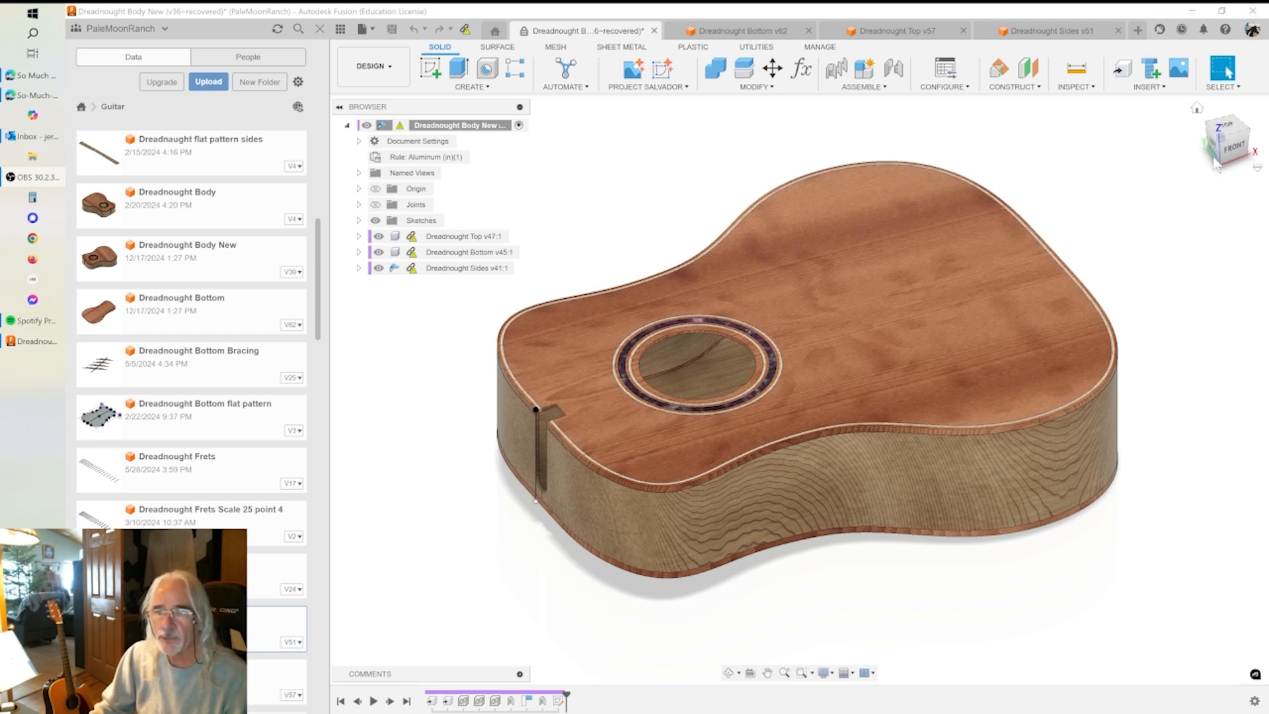
- Inspect the guitar body in back view, examining where the sides meet the top and bottom plates at the body's end
{"action": "left_click_drag", "start_coordinate": [1216, 165], "coordinate": [1199, 224]}
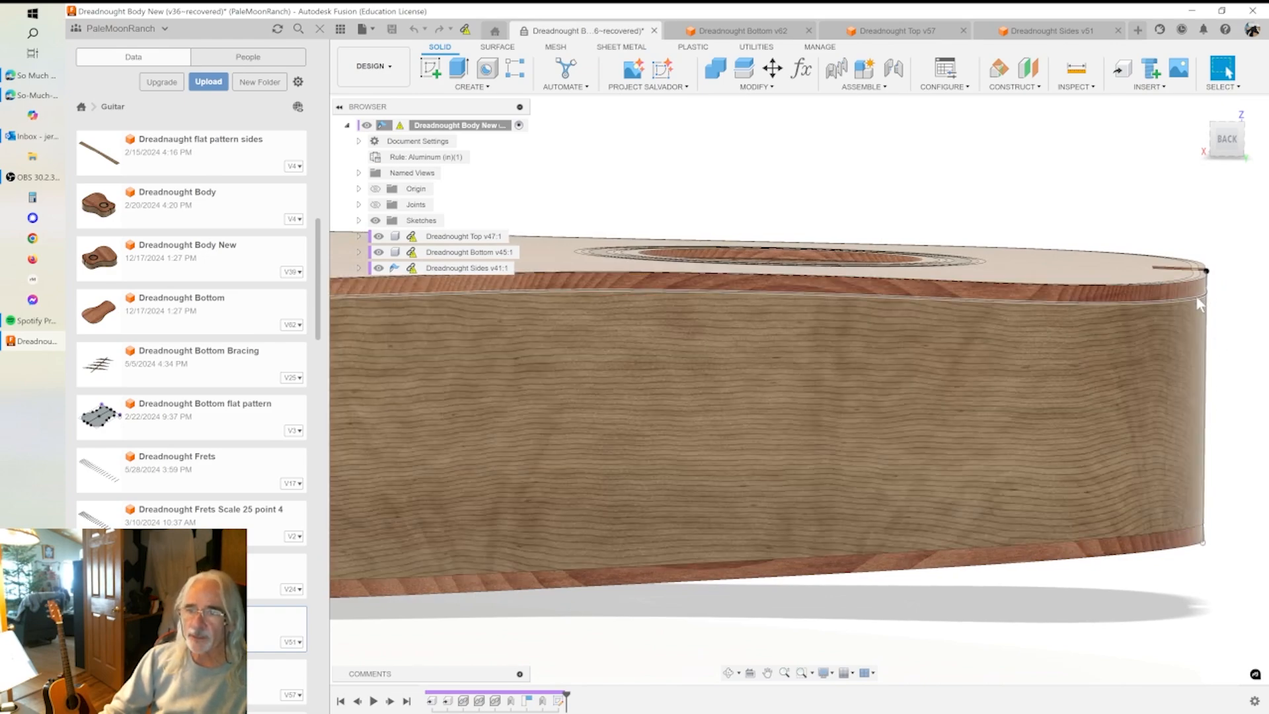
{"action": "middle_click_drag", "start_coordinate": [1144, 300], "coordinate": [942, 522], "text": "shift"}
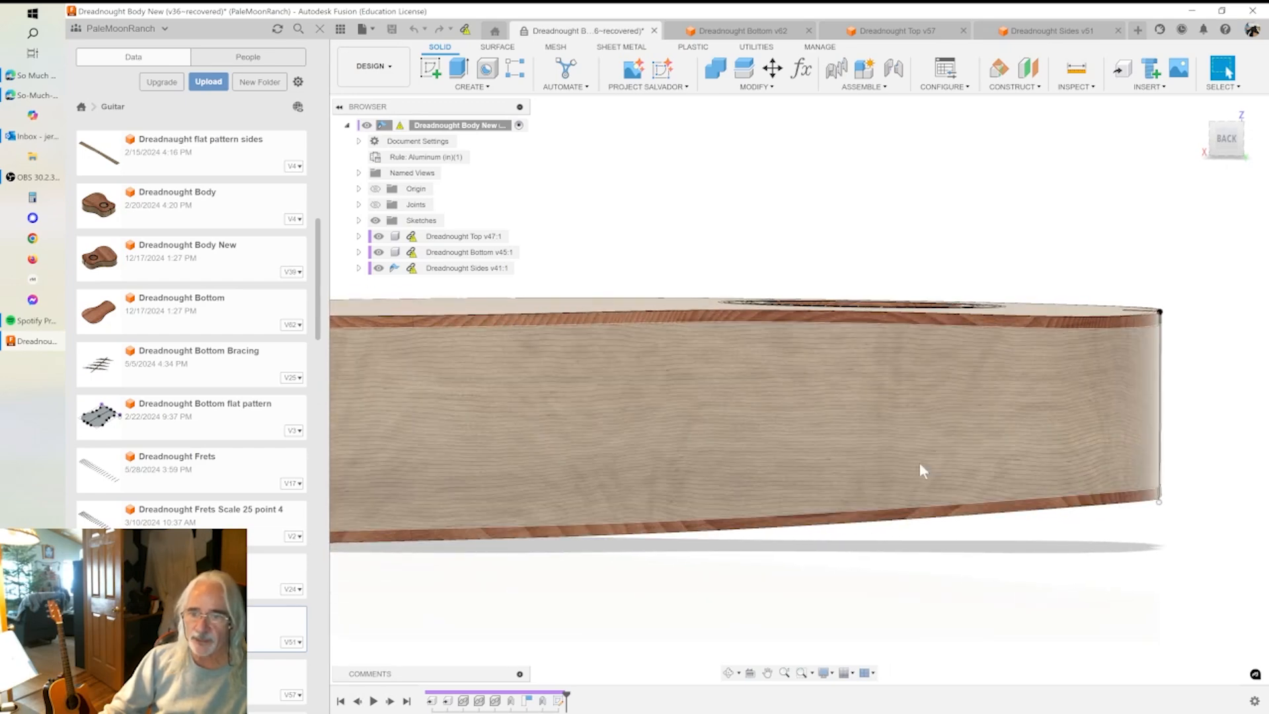
{"action": "middle_click_drag", "start_coordinate": [1187, 519], "coordinate": [1242, 162], "text": "shift"}
{"action": "left_click_drag", "start_coordinate": [1241, 161], "coordinate": [1227, 152]}
{"action": "left_click", "coordinate": [1226, 151]}
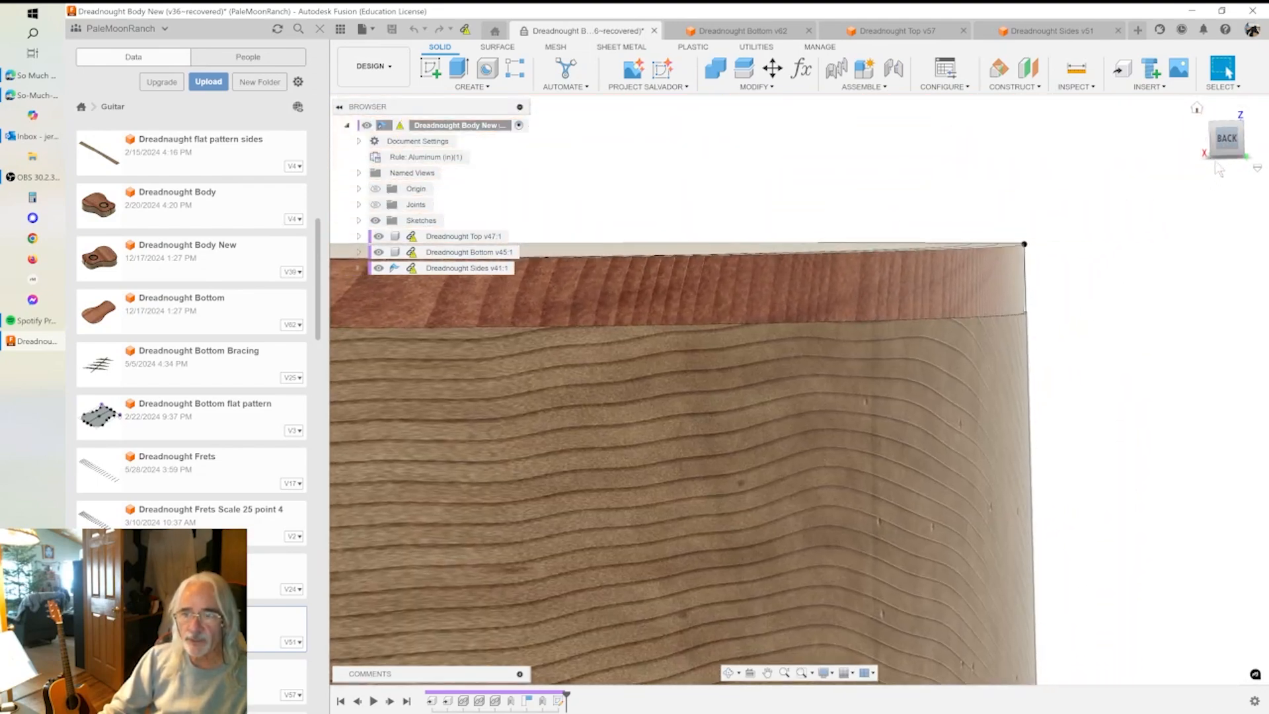
{"action": "left_click_drag", "start_coordinate": [1216, 162], "coordinate": [1227, 146]}
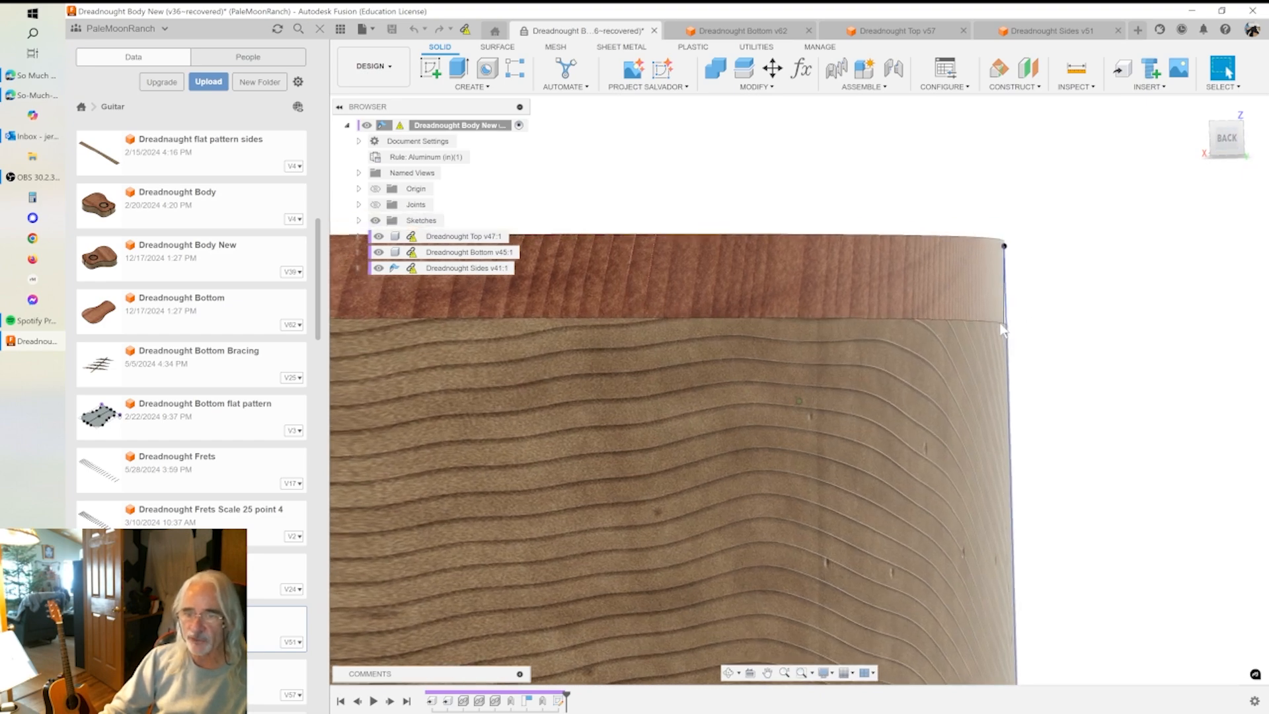
{"action": "left_click", "coordinate": [1230, 142]}
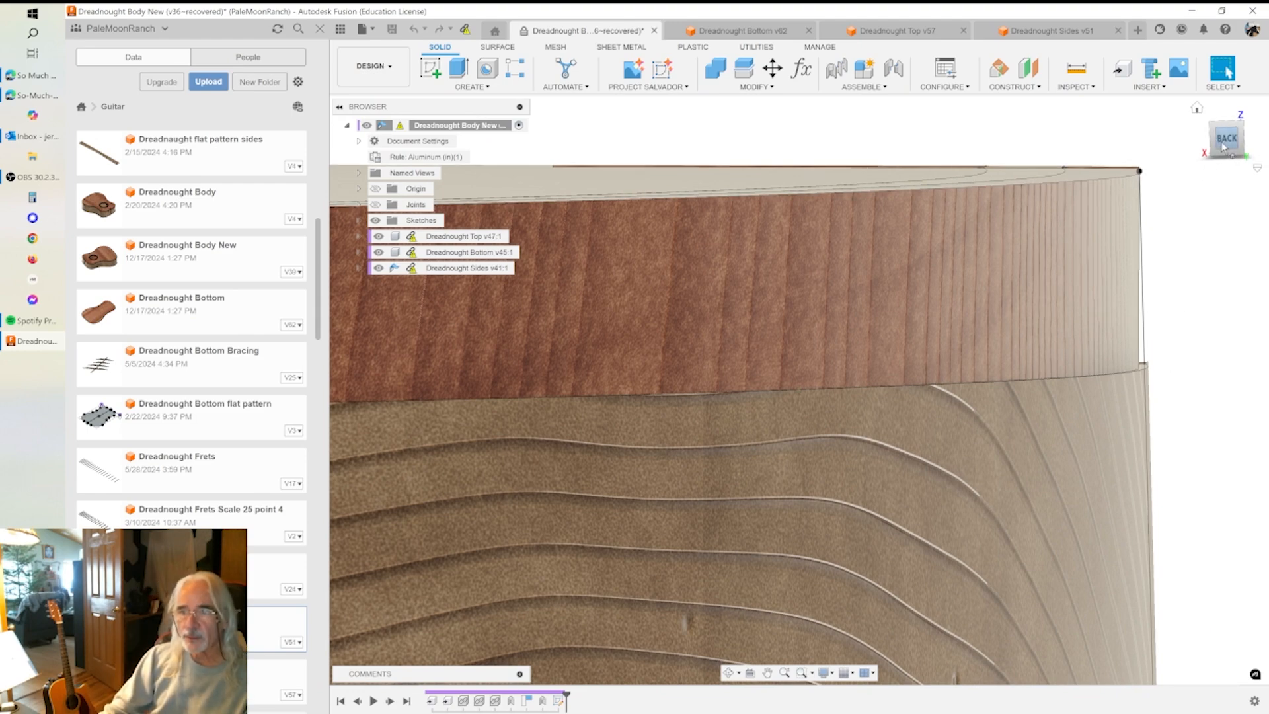
{"action": "middle_click_drag", "start_coordinate": [1263, 185], "coordinate": [1104, 357], "text": "shift"}
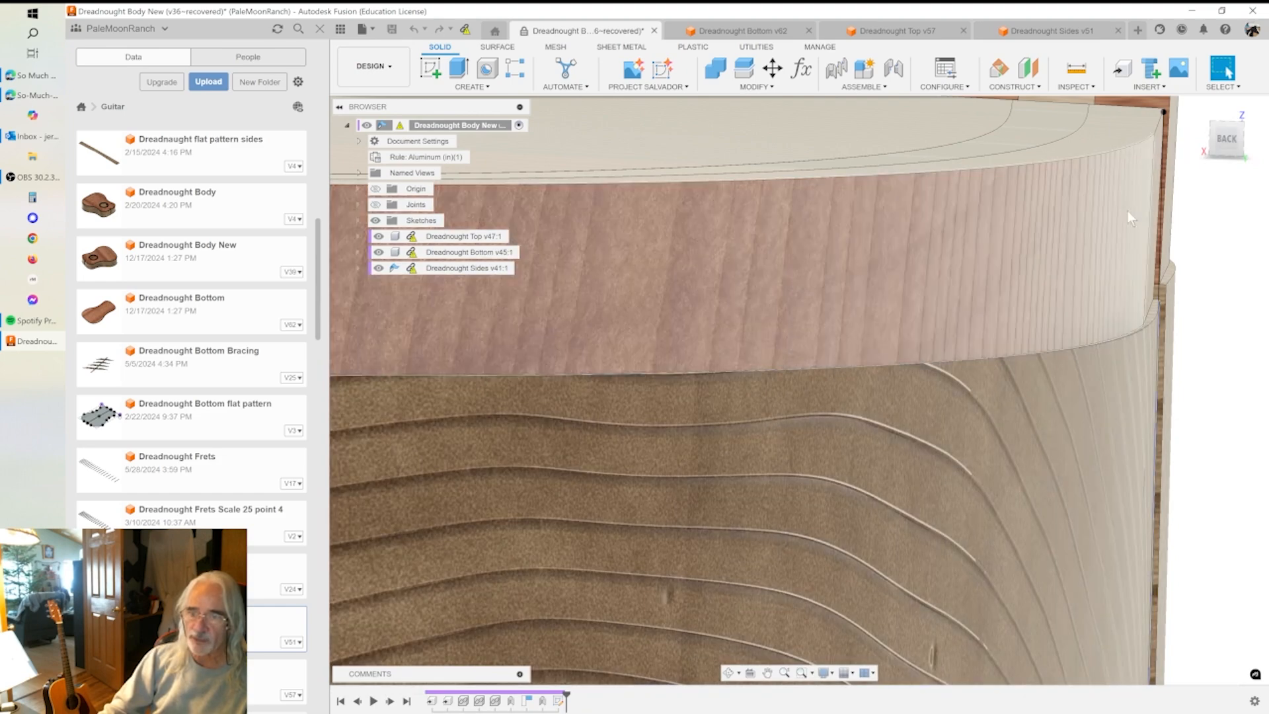
{"action": "middle_click_drag", "start_coordinate": [1212, 175], "coordinate": [1246, 154], "text": "shift"}
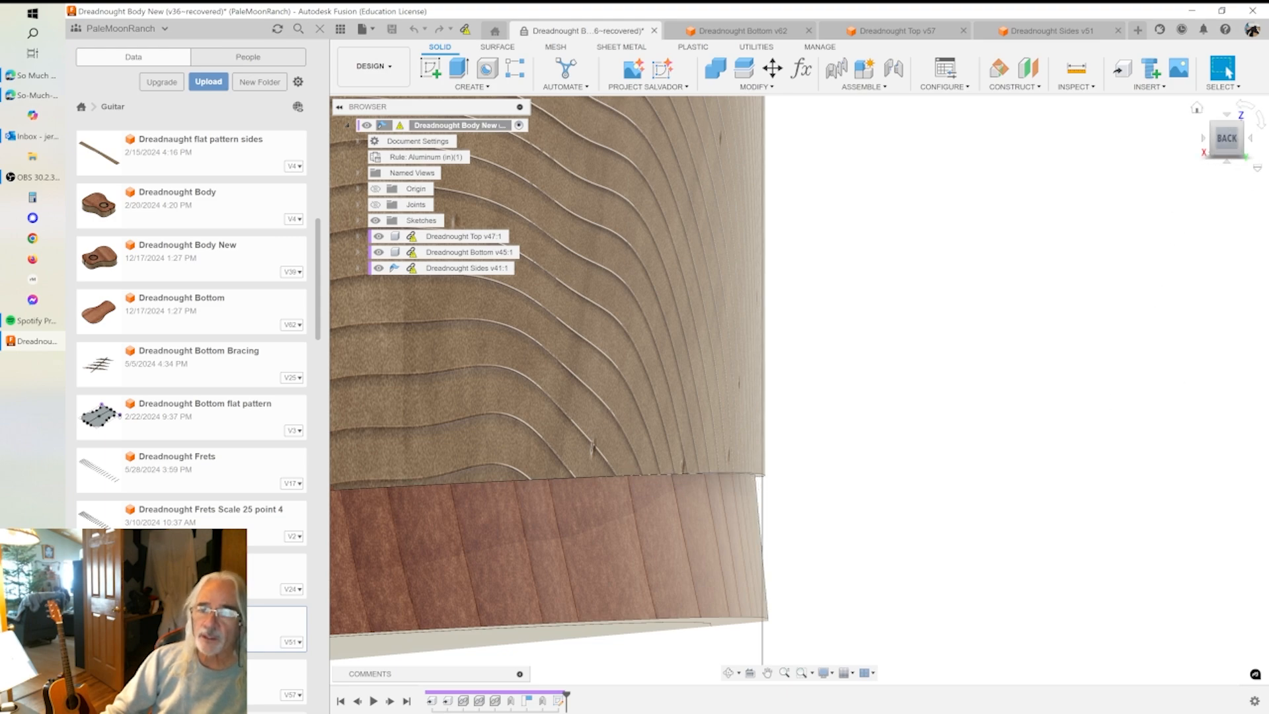
{"action": "scroll", "coordinate": [1023, 182], "scroll_direction": "down", "scroll_amount": 5}
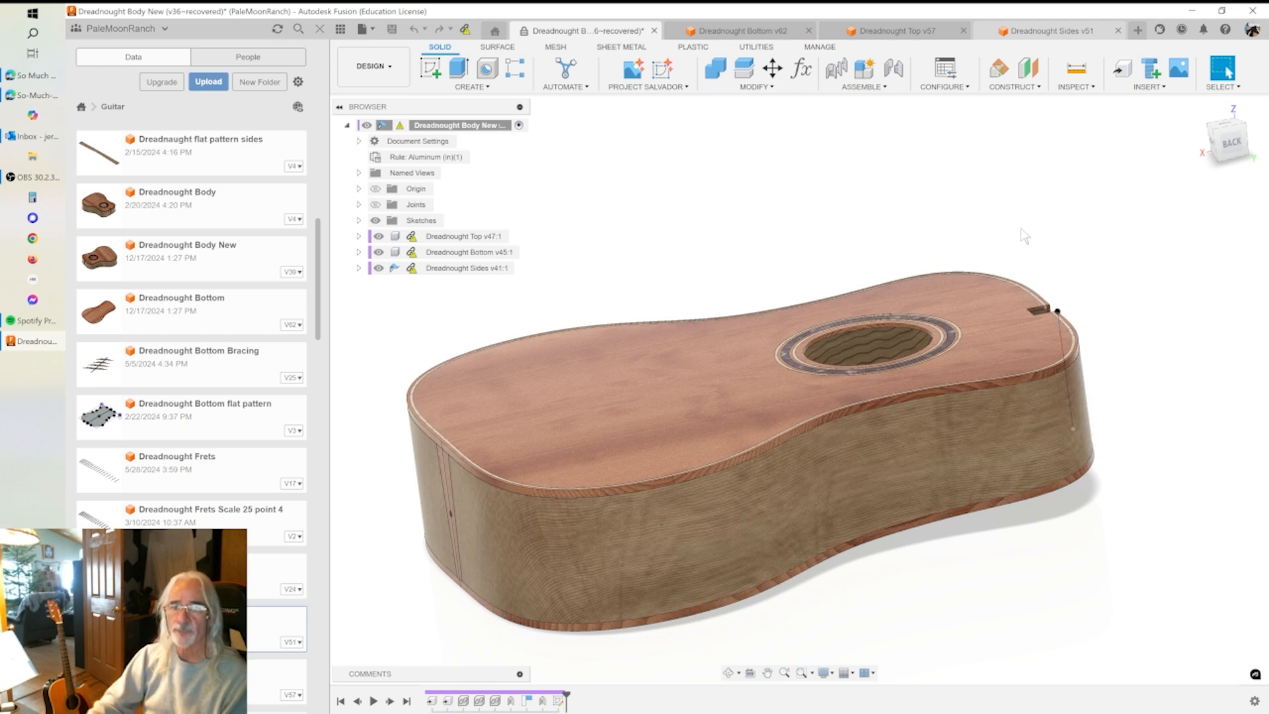
- Switch to the Dreadnought Top design and expand its lists of sketches and bodies
{"action": "left_click", "coordinate": [917, 34]}
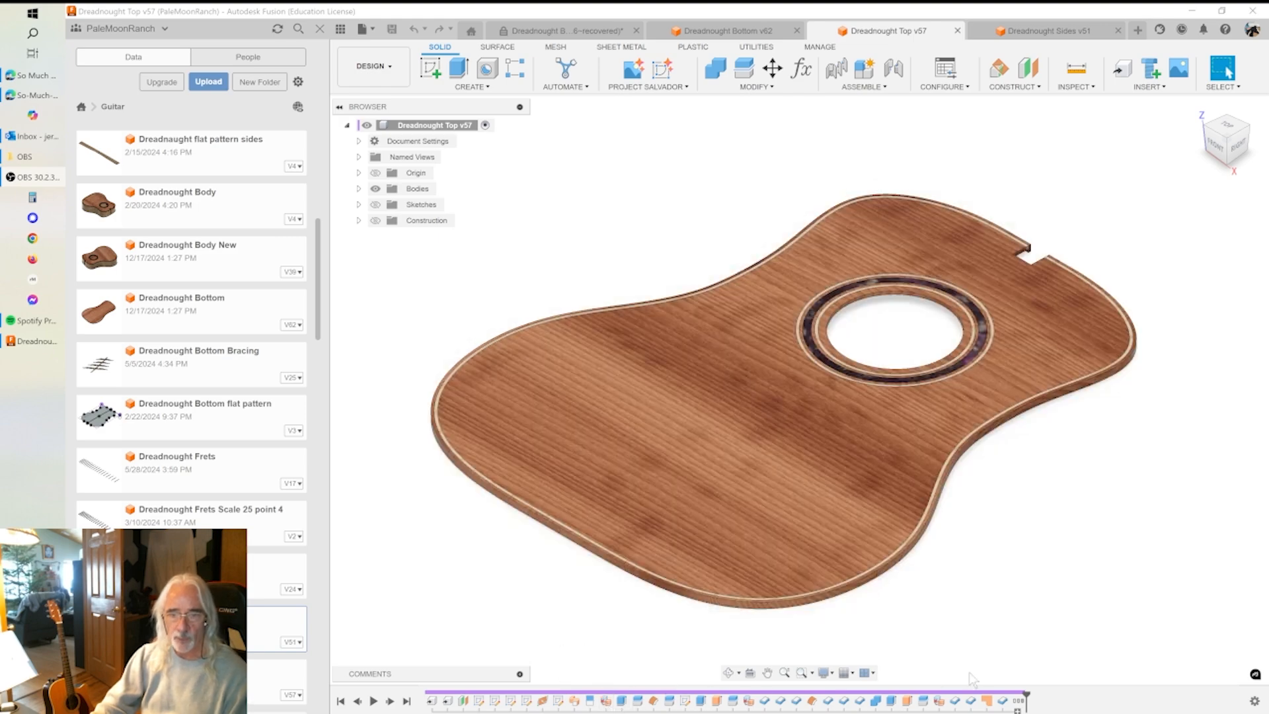
{"action": "left_click_drag", "start_coordinate": [1027, 693], "coordinate": [605, 699]}
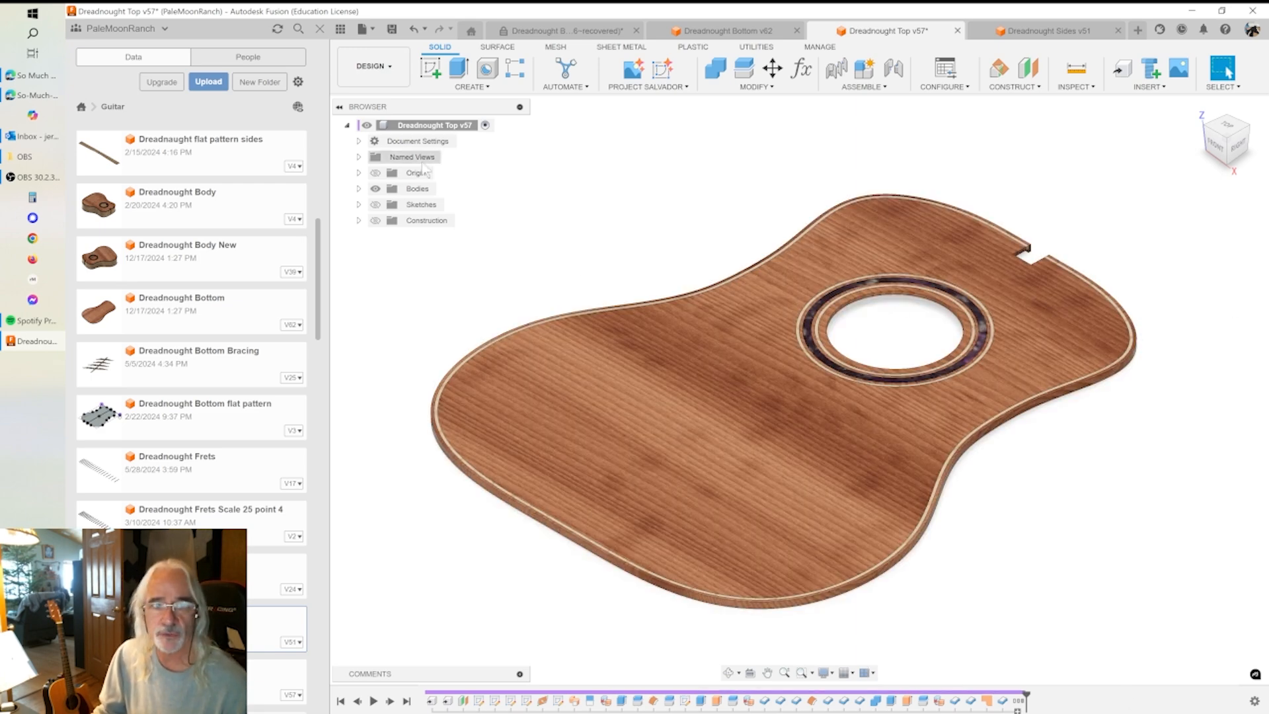
{"action": "left_click", "coordinate": [359, 205]}
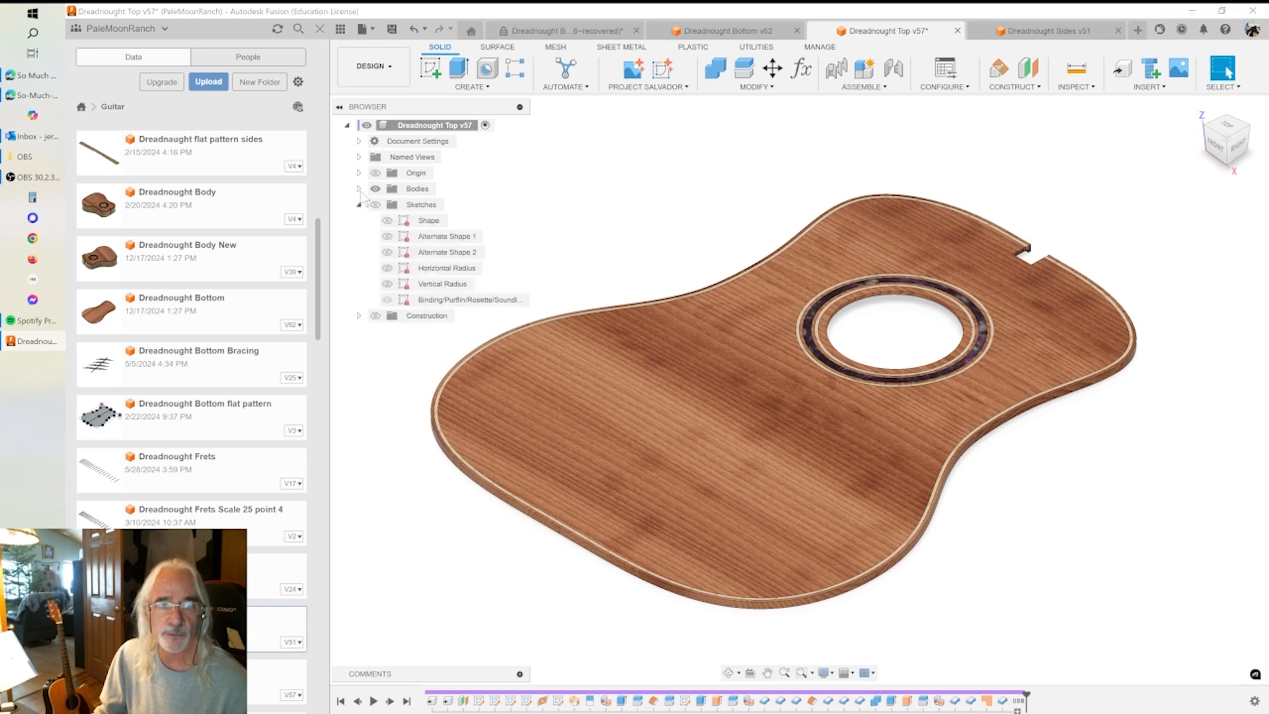
{"action": "left_click", "coordinate": [359, 189]}
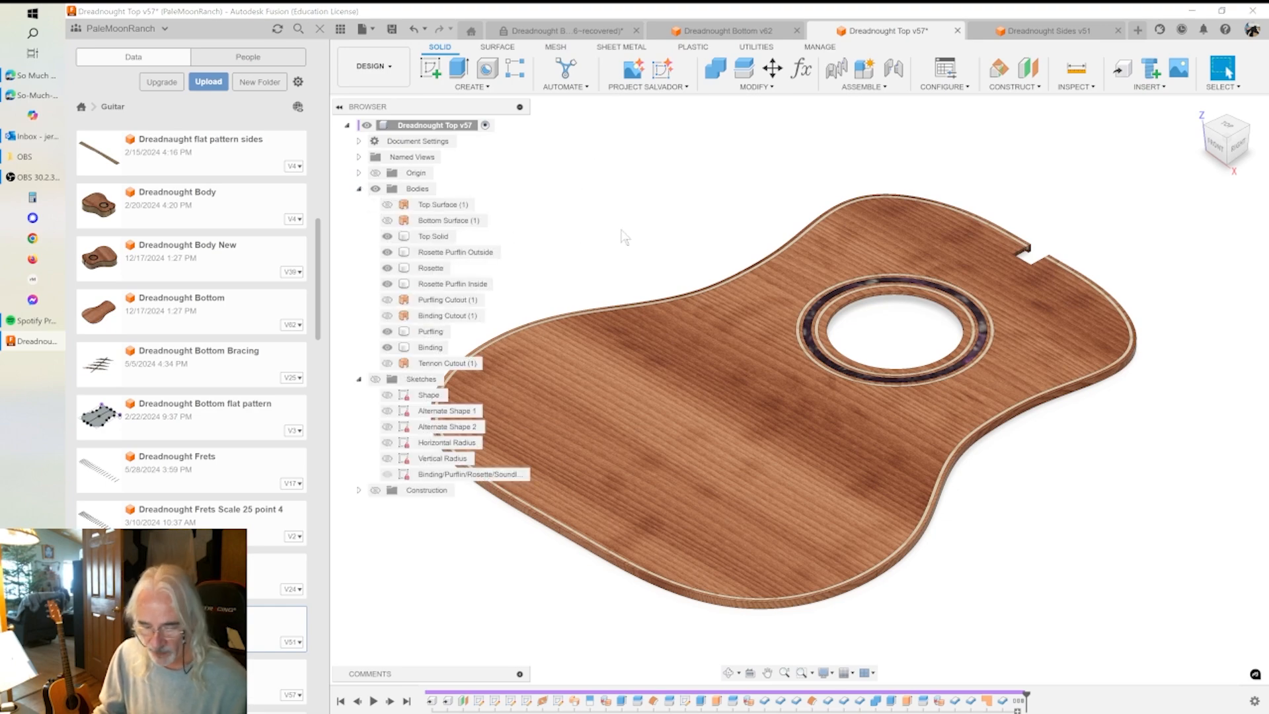
- Examine which bodies make up the guitar top, including Top Solid, Top Surface and Bottom Surface
{"action": "left_click", "coordinate": [692, 296]}
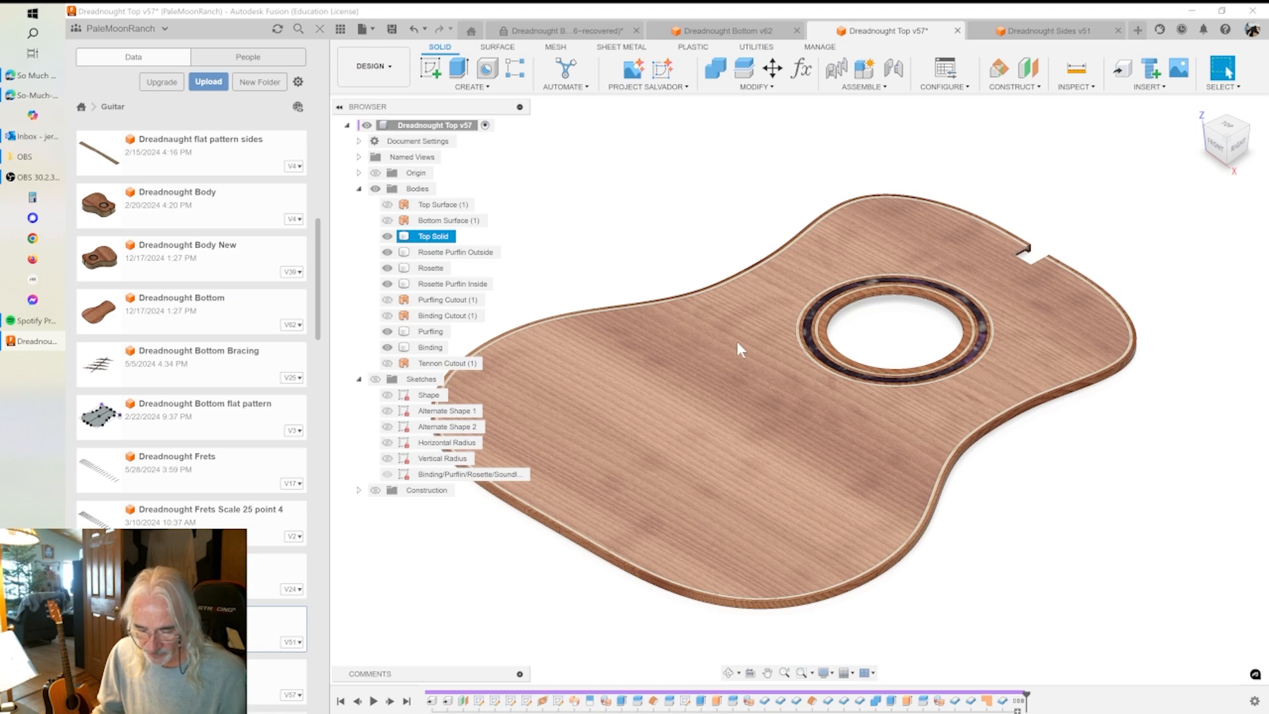
{"action": "key", "text": "Escape"}
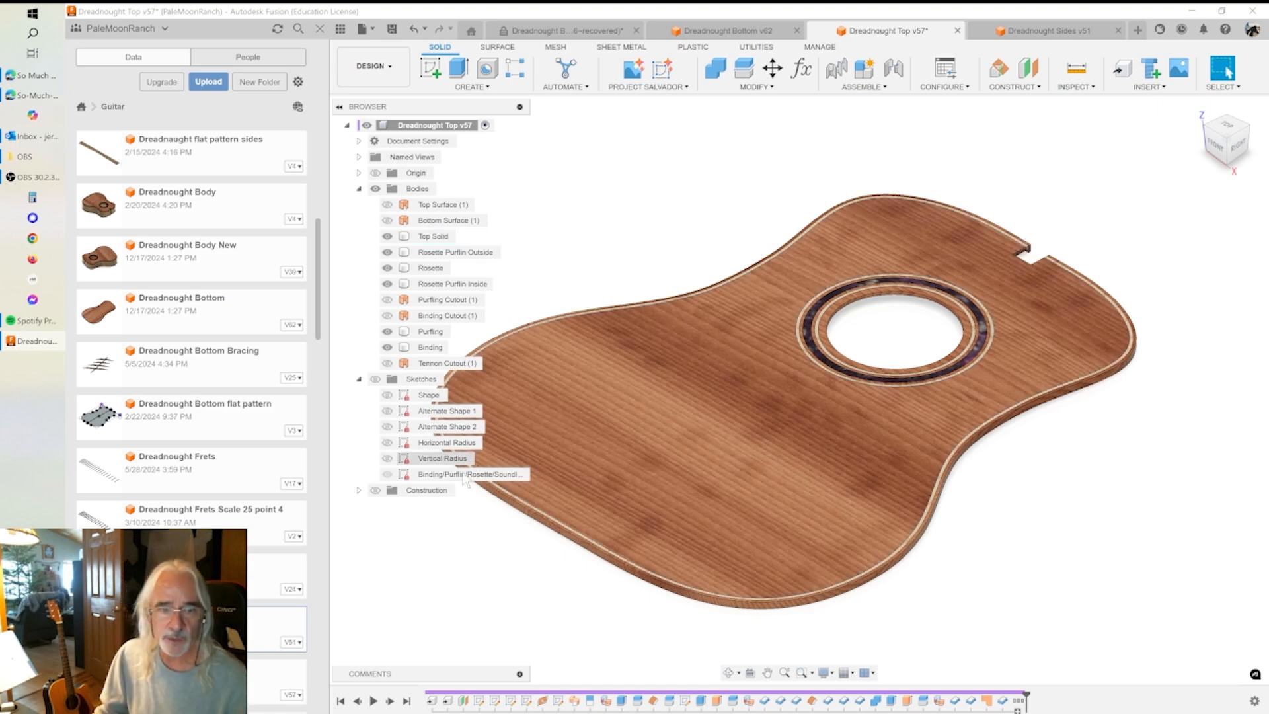
{"action": "left_click", "coordinate": [583, 302]}
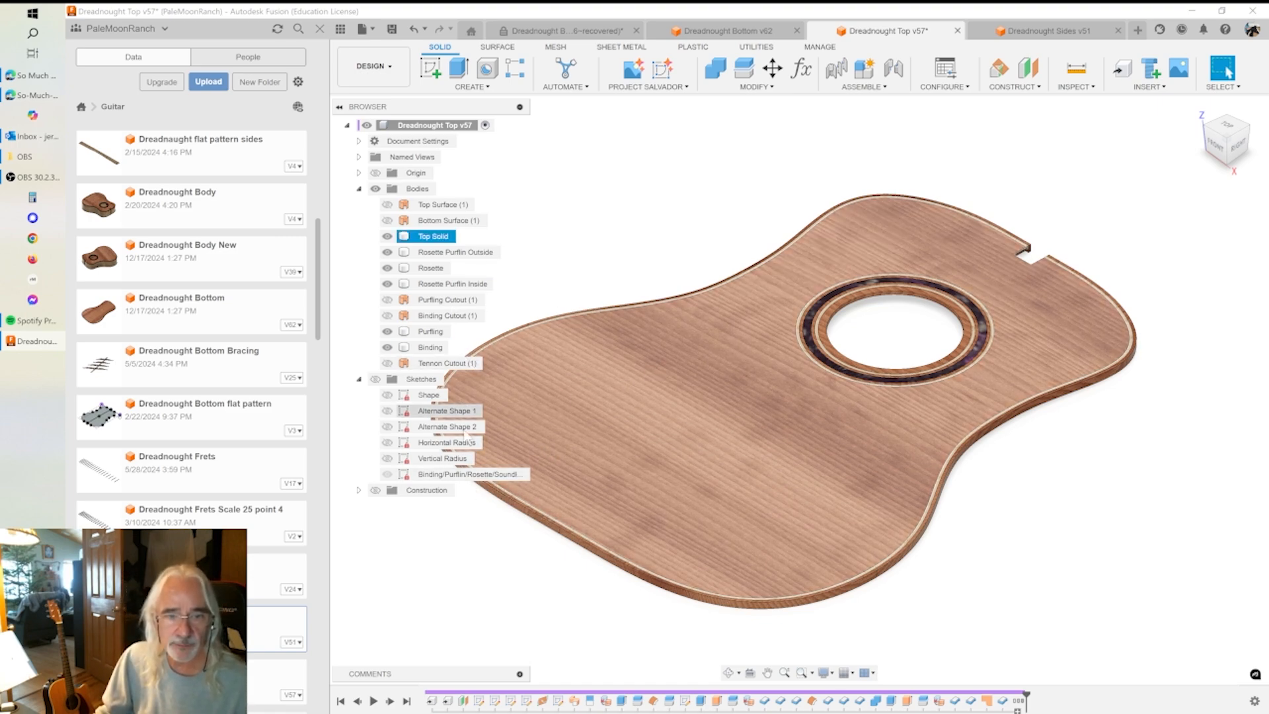
{"action": "left_click", "coordinate": [481, 492]}
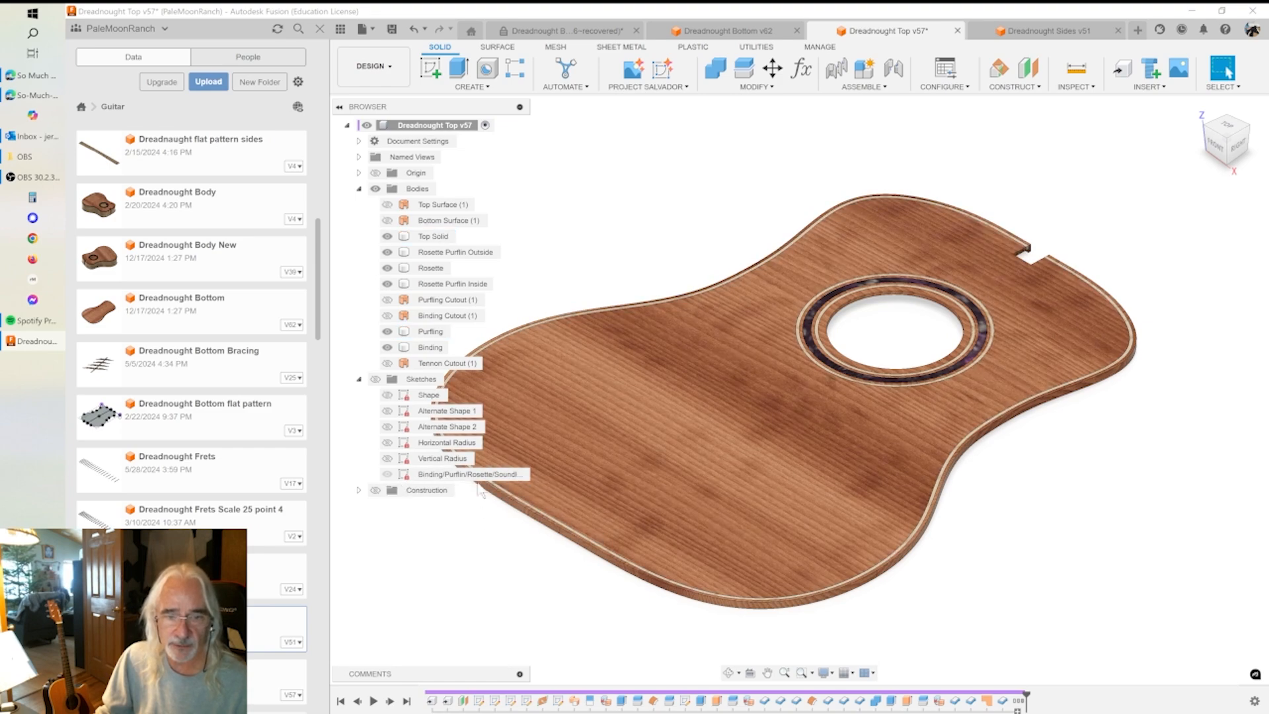
{"action": "left_click", "coordinate": [502, 443]}
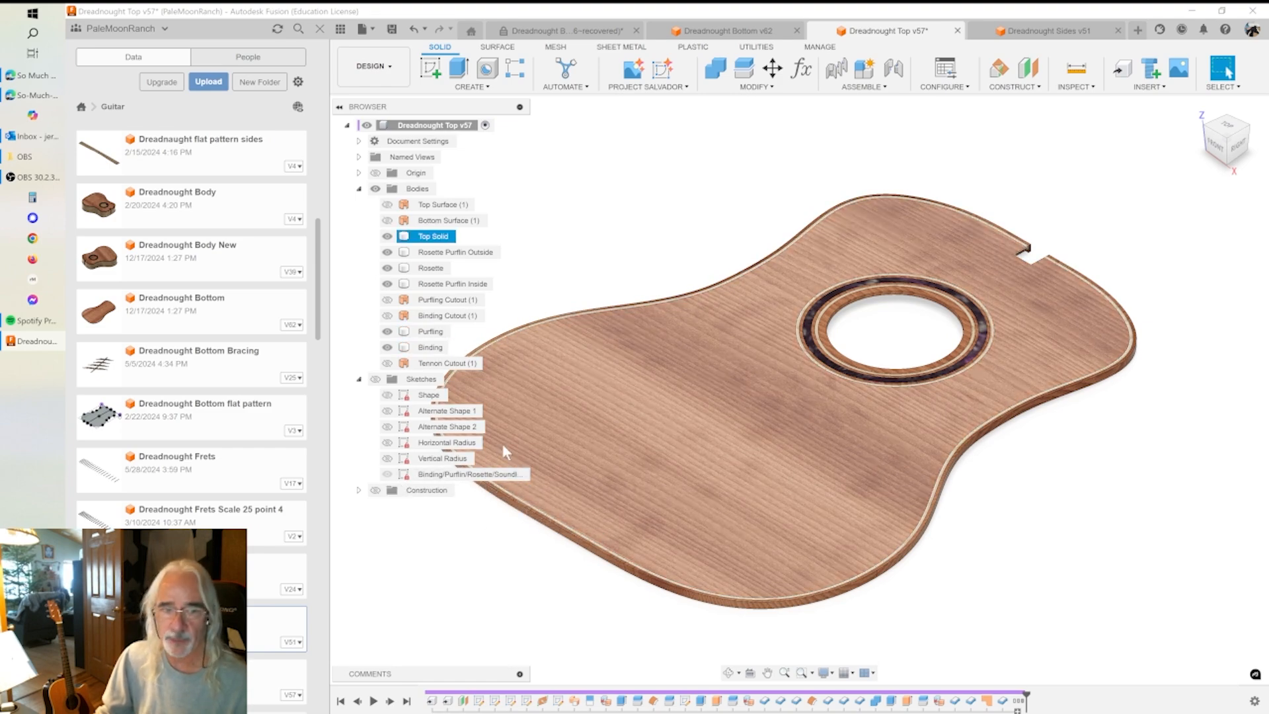
{"action": "left_click", "coordinate": [540, 554]}
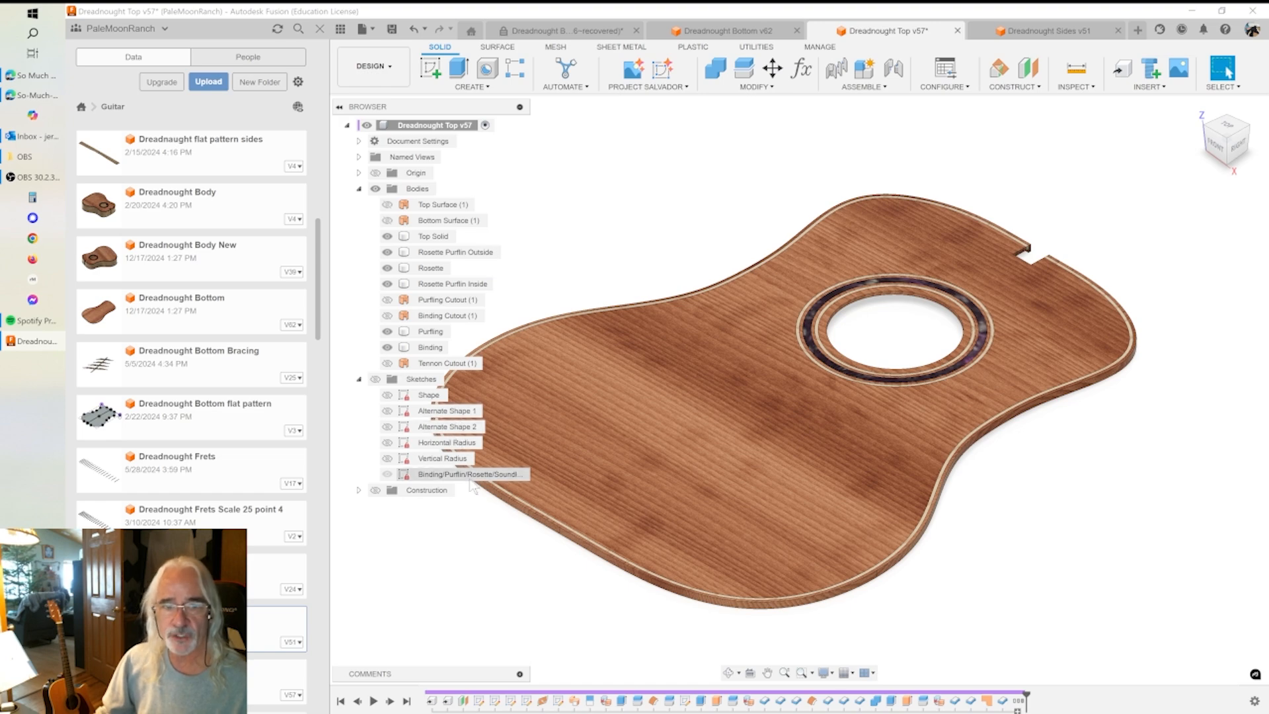
{"action": "left_click", "coordinate": [423, 205]}
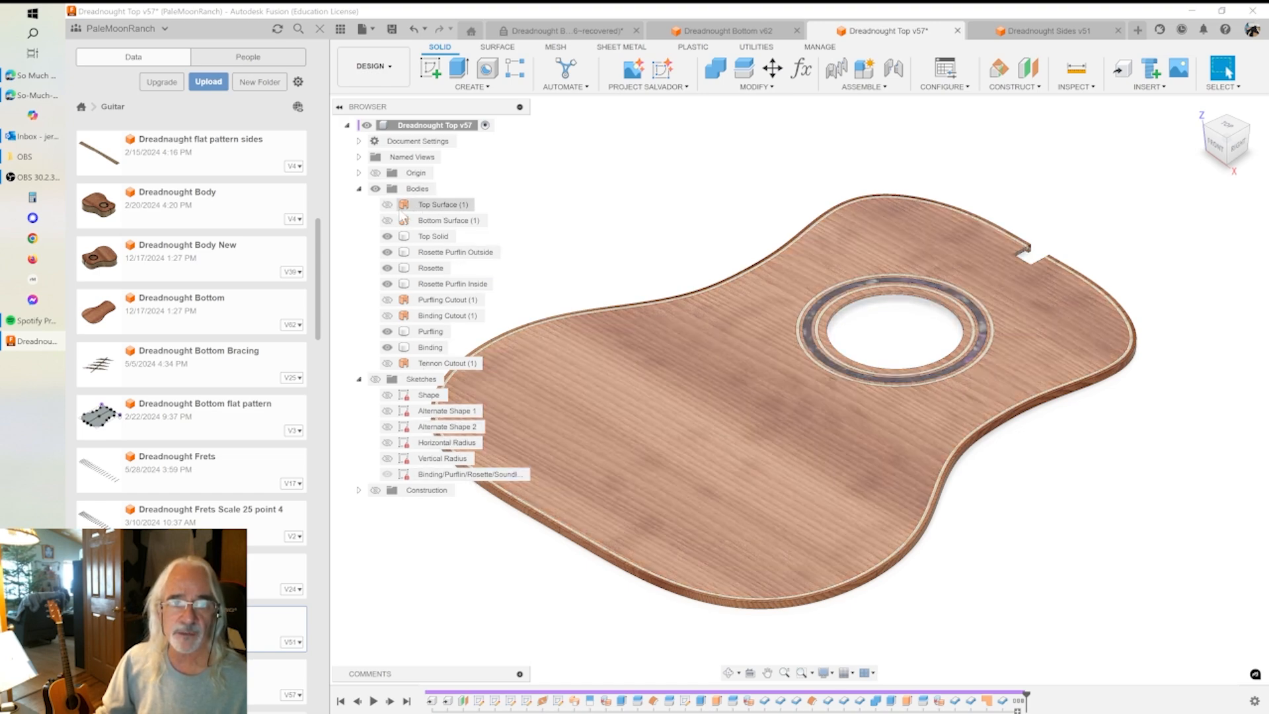
{"action": "key", "text": "Escape"}
{"action": "left_click", "coordinate": [442, 221]}
{"action": "key", "text": "Escape"}
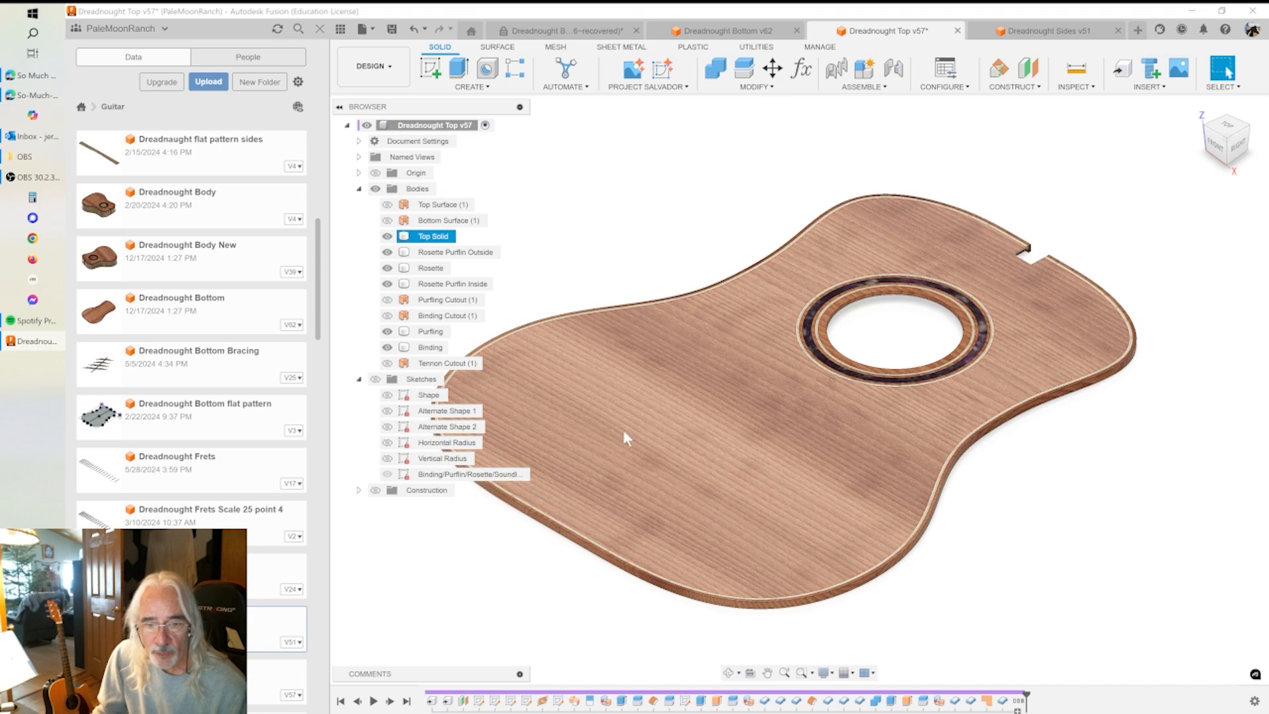
- Roll the design history back to just before the top's extrude and show the Top Surface body
{"action": "left_click_drag", "start_coordinate": [1026, 693], "coordinate": [788, 696]}
{"action": "left_click_drag", "start_coordinate": [614, 706], "coordinate": [612, 706]}
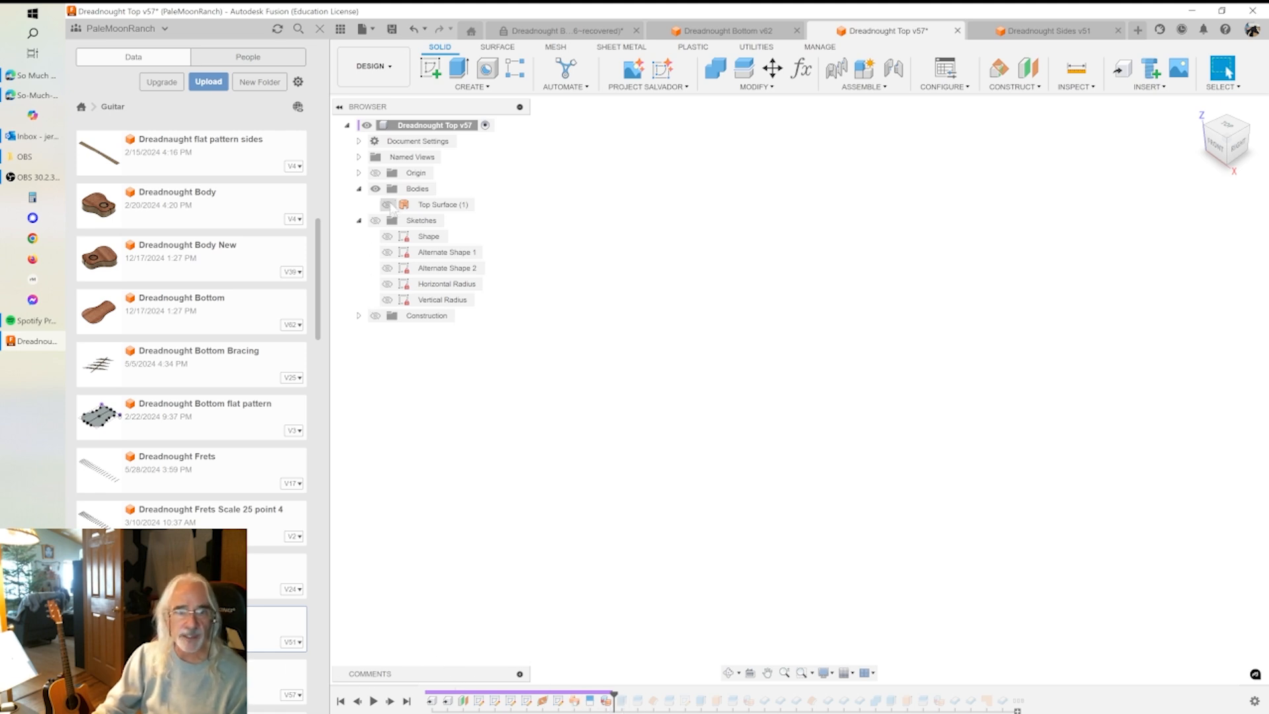
{"action": "left_click", "coordinate": [388, 205]}
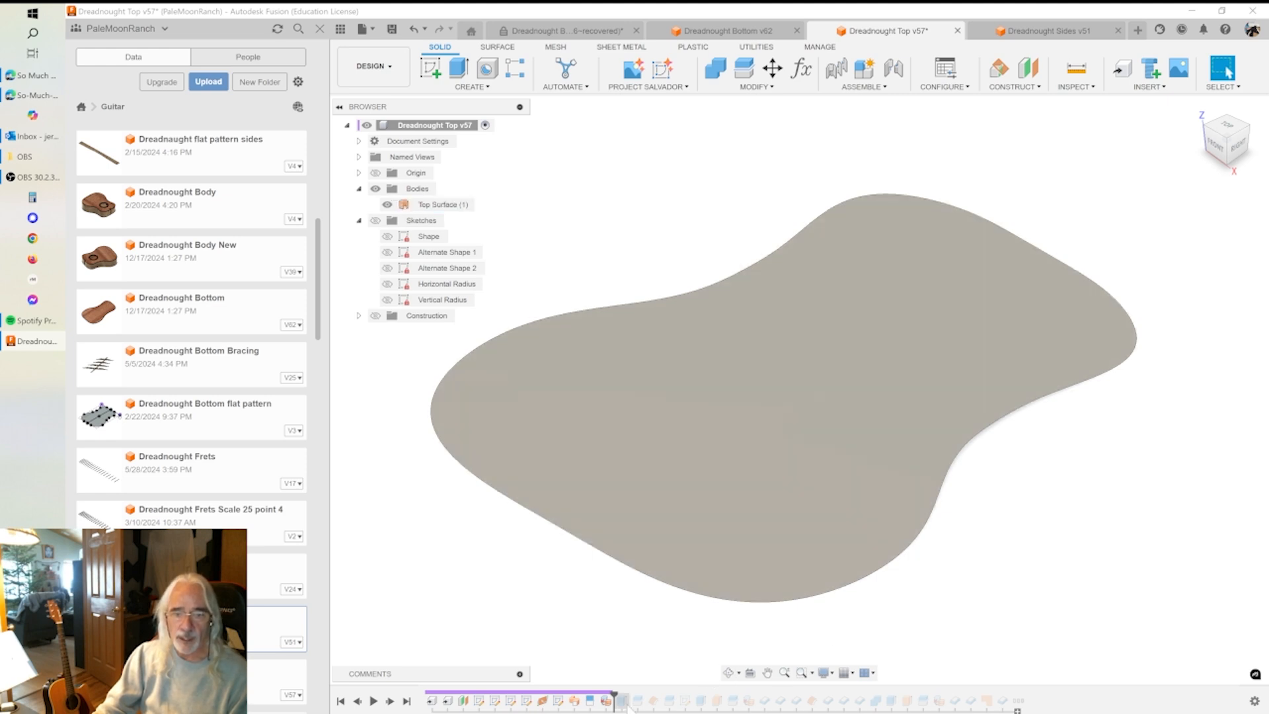
- Advance the design history past the extrude, show the Shape sketch and hide the Top Surface body
{"action": "left_click_drag", "start_coordinate": [613, 698], "coordinate": [631, 700]}
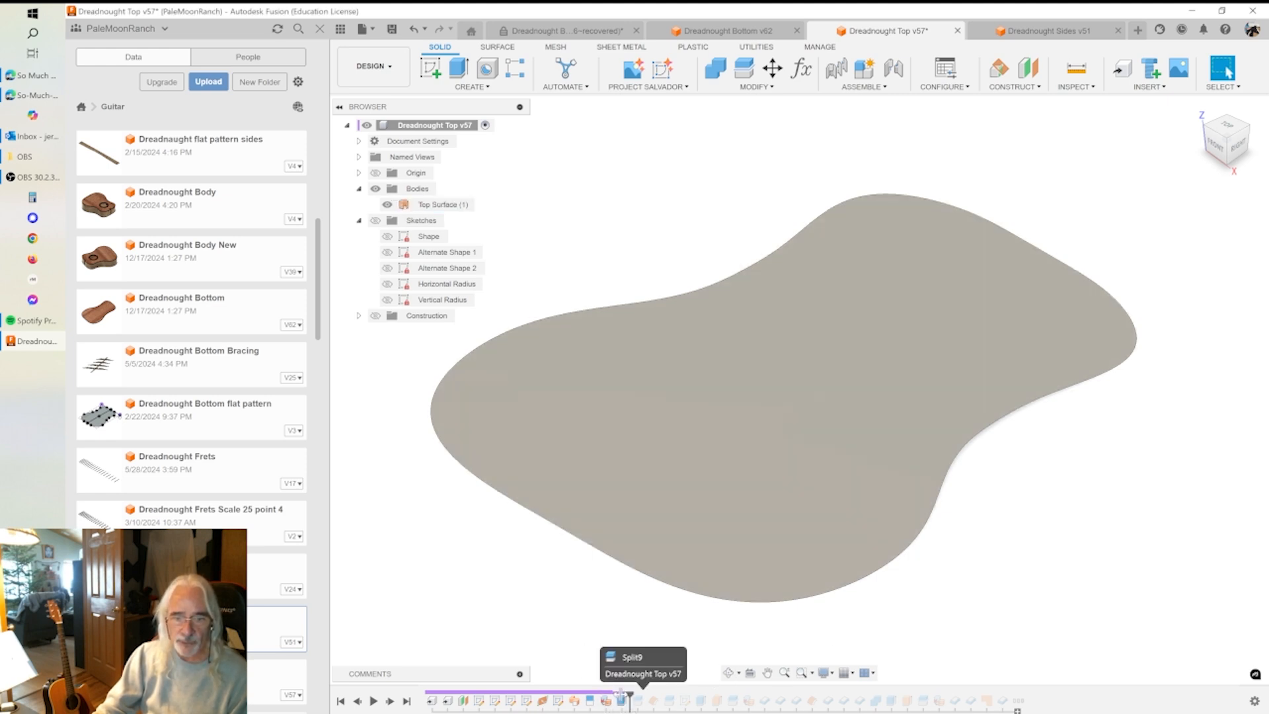
{"action": "left_click", "coordinate": [375, 236]}
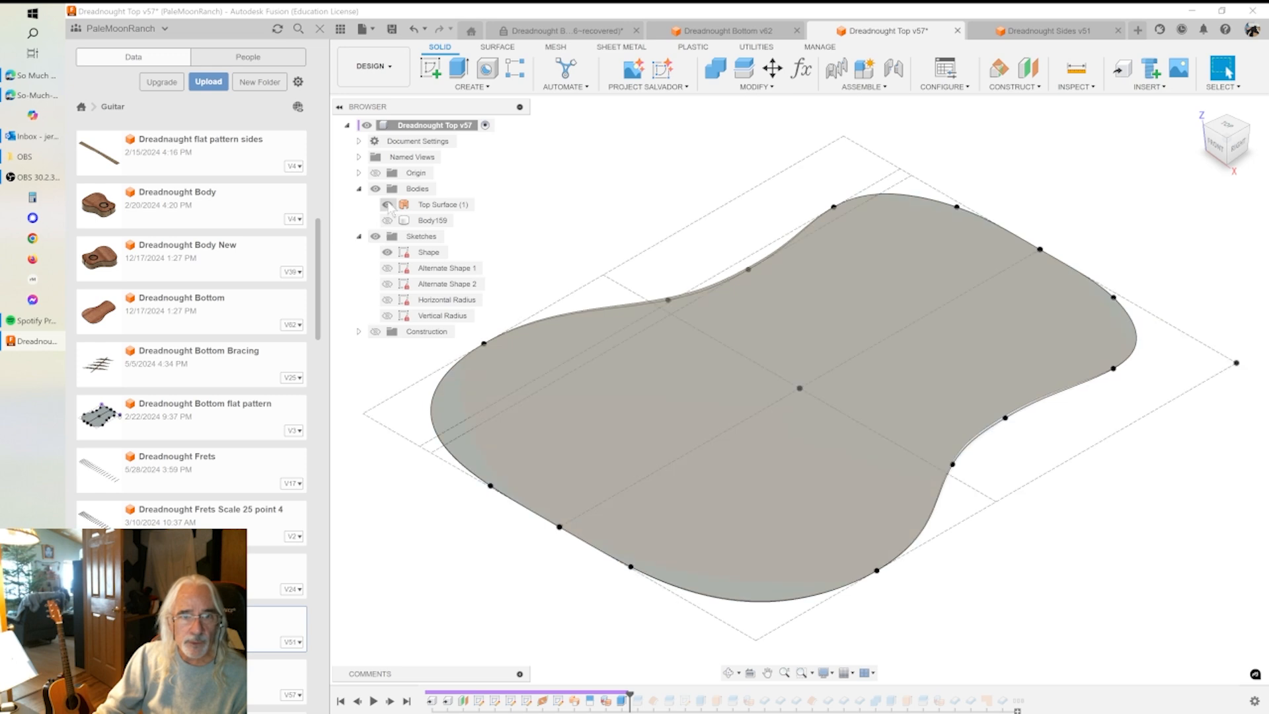
{"action": "left_click", "coordinate": [388, 204]}
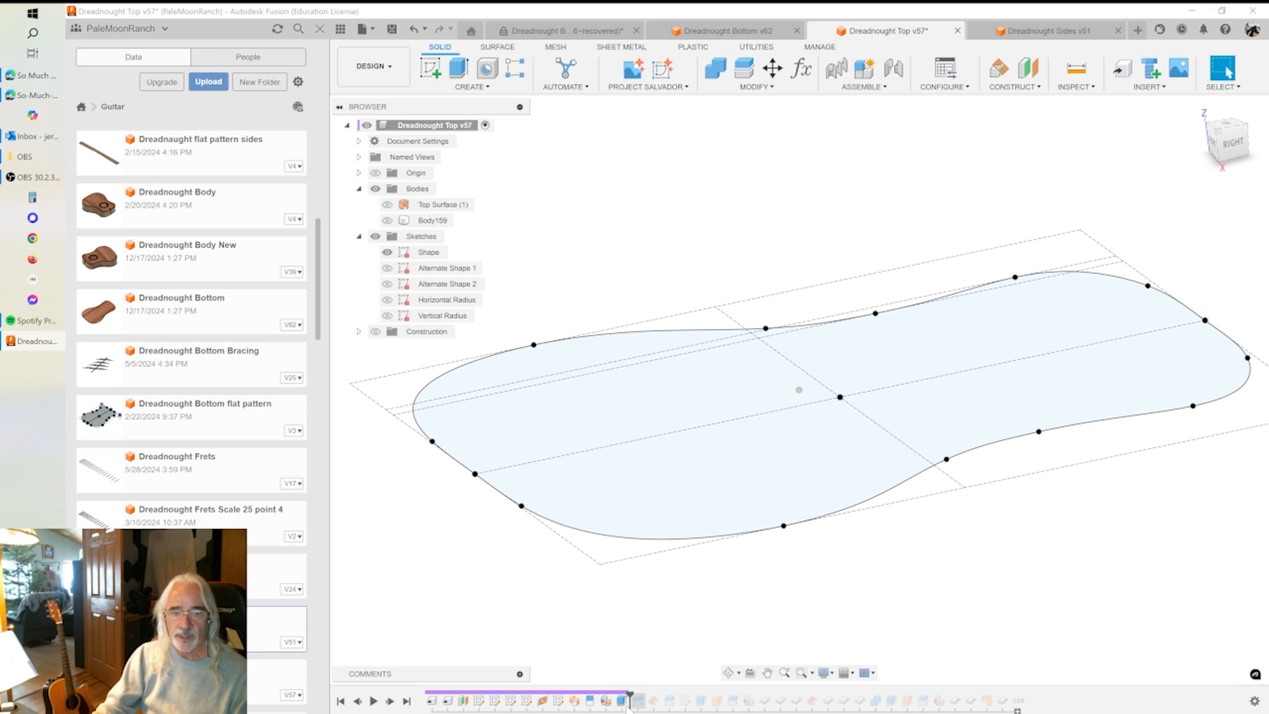
- Review the extrude settings for the Shape profile without changing them, and show the extruded body
{"action": "double_click", "coordinate": [622, 701]}
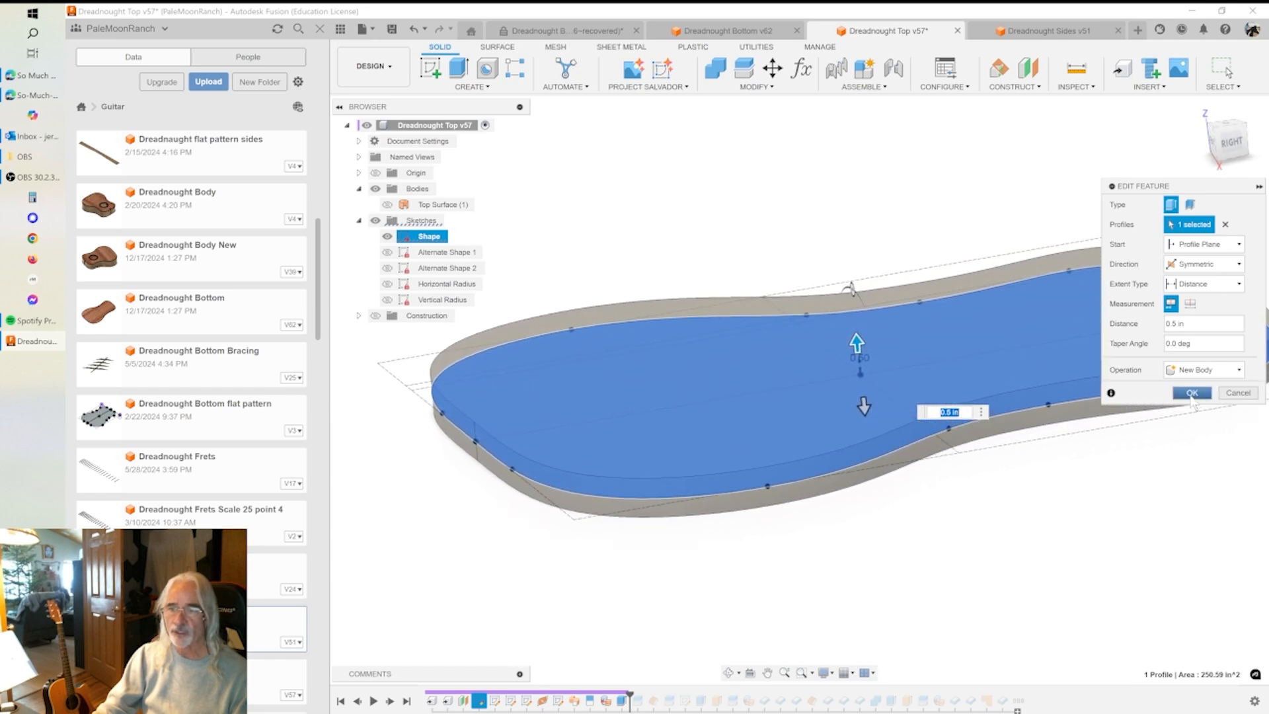
{"action": "left_click", "coordinate": [1249, 394]}
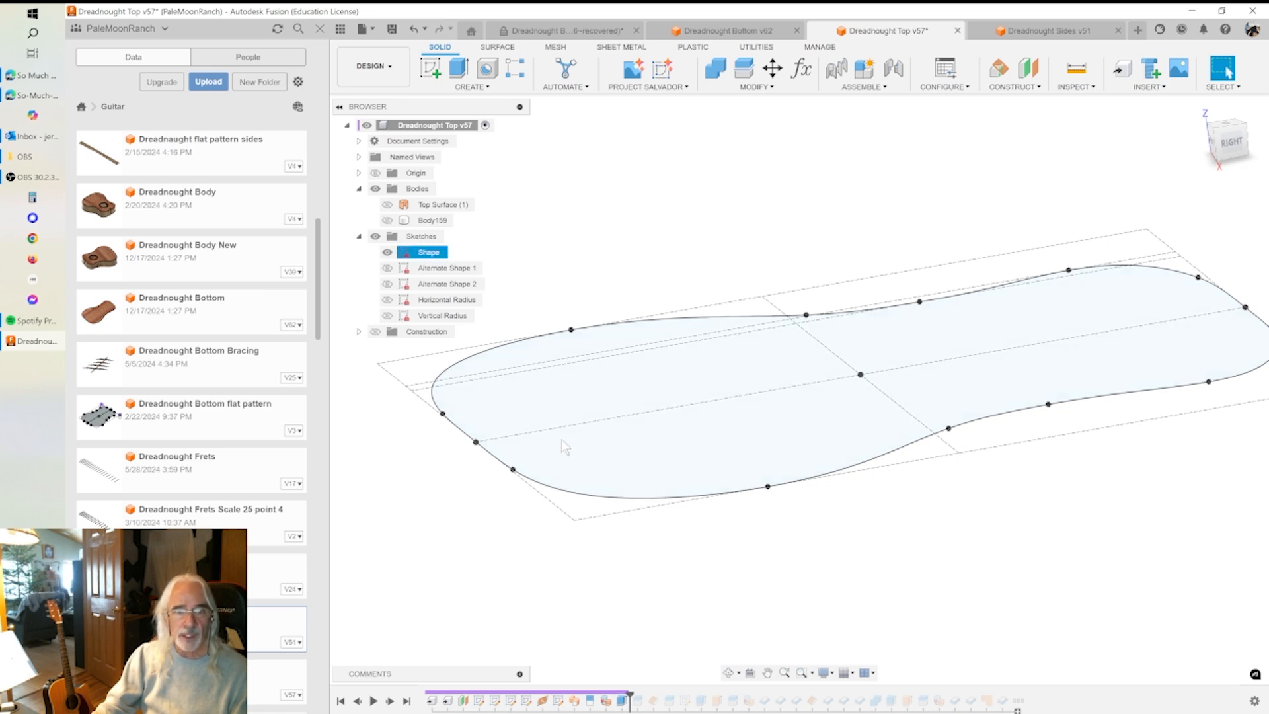
{"action": "left_click", "coordinate": [433, 220]}
{"action": "left_click", "coordinate": [387, 221]}
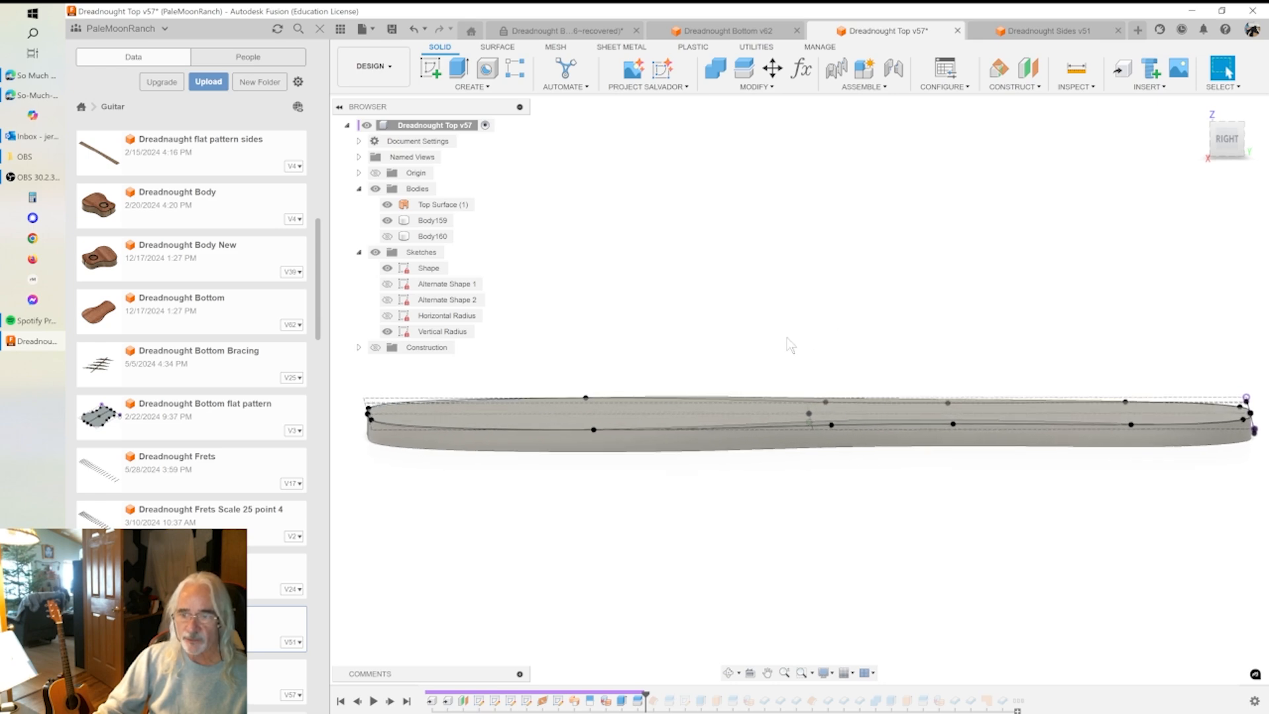
- Review in right view how the Split Body feature cuts the extruded body with the Top Surface, keeping its settings
{"action": "left_click", "coordinate": [1227, 139]}
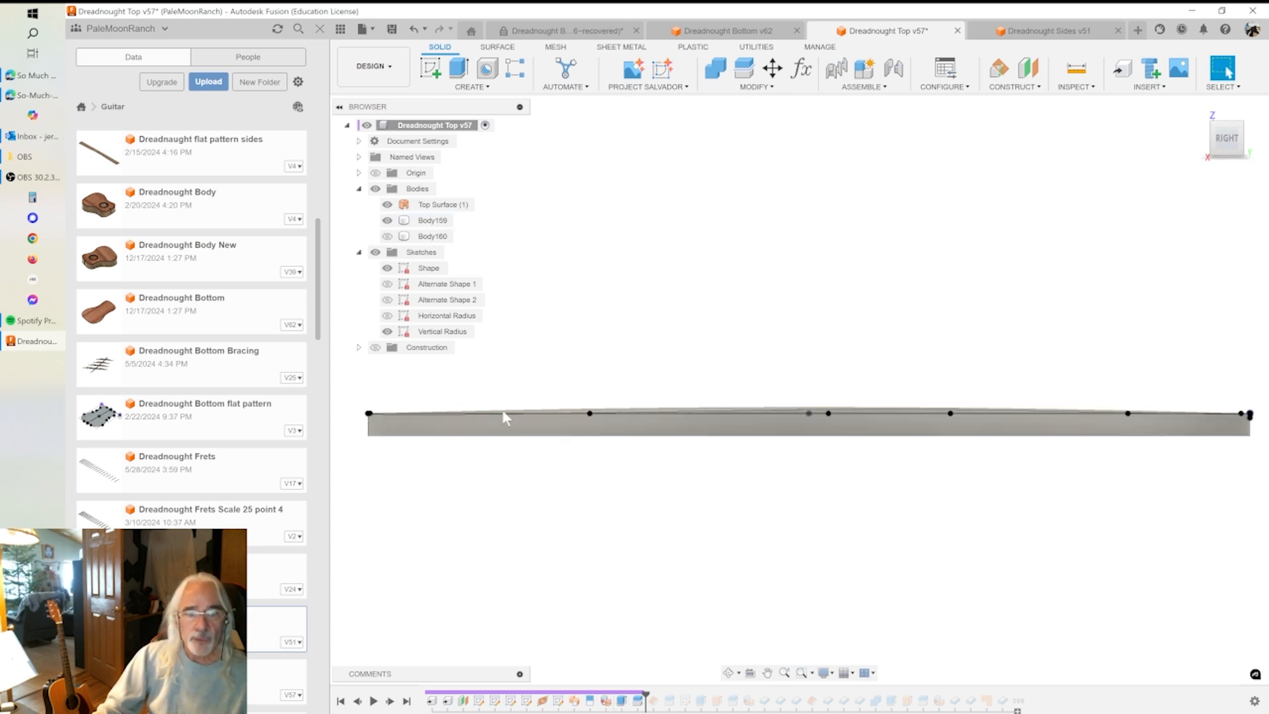
{"action": "double_click", "coordinate": [637, 701]}
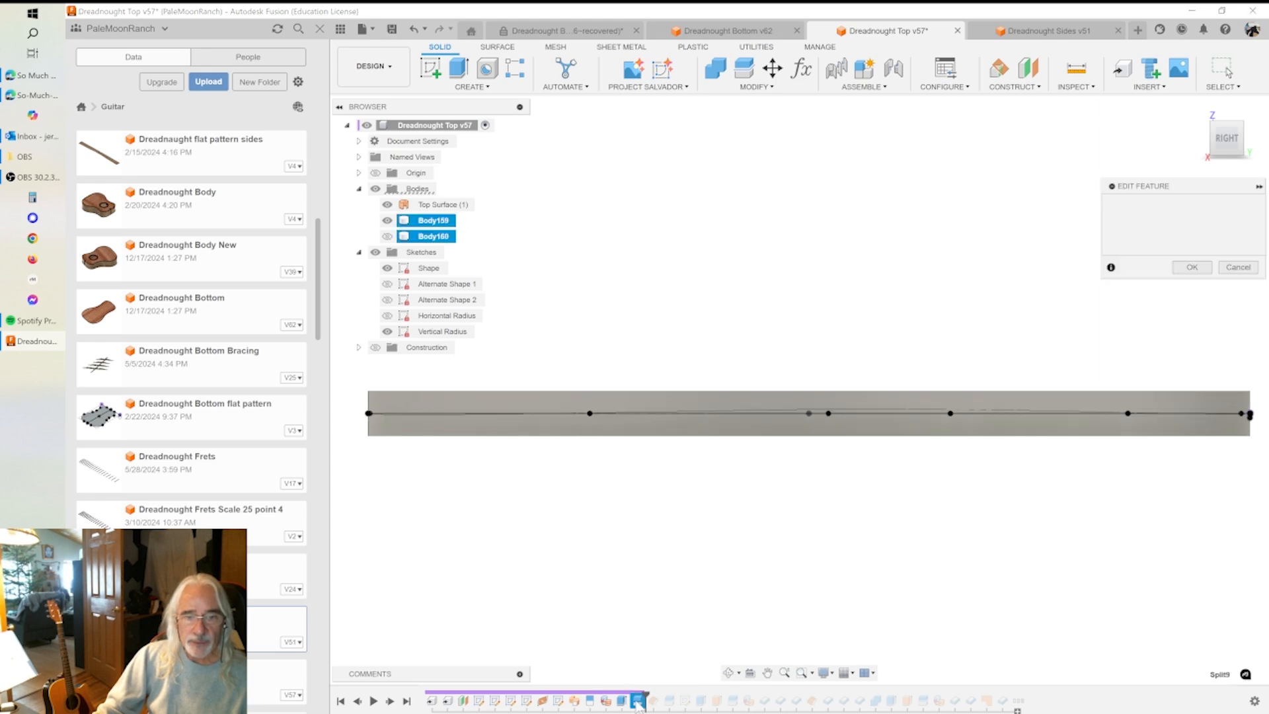
{"action": "middle_click_drag", "start_coordinate": [735, 286], "coordinate": [892, 334], "text": "shift"}
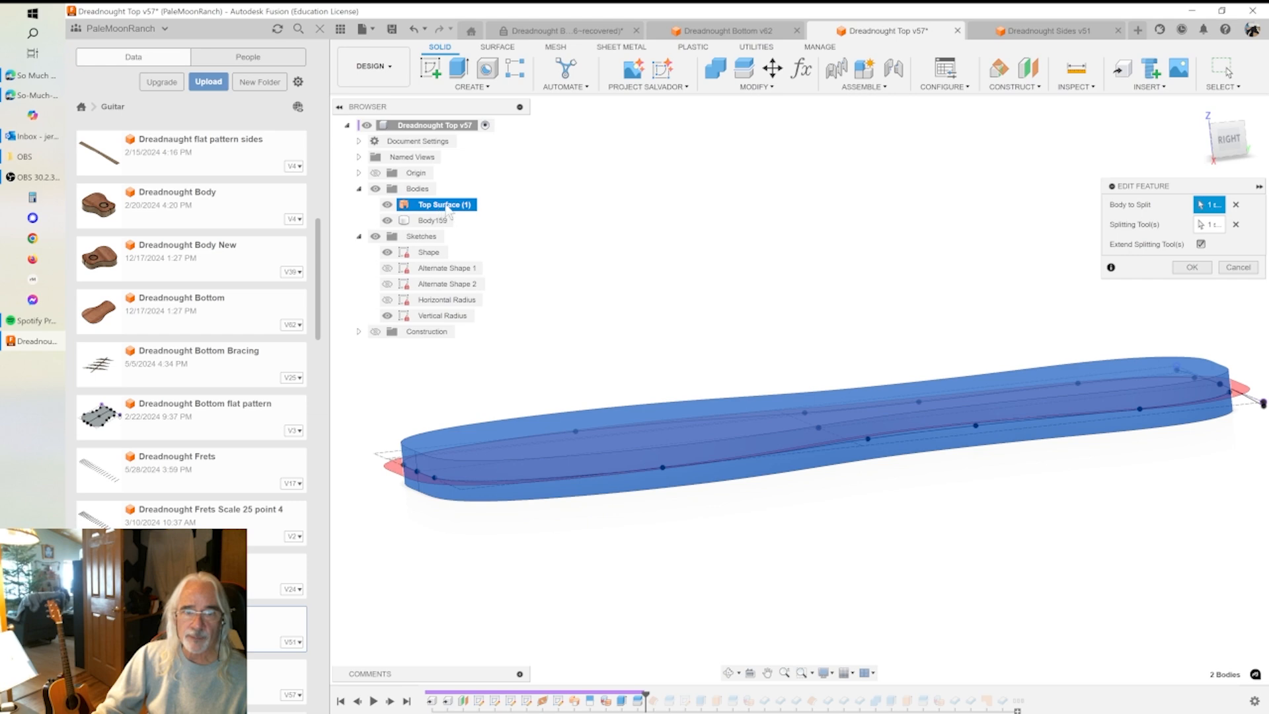
{"action": "left_click", "coordinate": [1192, 267]}
- Show and highlight the upper split body, Body160, to compare both halves, and hide it again
{"action": "left_click", "coordinate": [388, 237]}
{"action": "middle_click_drag", "start_coordinate": [534, 367], "coordinate": [534, 412], "text": "shift"}
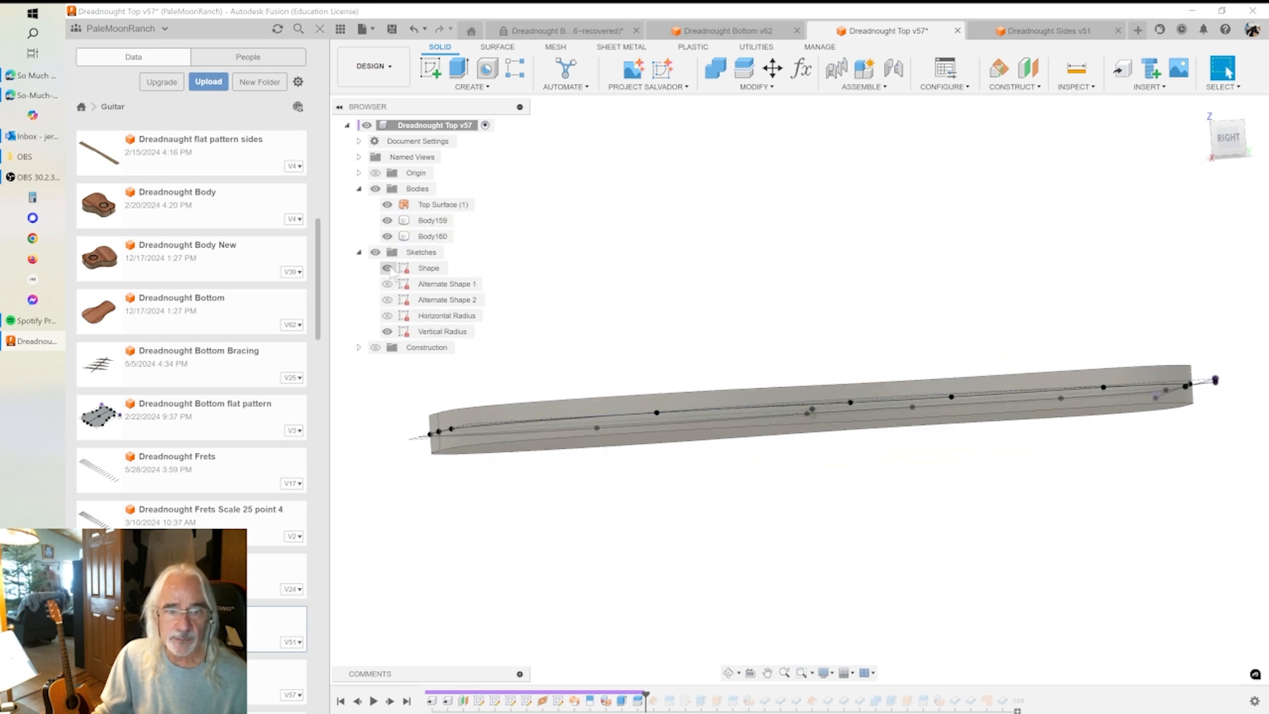
{"action": "left_click", "coordinate": [430, 236]}
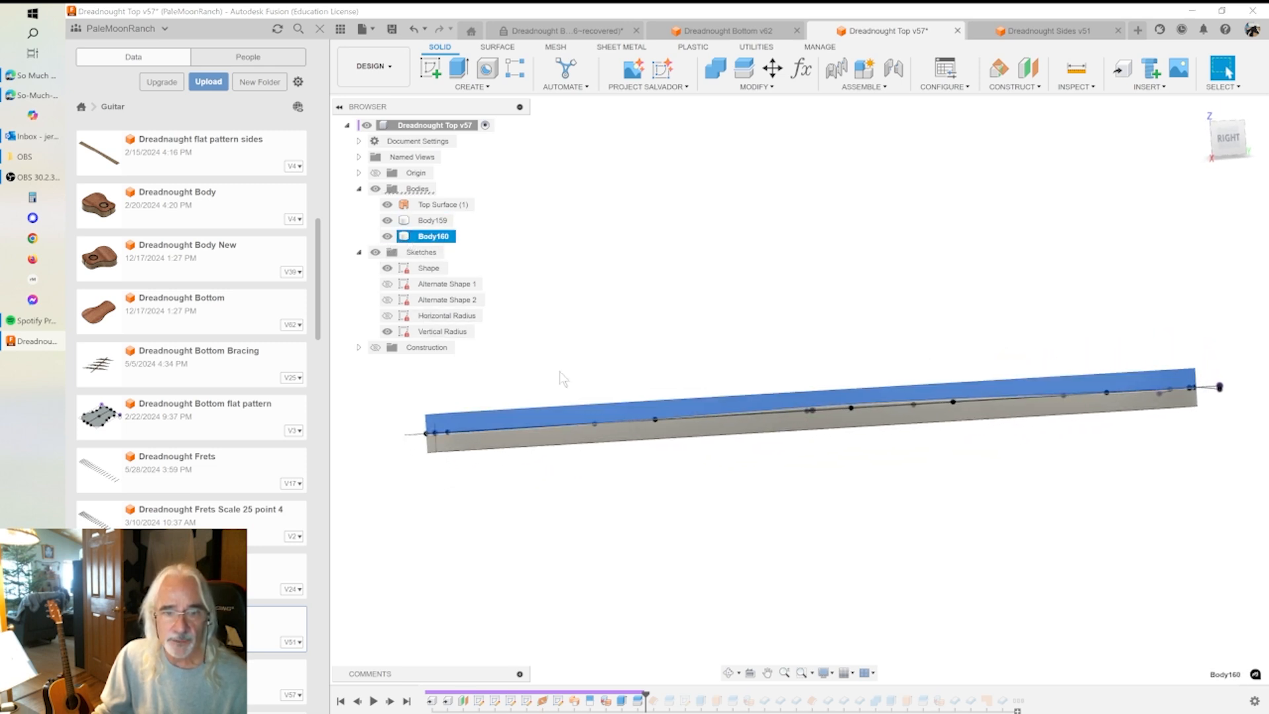
{"action": "left_click", "coordinate": [720, 341]}
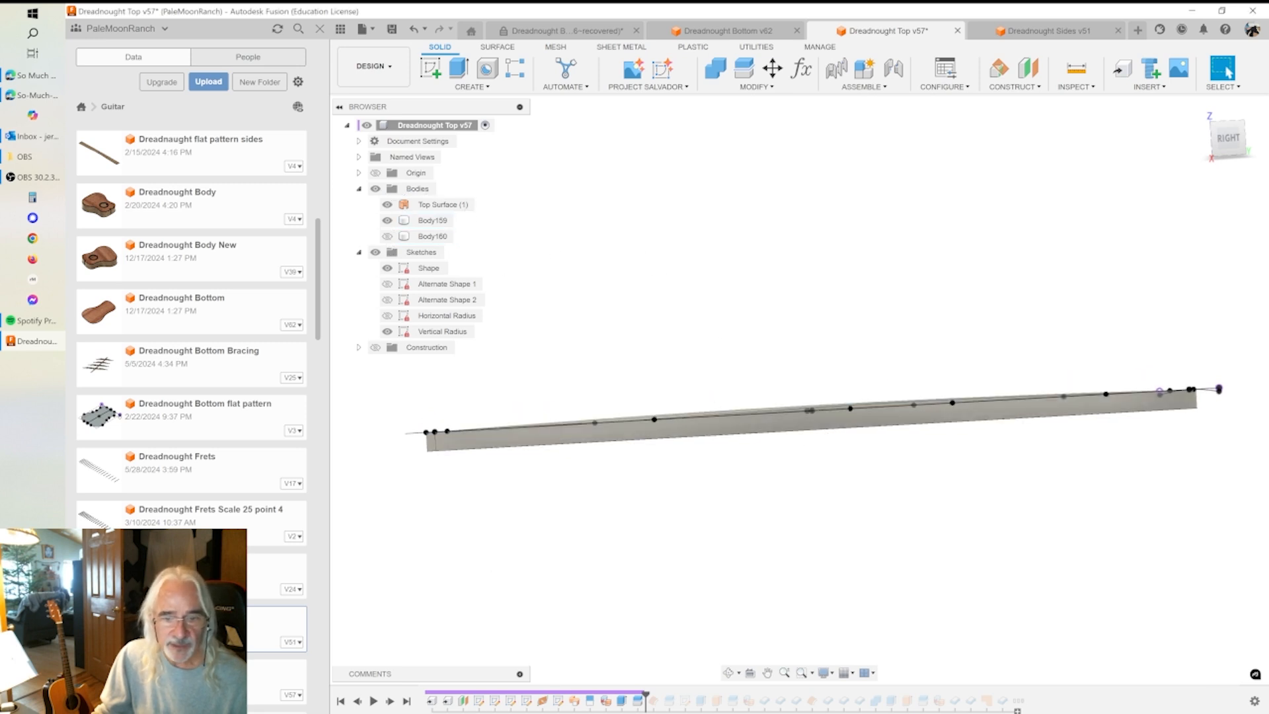
- Advance the history to show the Bottom Surface body, and review the next Split Body feature that uses it, keeping its settings
{"action": "left_click_drag", "start_coordinate": [647, 692], "coordinate": [661, 695]}
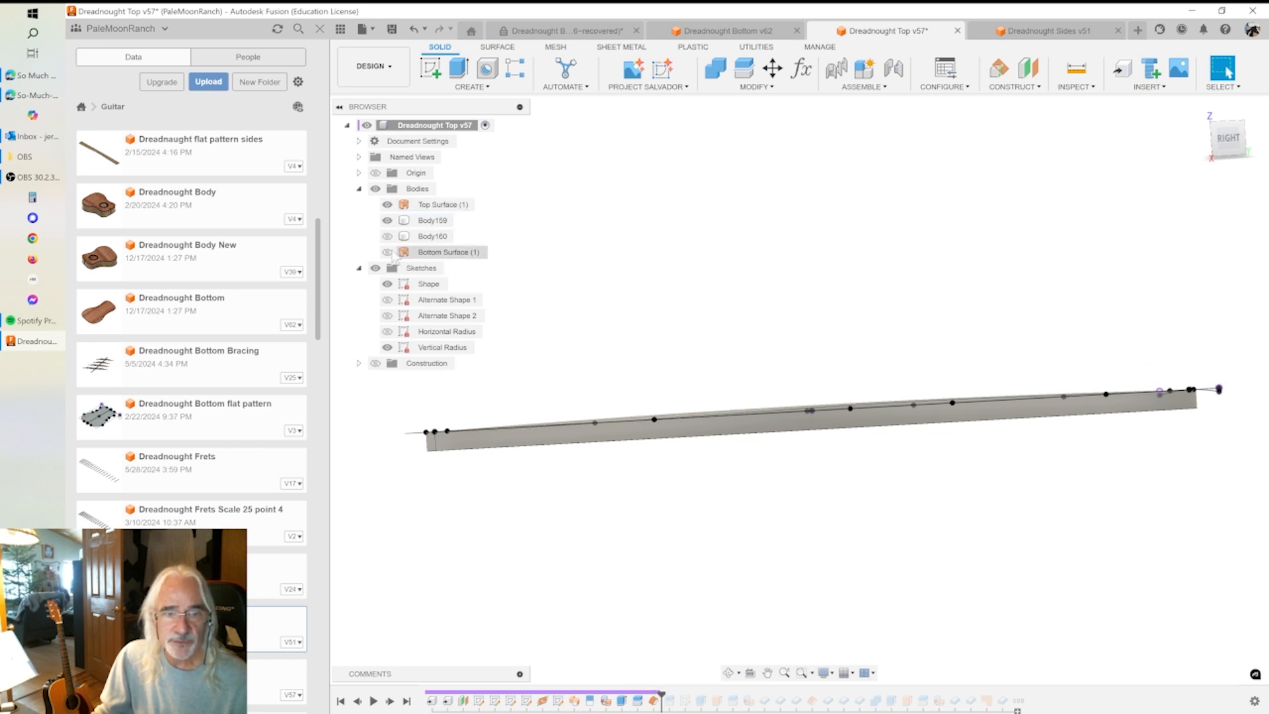
{"action": "middle_click_drag", "start_coordinate": [522, 439], "coordinate": [563, 472], "text": "shift"}
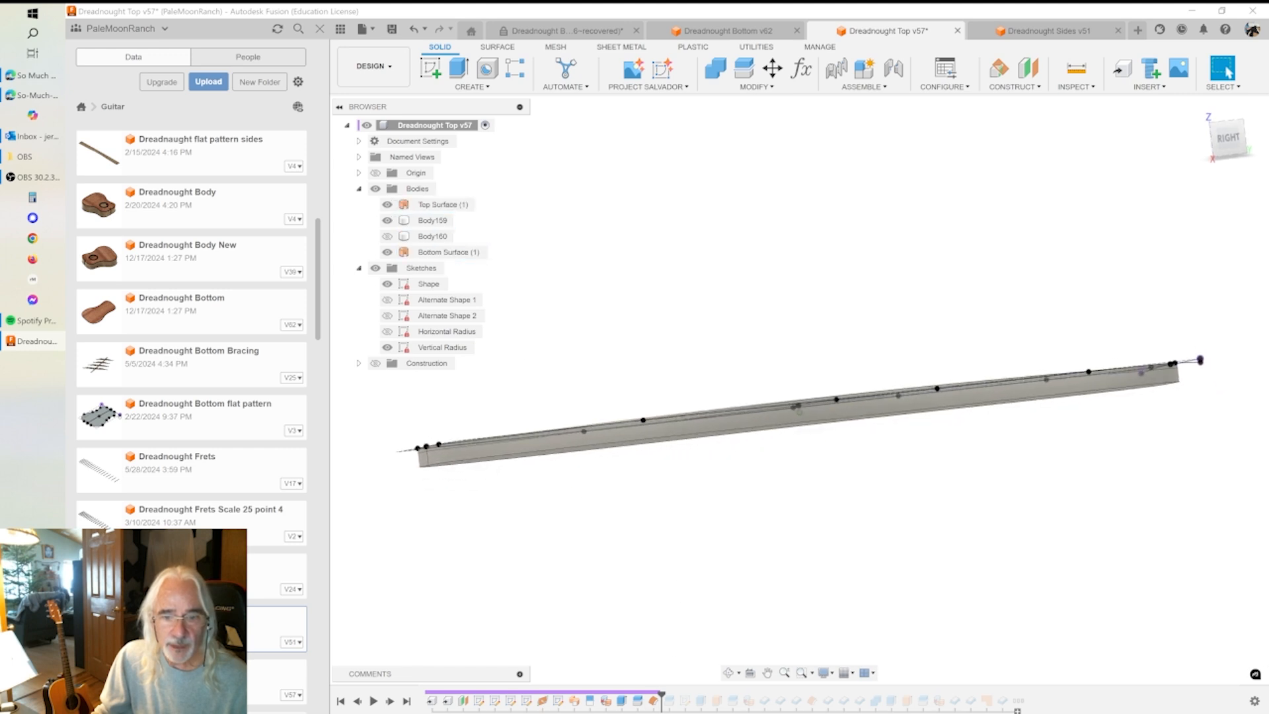
{"action": "left_click_drag", "start_coordinate": [661, 702], "coordinate": [671, 706]}
{"action": "double_click", "coordinate": [669, 701]}
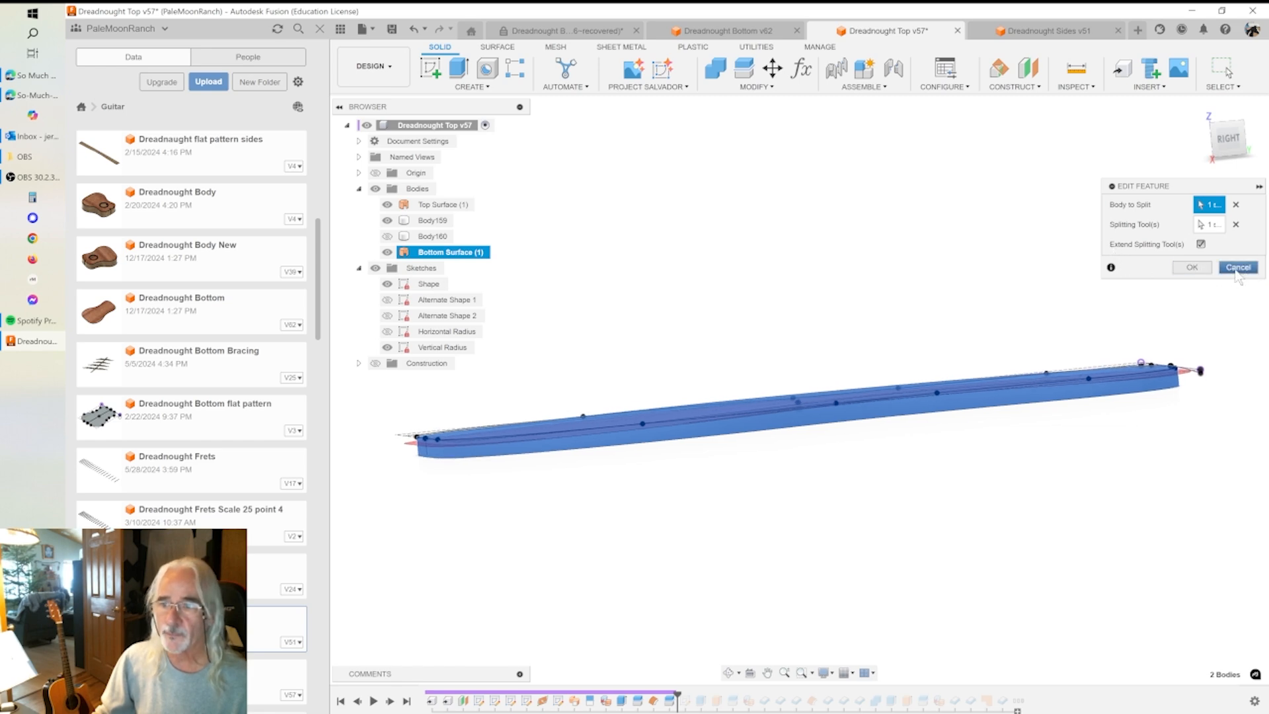
{"action": "left_click", "coordinate": [1192, 267]}
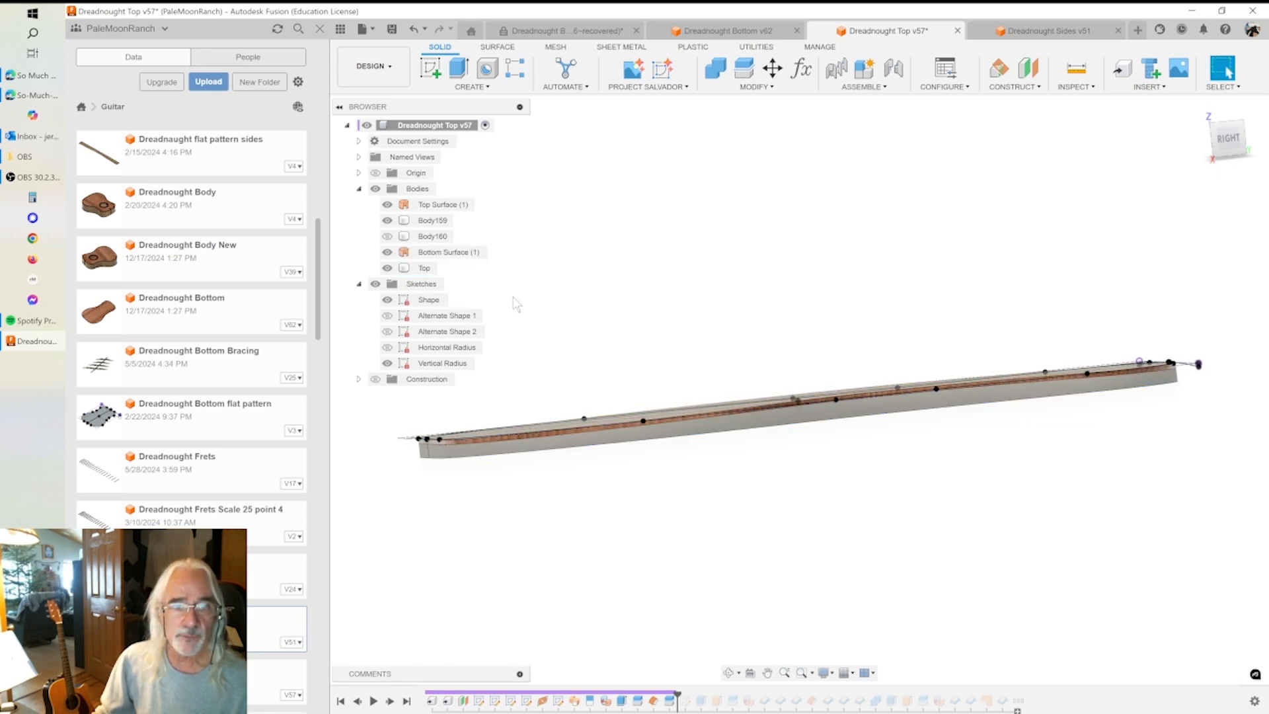
- Hide Body159, the Bottom Surface and the Top Surface so that only the Top body is displayed
{"action": "left_click", "coordinate": [390, 223]}
{"action": "left_click", "coordinate": [389, 222]}
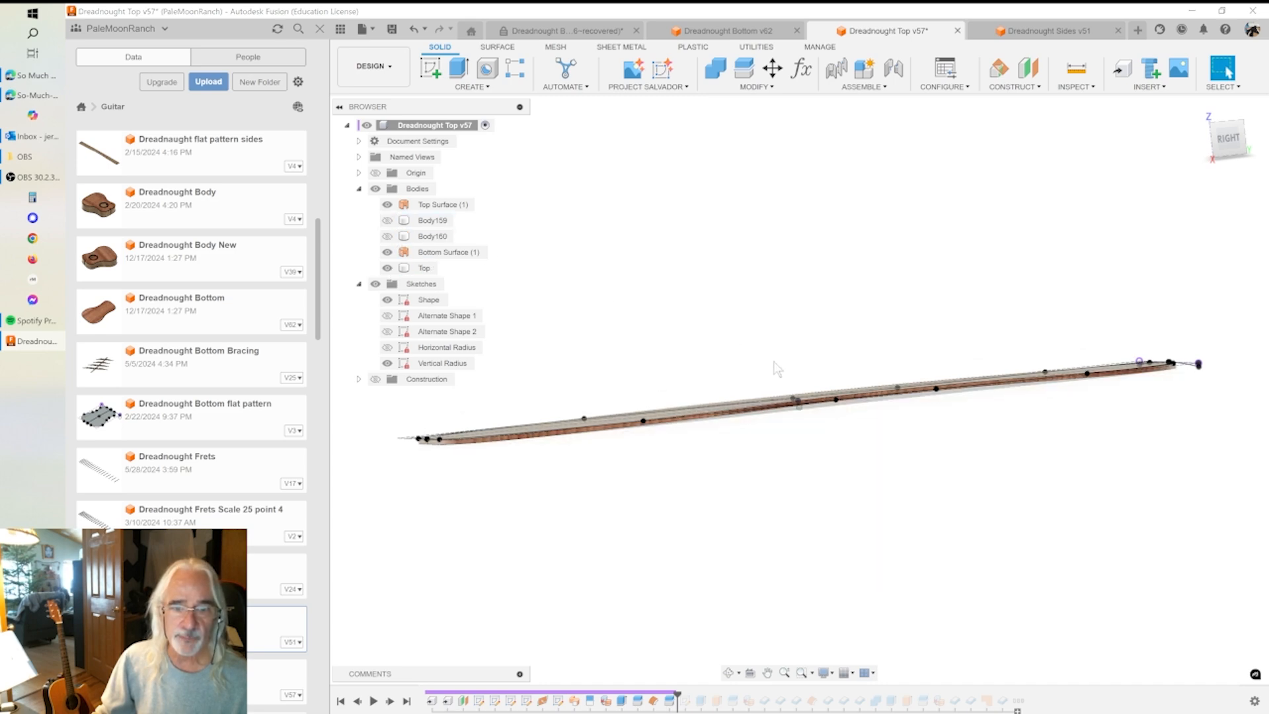
{"action": "middle_click_drag", "start_coordinate": [895, 448], "coordinate": [374, 210], "text": "shift"}
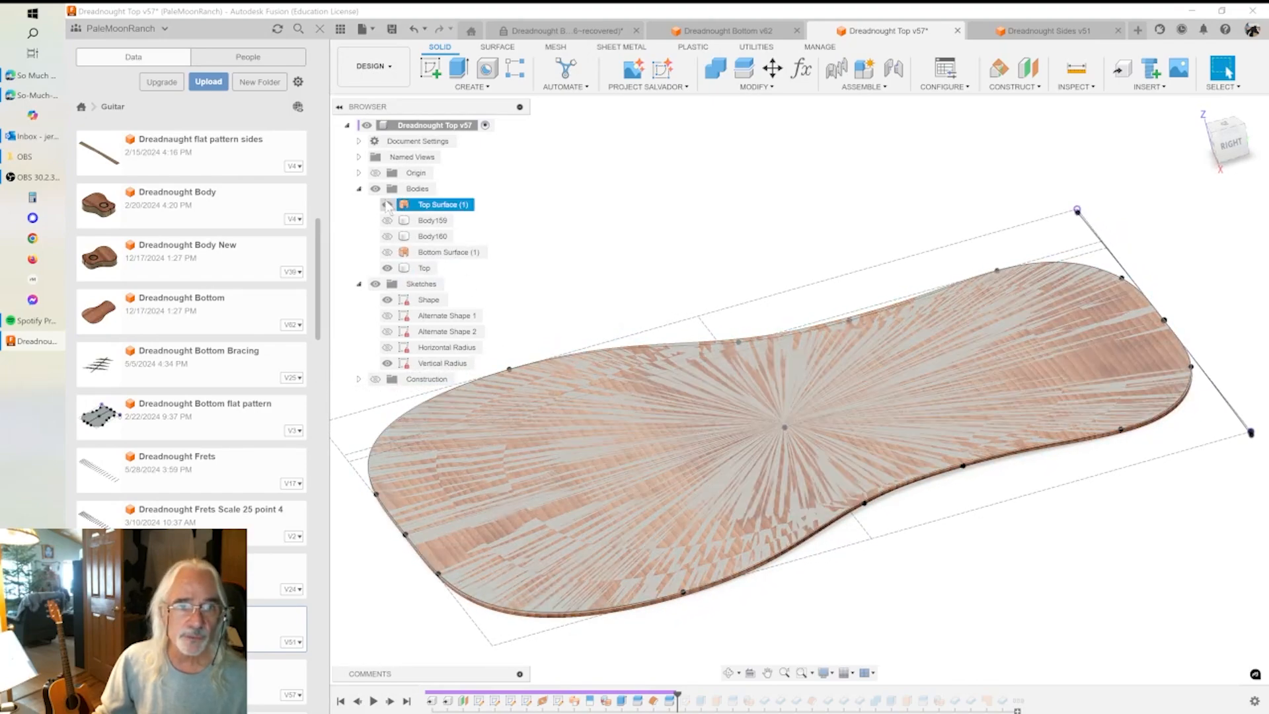
{"action": "left_click", "coordinate": [387, 204]}
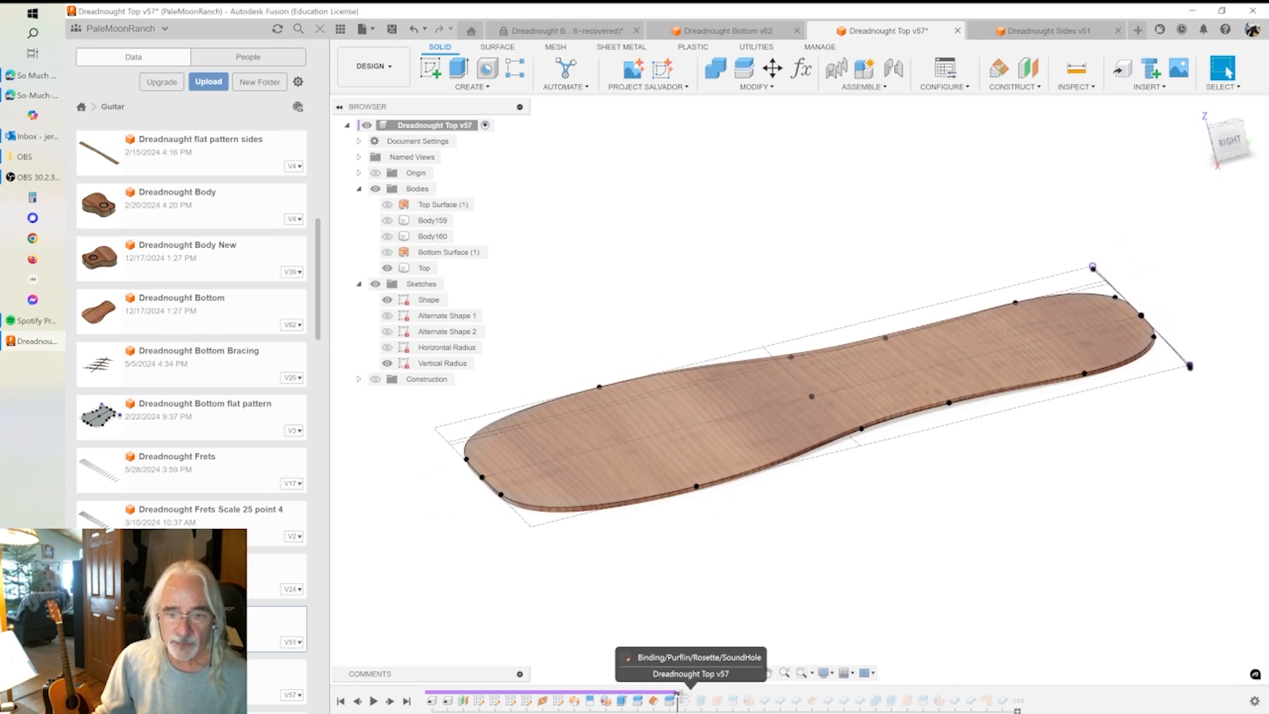
- Advance the design history past the Binding/Purflin/Rosette/SoundHole sketch, and review that sketch's curves and dimensions without changing them
{"action": "left_click_drag", "start_coordinate": [679, 694], "coordinate": [694, 694]}
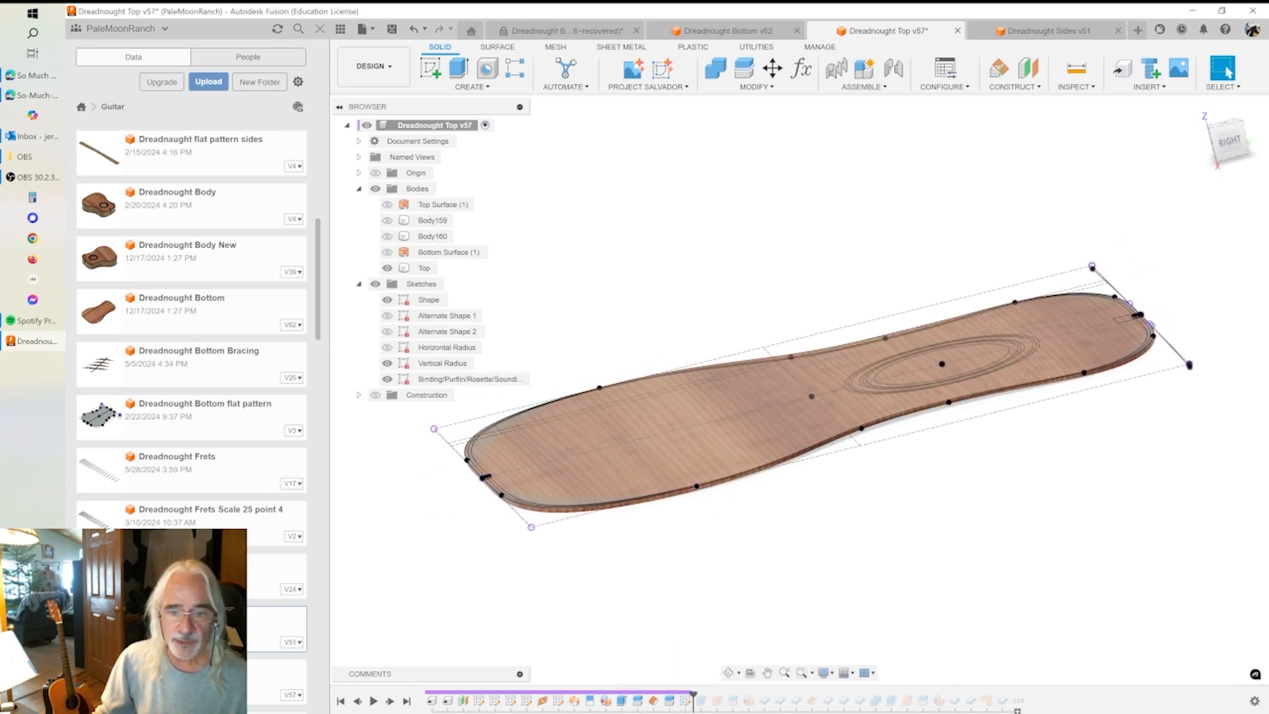
{"action": "double_click", "coordinate": [686, 701]}
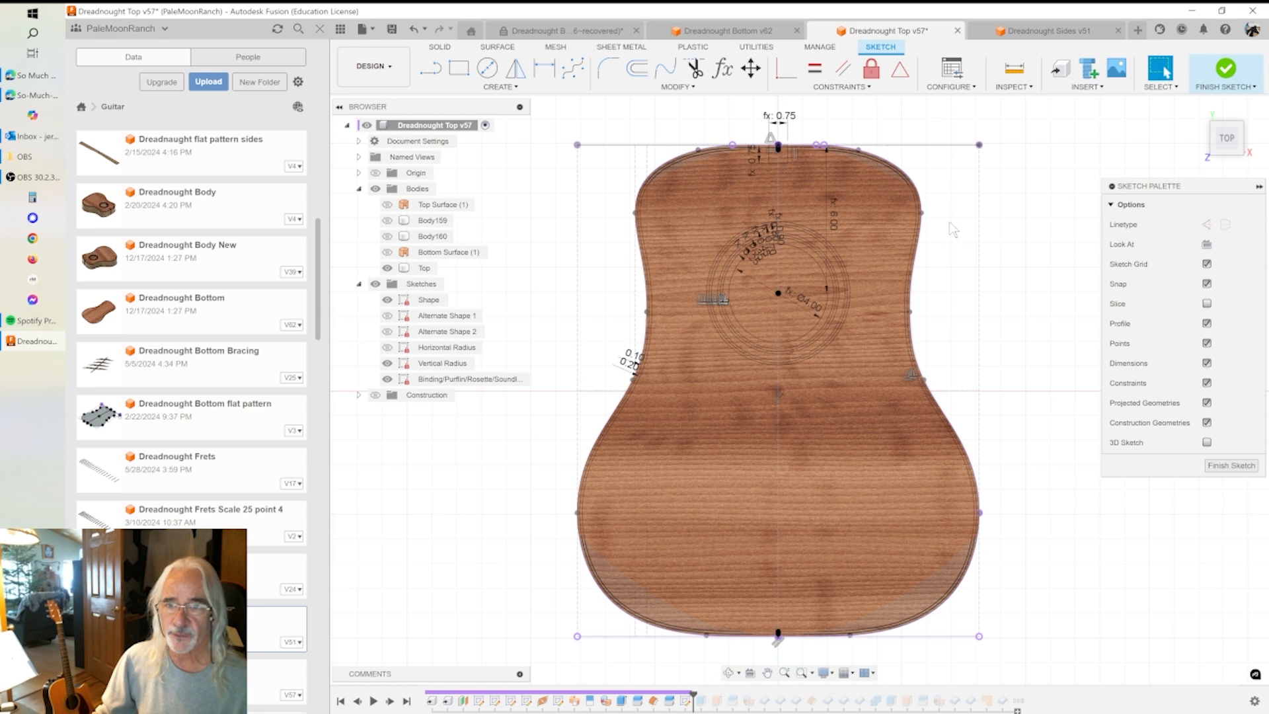
{"action": "left_click", "coordinate": [797, 220]}
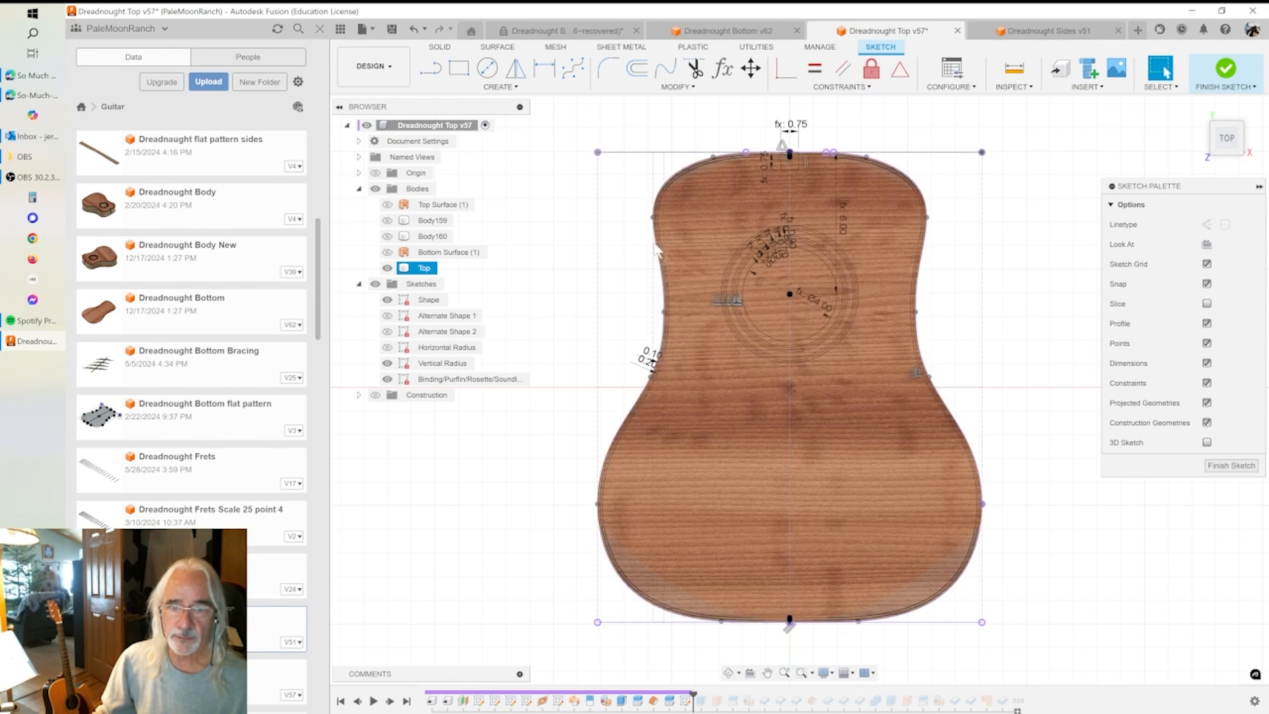
{"action": "key", "text": "Escape"}
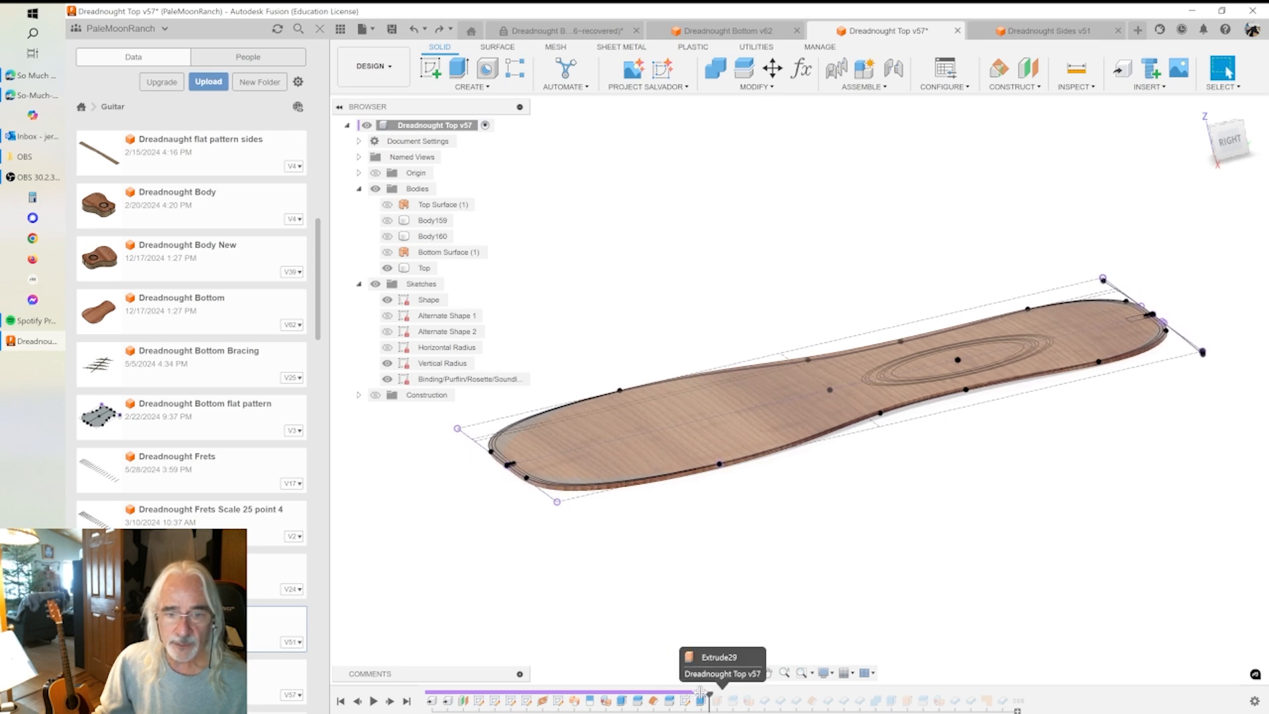
- Advance the history past the sound hole cut, inspect the opening from several angles, and review the extrude's settings unchanged
{"action": "left_click_drag", "start_coordinate": [701, 692], "coordinate": [702, 692]}
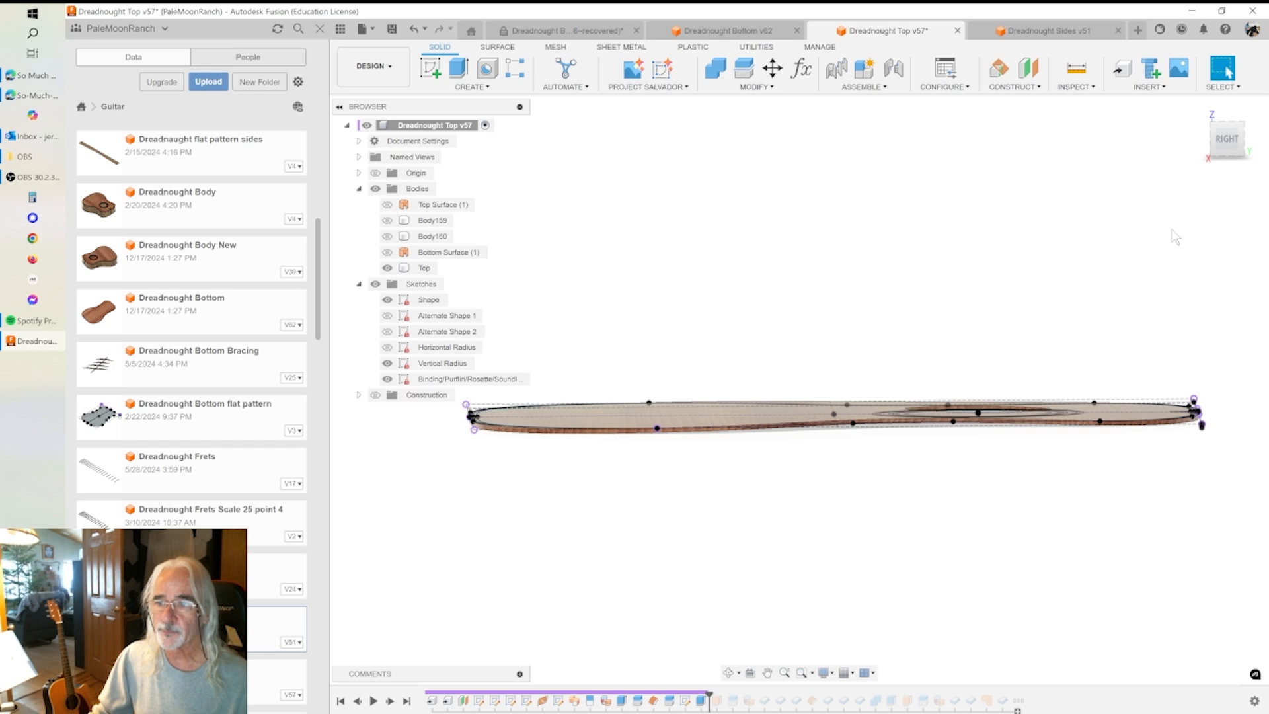
{"action": "left_click", "coordinate": [1230, 146]}
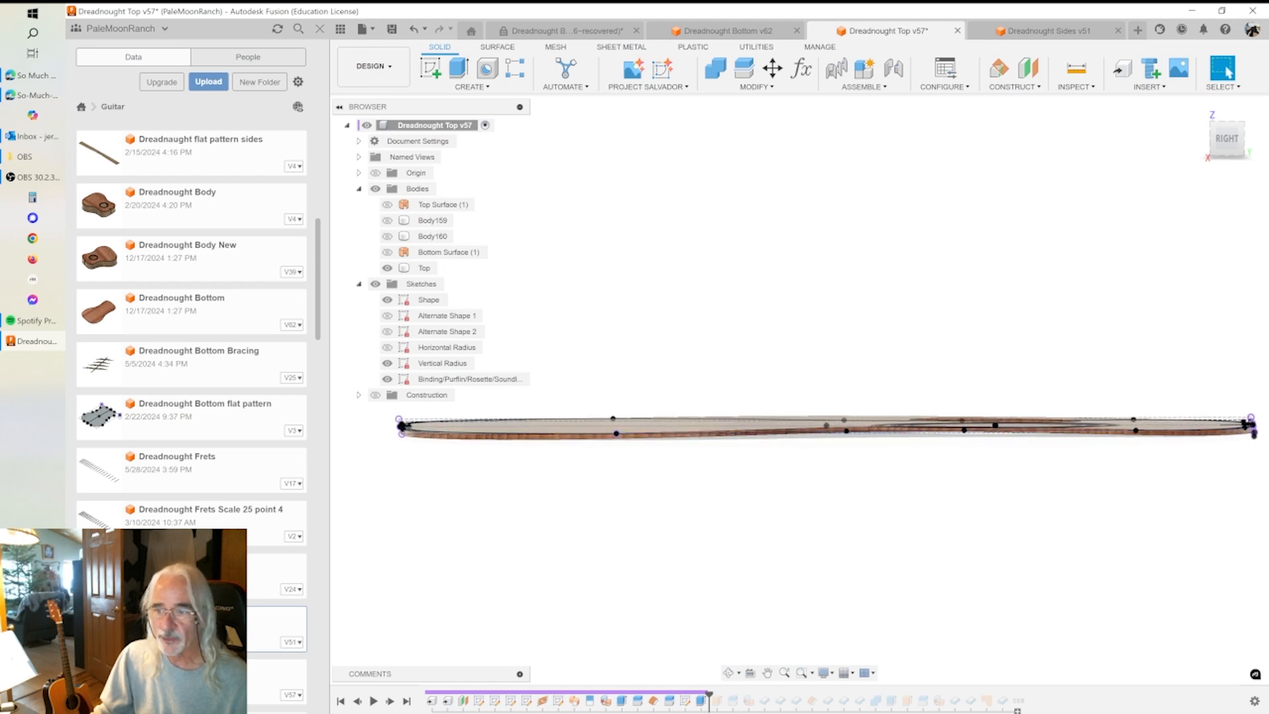
{"action": "middle_click_drag", "start_coordinate": [1251, 436], "coordinate": [1149, 428], "text": "shift"}
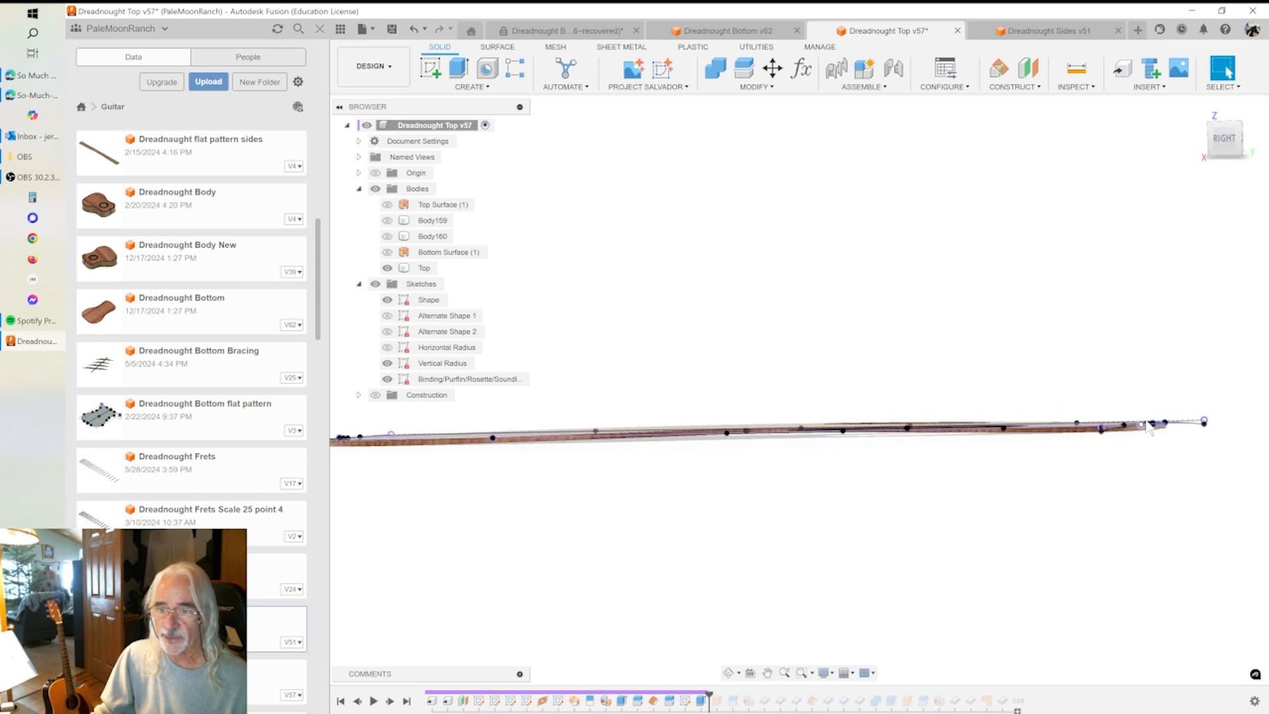
{"action": "middle_click_drag", "start_coordinate": [943, 322], "coordinate": [804, 644], "text": "shift"}
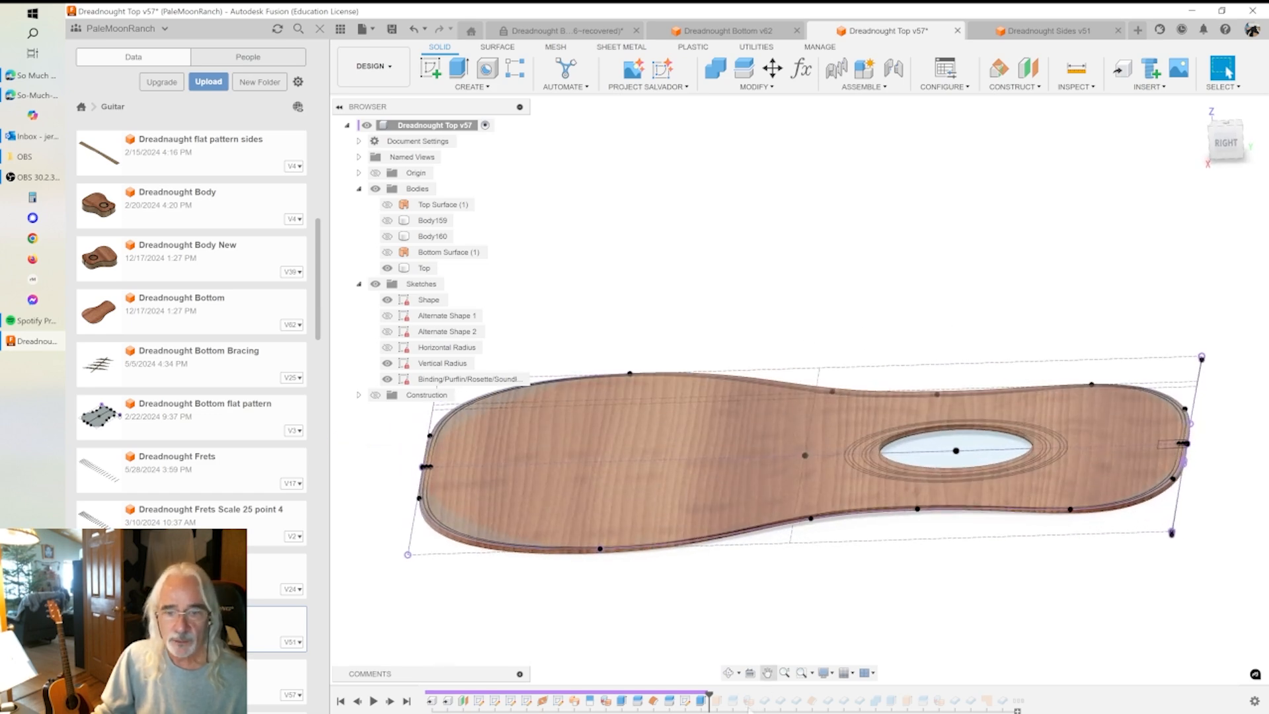
{"action": "double_click", "coordinate": [686, 701]}
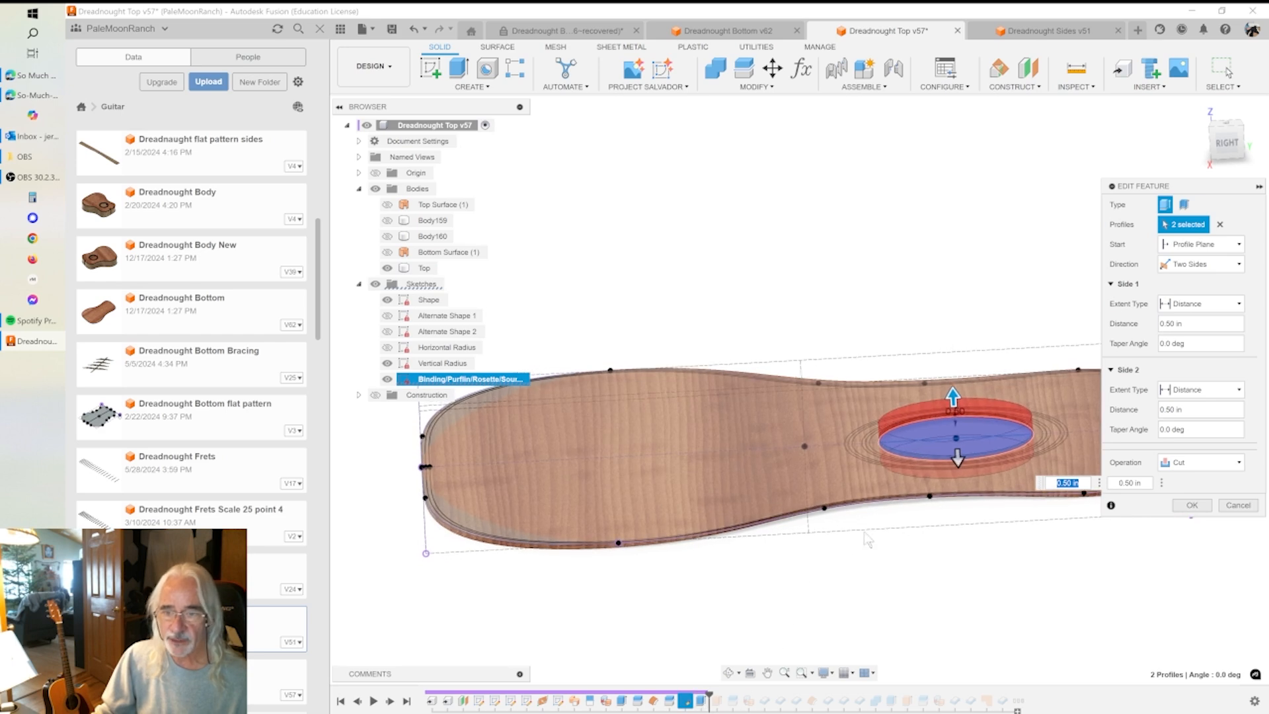
{"action": "left_click", "coordinate": [1193, 505]}
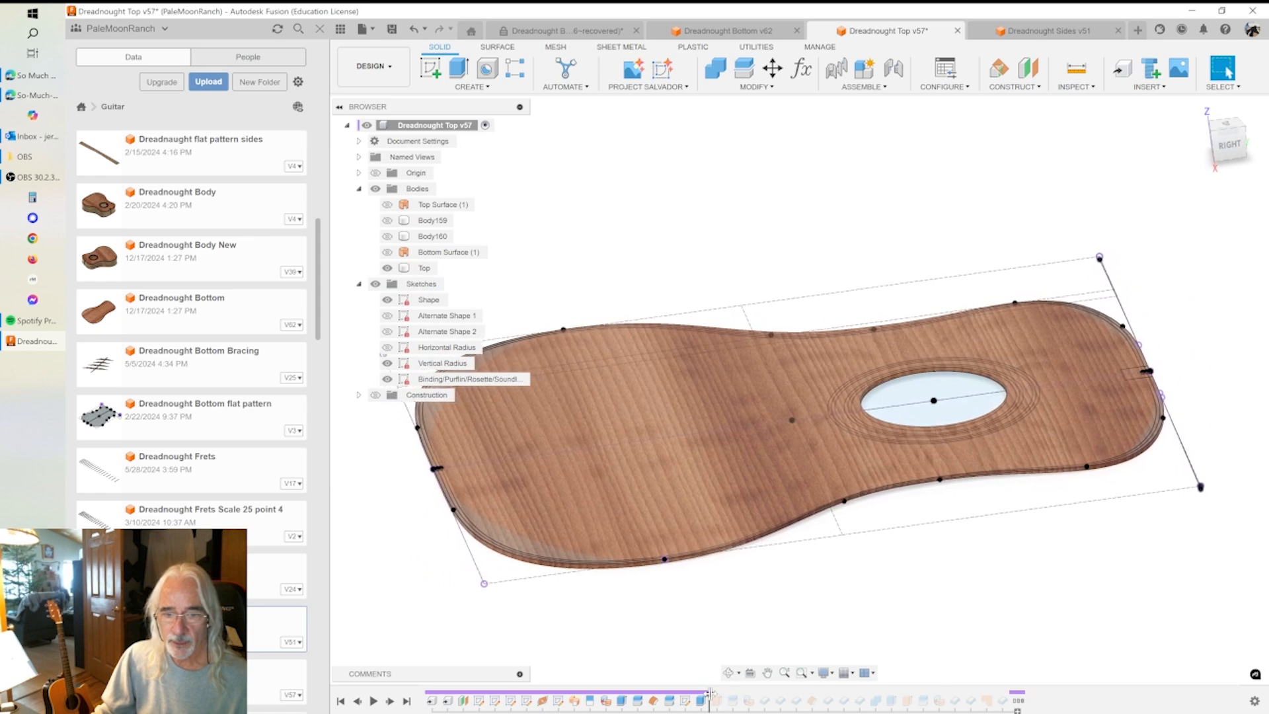
- Advance the design history past the Extrude29 surface feature, and hide the Shape and Vertical Radius sketches
{"action": "left_click_drag", "start_coordinate": [709, 695], "coordinate": [724, 694]}
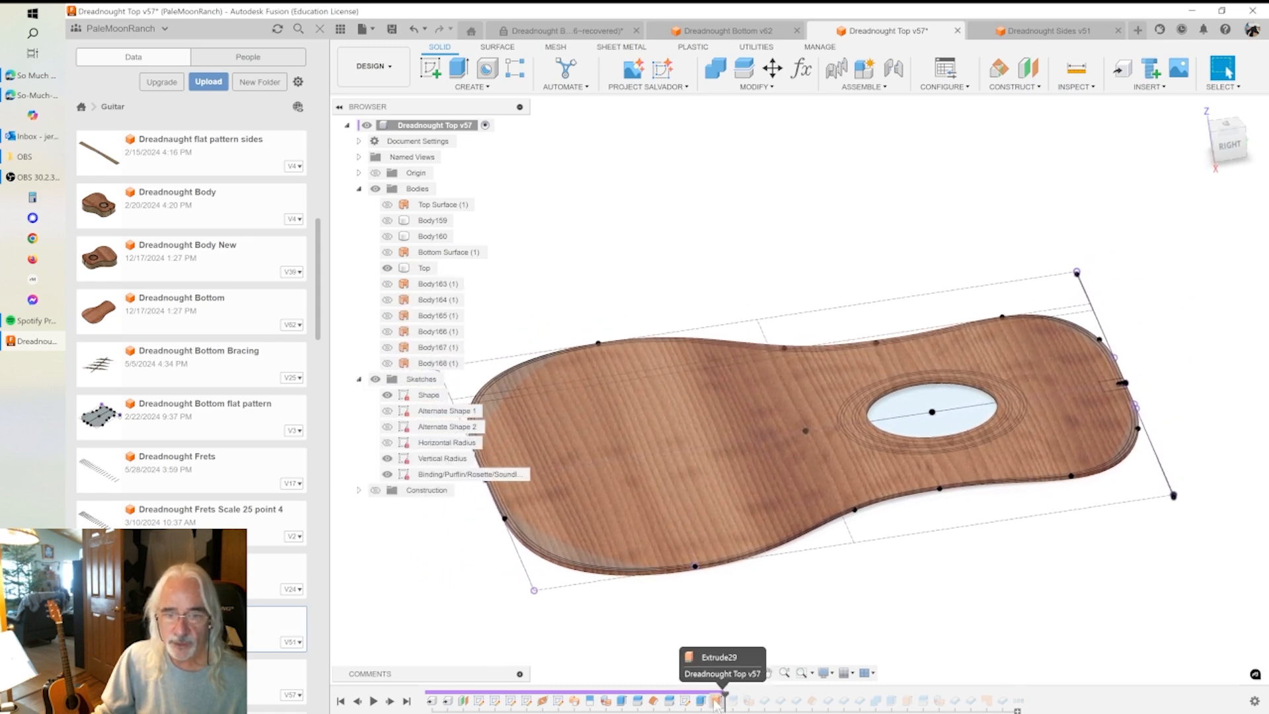
{"action": "left_click", "coordinate": [608, 482]}
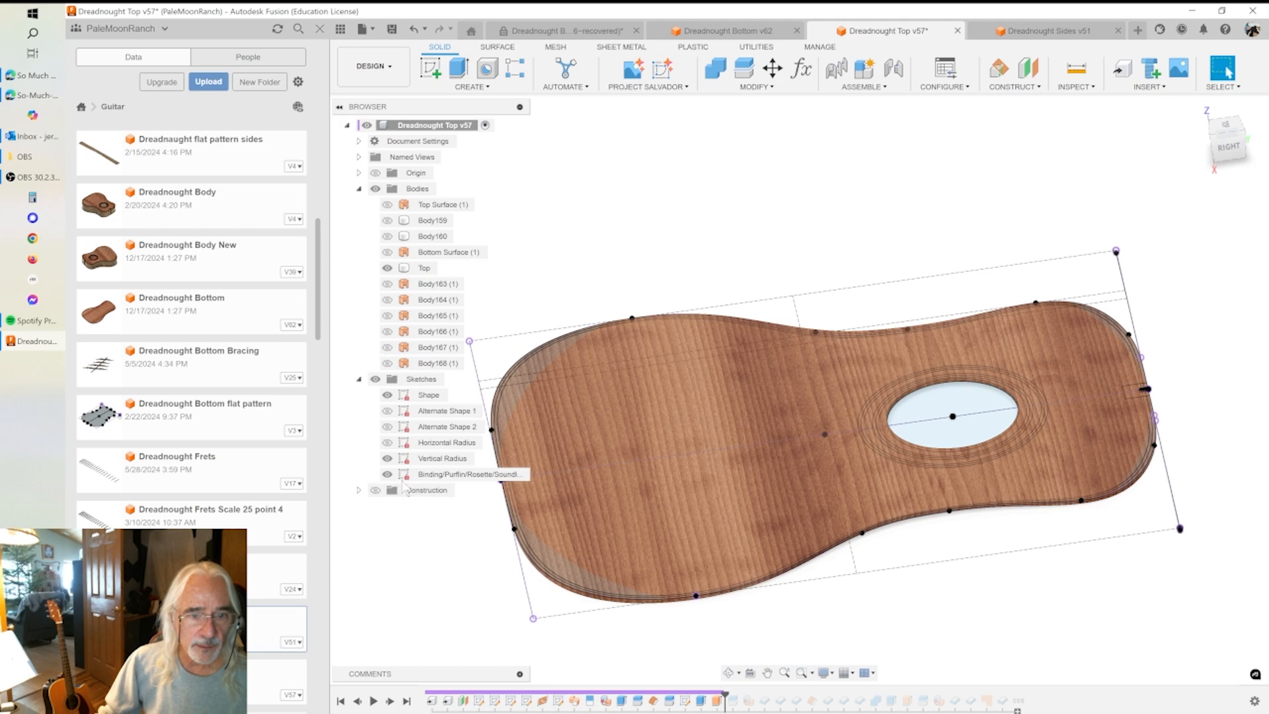
{"action": "left_click", "coordinate": [387, 395]}
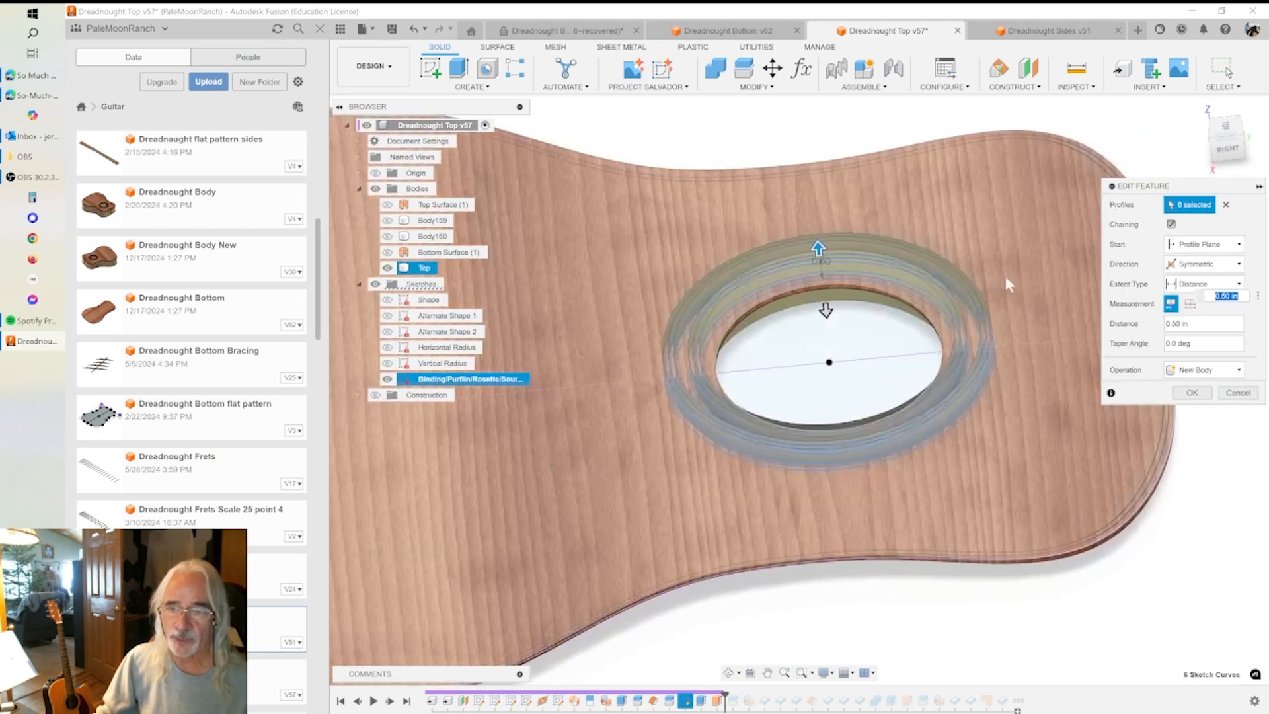
- Examine the six rosette curves extruded as surfaces around the sound hole, keeping the feature's settings
{"action": "middle_click_drag", "start_coordinate": [956, 263], "coordinate": [838, 247], "text": "shift"}
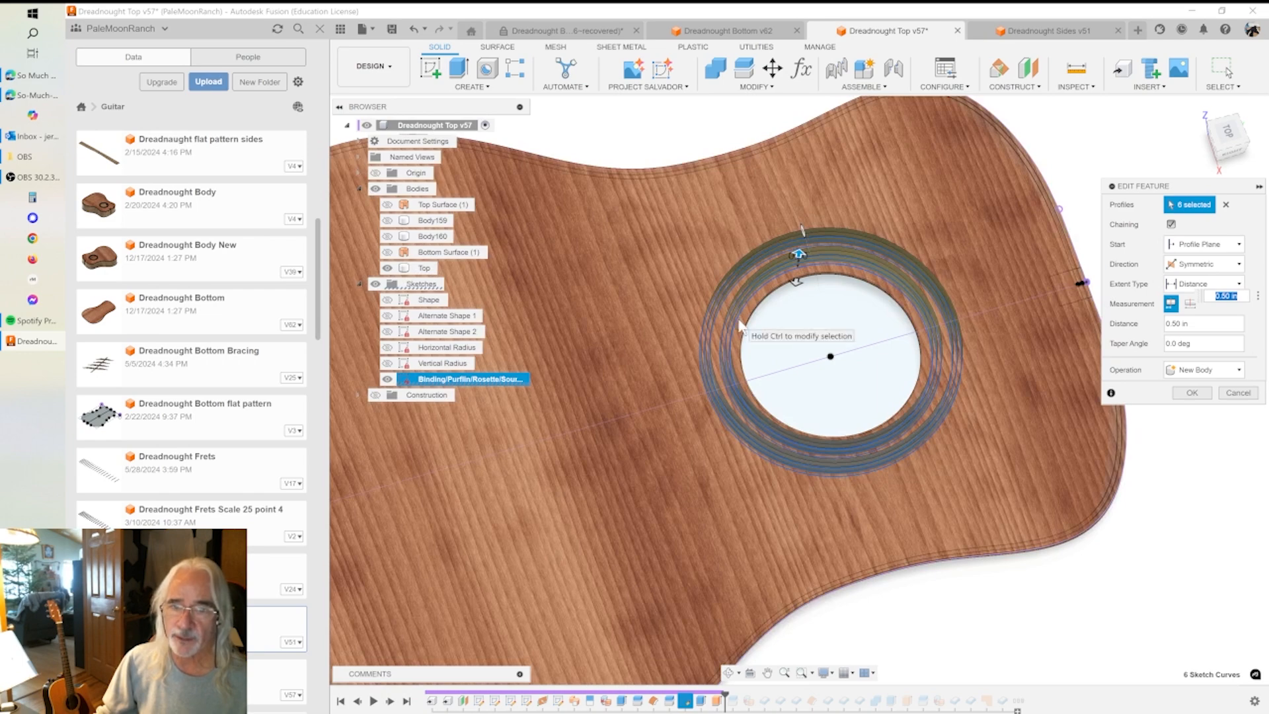
{"action": "scroll", "coordinate": [1201, 379], "scroll_direction": "down", "scroll_amount": 4}
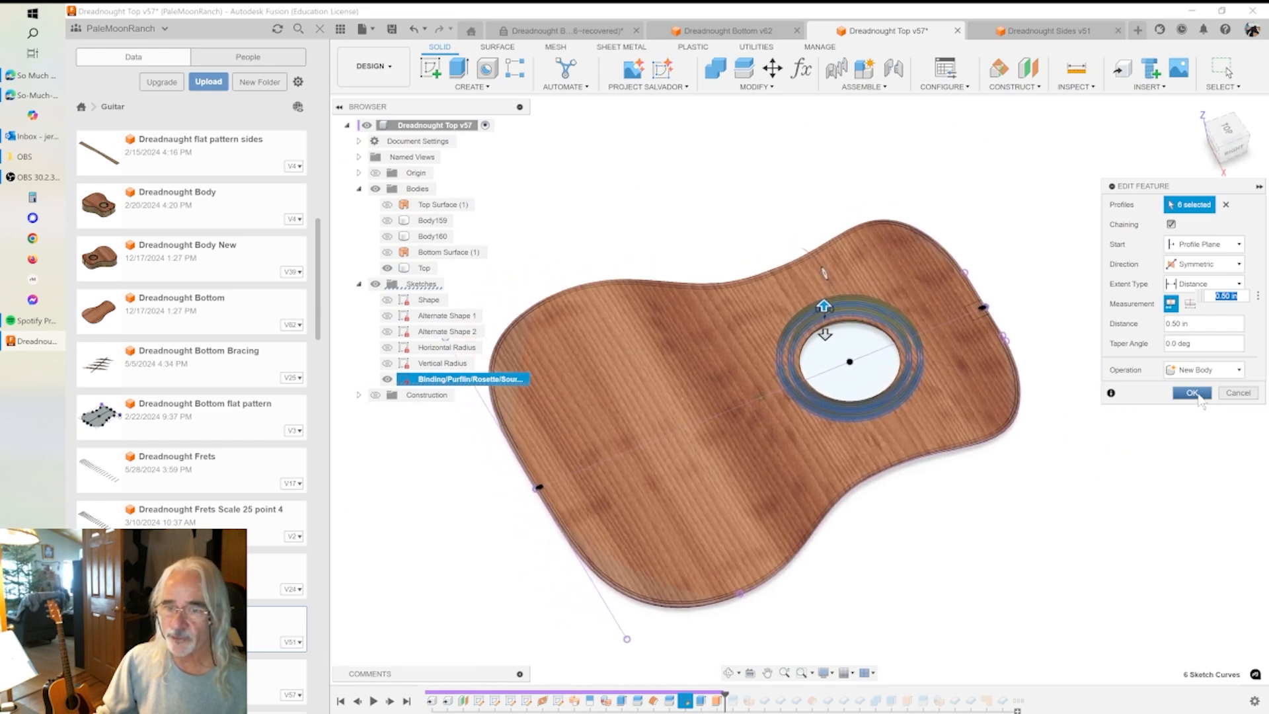
{"action": "left_click", "coordinate": [1192, 394]}
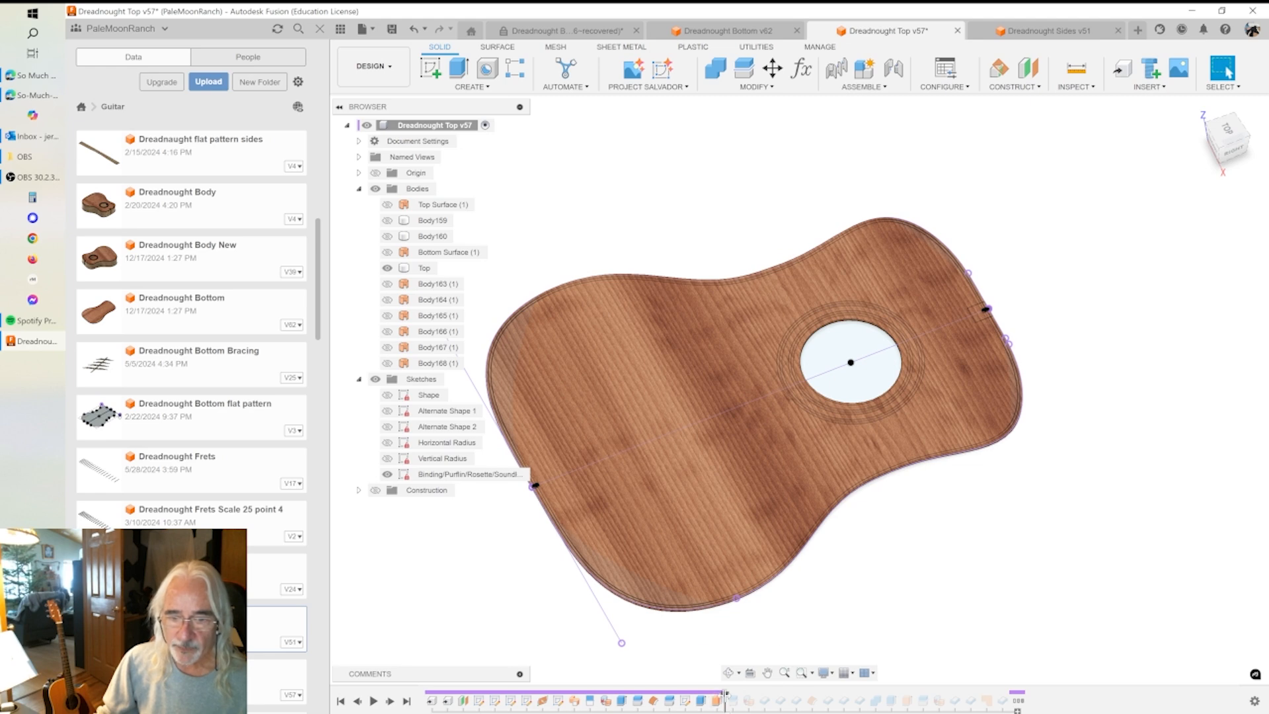
- Advance the history past the rosette split, and highlight the resulting Top bodies one by one to identify them
{"action": "left_click_drag", "start_coordinate": [740, 696], "coordinate": [738, 702]}
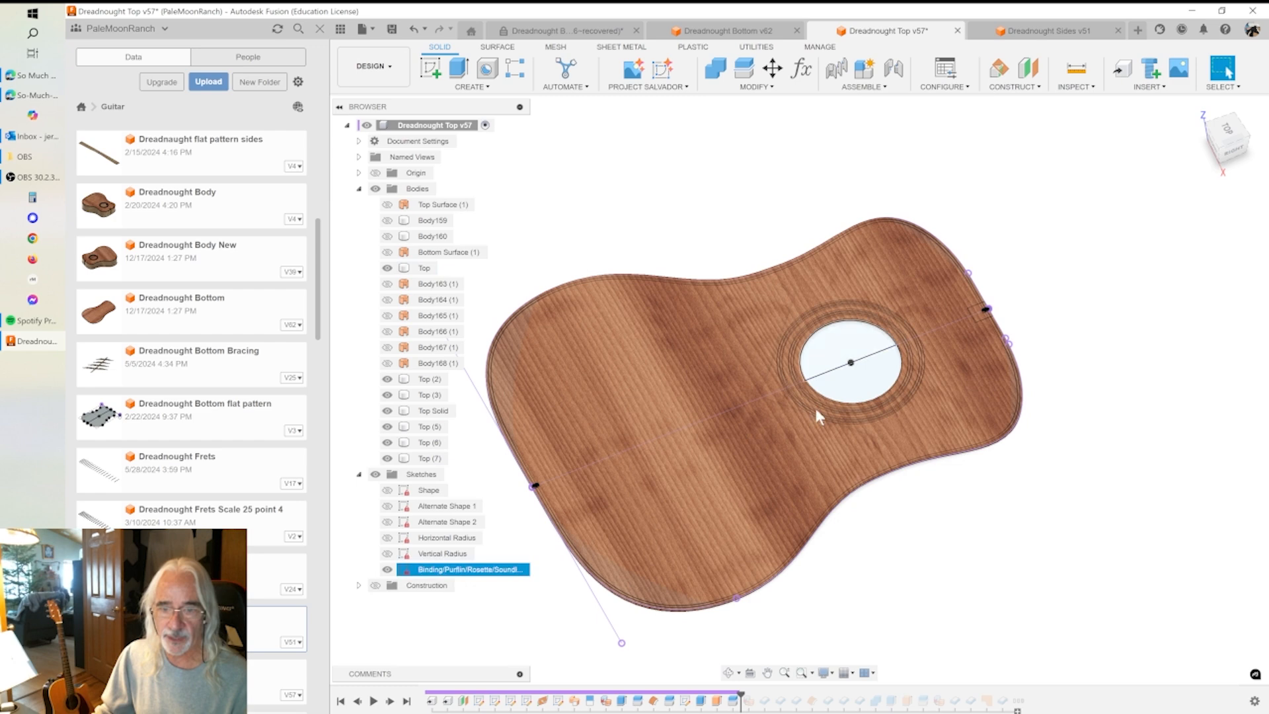
{"action": "left_click", "coordinate": [843, 448]}
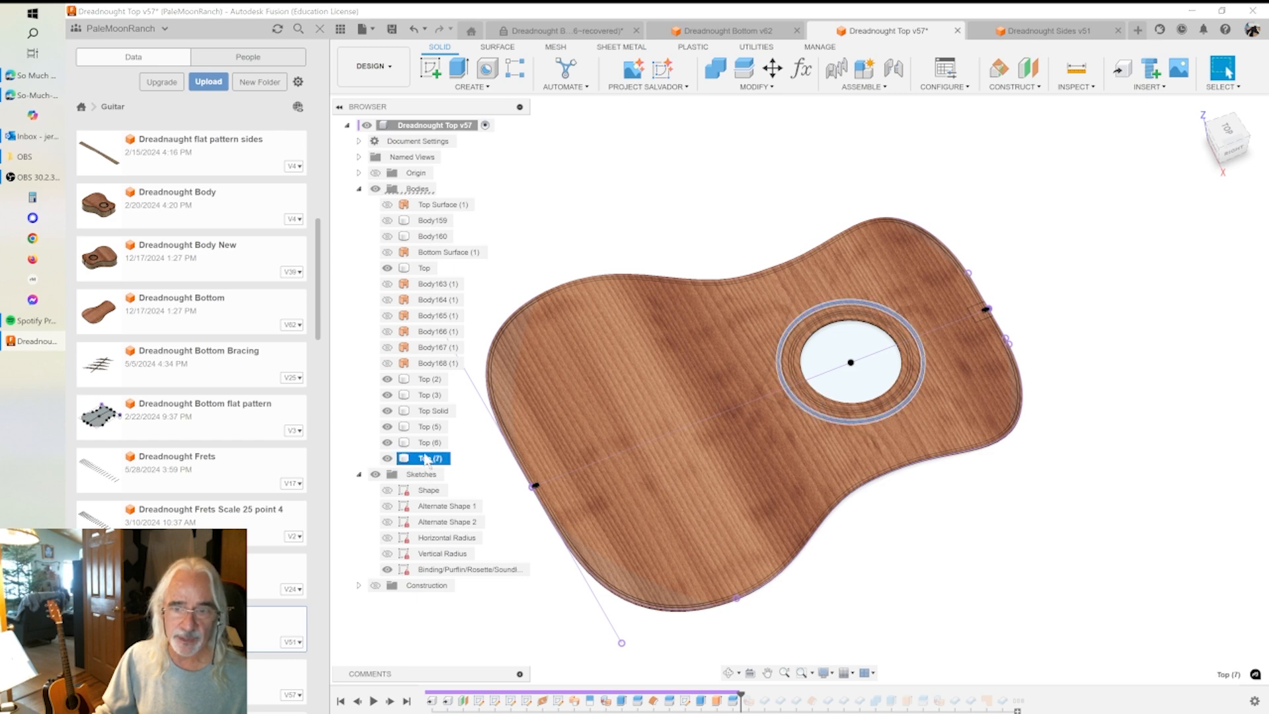
{"action": "left_click", "coordinate": [423, 426]}
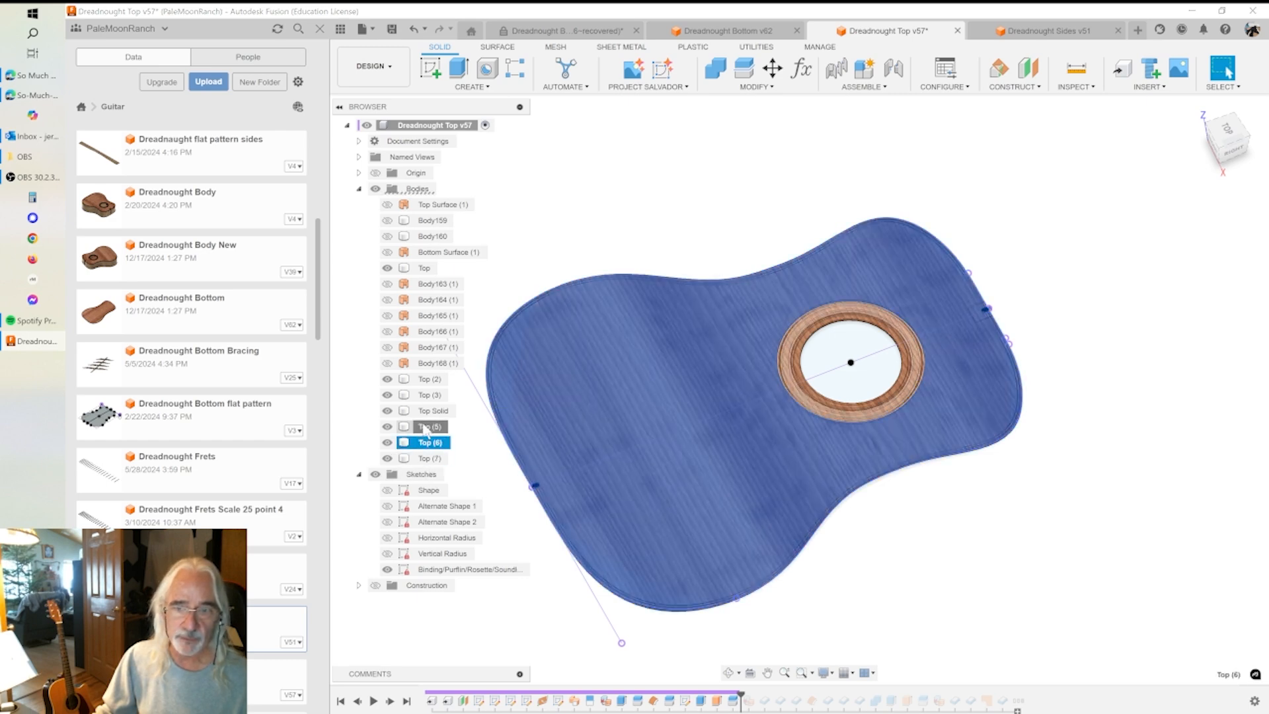
{"action": "left_click", "coordinate": [426, 412]}
{"action": "left_click", "coordinate": [424, 397]}
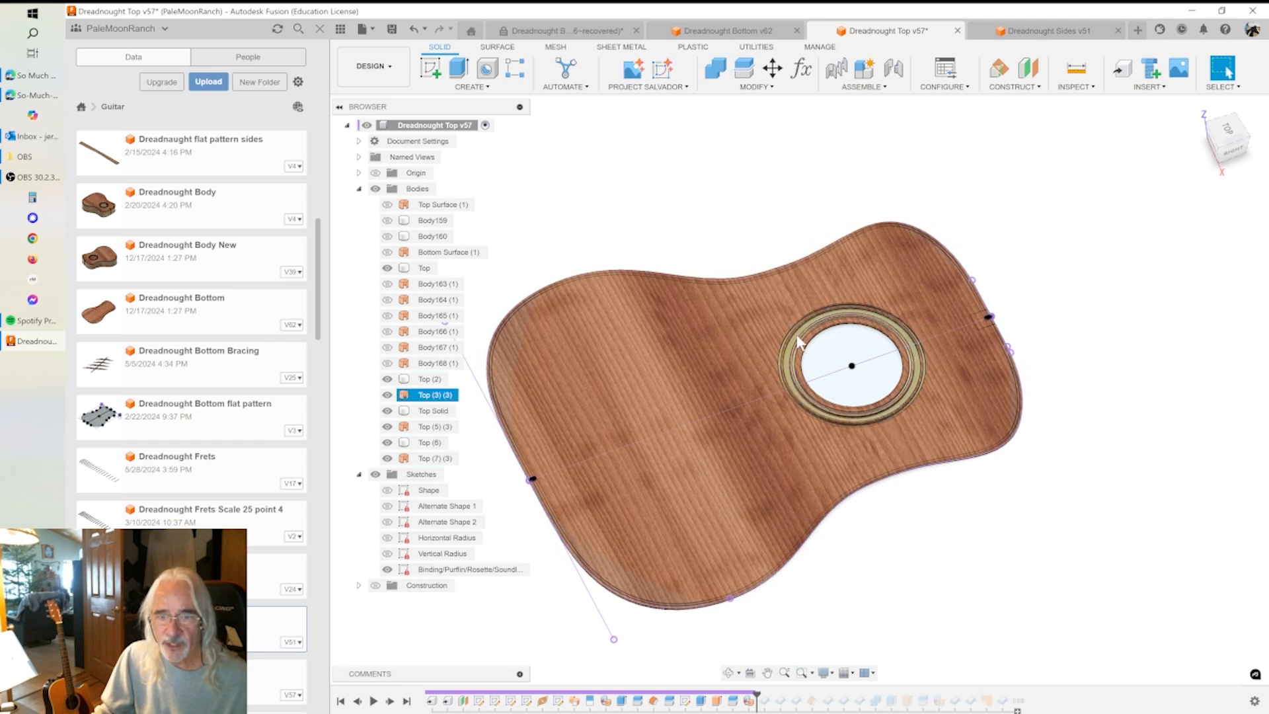
- Examine the recessed rosette rings around the sound hole up close and from different angles
{"action": "mouse_move", "coordinate": [798, 343]}
{"action": "middle_mouse_down", "text": "shift"}
{"action": "mouse_move", "coordinate": [798, 327]}
{"action": "mouse_move", "coordinate": [867, 289]}
{"action": "mouse_move", "coordinate": [798, 324]}
{"action": "mouse_move", "coordinate": [827, 327]}
{"action": "mouse_move", "coordinate": [825, 340]}
{"action": "mouse_move", "coordinate": [772, 359]}
{"action": "mouse_move", "coordinate": [790, 340]}
{"action": "middle_mouse_up", "text": "shift"}
{"action": "scroll", "coordinate": [813, 312], "scroll_direction": "up", "scroll_amount": 5}
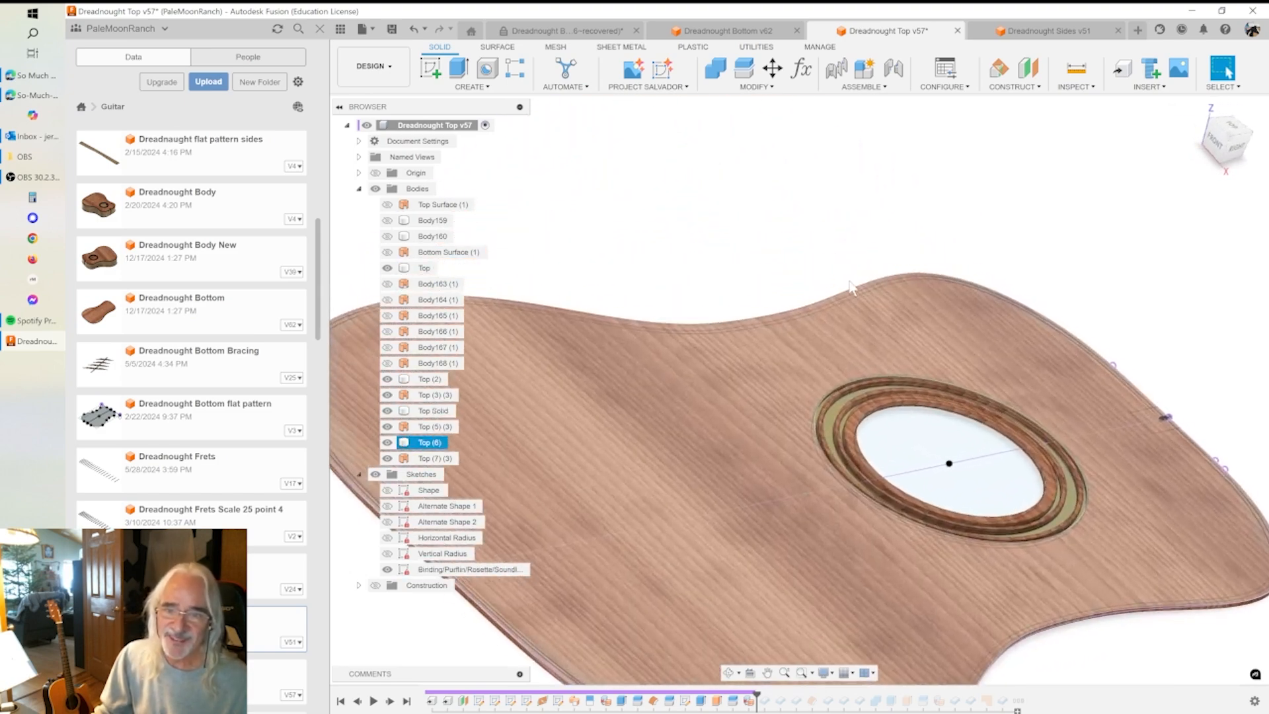
{"action": "scroll", "coordinate": [820, 311], "scroll_direction": "down", "scroll_amount": 5}
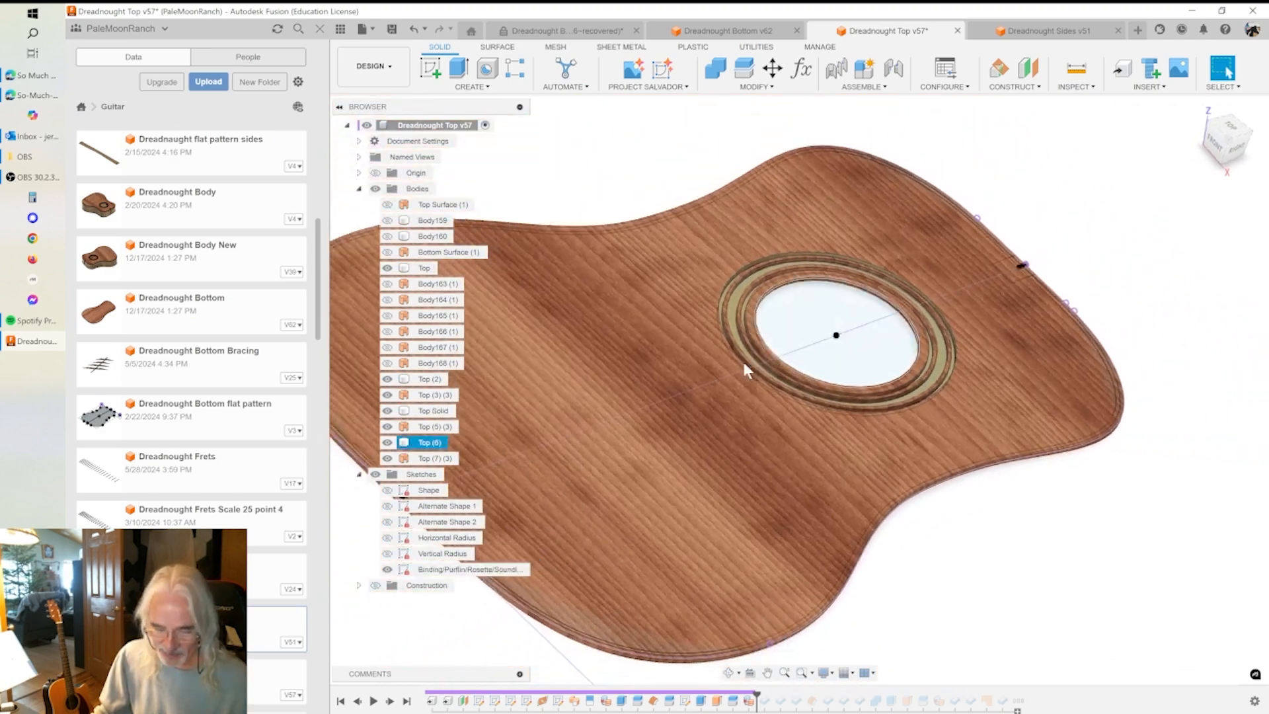
{"action": "middle_click_drag", "start_coordinate": [726, 557], "coordinate": [729, 579], "text": "shift"}
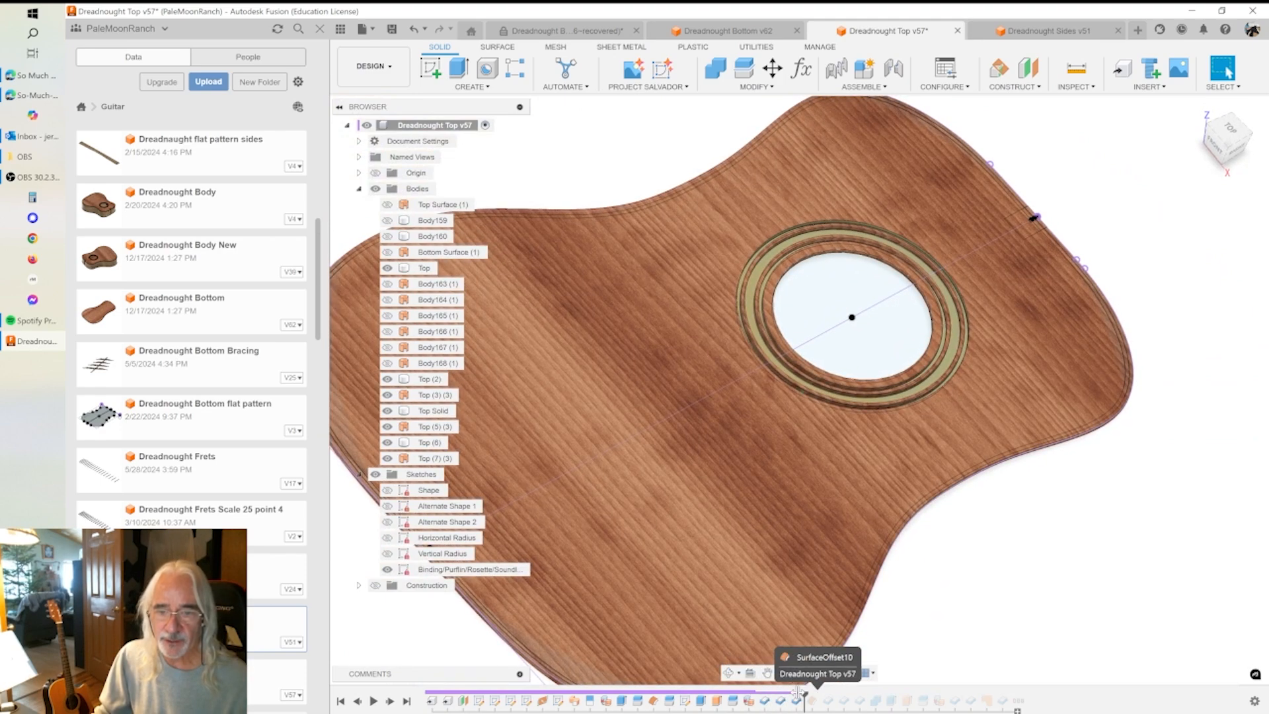
- Advance the history past the three rosette ring Thicken features, and review the first one's settings without changing them
{"action": "left_click_drag", "start_coordinate": [798, 692], "coordinate": [800, 693]}
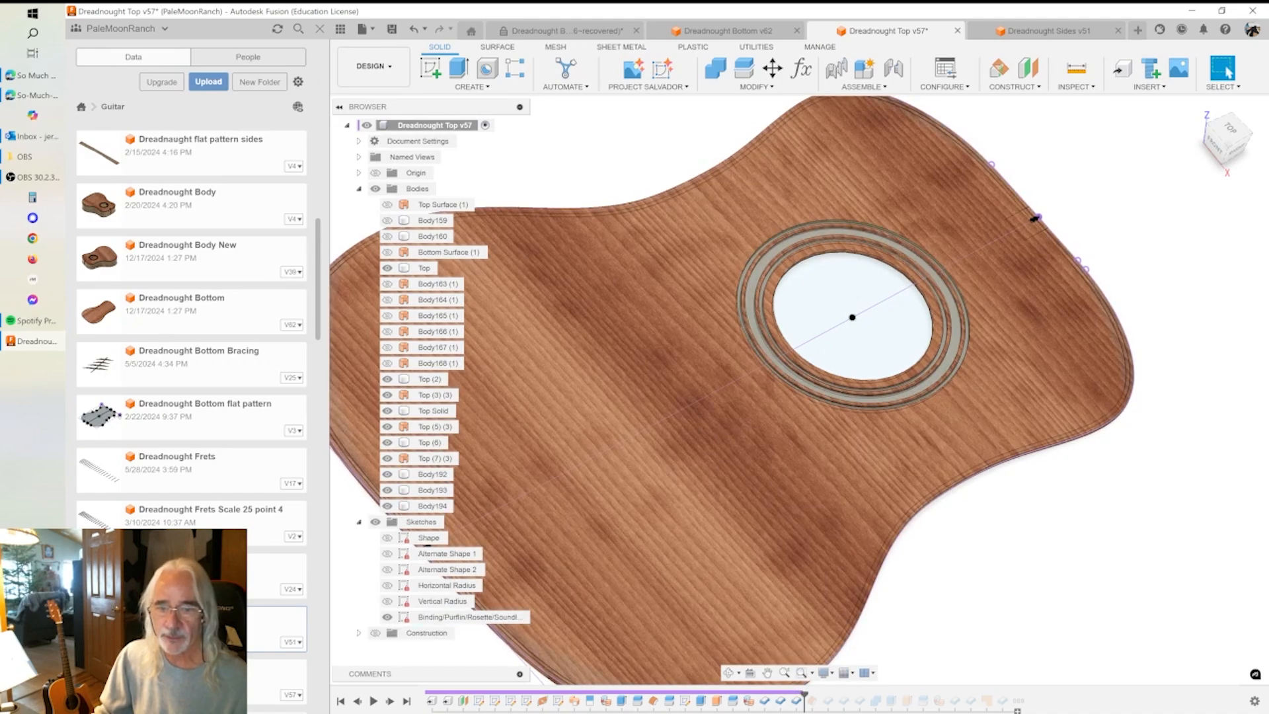
{"action": "double_click", "coordinate": [765, 701]}
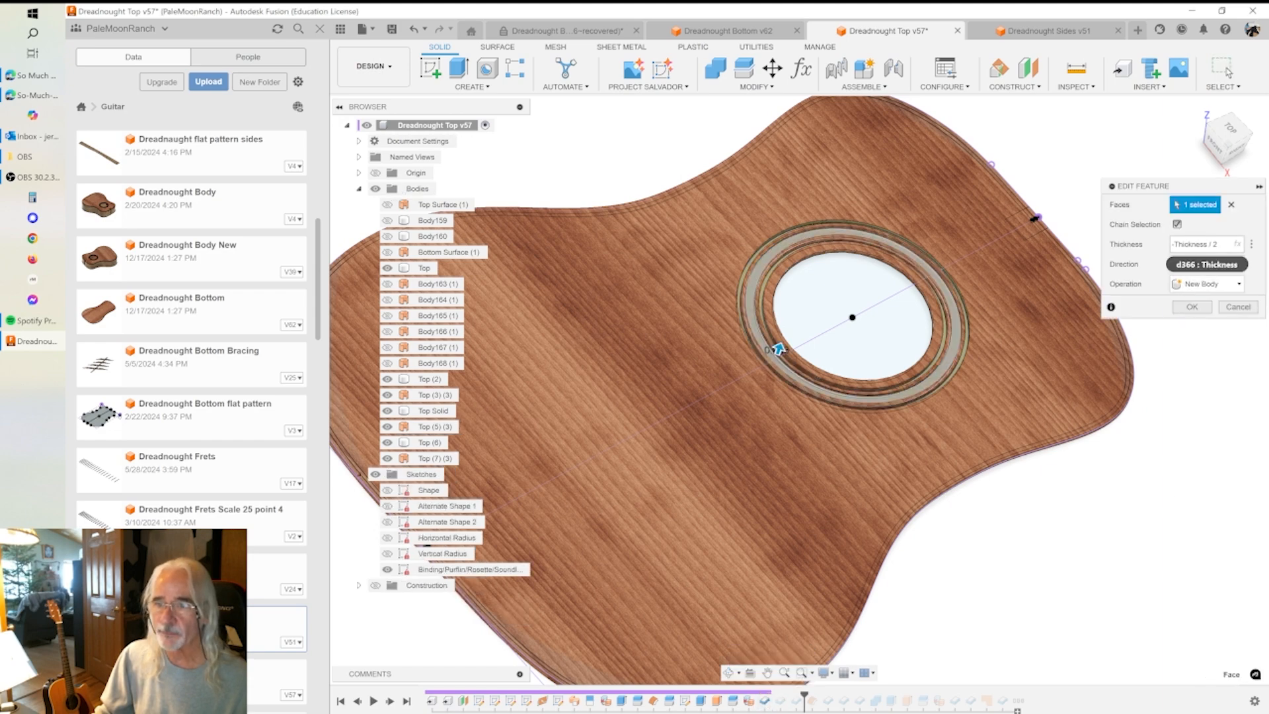
{"action": "middle_click_drag", "start_coordinate": [722, 378], "coordinate": [784, 344], "text": "shift"}
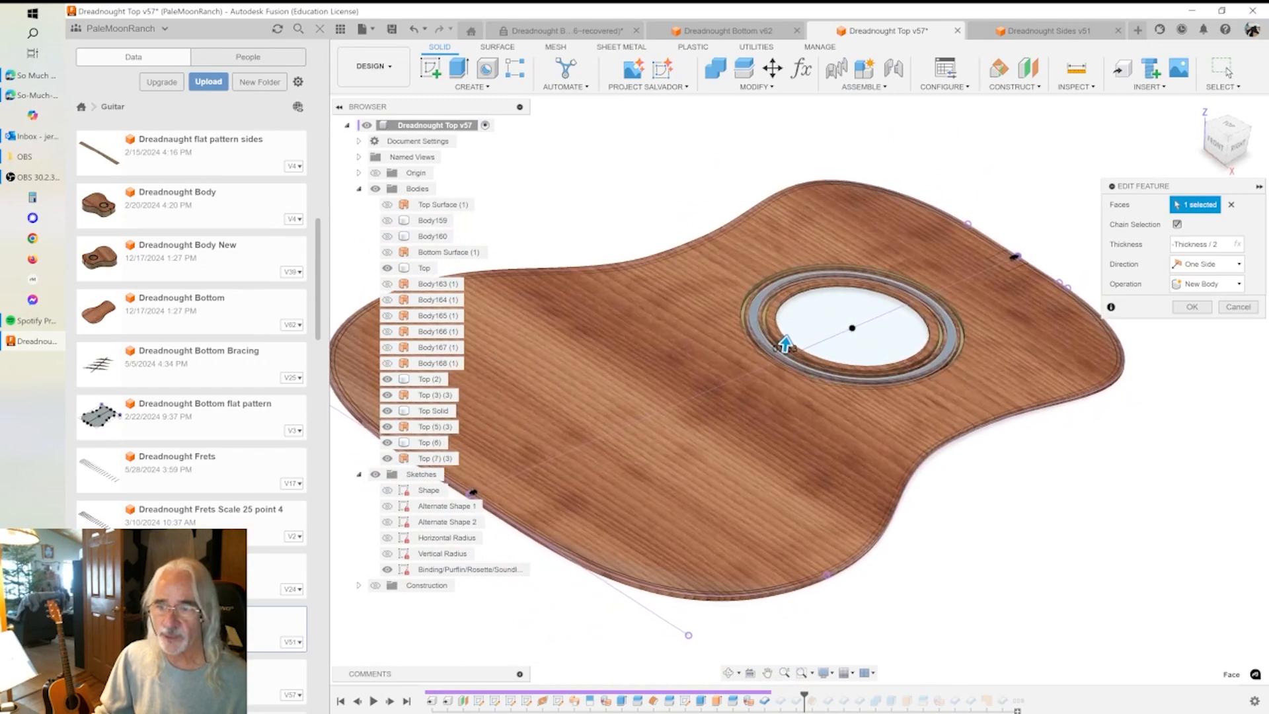
{"action": "left_click", "coordinate": [1238, 307]}
- Inspect the thickened rosette rings in the top around the sound hole from above and at an angle
{"action": "middle_click_drag", "start_coordinate": [749, 321], "coordinate": [745, 263], "text": "shift"}
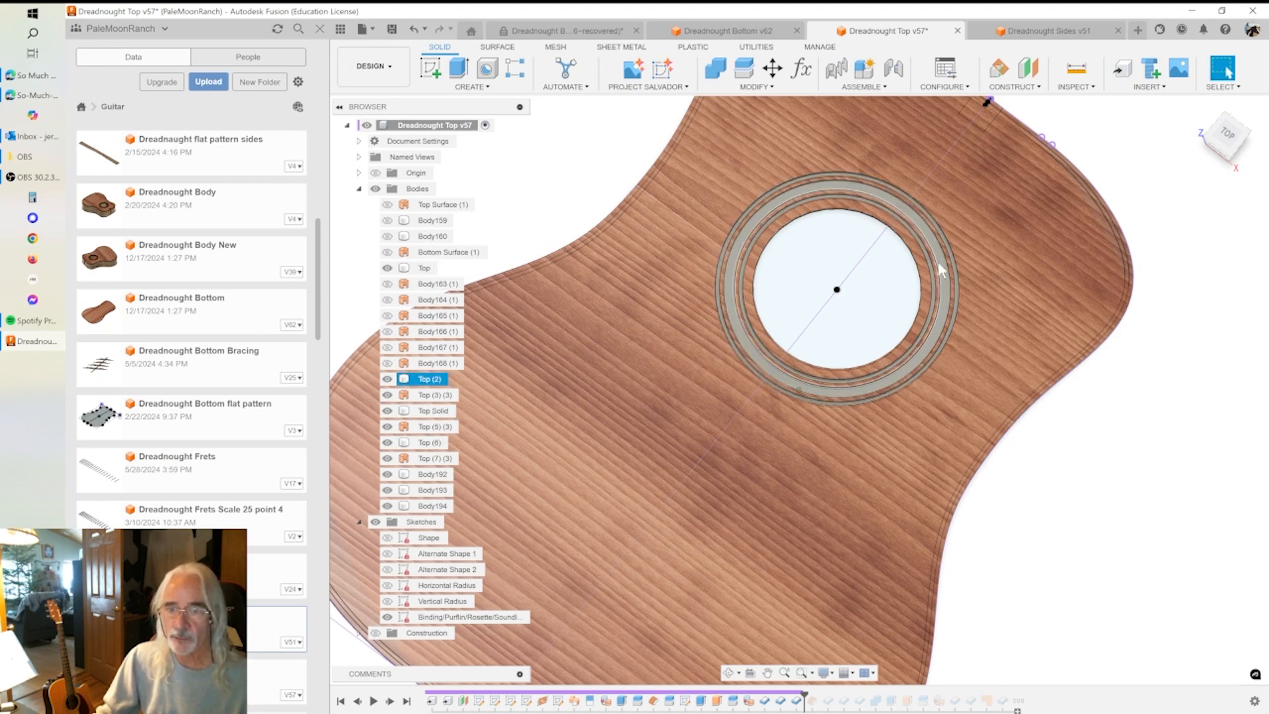
{"action": "scroll", "coordinate": [938, 261], "scroll_direction": "down", "scroll_amount": 2}
{"action": "middle_click_drag", "start_coordinate": [938, 261], "coordinate": [942, 324], "text": "shift"}
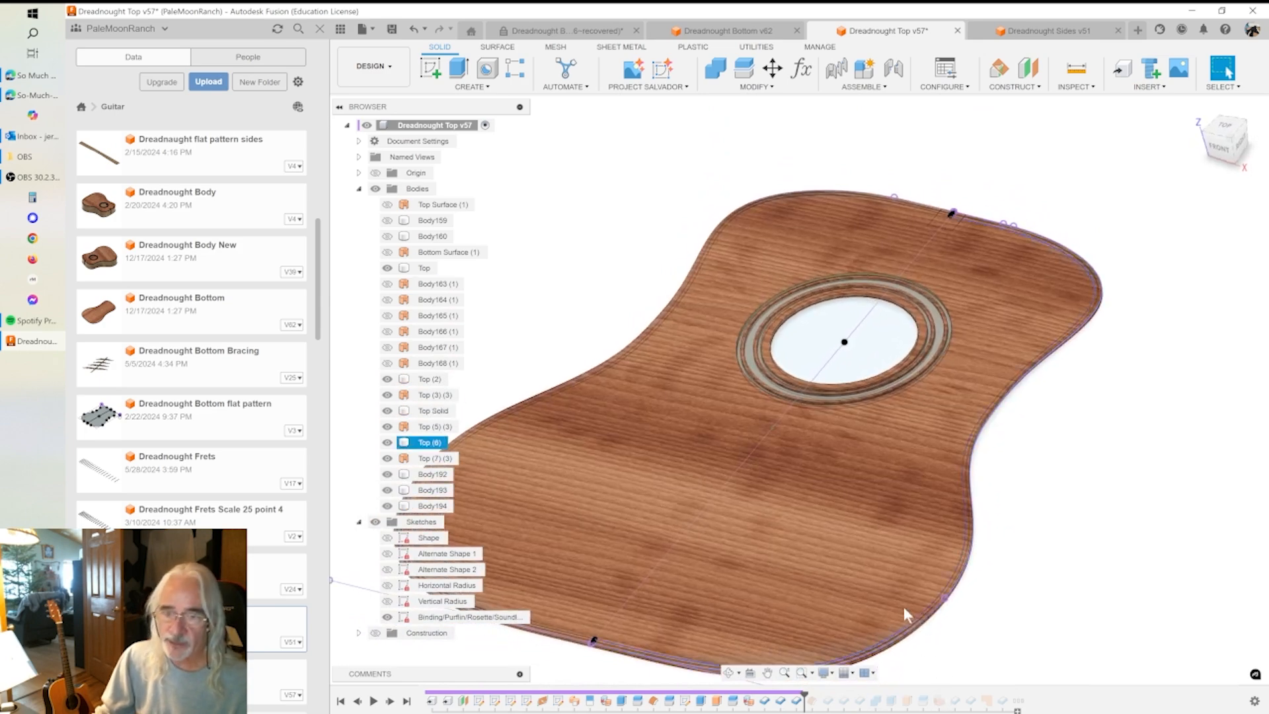
- Advance the history to the next rosette feature, and highlight the ring surface bodies Body175 (1) and Body177 (1) to identify them
{"action": "middle_click_drag", "start_coordinate": [952, 674], "coordinate": [1024, 710], "text": "shift"}
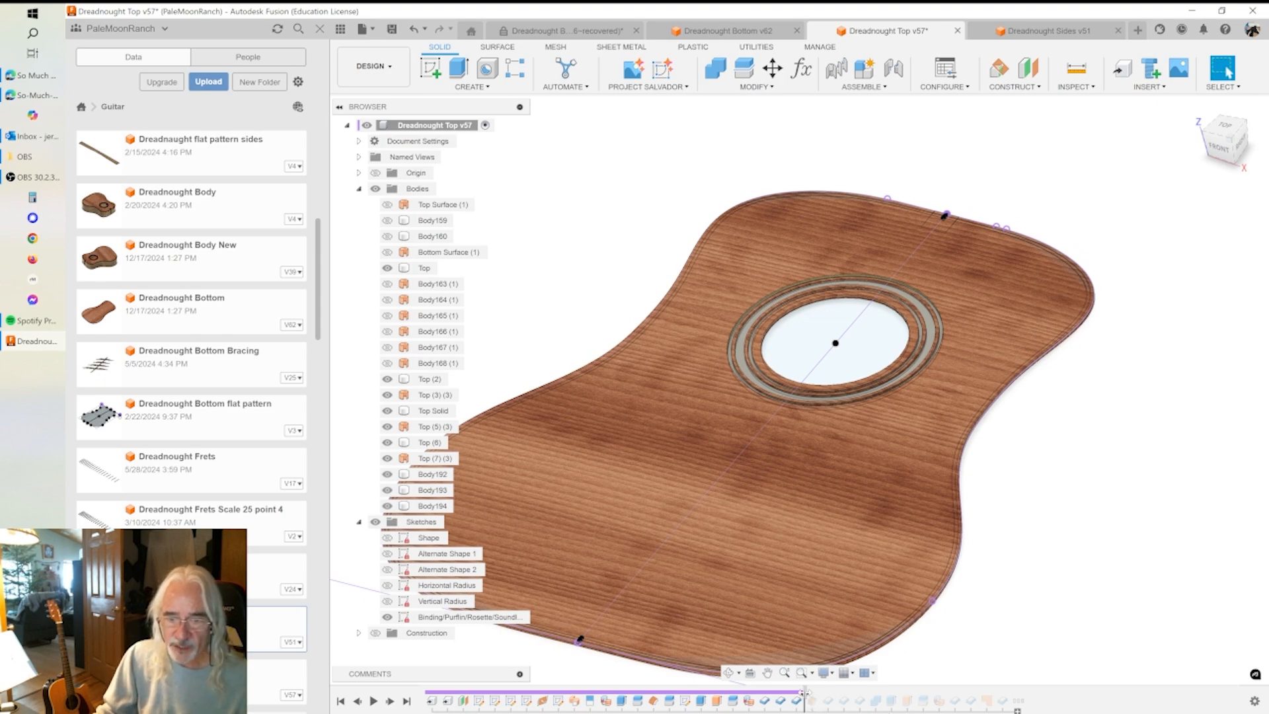
{"action": "left_click_drag", "start_coordinate": [822, 691], "coordinate": [823, 691]}
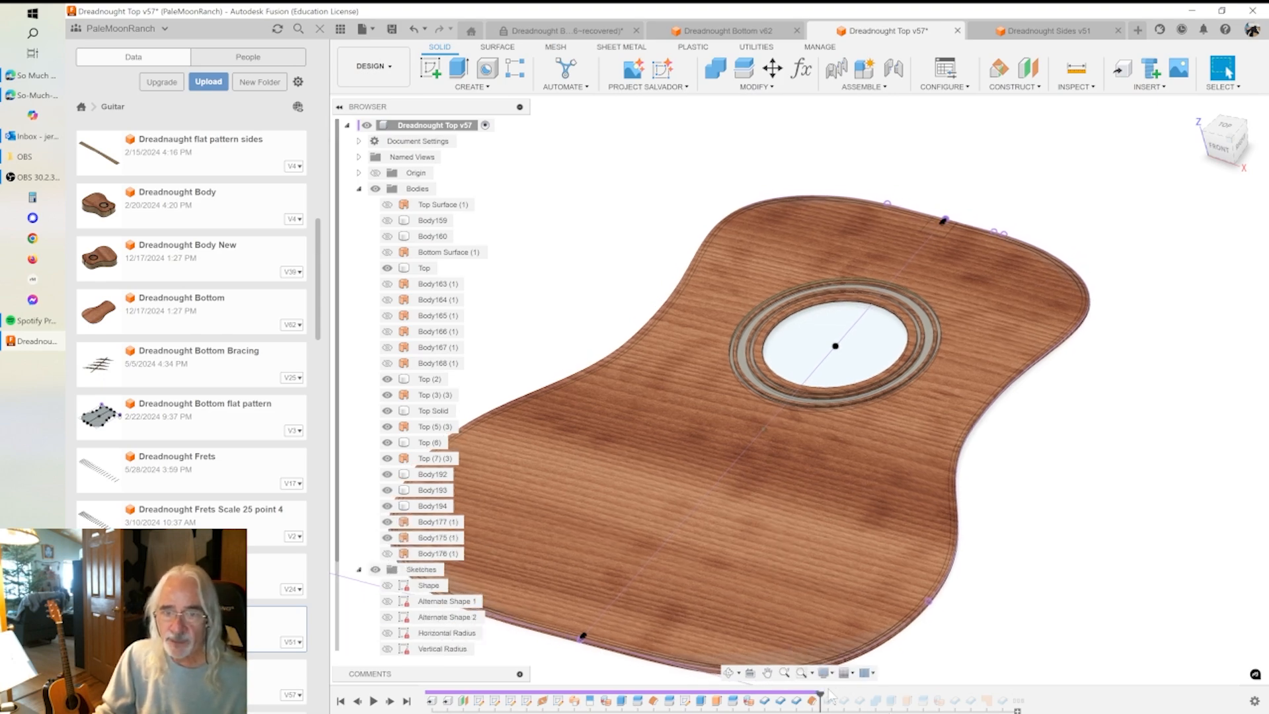
{"action": "middle_click_drag", "start_coordinate": [842, 538], "coordinate": [795, 542], "text": "shift"}
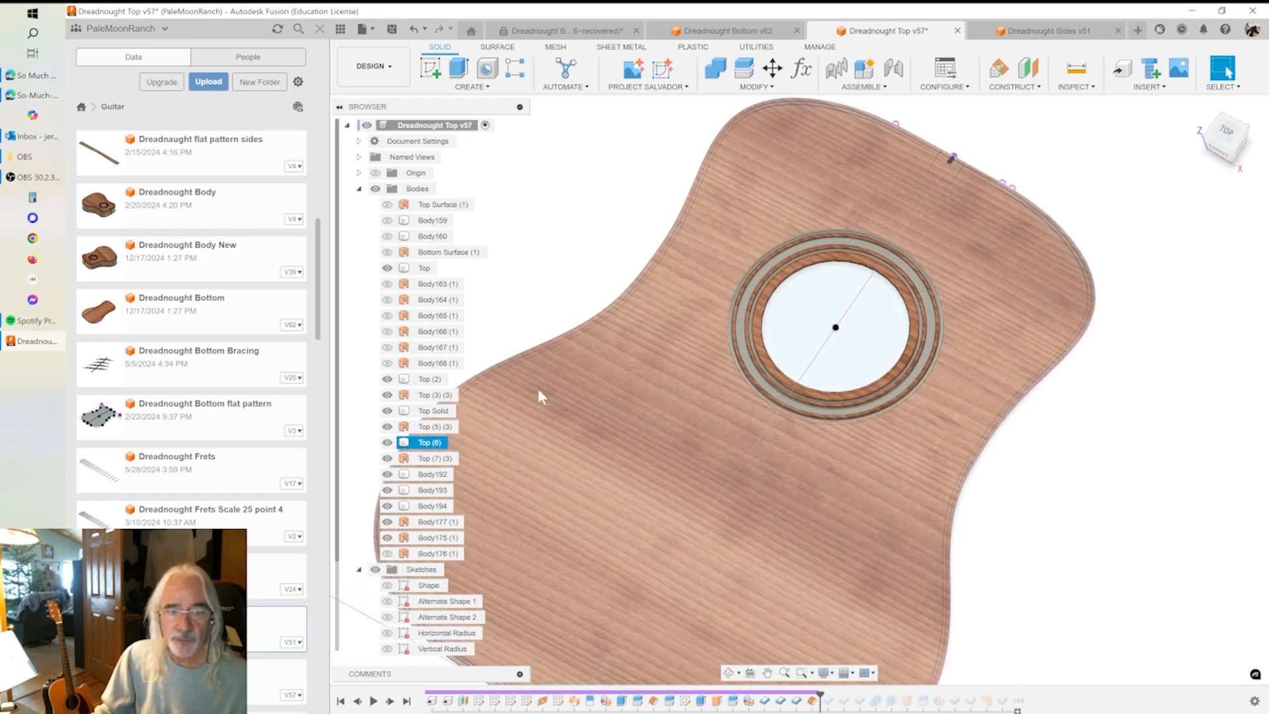
{"action": "left_click", "coordinate": [435, 536]}
{"action": "left_click", "coordinate": [436, 522]}
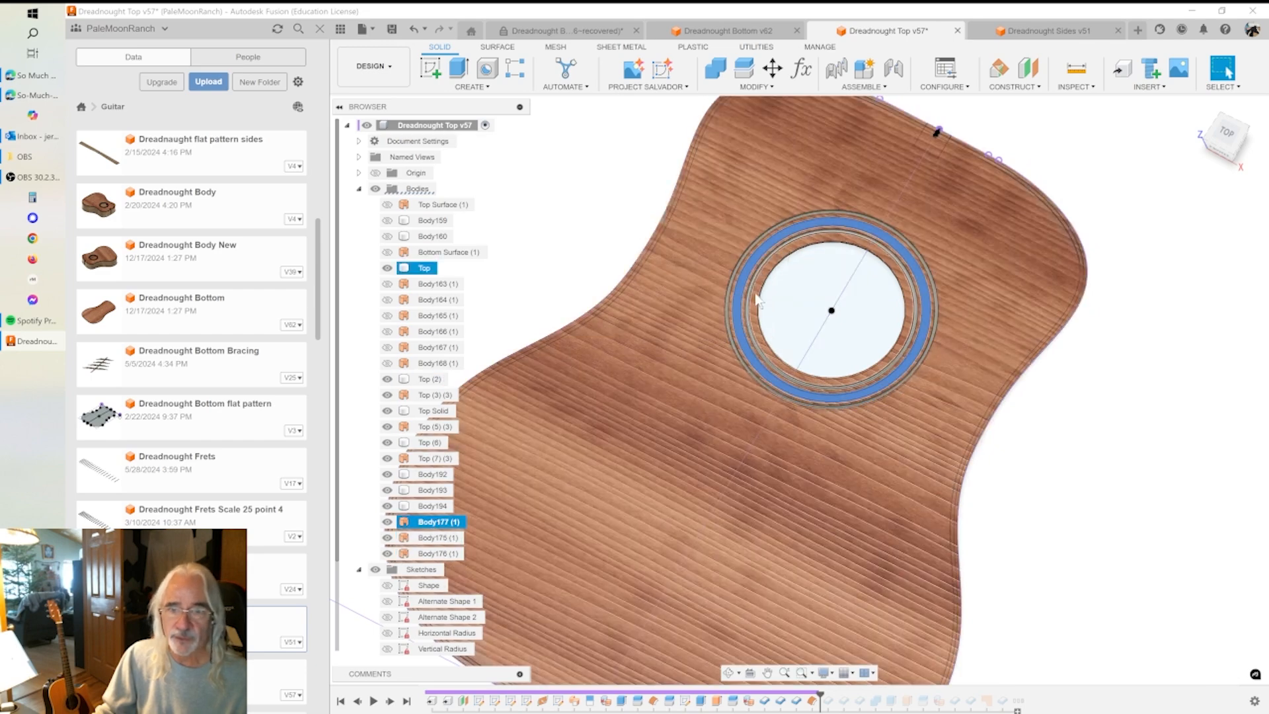
{"action": "left_click", "coordinate": [1011, 481]}
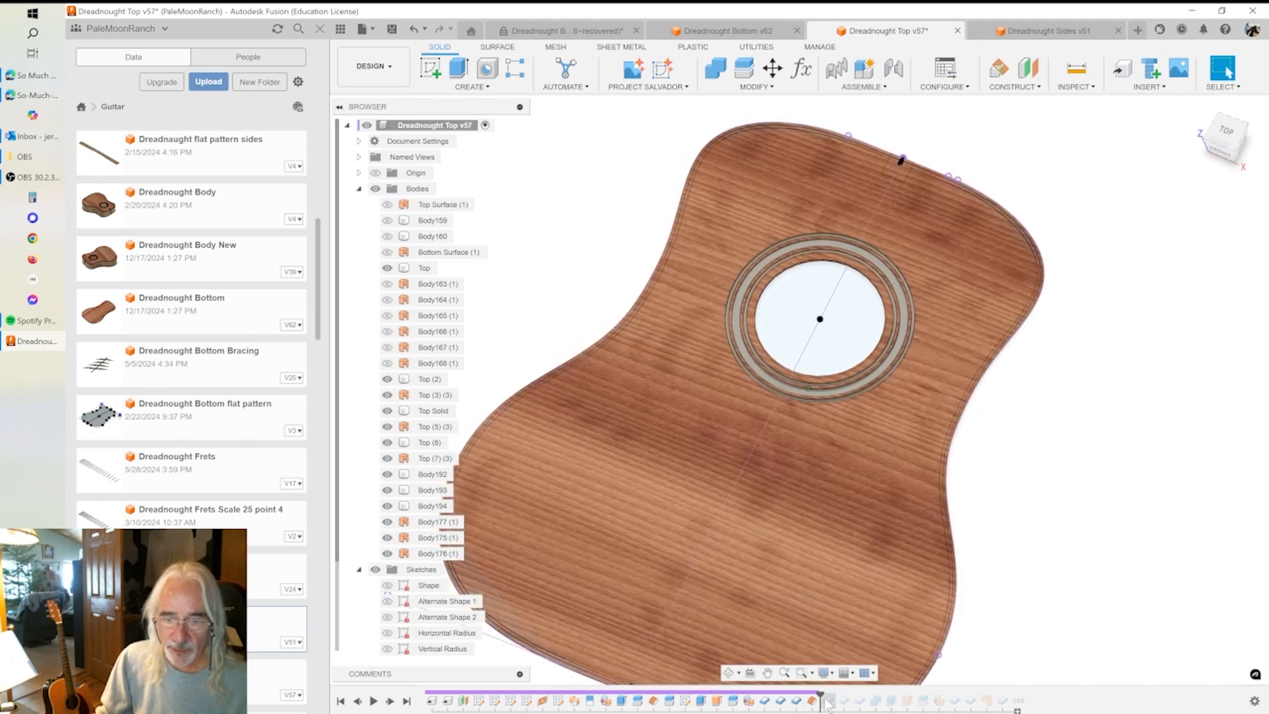
- Advance the history past the features that build the Rosette and its inside and outside purfling, and inspect the rings up close
{"action": "left_click_drag", "start_coordinate": [820, 694], "coordinate": [864, 691]}
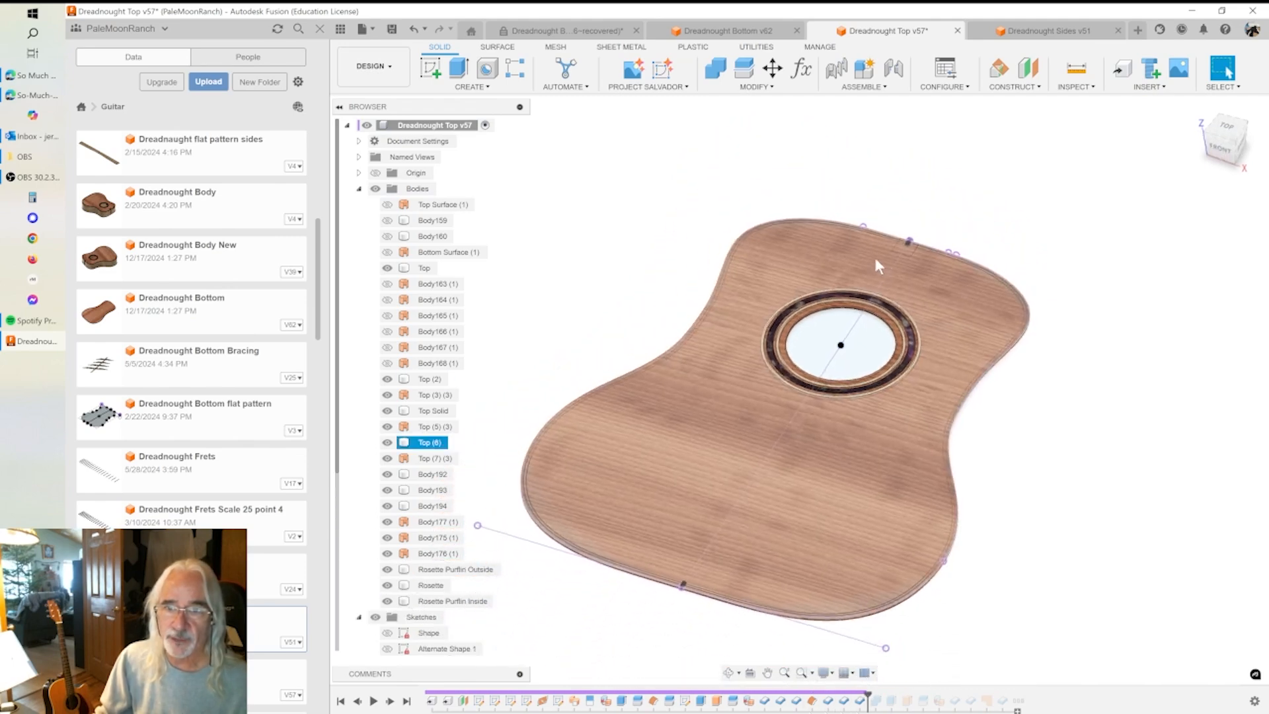
{"action": "scroll", "coordinate": [898, 322], "scroll_direction": "up", "scroll_amount": 6}
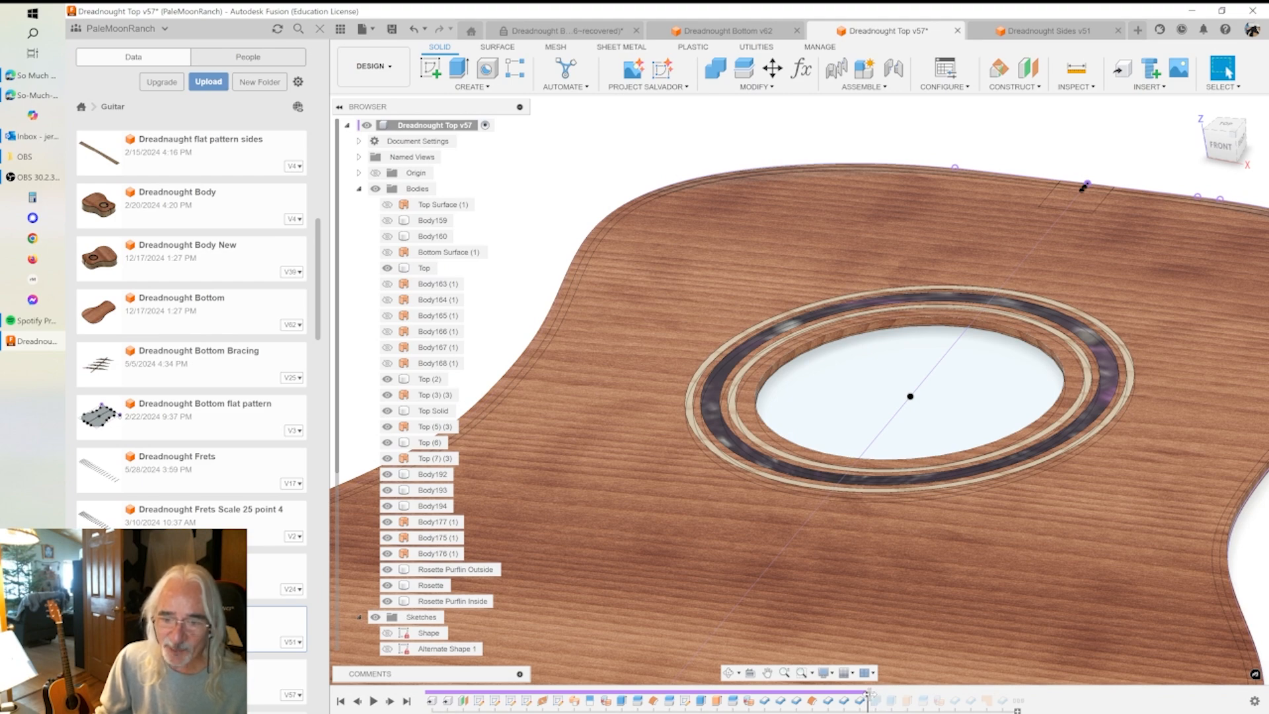
{"action": "middle_click_drag", "start_coordinate": [722, 371], "coordinate": [709, 368], "text": "shift"}
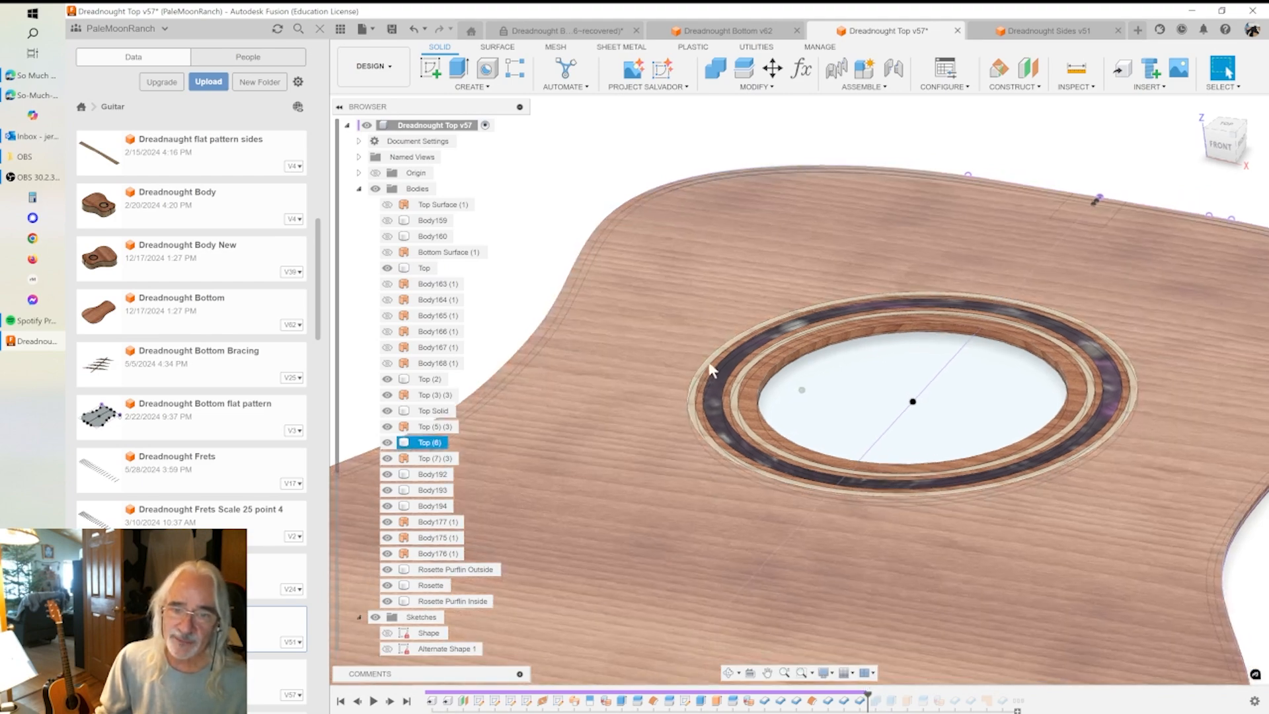
{"action": "scroll", "coordinate": [878, 303], "scroll_direction": "down", "scroll_amount": 5}
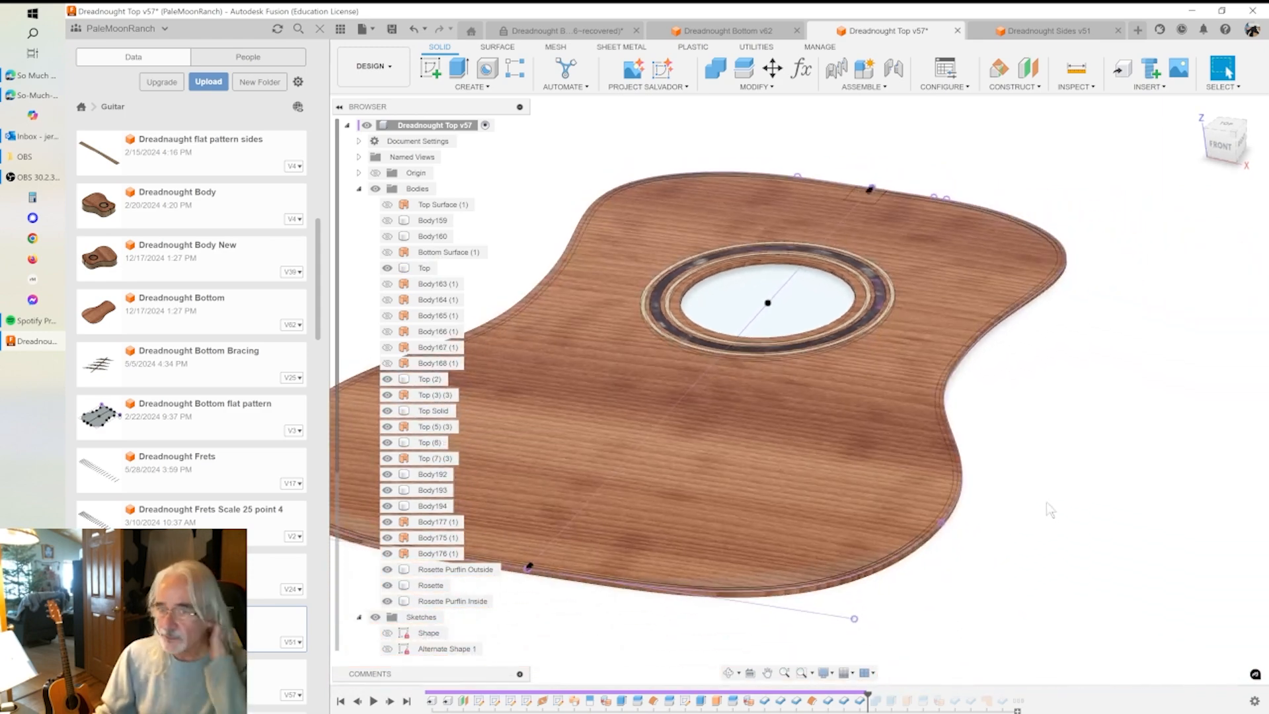
- Highlight the Top bodies around the rosette rings one by one, and check the Rosette body through its visibility
{"action": "left_click", "coordinate": [807, 337]}
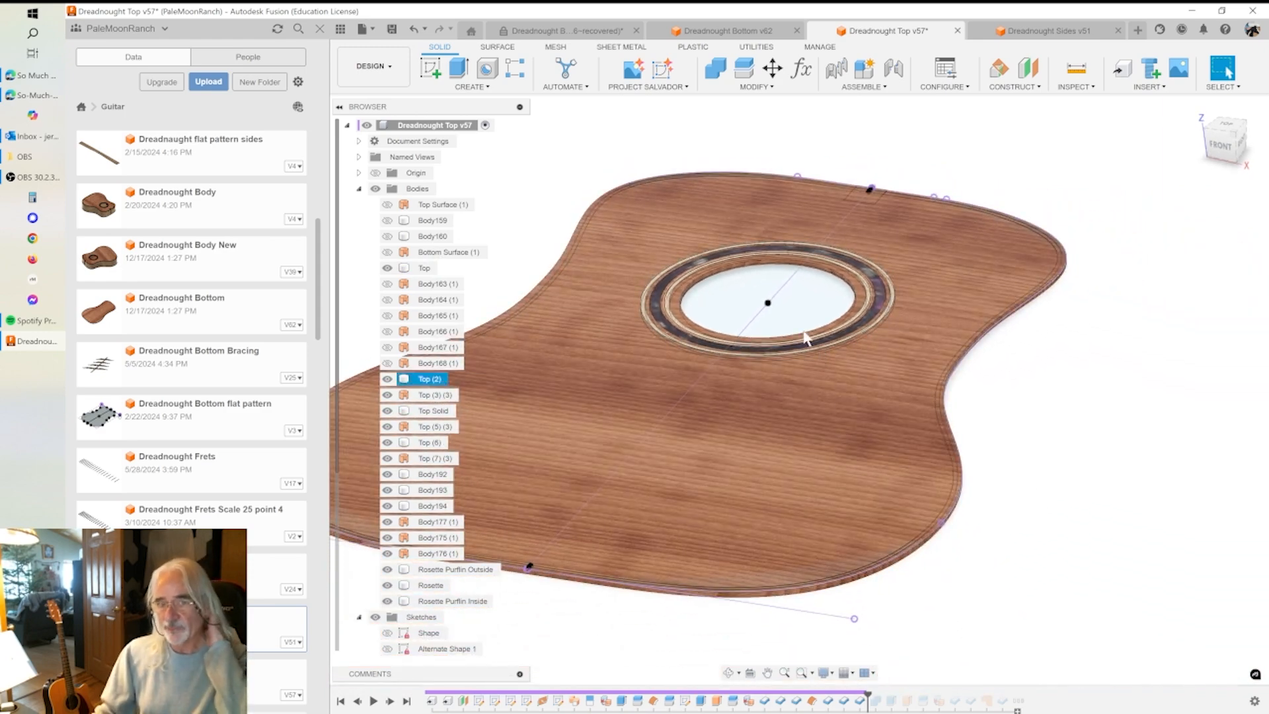
{"action": "left_click", "coordinate": [665, 316]}
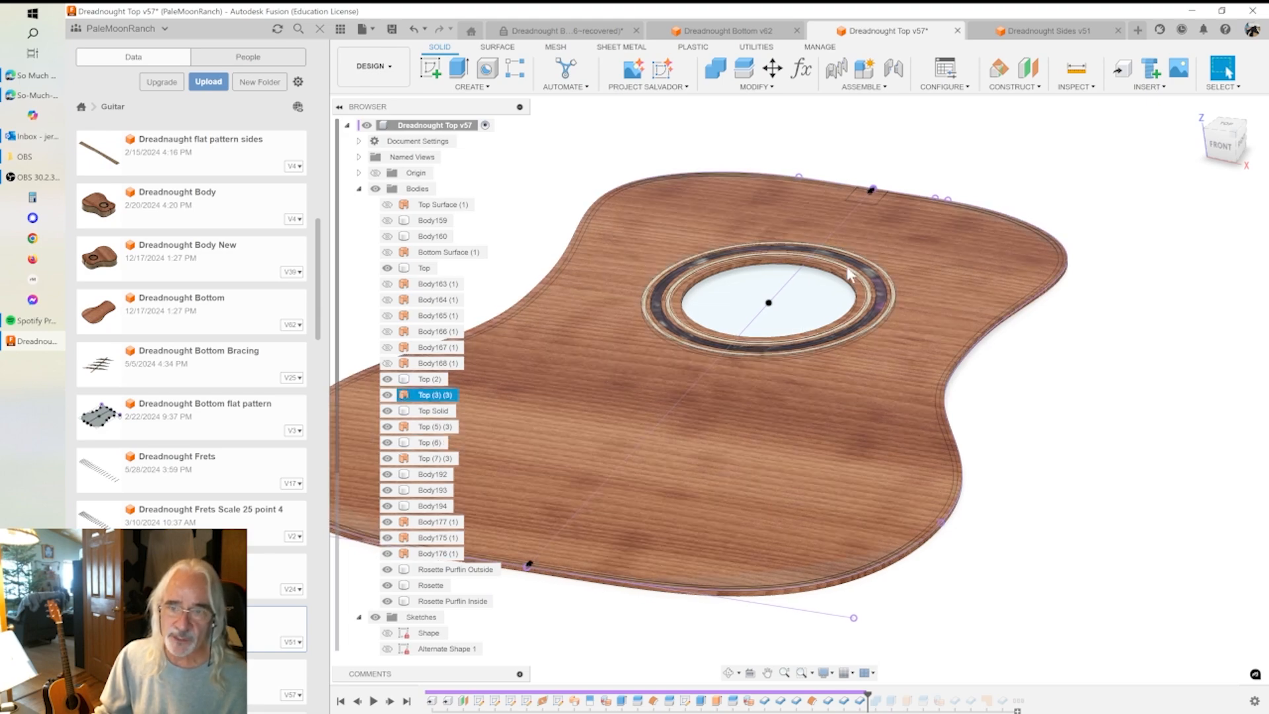
{"action": "left_click", "coordinate": [880, 298]}
{"action": "key", "text": "Escape"}
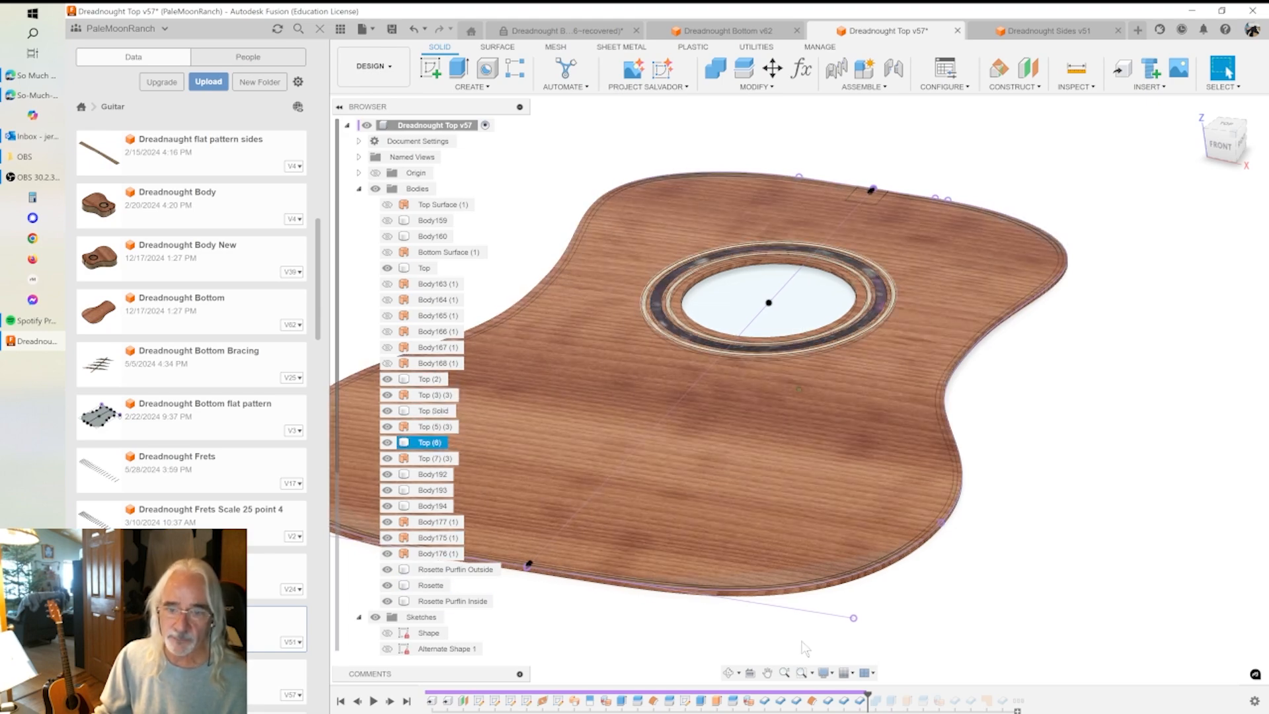
{"action": "left_click", "coordinate": [388, 585]}
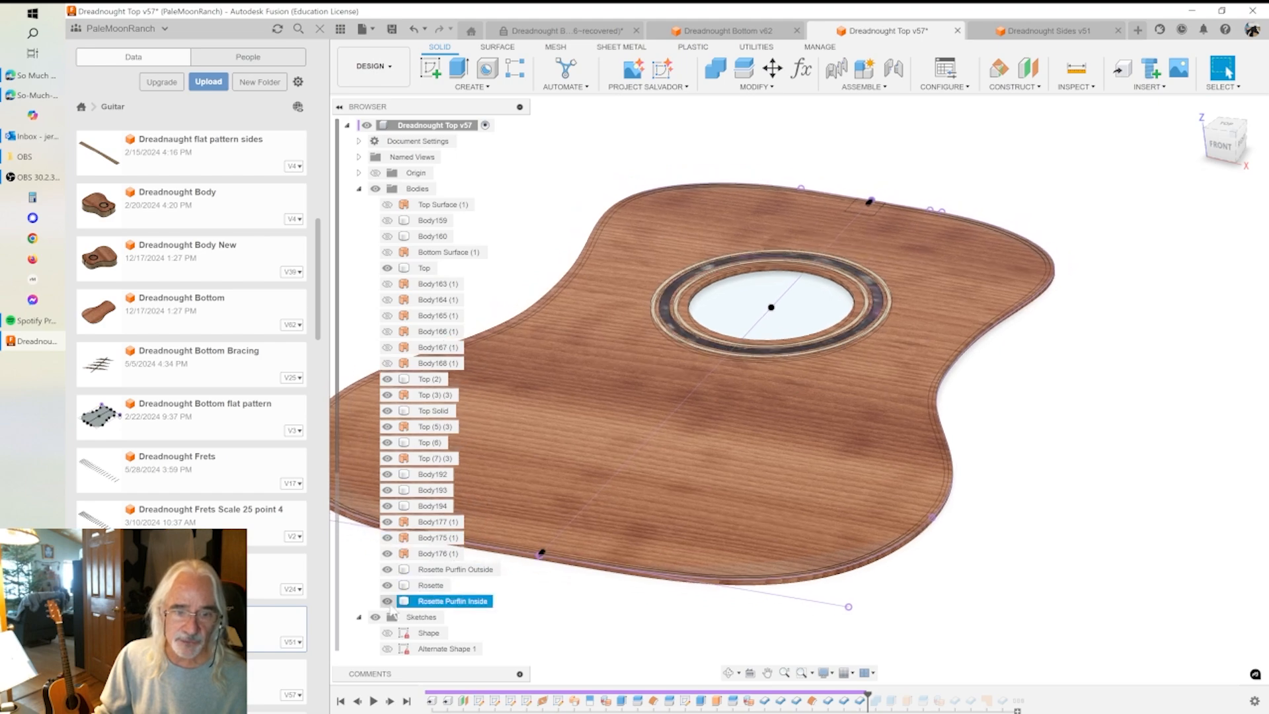
{"action": "left_click", "coordinate": [677, 357]}
{"action": "key", "text": "Escape"}
- Advance the history past the feature that joins the separate top bodies into Top Solid, and view the area around the sound hole
{"action": "middle_click_drag", "start_coordinate": [677, 355], "coordinate": [860, 308], "text": "shift"}
{"action": "middle_click_drag", "start_coordinate": [800, 681], "coordinate": [870, 694], "text": "shift"}
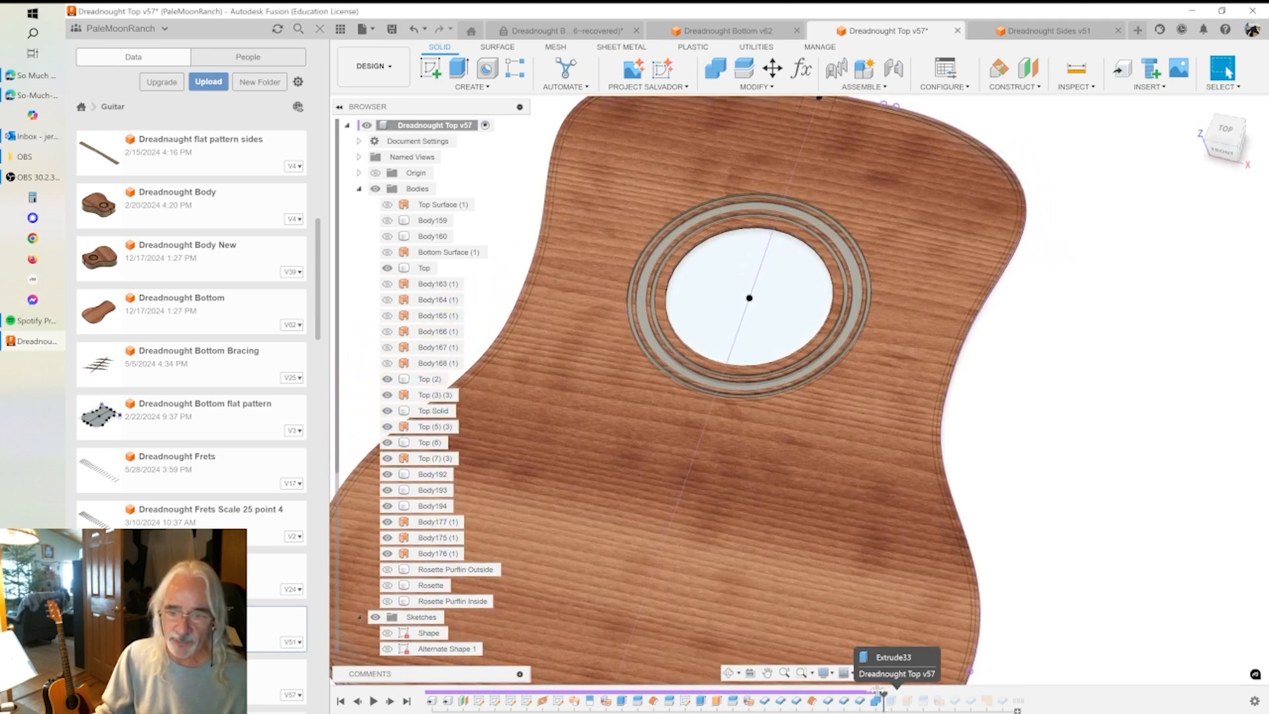
{"action": "left_click", "coordinate": [755, 370]}
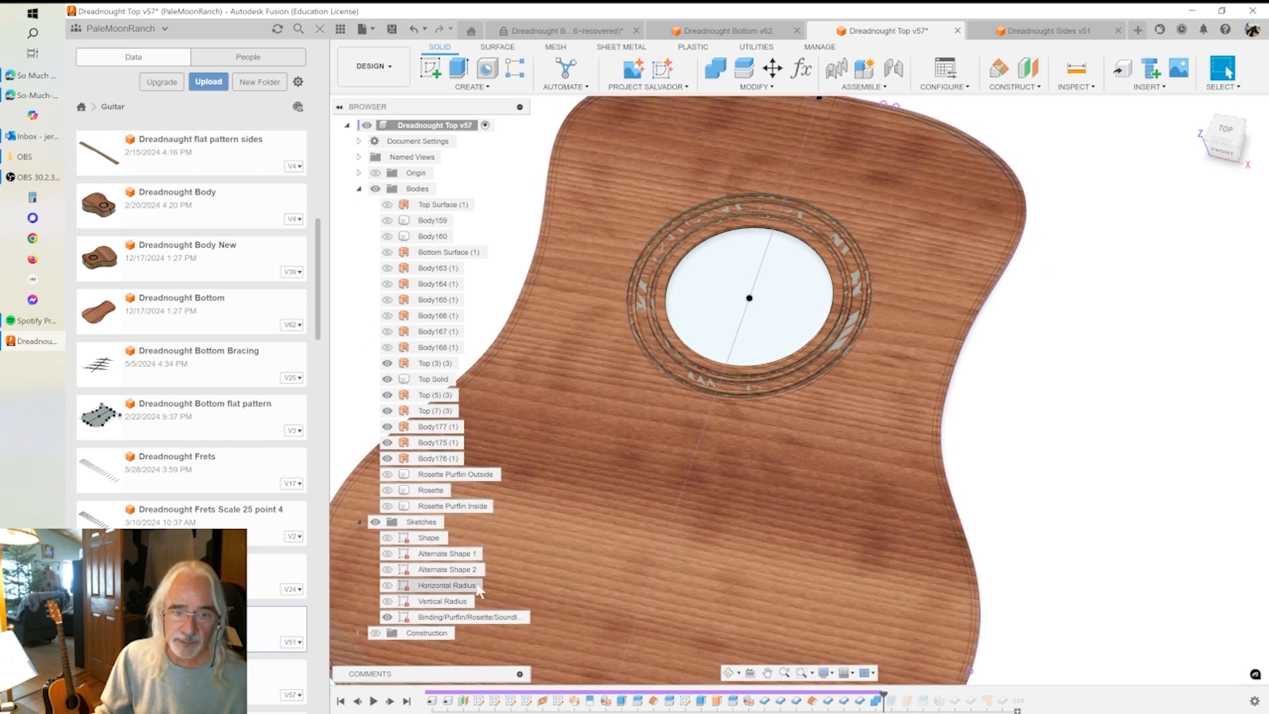
- Hide the leftover Top (3), Top (5), Top (7), Body175, Body176 and Body177 surfaces, and inspect the rosette channels in Top Solid
{"action": "left_click", "coordinate": [397, 411]}
{"action": "left_click", "coordinate": [388, 426]}
{"action": "left_click", "coordinate": [388, 442]}
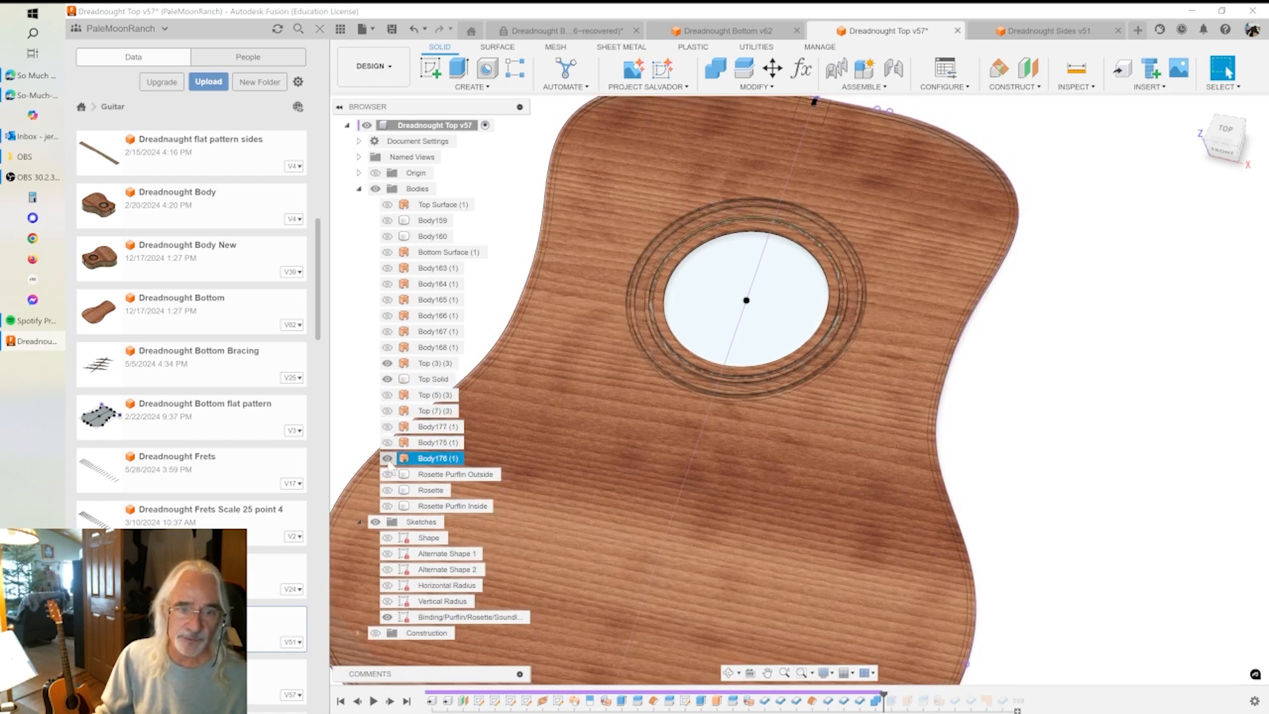
{"action": "left_click", "coordinate": [387, 458]}
{"action": "left_click", "coordinate": [388, 365]}
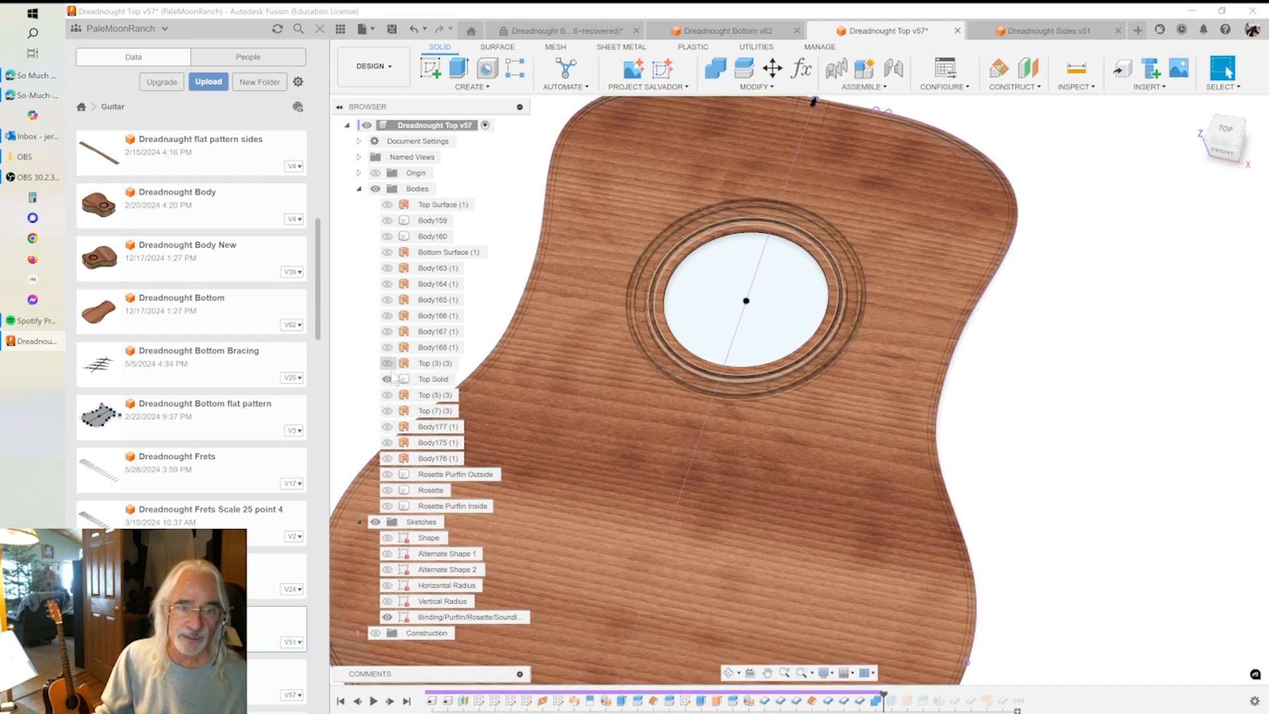
{"action": "scroll", "coordinate": [463, 336], "scroll_direction": "down", "scroll_amount": 4}
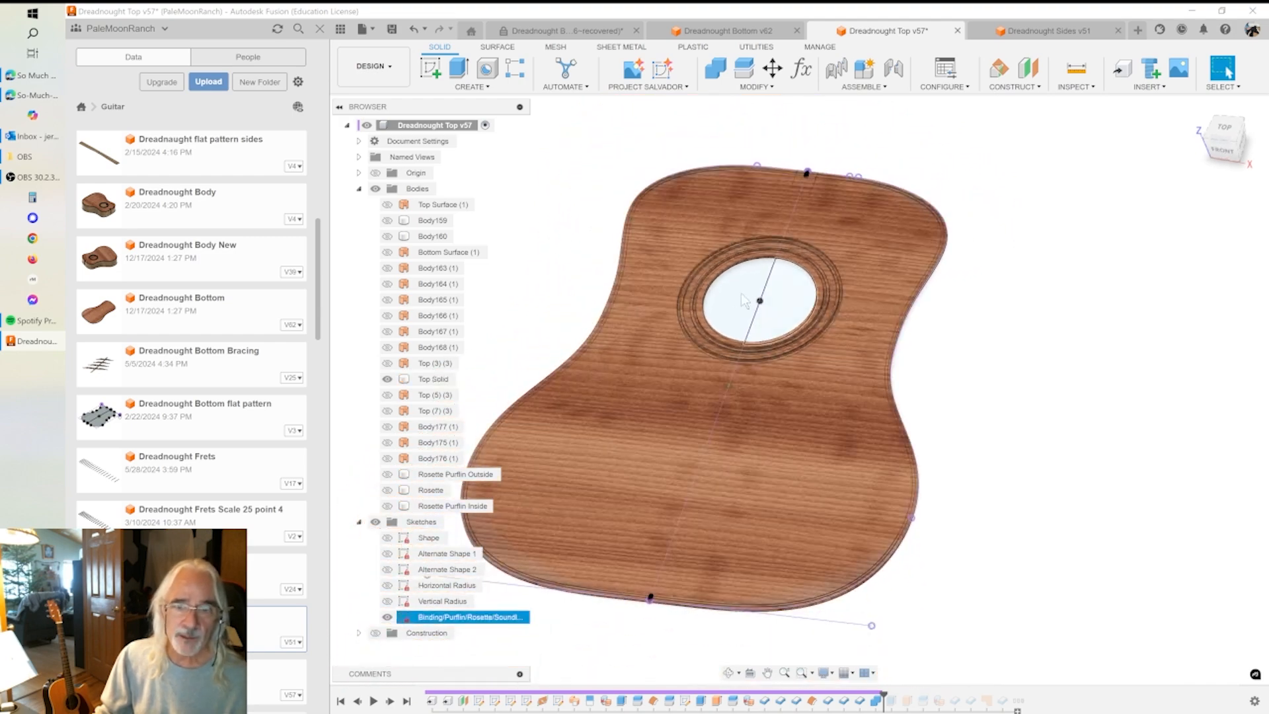
{"action": "middle_click_drag", "start_coordinate": [804, 304], "coordinate": [784, 267], "text": "shift"}
{"action": "scroll", "coordinate": [784, 267], "scroll_direction": "up", "scroll_amount": 3}
{"action": "middle_click_drag", "start_coordinate": [840, 226], "coordinate": [911, 220], "text": "shift"}
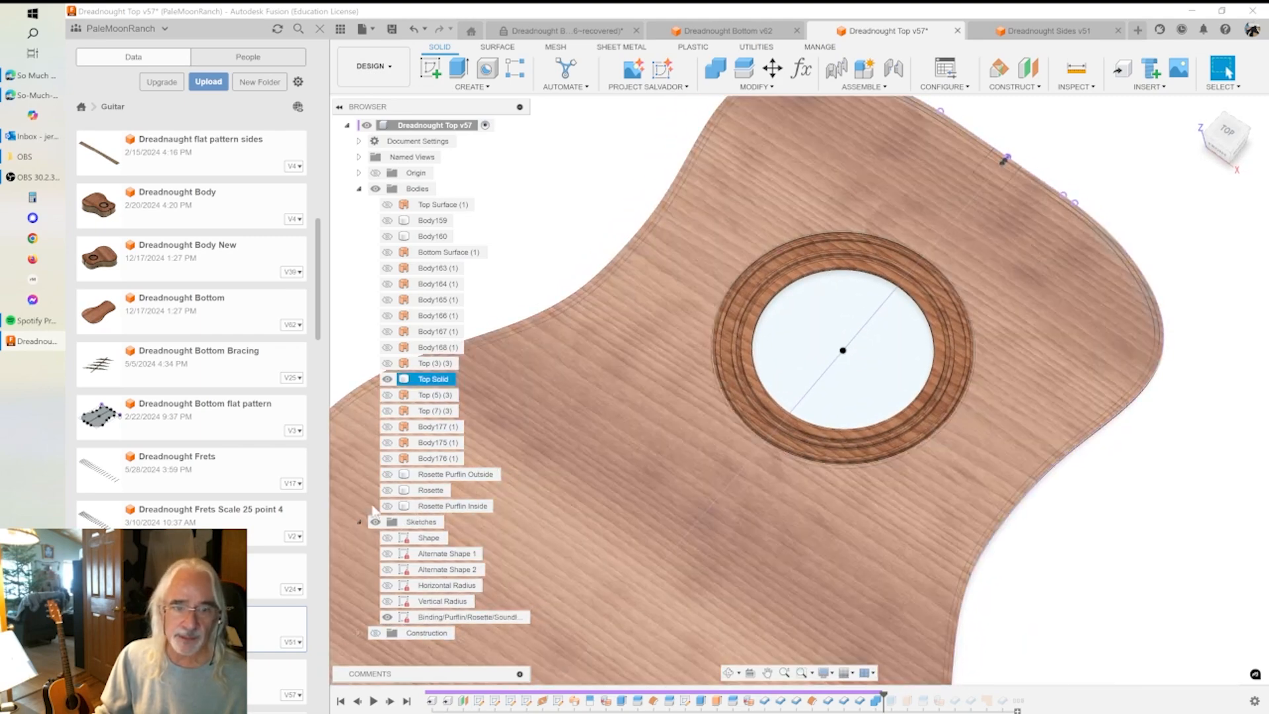
- Show the Rosette Purflin Inside, Rosette and Rosette Purflin Outside bodies in the channels around the sound hole
{"action": "left_click", "coordinate": [388, 506]}
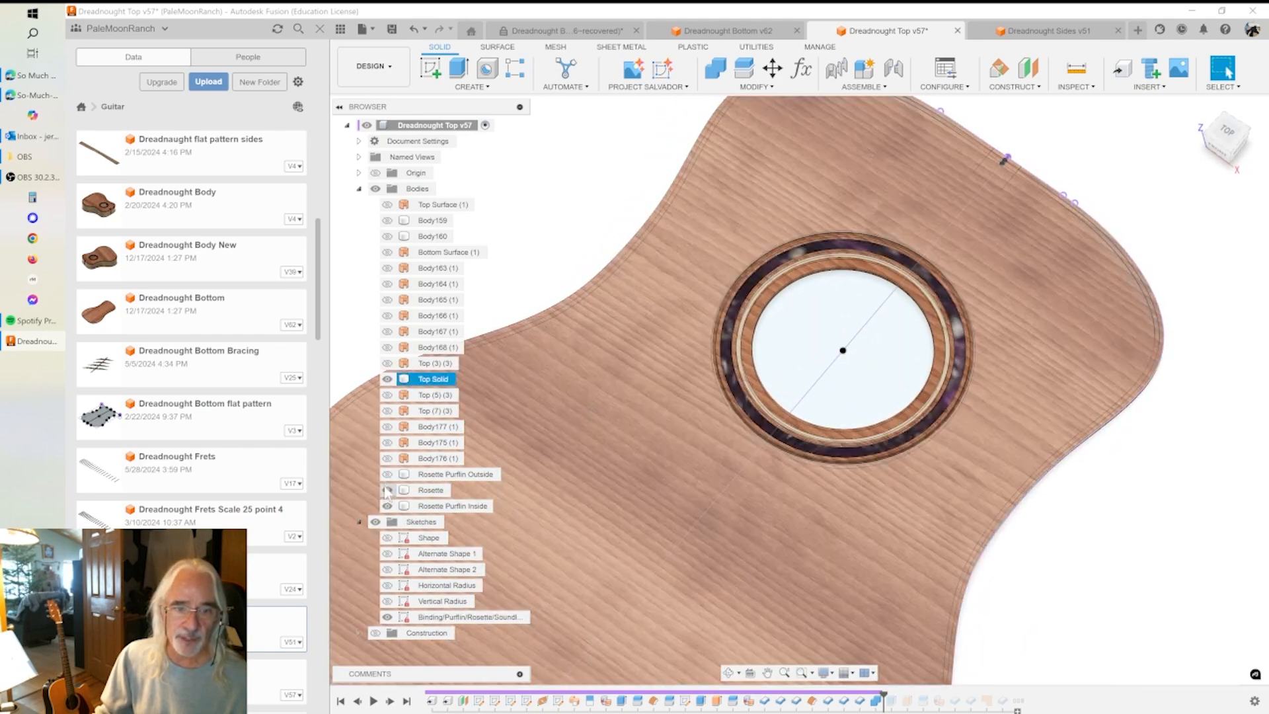
{"action": "left_click", "coordinate": [387, 490]}
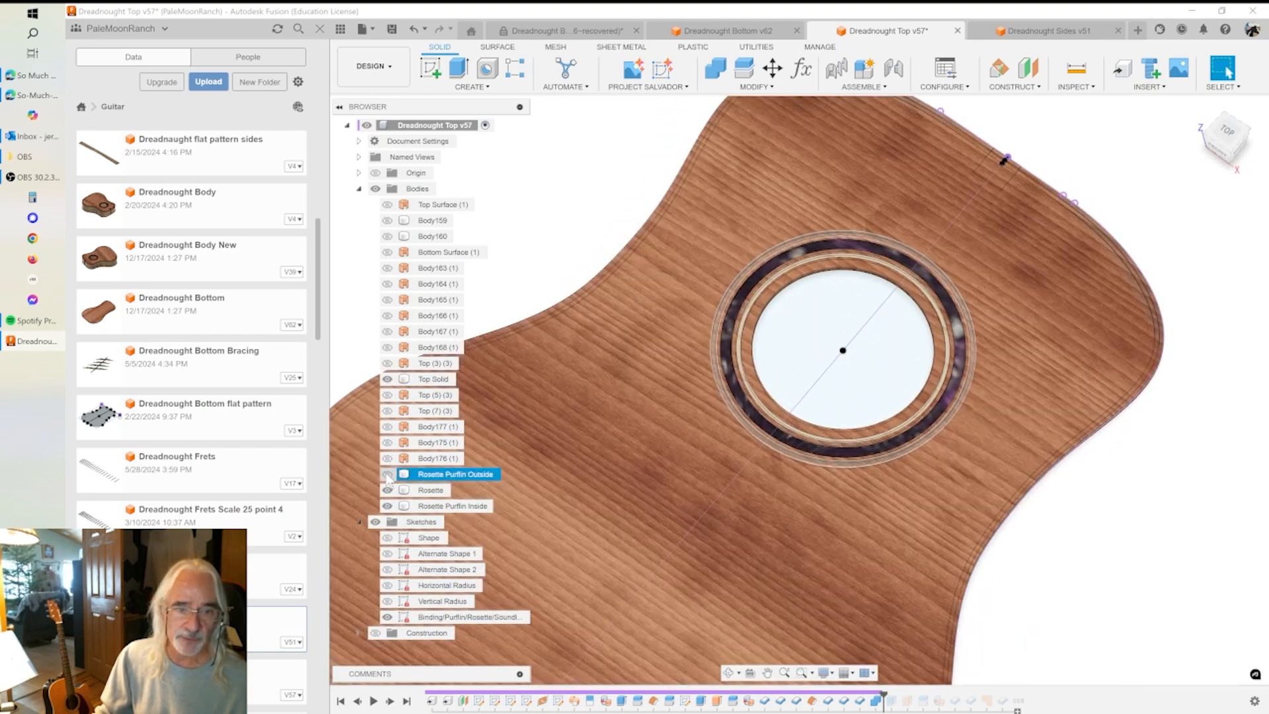
{"action": "left_click", "coordinate": [388, 474]}
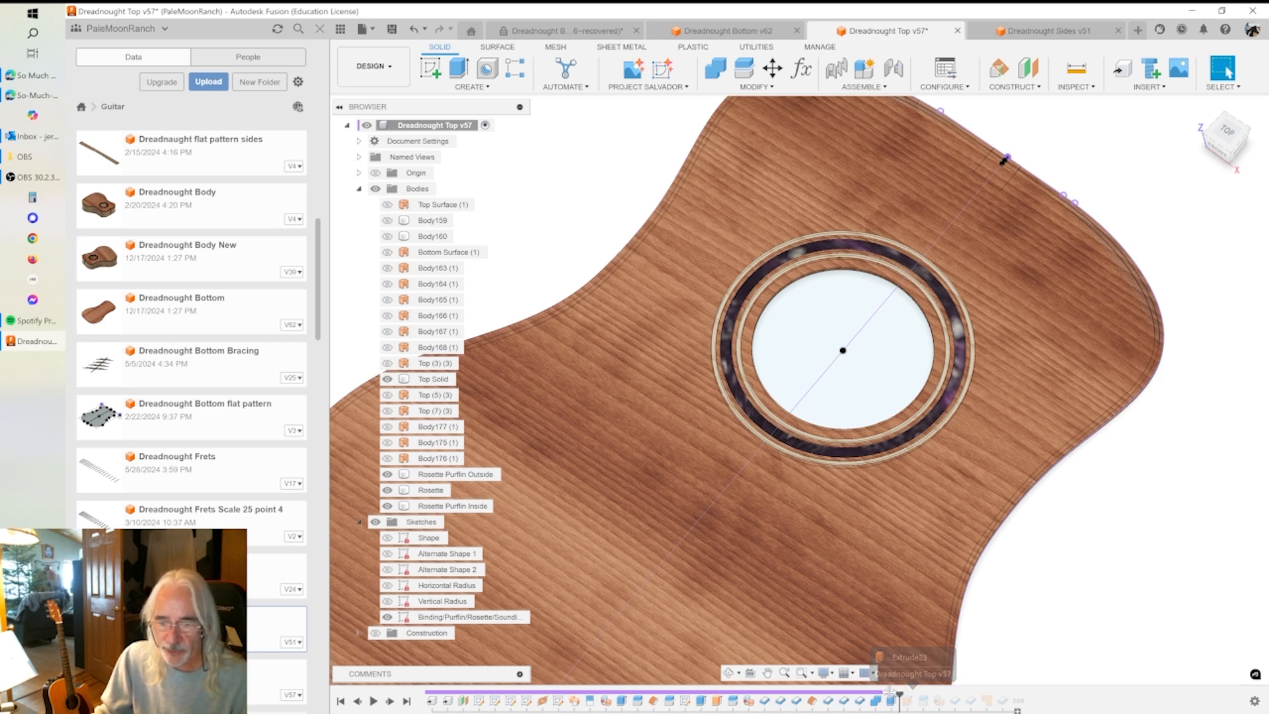
- Advance the history past the extrude that cuts the outer edge of the top, and highlight the trimmed Top Solid
{"action": "left_click_drag", "start_coordinate": [898, 696], "coordinate": [910, 708]}
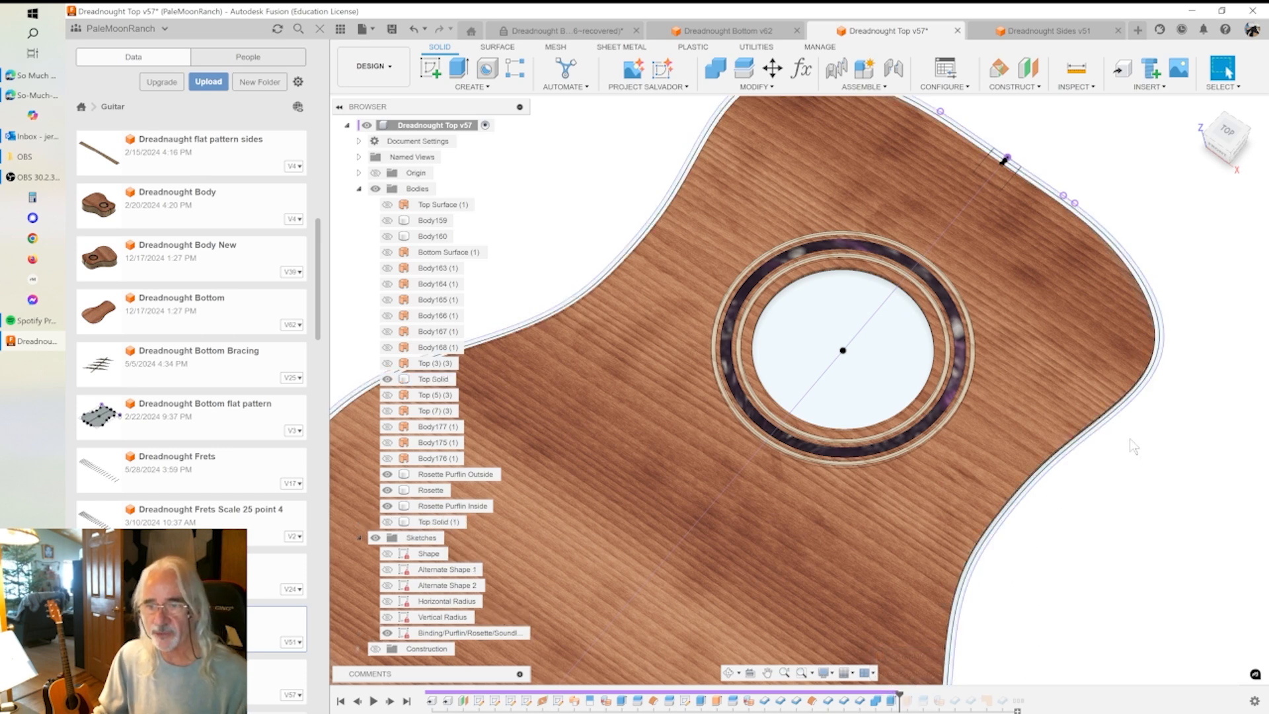
{"action": "left_click", "coordinate": [952, 625]}
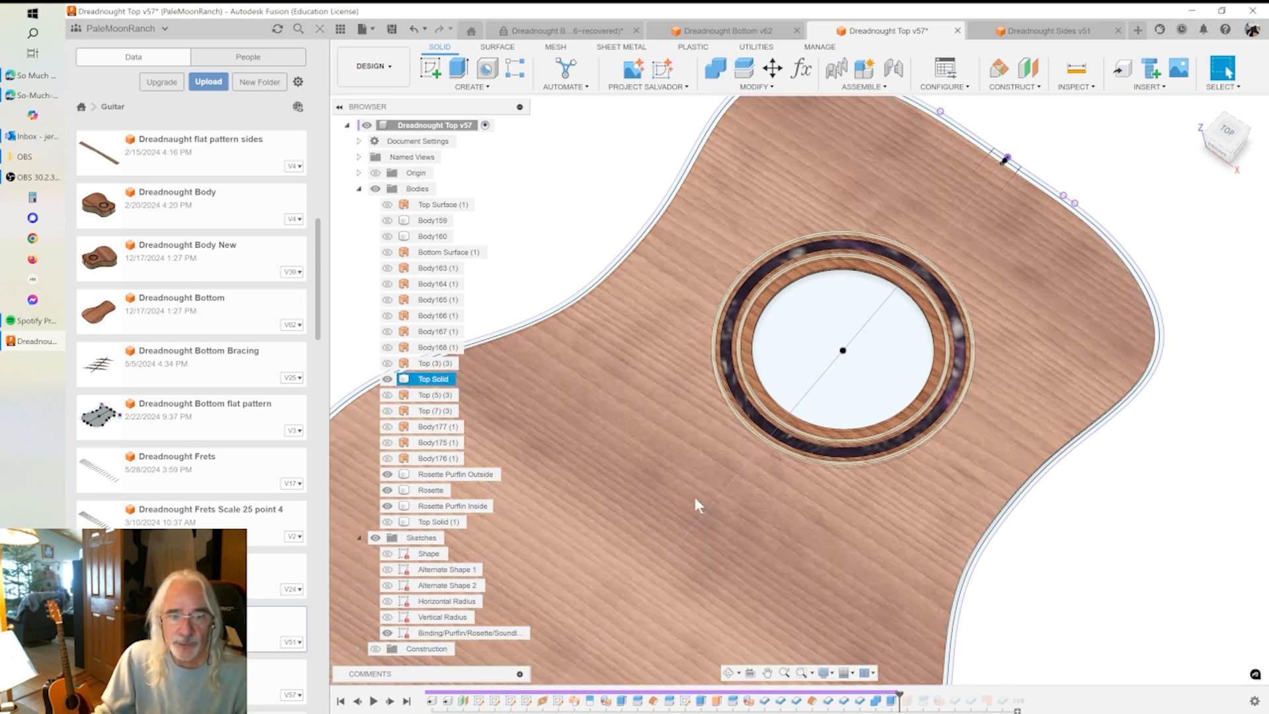
{"action": "key", "text": "Escape"}
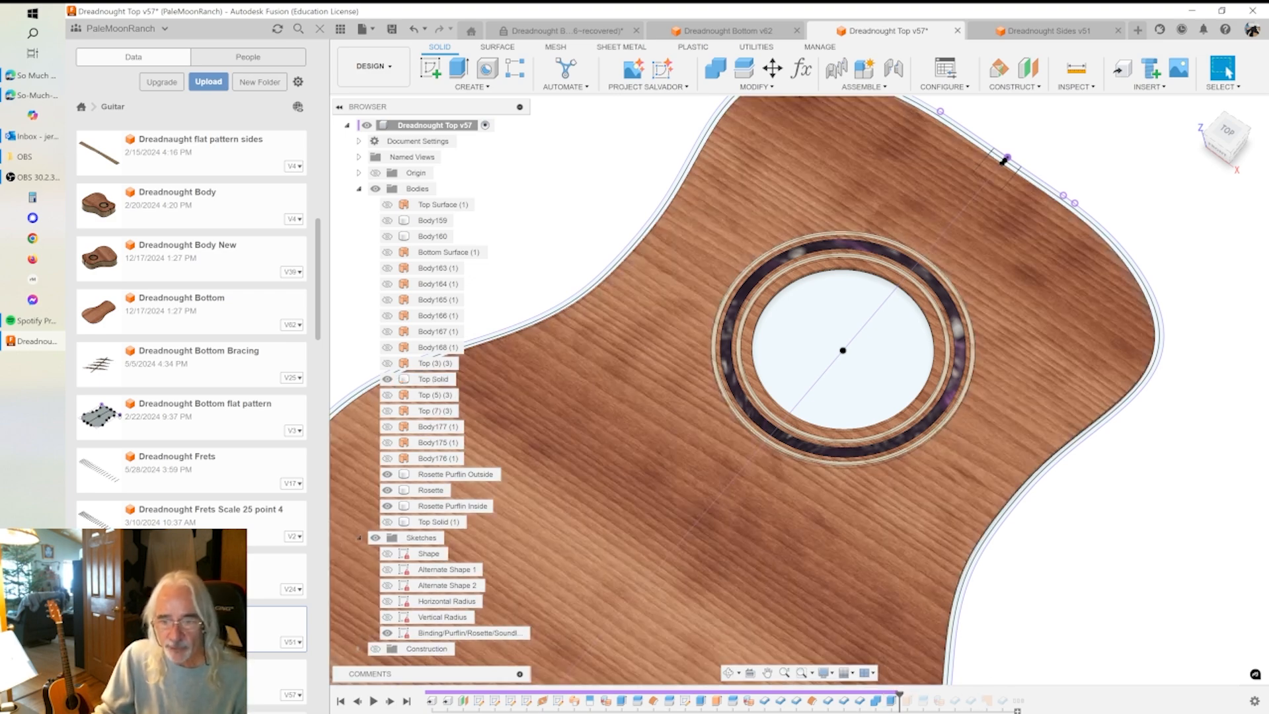
- Open the outer-edge extrude cut for editing, and examine its settings and preview around the whole top
{"action": "double_click", "coordinate": [892, 701]}
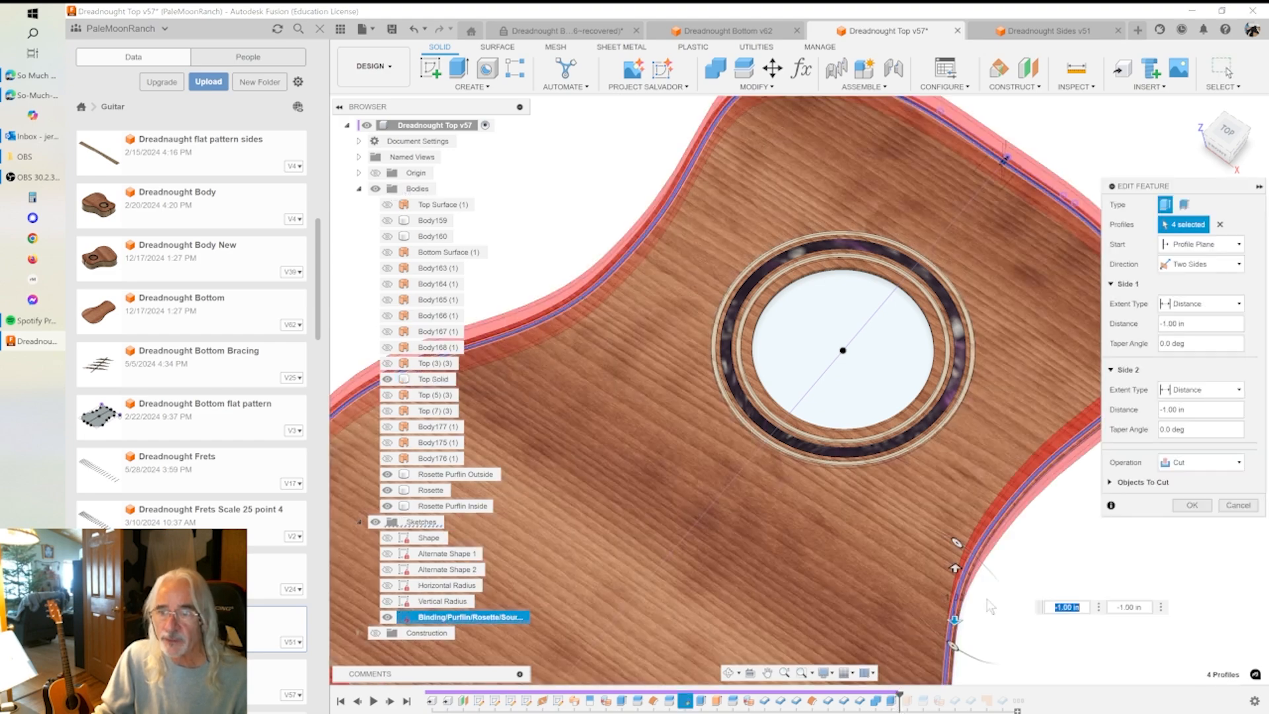
{"action": "scroll", "coordinate": [1058, 556], "scroll_direction": "down", "scroll_amount": 5}
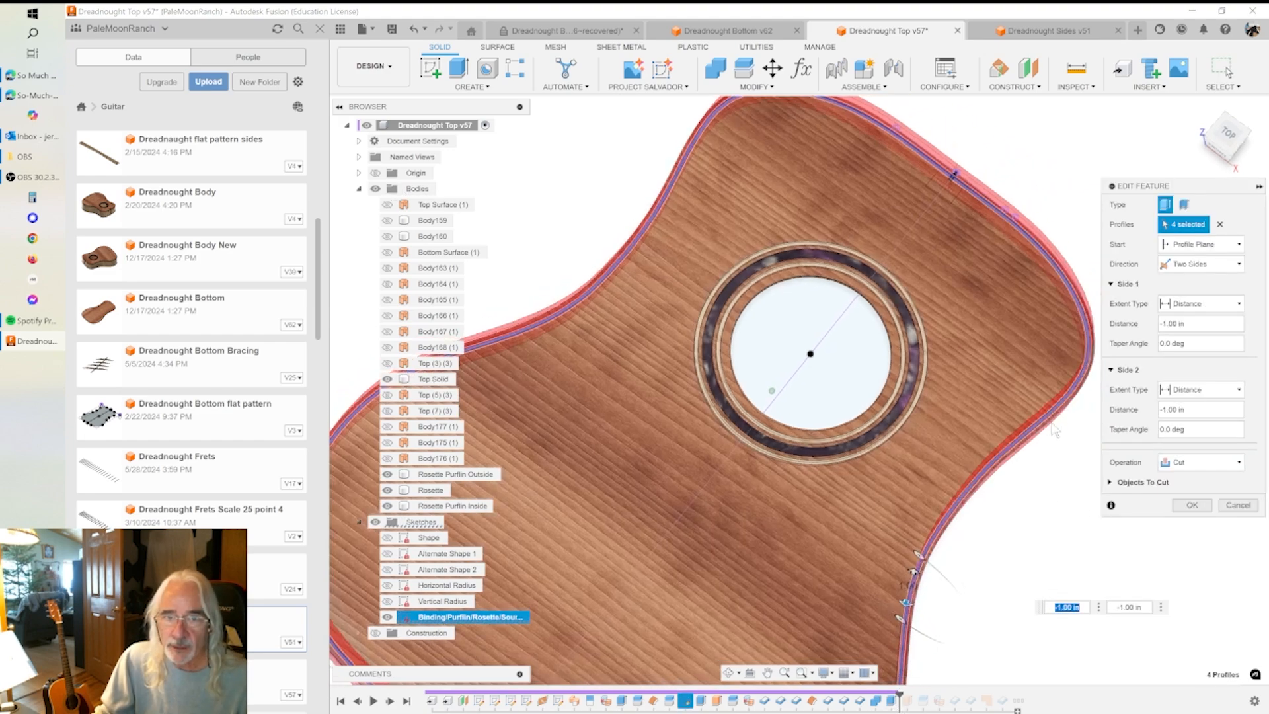
{"action": "scroll", "coordinate": [584, 569], "scroll_direction": "down", "scroll_amount": 2}
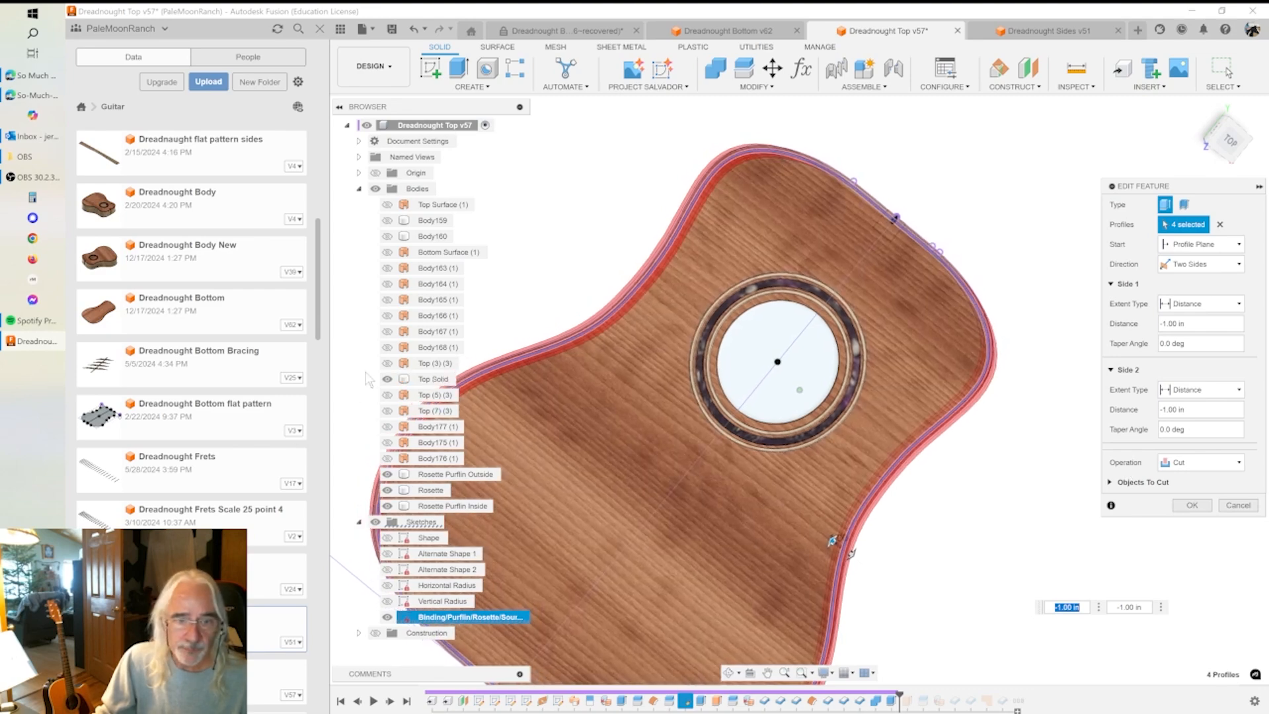
{"action": "scroll", "coordinate": [800, 388], "scroll_direction": "down", "scroll_amount": 1}
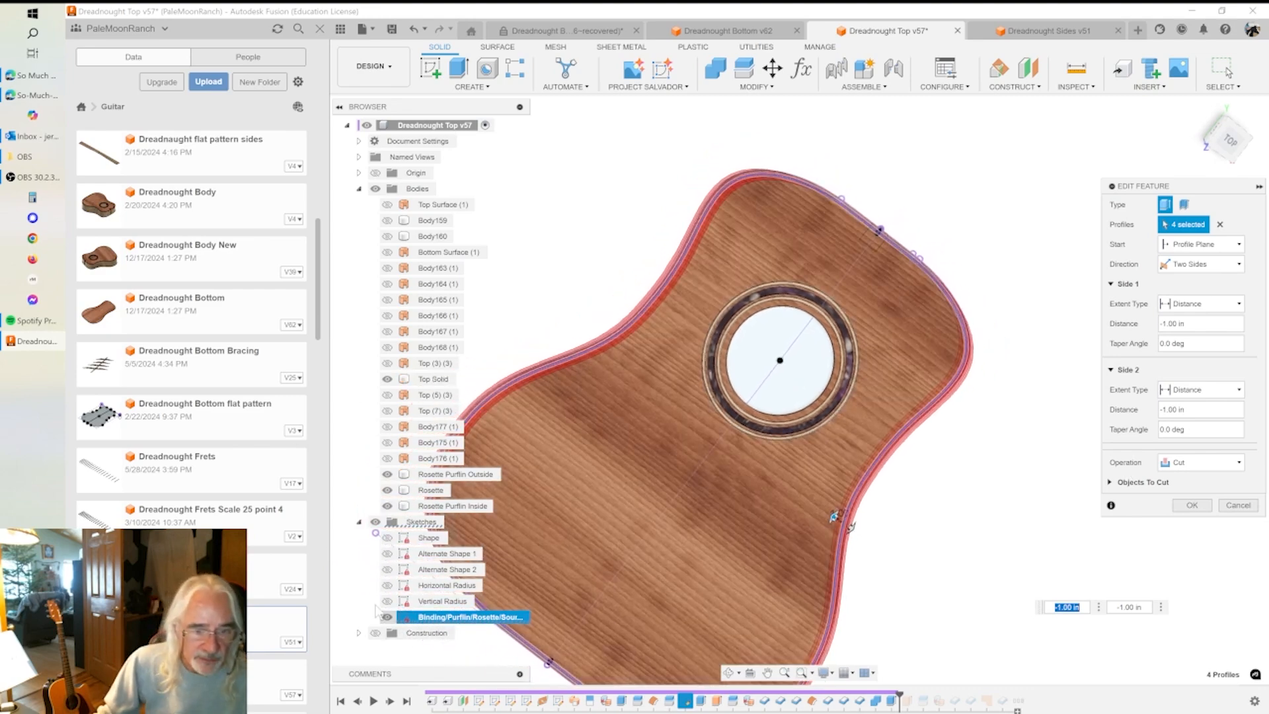
{"action": "middle_click_drag", "start_coordinate": [646, 553], "coordinate": [703, 487], "text": "shift"}
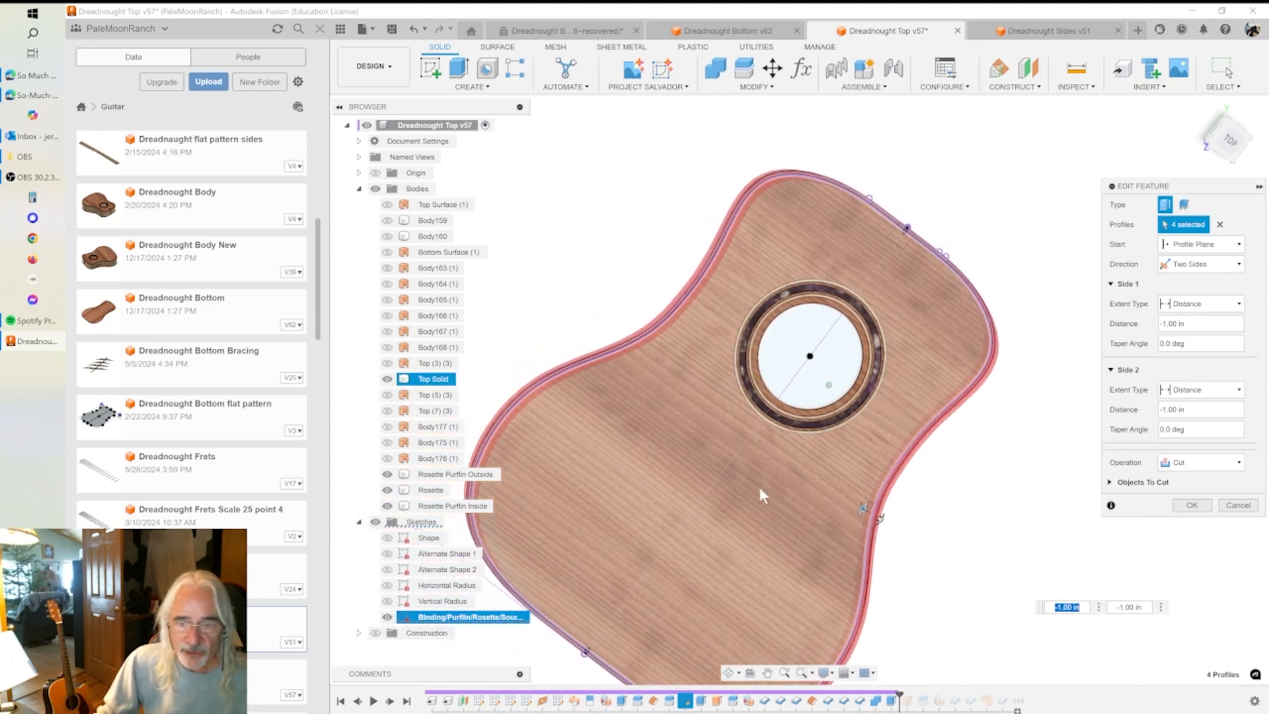
{"action": "middle_click_drag", "start_coordinate": [598, 266], "coordinate": [587, 262], "text": "shift"}
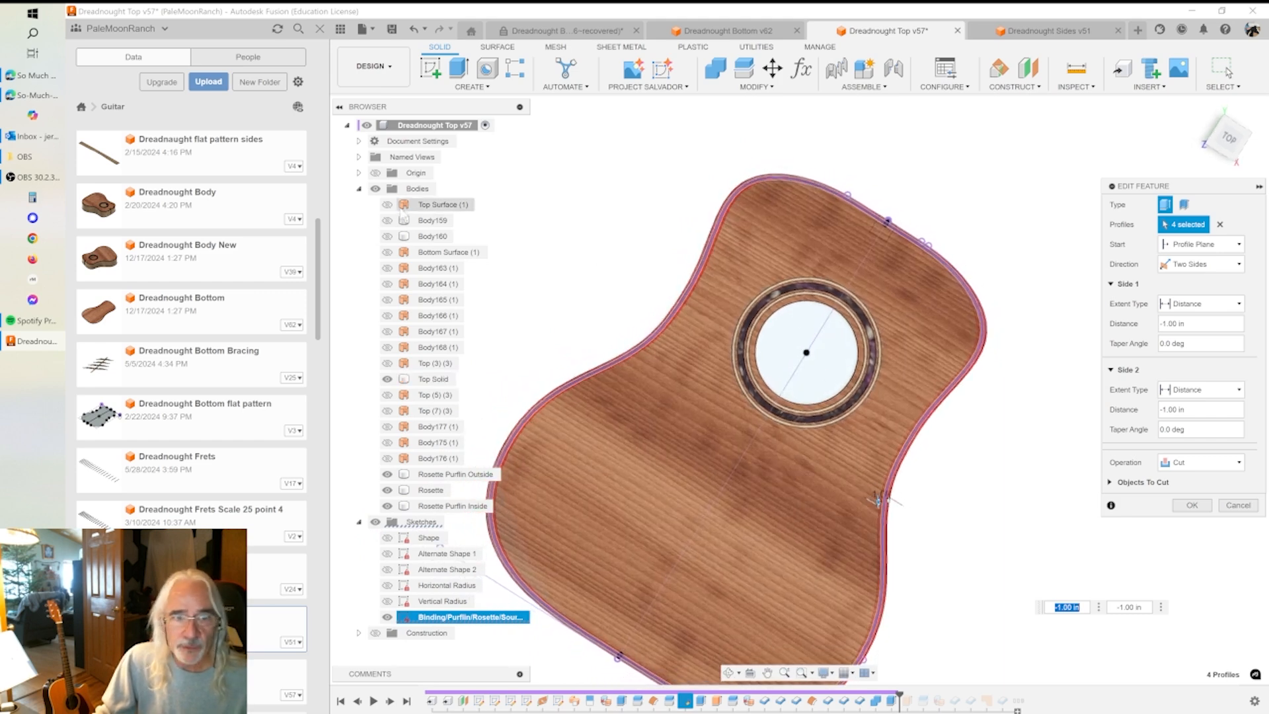
- Hide all bodies to examine the cut's selected binding and purfling profiles in the sketch, and show the bodies again
{"action": "left_click", "coordinate": [375, 188]}
{"action": "middle_click_drag", "start_coordinate": [651, 324], "coordinate": [601, 409], "text": "shift"}
{"action": "scroll", "coordinate": [595, 415], "scroll_direction": "up", "scroll_amount": 5}
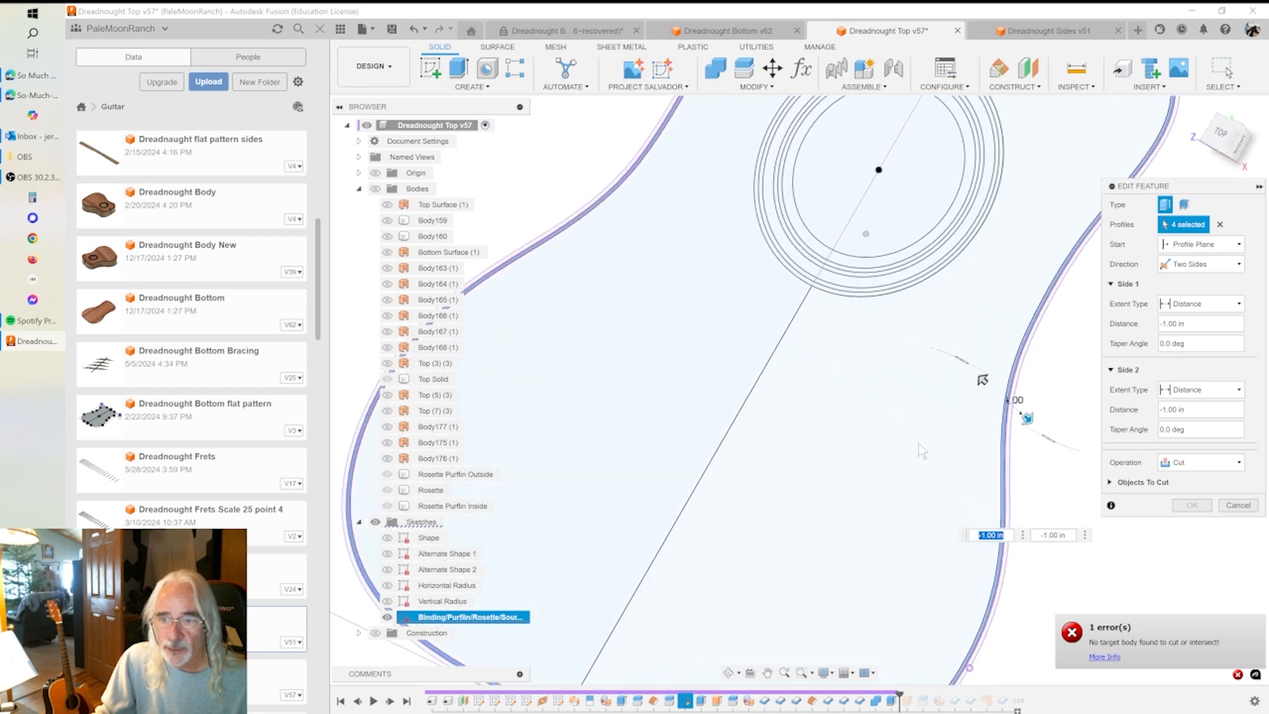
{"action": "scroll", "coordinate": [914, 437], "scroll_direction": "up", "scroll_amount": 3}
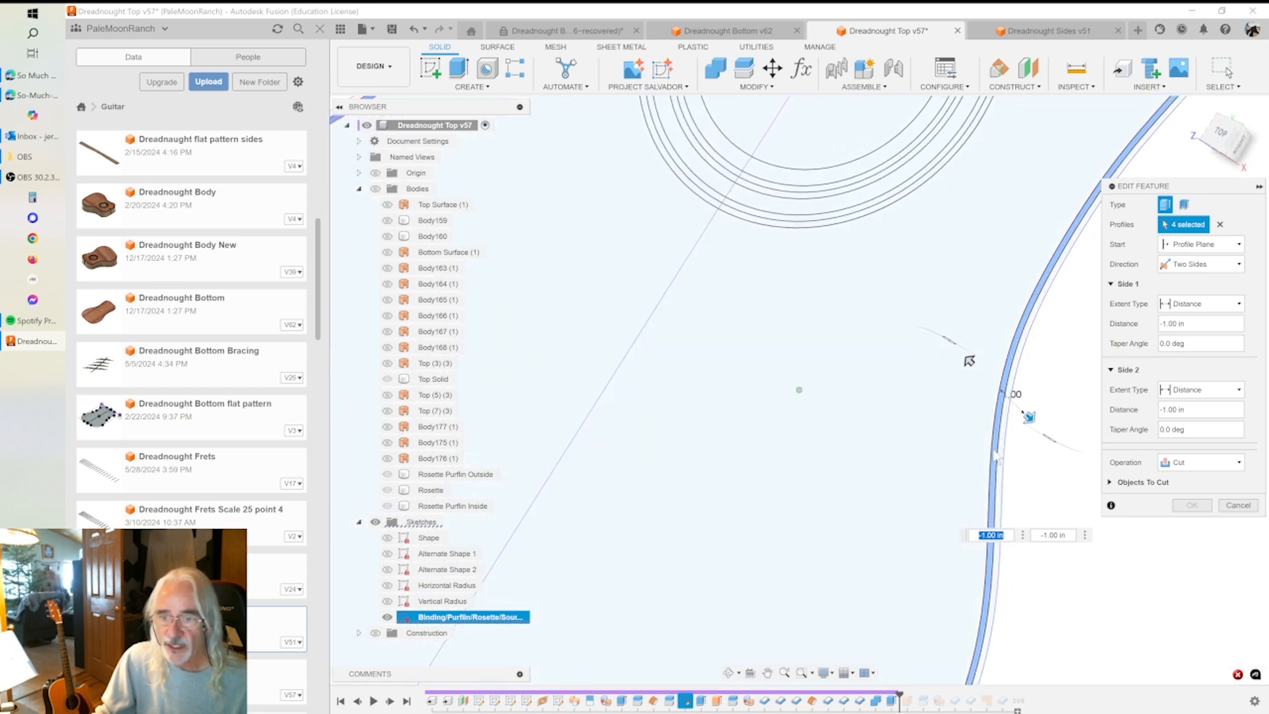
{"action": "scroll", "coordinate": [926, 363], "scroll_direction": "down", "scroll_amount": 6}
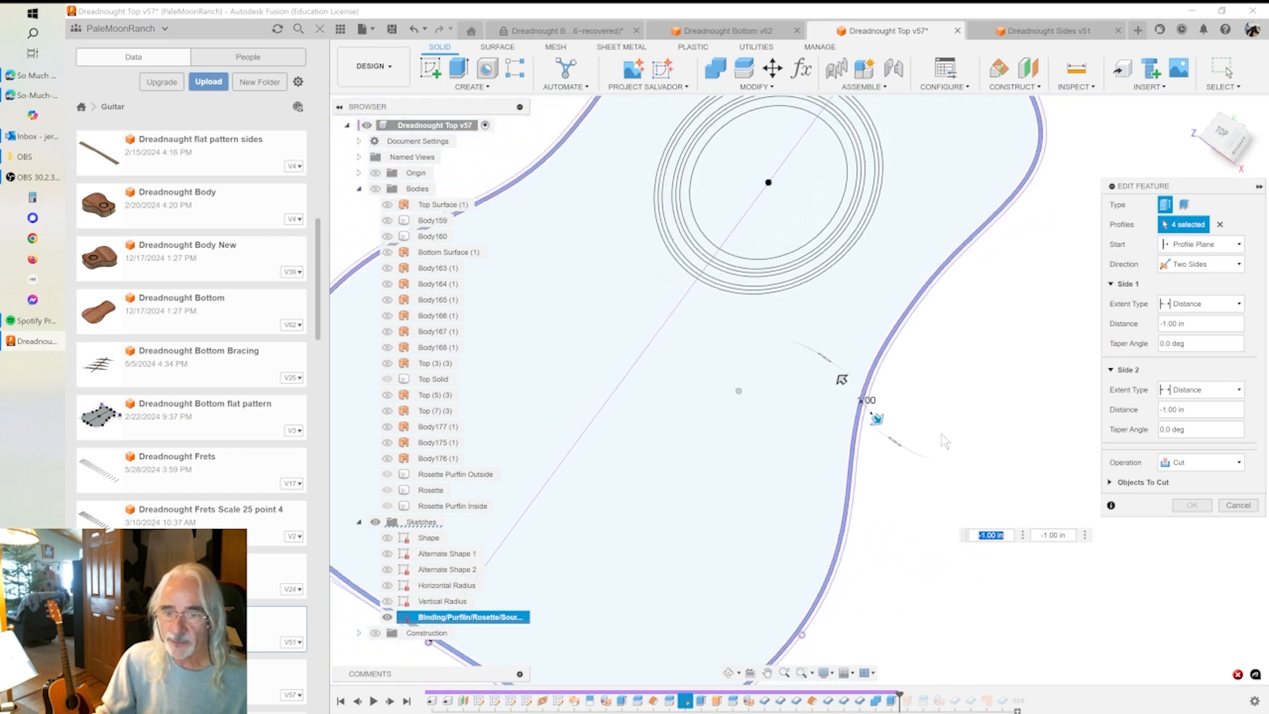
{"action": "middle_click_drag", "start_coordinate": [402, 233], "coordinate": [374, 199], "text": "shift"}
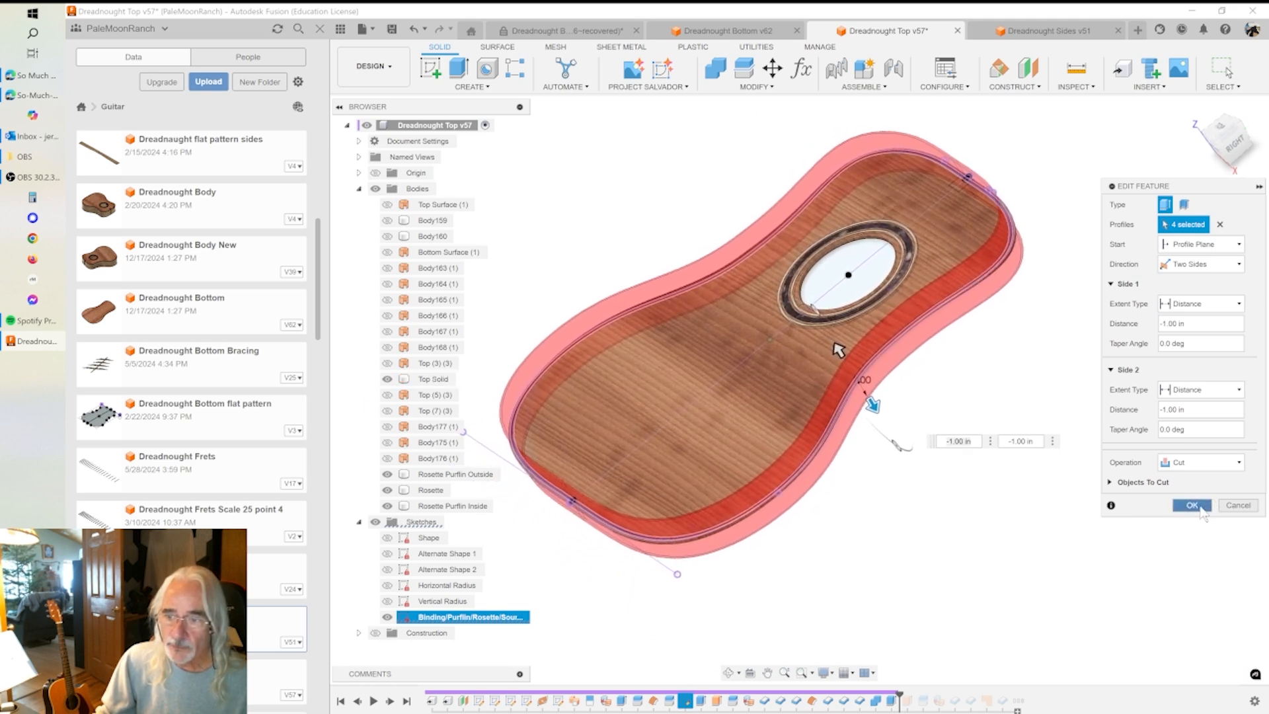
- Close the outer-edge cut's settings and examine the top's outline with the trimmed edge and rosette in place
{"action": "left_click", "coordinate": [1191, 505]}
{"action": "middle_click_drag", "start_coordinate": [720, 423], "coordinate": [744, 470], "text": "shift"}
{"action": "left_click", "coordinate": [390, 522]}
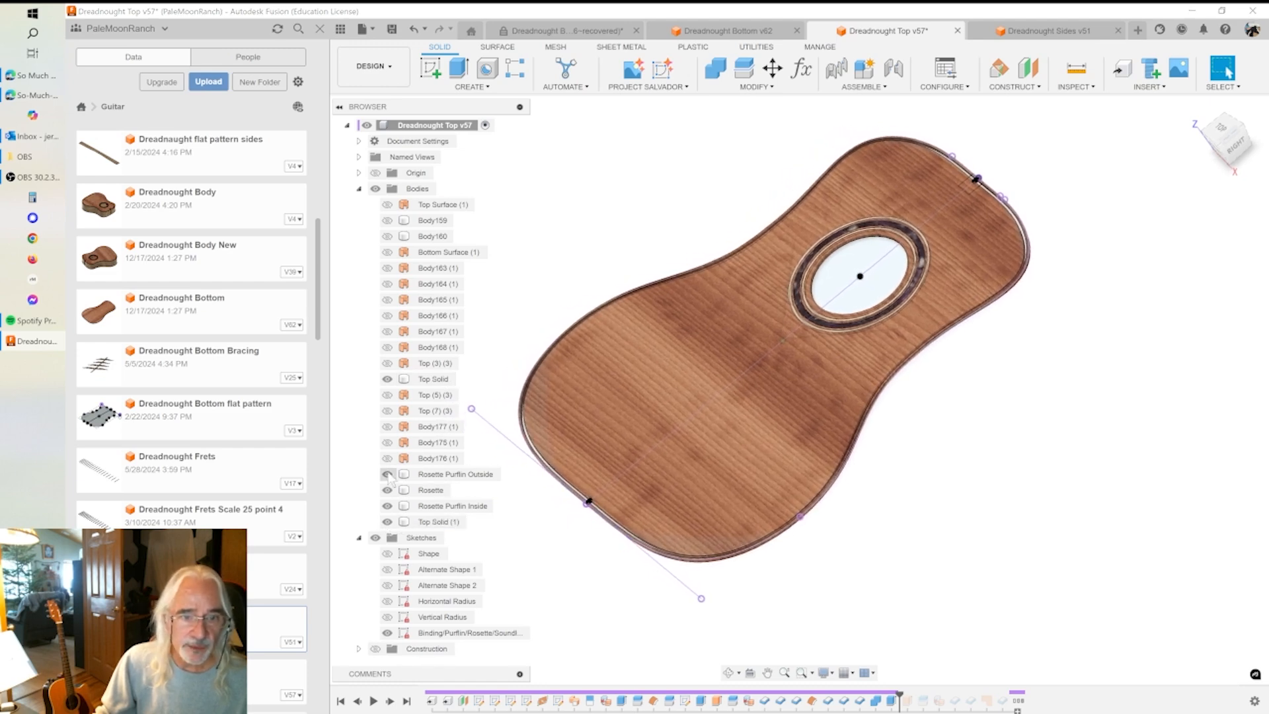
{"action": "scroll", "coordinate": [552, 430], "scroll_direction": "up", "scroll_amount": 3}
{"action": "scroll", "coordinate": [553, 423], "scroll_direction": "up", "scroll_amount": 2}
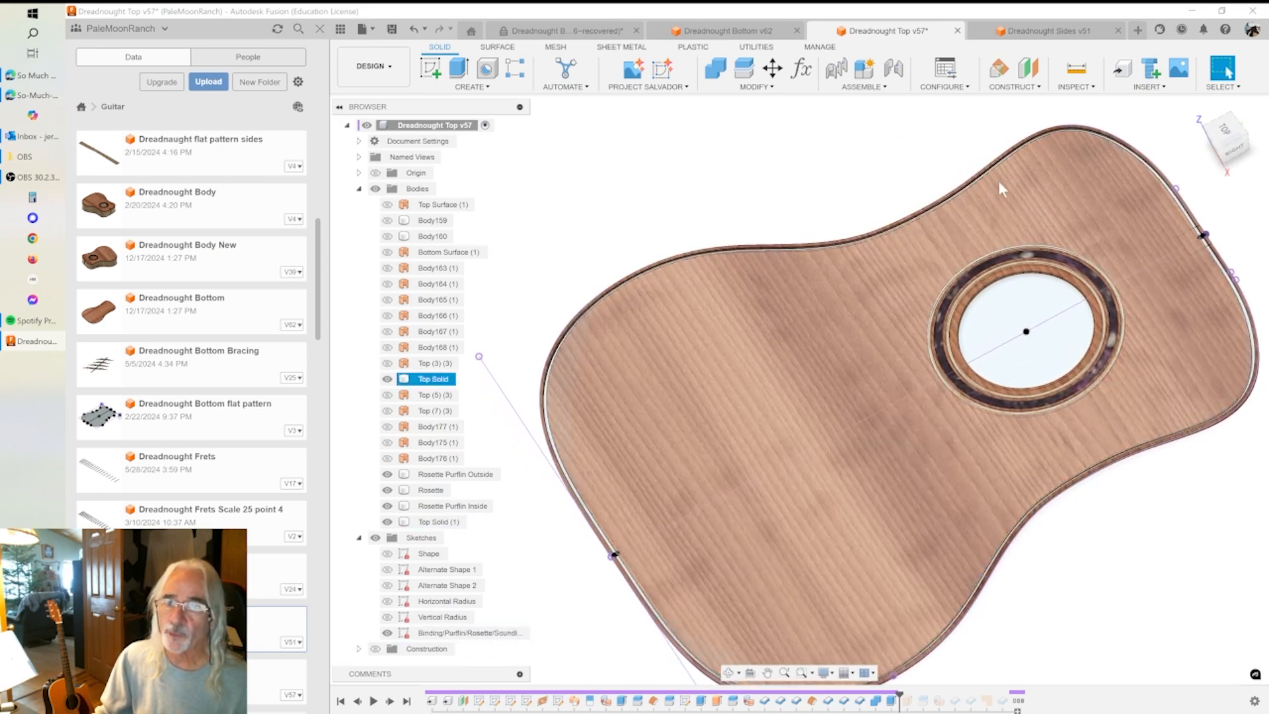
- Advance the history to the two narrow offset surfaces running around the top's edge, and examine them from an angle
{"action": "left_click", "coordinate": [1169, 169]}
{"action": "mouse_move", "coordinate": [585, 400]}
{"action": "middle_mouse_down", "text": "shift"}
{"action": "mouse_move", "coordinate": [704, 382]}
{"action": "mouse_move", "coordinate": [744, 307]}
{"action": "middle_mouse_up", "text": "shift"}
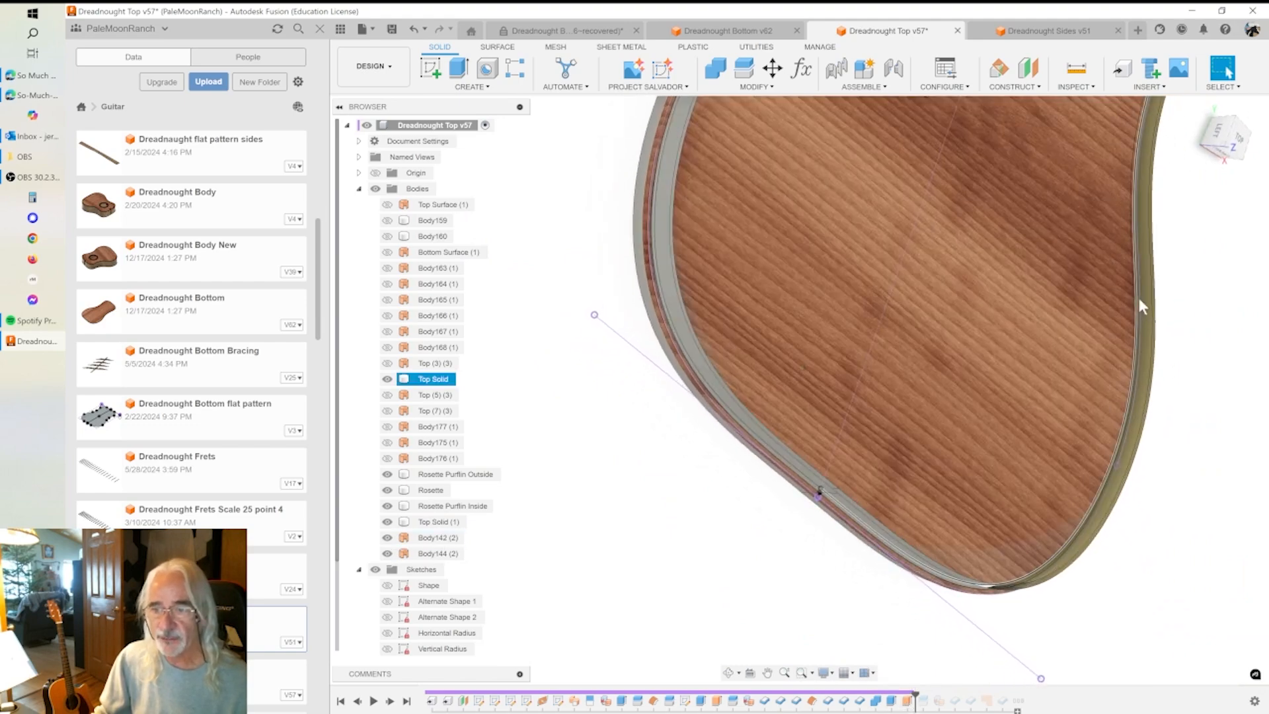
{"action": "middle_click_drag", "start_coordinate": [1148, 311], "coordinate": [1168, 301], "text": "shift"}
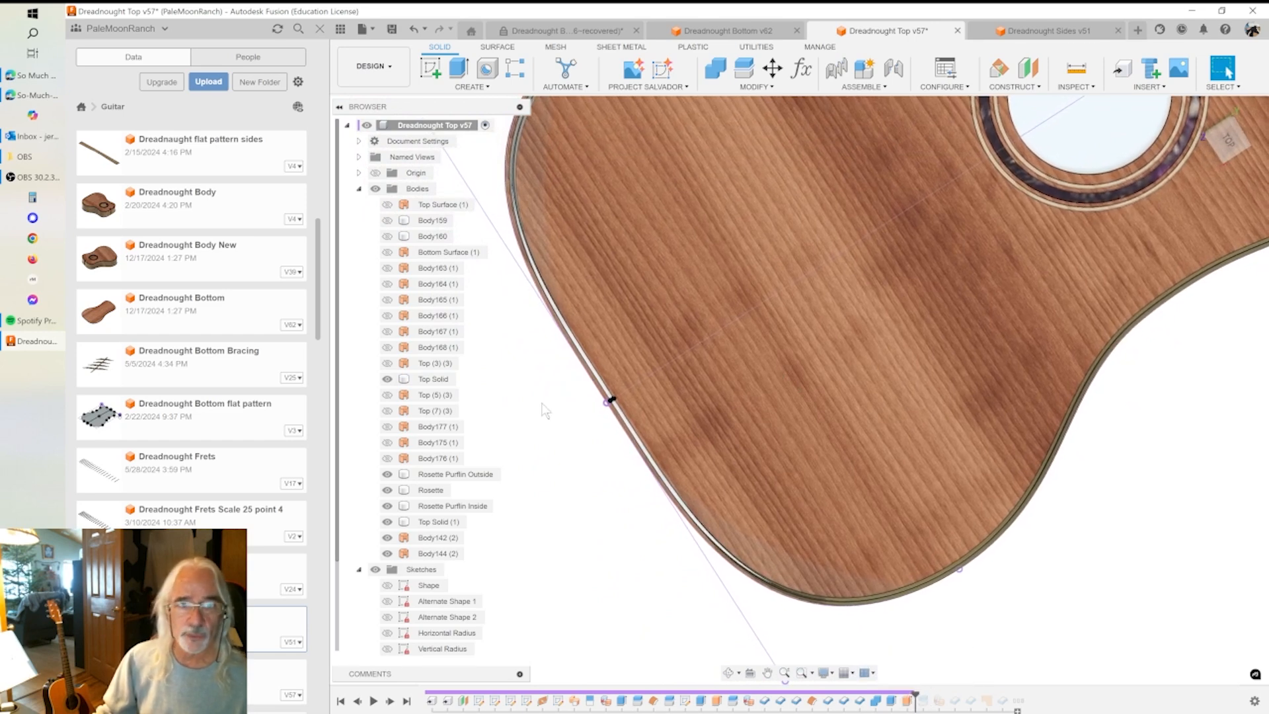
- Show the Top Surface, then advance the history to the Purfling Cutout and Binding Cutout surfaces and make both visible
{"action": "left_click", "coordinate": [395, 208]}
{"action": "left_click", "coordinate": [391, 207]}
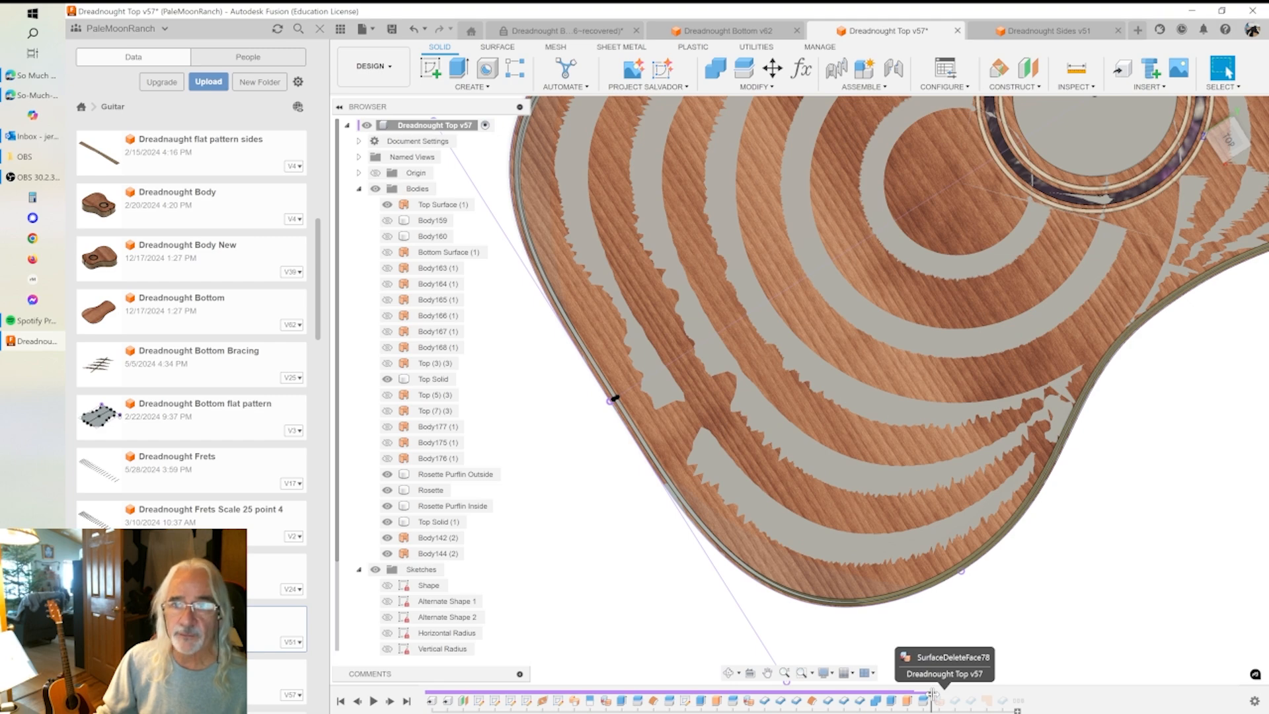
{"action": "left_click_drag", "start_coordinate": [926, 700], "coordinate": [929, 700]}
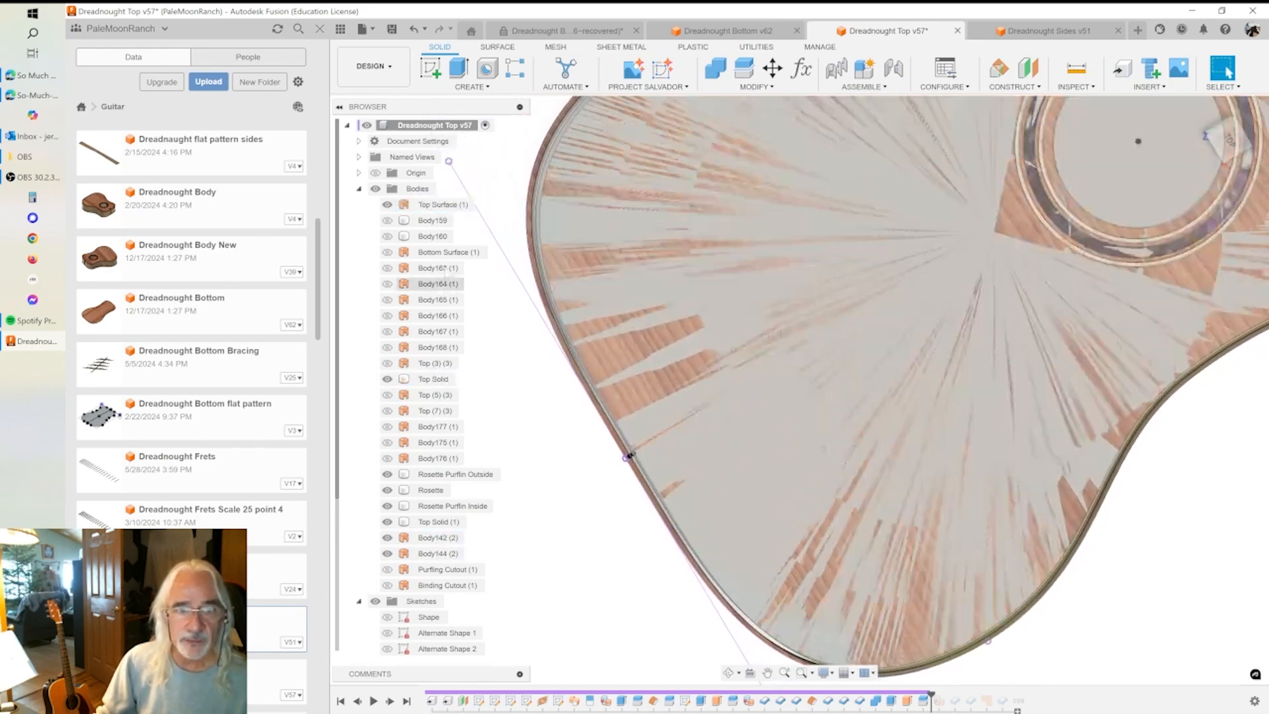
{"action": "left_click", "coordinate": [389, 586]}
{"action": "left_click", "coordinate": [389, 570]}
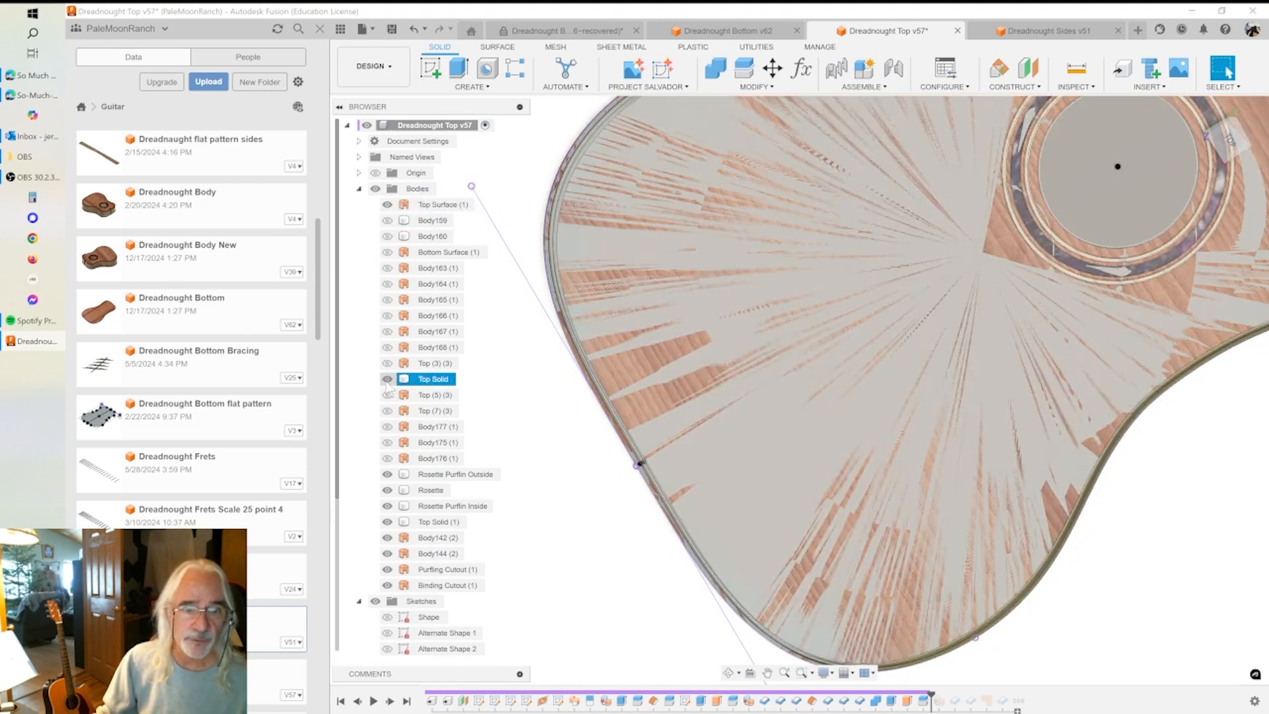
- Hide both Top Solid bodies to expose the top surface and the narrow edge surfaces at the lower bout
{"action": "left_click", "coordinate": [388, 379]}
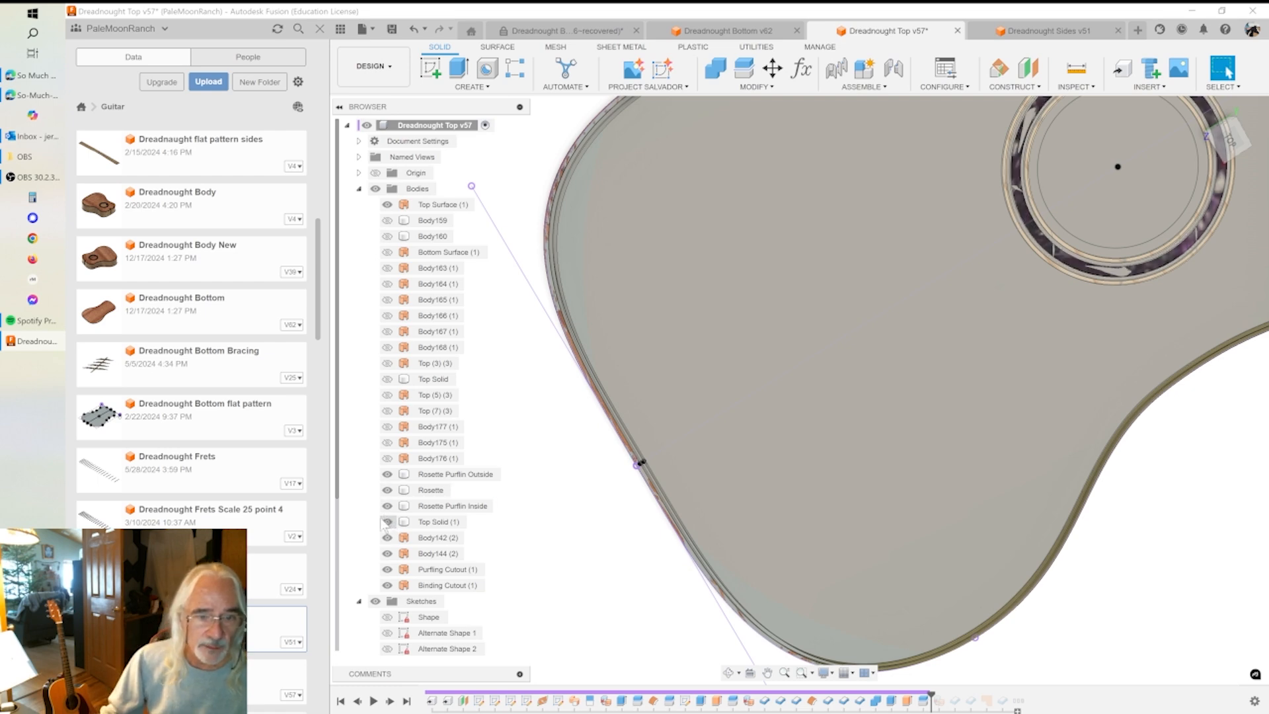
{"action": "left_click", "coordinate": [669, 352]}
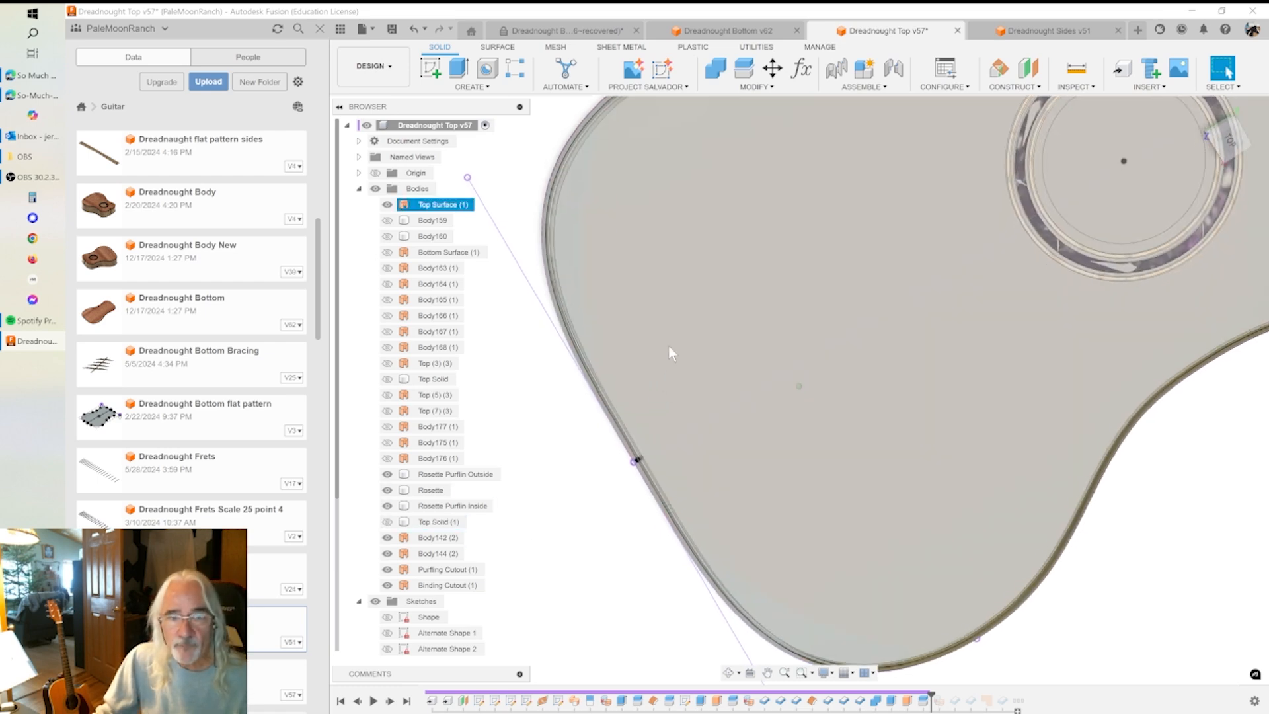
{"action": "scroll", "coordinate": [674, 337], "scroll_direction": "up", "scroll_amount": 3}
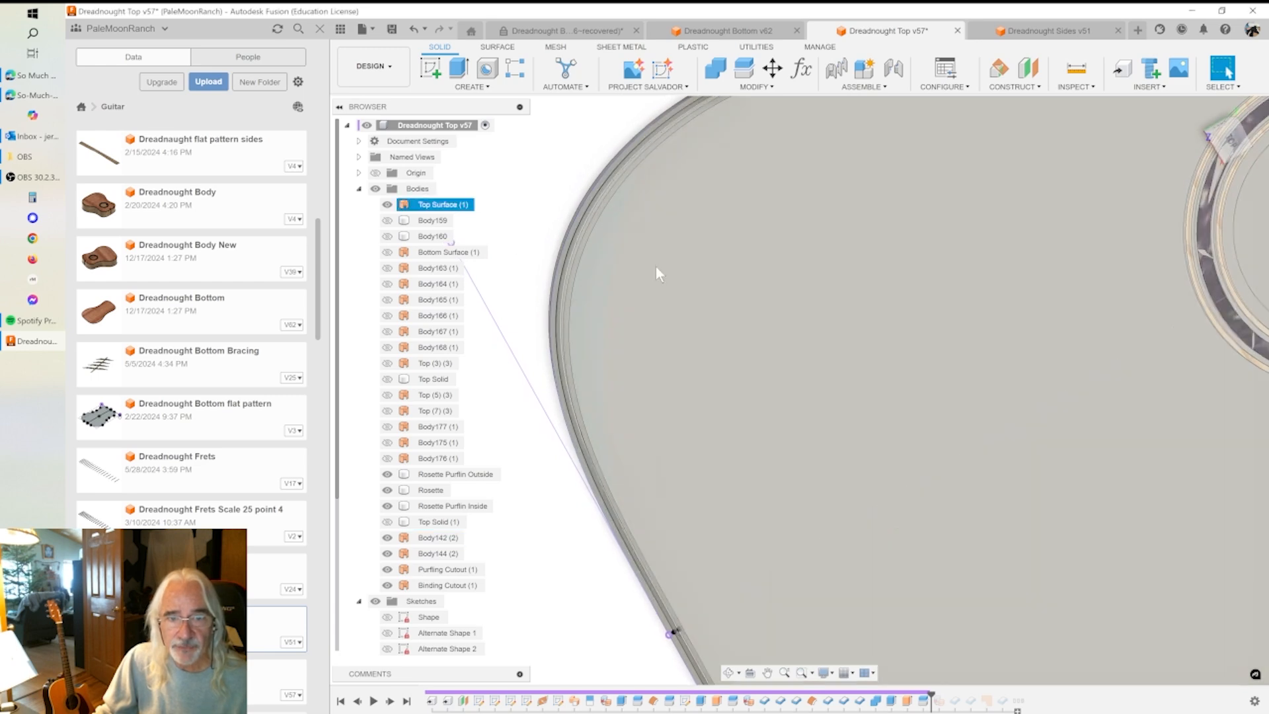
- Highlight the outline curves and the top surface along the lower bout to examine how the binding and purfling strips are divided
{"action": "left_click", "coordinate": [549, 268]}
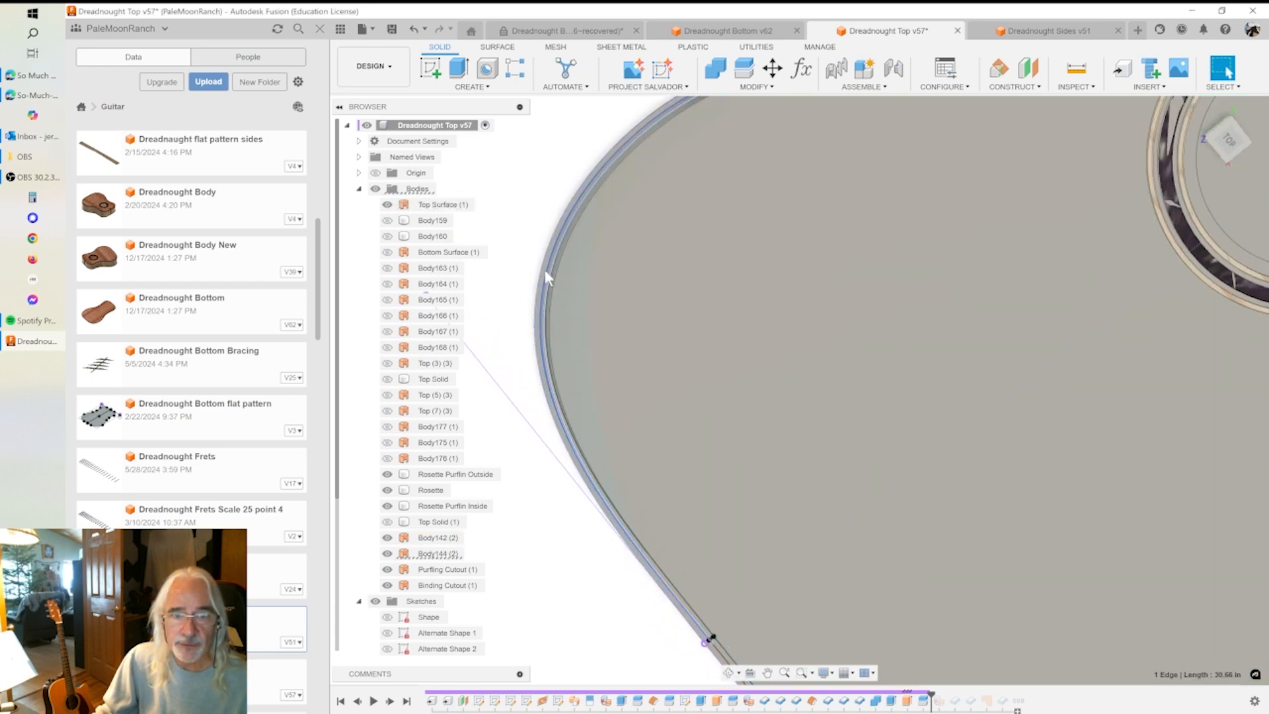
{"action": "left_click", "coordinate": [548, 268]}
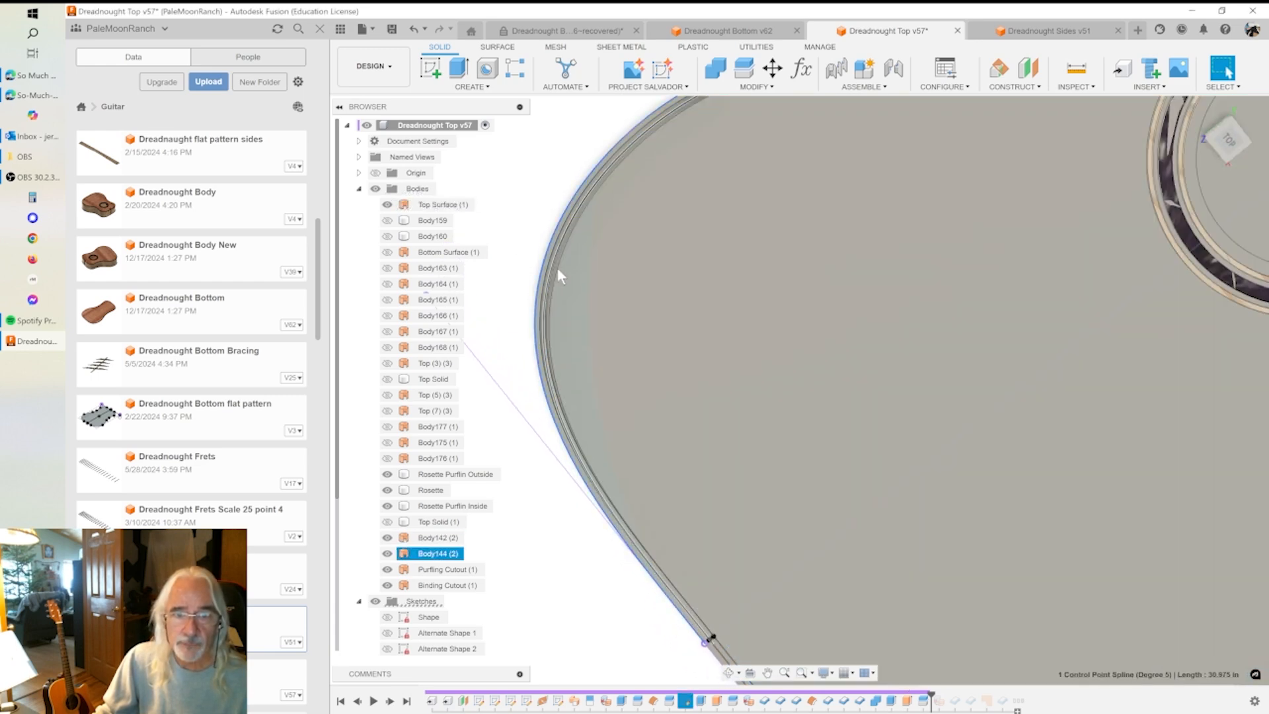
{"action": "left_click", "coordinate": [594, 275]}
{"action": "left_click", "coordinate": [621, 266]}
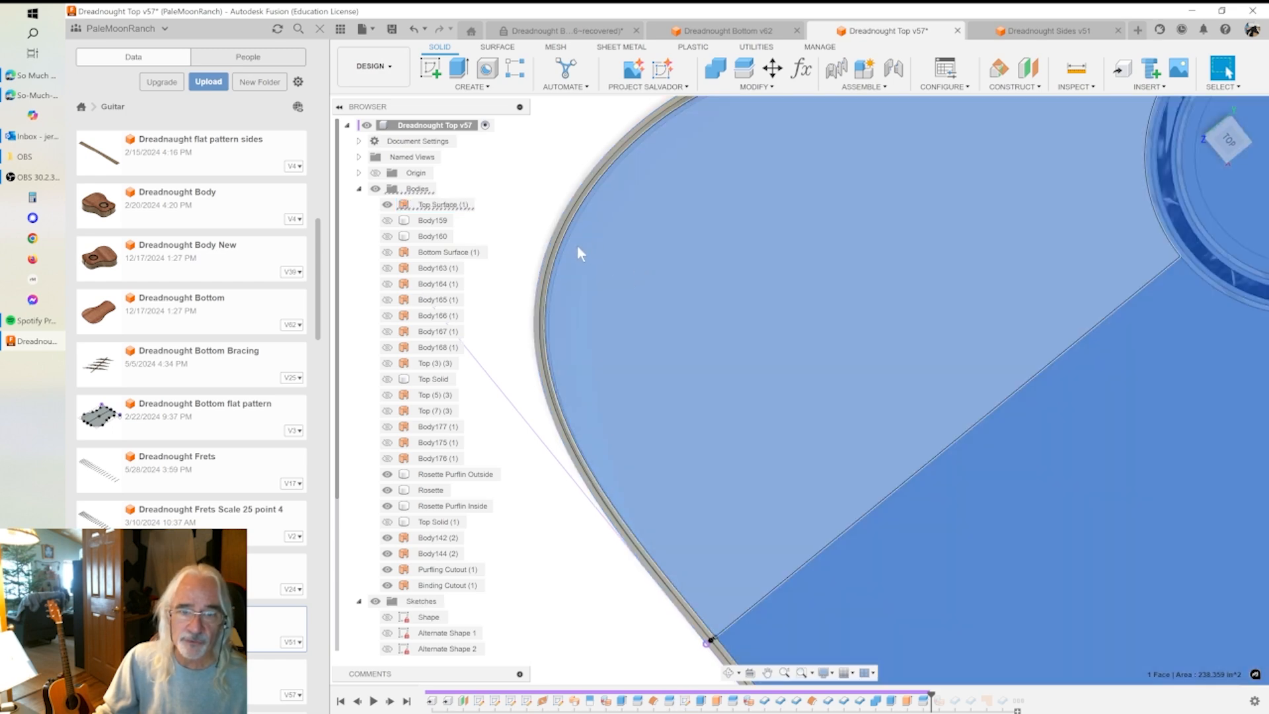
{"action": "left_click", "coordinate": [559, 244]}
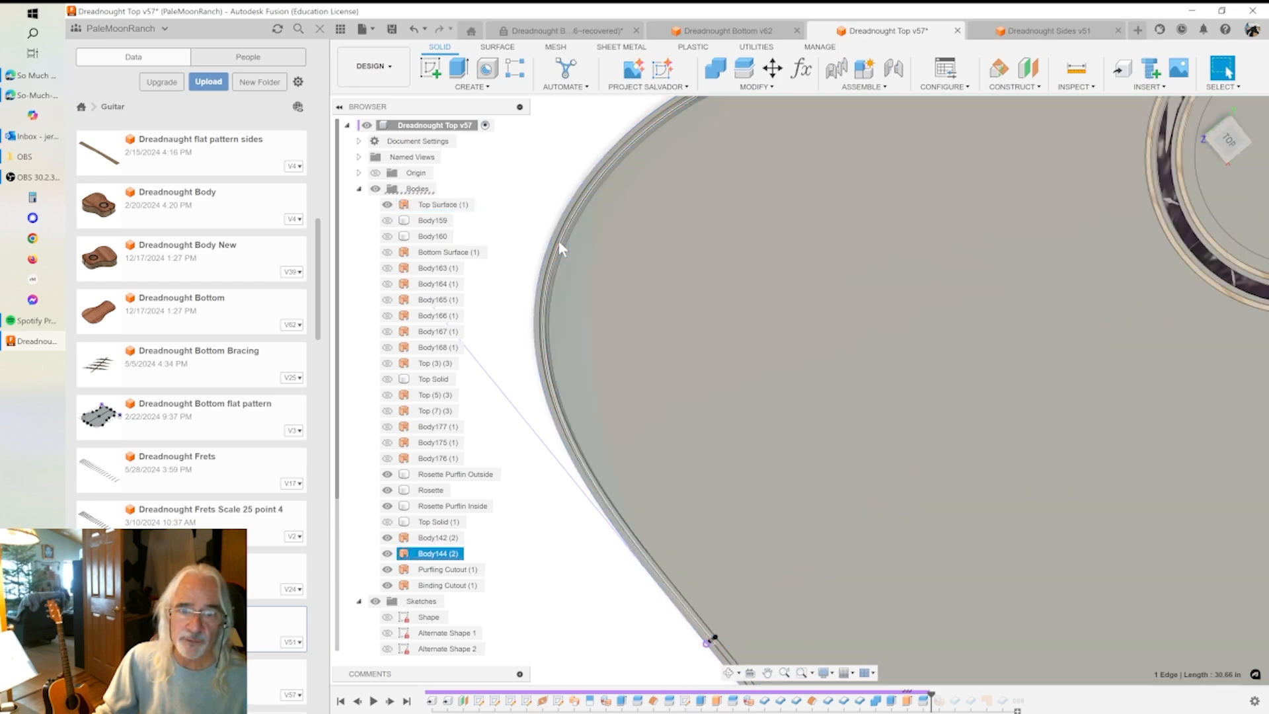
{"action": "left_click", "coordinate": [555, 232]}
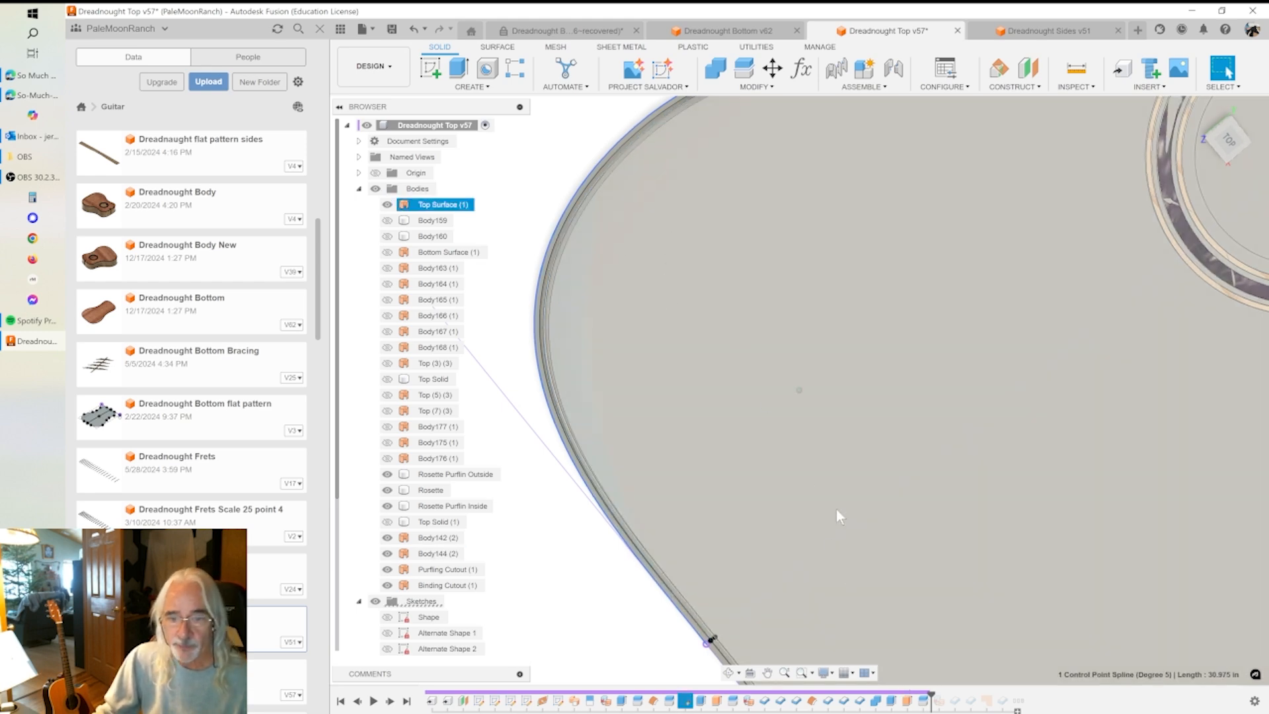
- Advance the history past the split and the thicken that forms the Purfling body, and examine the edge from the side
{"action": "scroll", "coordinate": [838, 519], "scroll_direction": "down", "scroll_amount": 5}
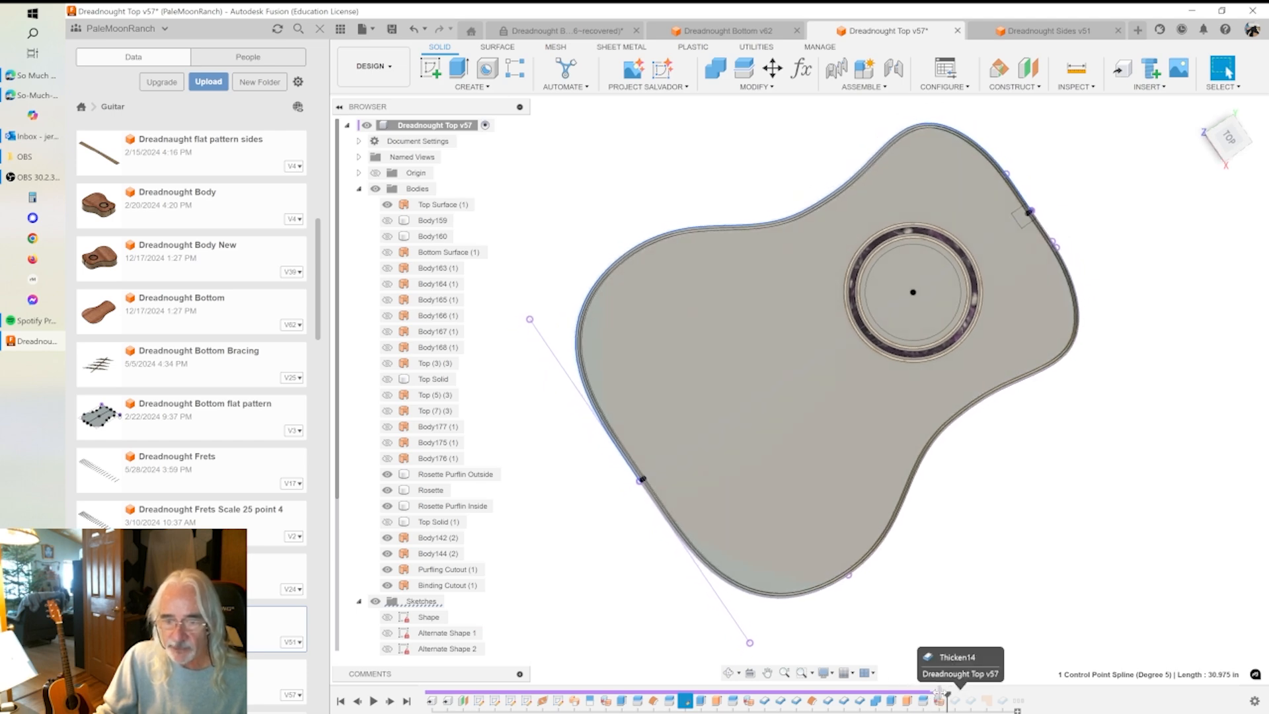
{"action": "left_click_drag", "start_coordinate": [939, 693], "coordinate": [945, 694]}
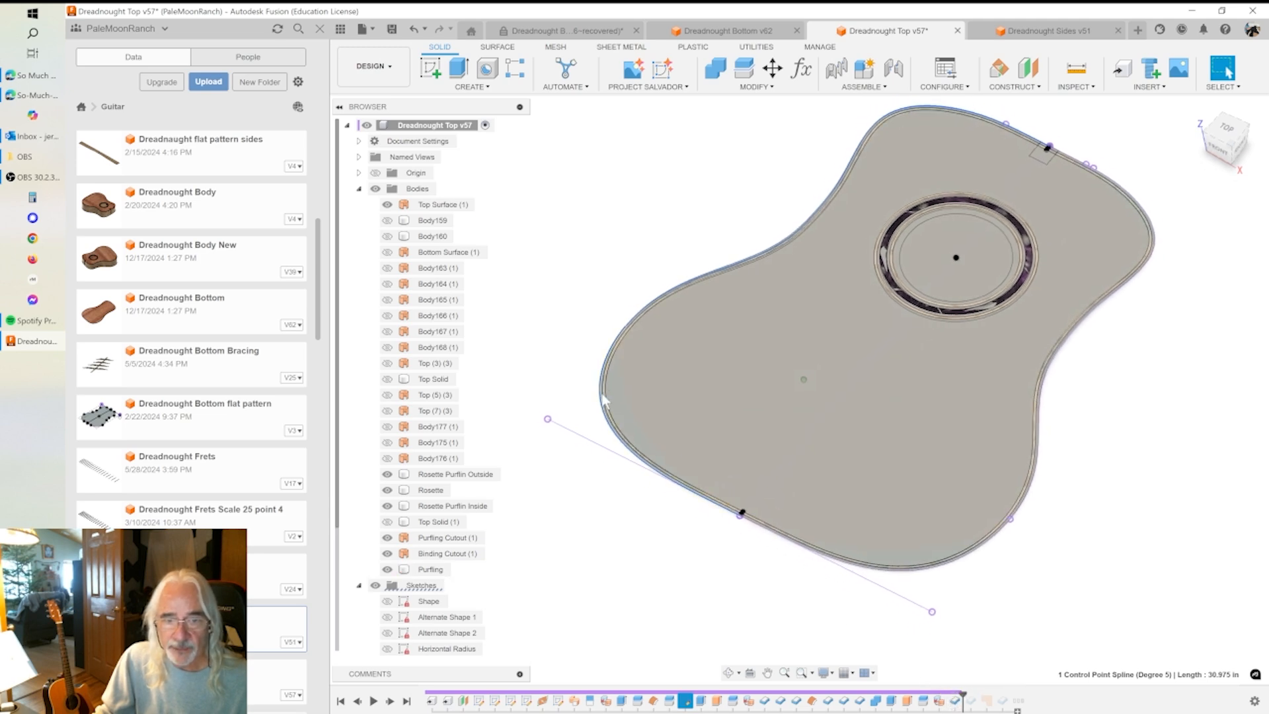
{"action": "scroll", "coordinate": [601, 390], "scroll_direction": "up", "scroll_amount": 5}
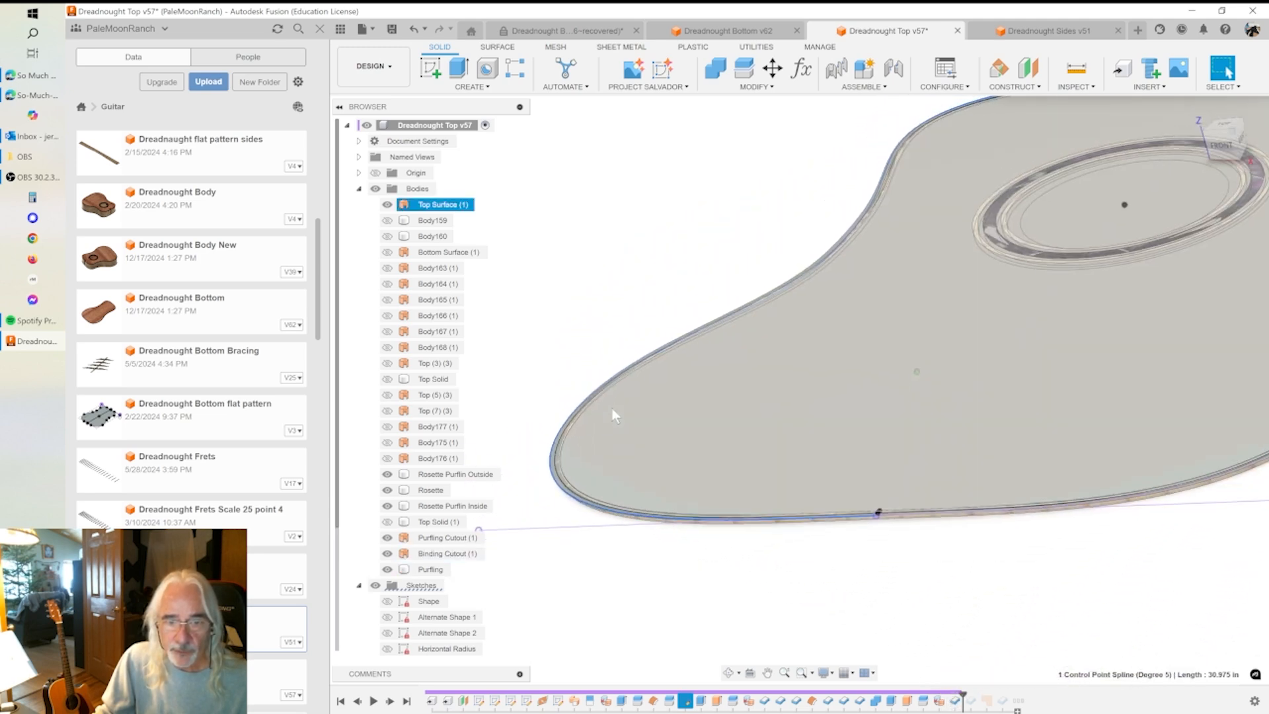
{"action": "left_click", "coordinate": [616, 415]}
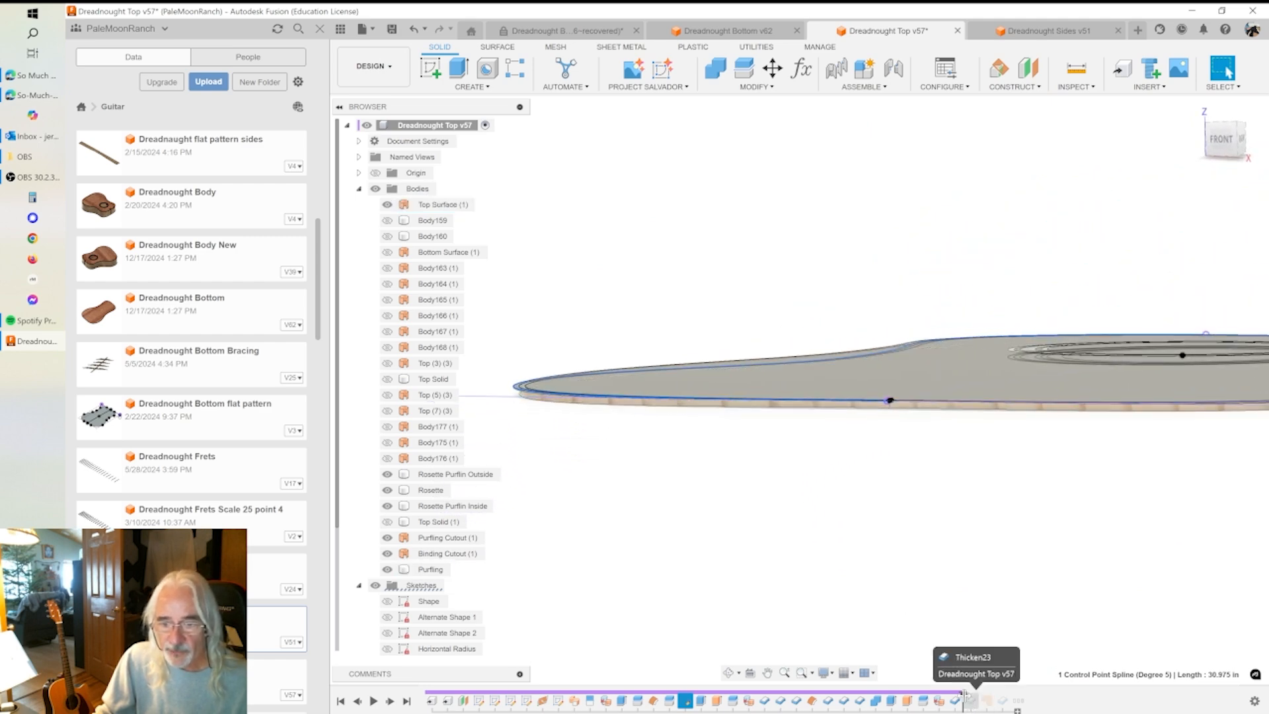
- Advance the history past the Binding thicken, and hide the Top Surface, Purfling Cutout and Binding Cutout to isolate the edge strips
{"action": "left_click_drag", "start_coordinate": [977, 692], "coordinate": [978, 694]}
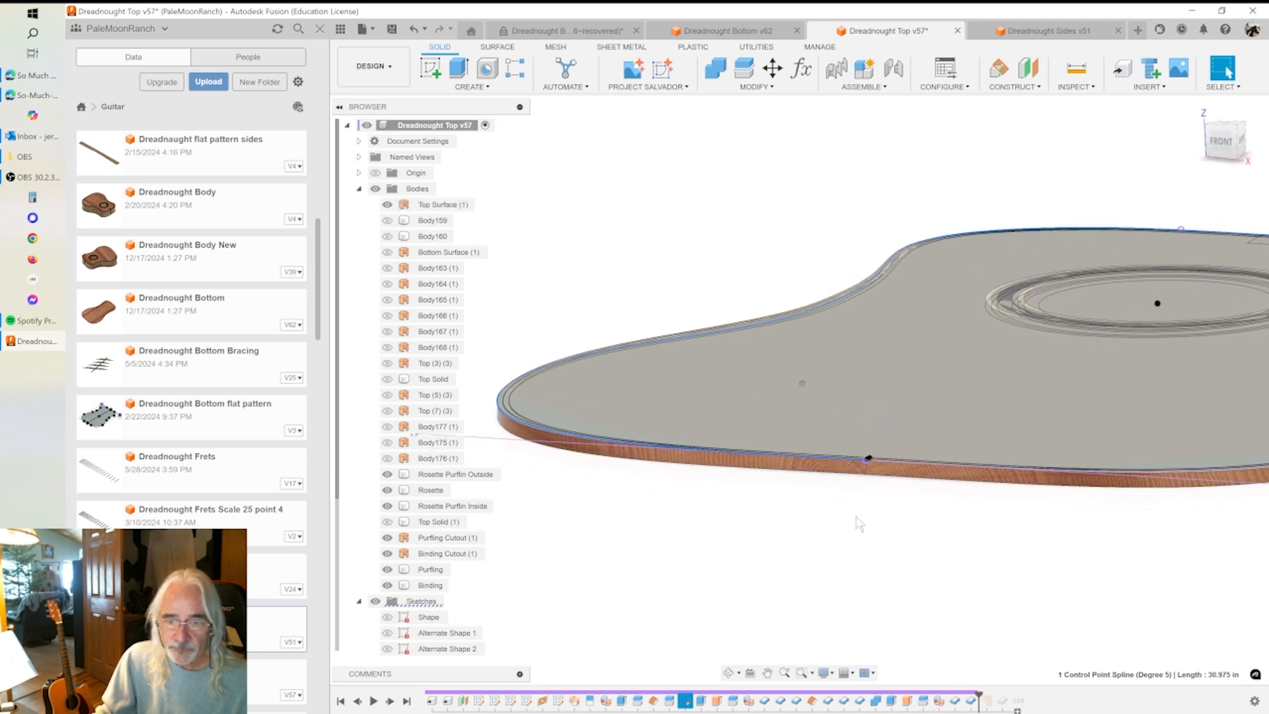
{"action": "middle_click_drag", "start_coordinate": [659, 413], "coordinate": [392, 210], "text": "shift"}
{"action": "left_click", "coordinate": [387, 205]}
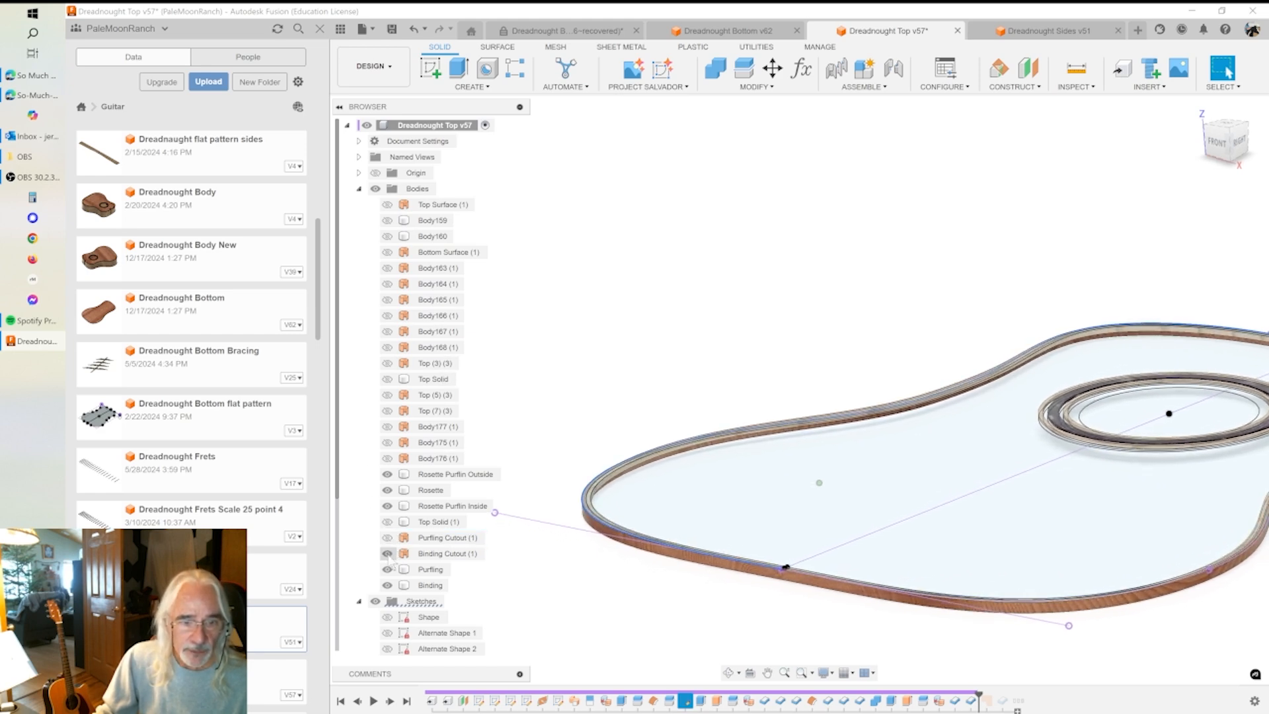
{"action": "middle_click_drag", "start_coordinate": [467, 529], "coordinate": [615, 485], "text": "shift"}
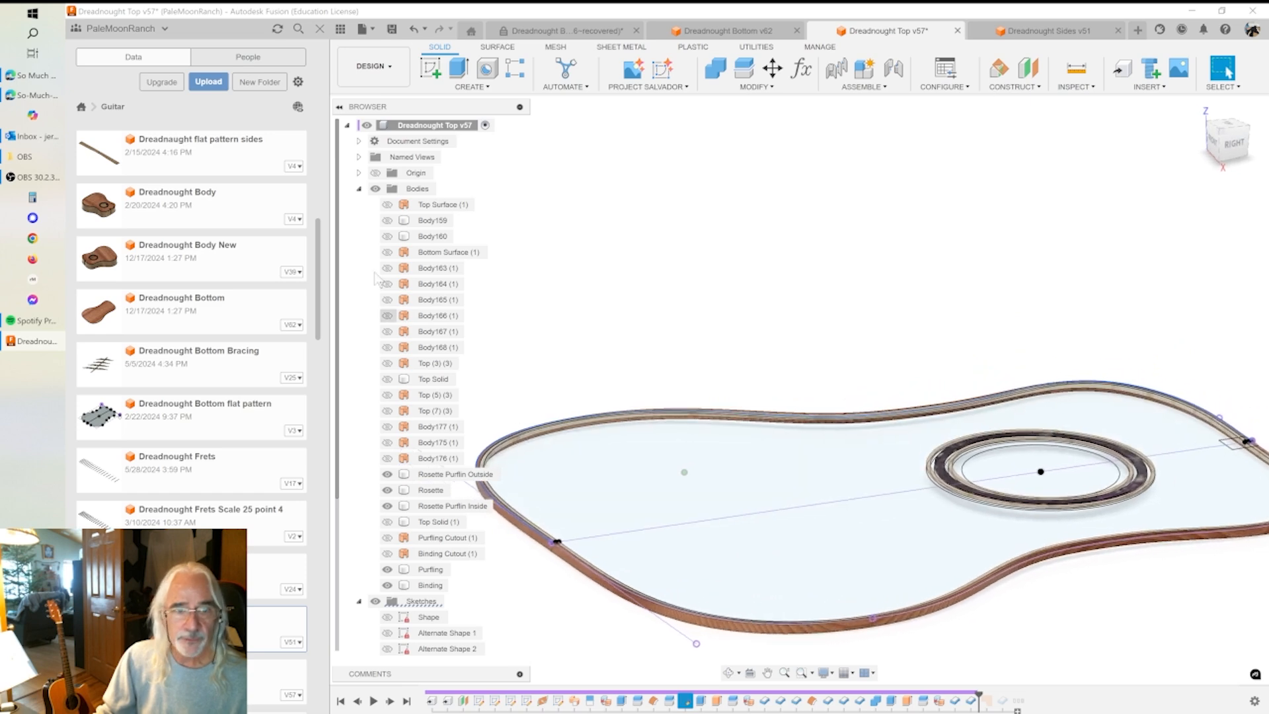
- Show the Top Solid and examine how the purfling and binding fit around it at the neck end
{"action": "left_click", "coordinate": [387, 379]}
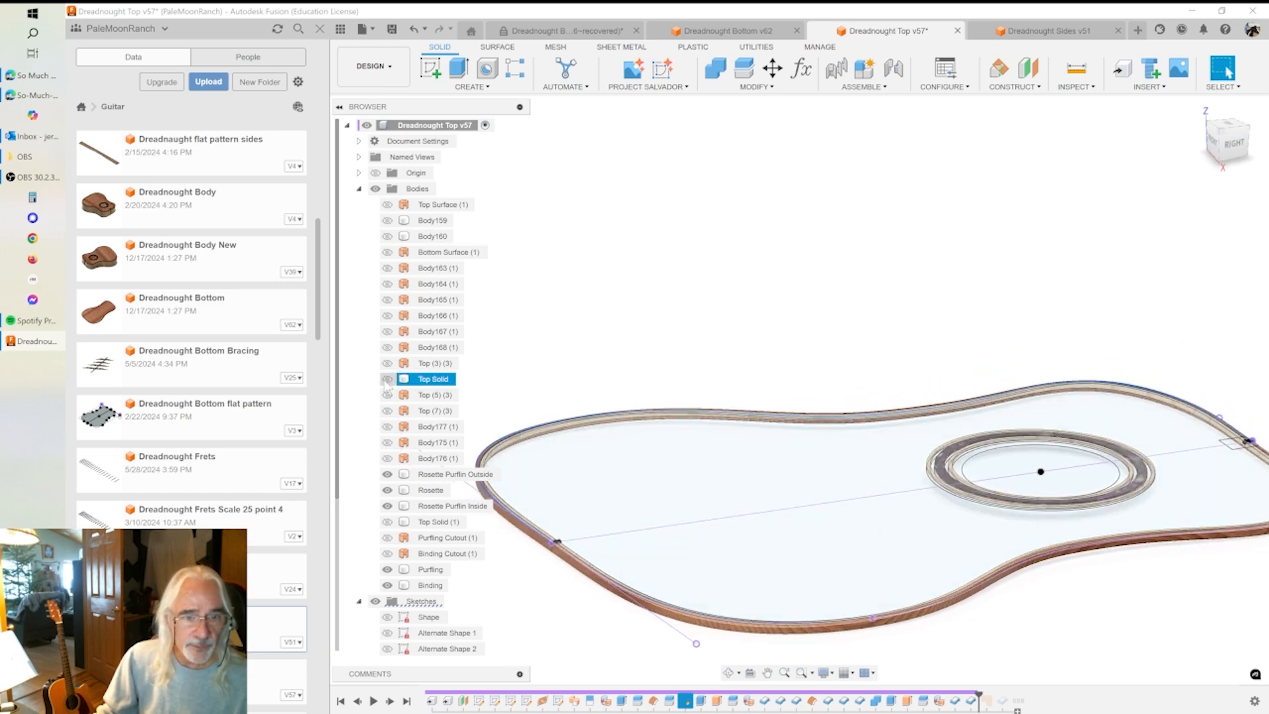
{"action": "scroll", "coordinate": [627, 397], "scroll_direction": "down", "scroll_amount": 1}
{"action": "left_click", "coordinate": [627, 396]}
{"action": "middle_click_drag", "start_coordinate": [627, 397], "coordinate": [853, 493], "text": "shift"}
{"action": "scroll", "coordinate": [870, 408], "scroll_direction": "up", "scroll_amount": 4}
{"action": "scroll", "coordinate": [853, 492], "scroll_direction": "up", "scroll_amount": 2}
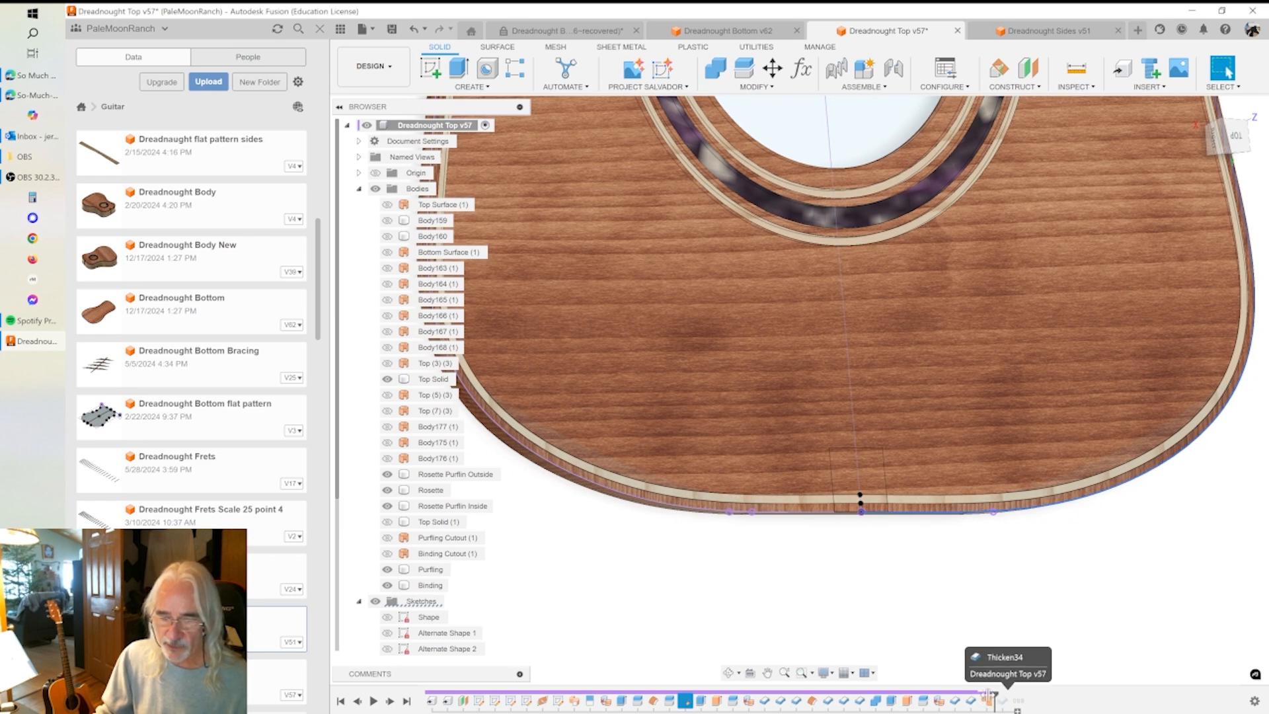
- Advance the history past the Tennon Cutout surface patch and open the patch to examine its boundary curves at the neck end
{"action": "left_click_drag", "start_coordinate": [988, 695], "coordinate": [993, 696]}
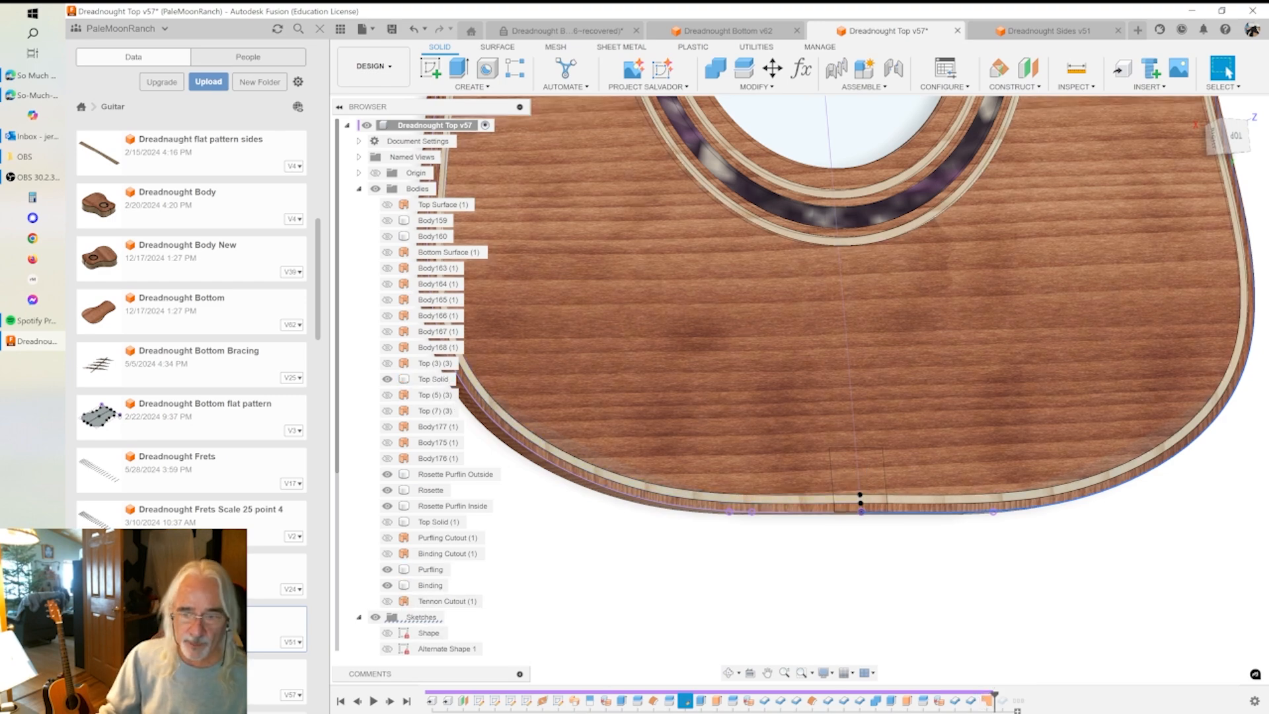
{"action": "left_click", "coordinate": [988, 701]}
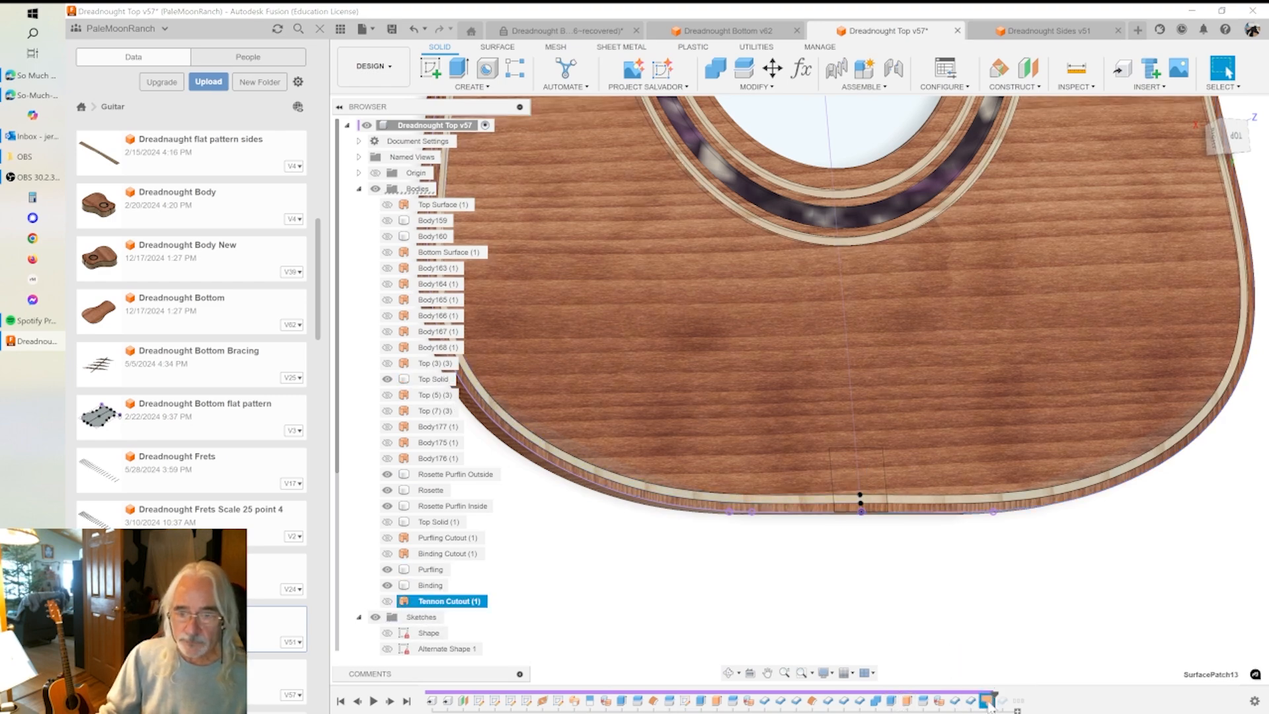
{"action": "double_click", "coordinate": [988, 701]}
{"action": "middle_click_drag", "start_coordinate": [869, 461], "coordinate": [874, 505], "text": "shift"}
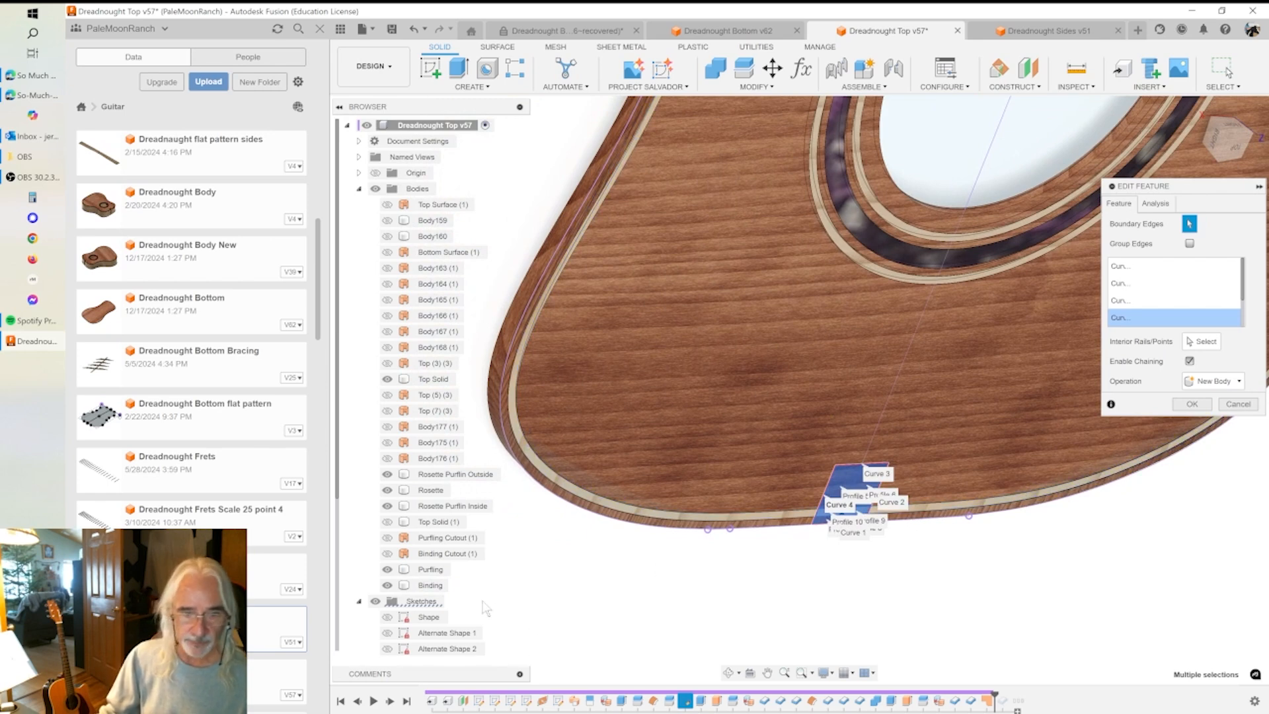
- Highlight the binding, purfling and rosette sketch that supplies the patch's boundary curves, and cancel the patch edit
{"action": "scroll", "coordinate": [463, 645], "scroll_direction": "down", "scroll_amount": 3}
{"action": "left_click", "coordinate": [464, 649]}
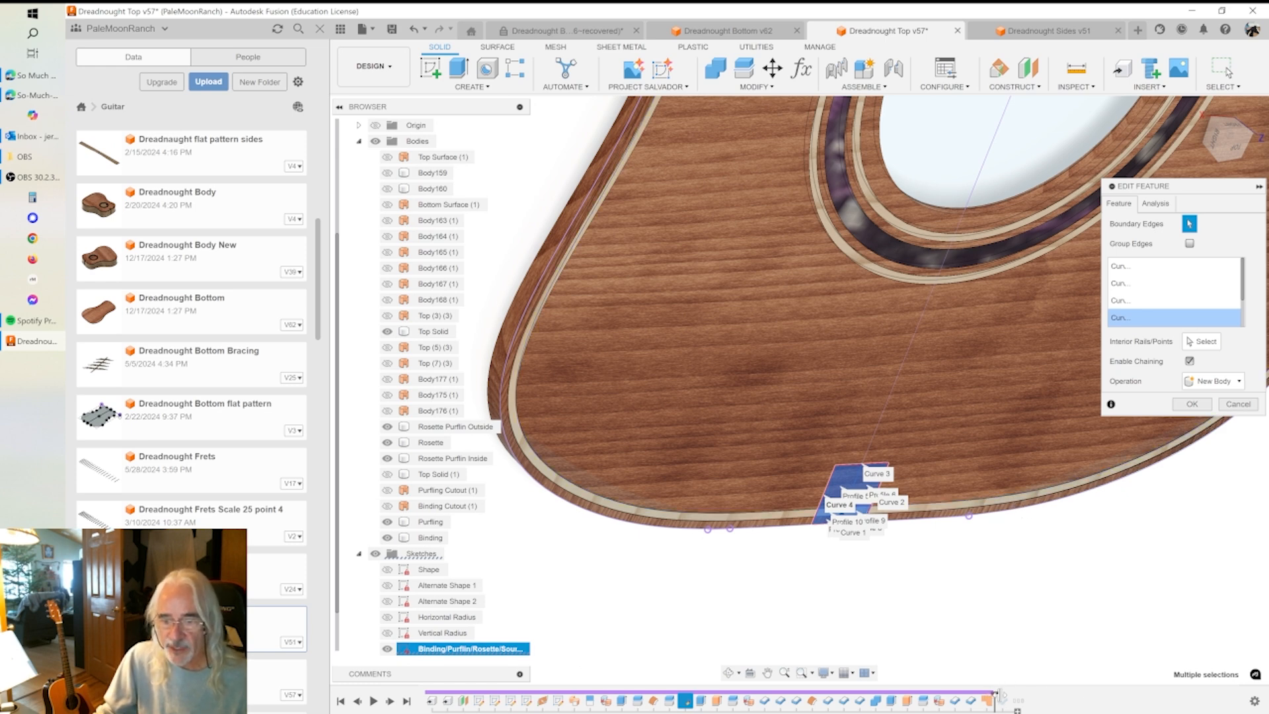
{"action": "left_click", "coordinate": [1239, 405]}
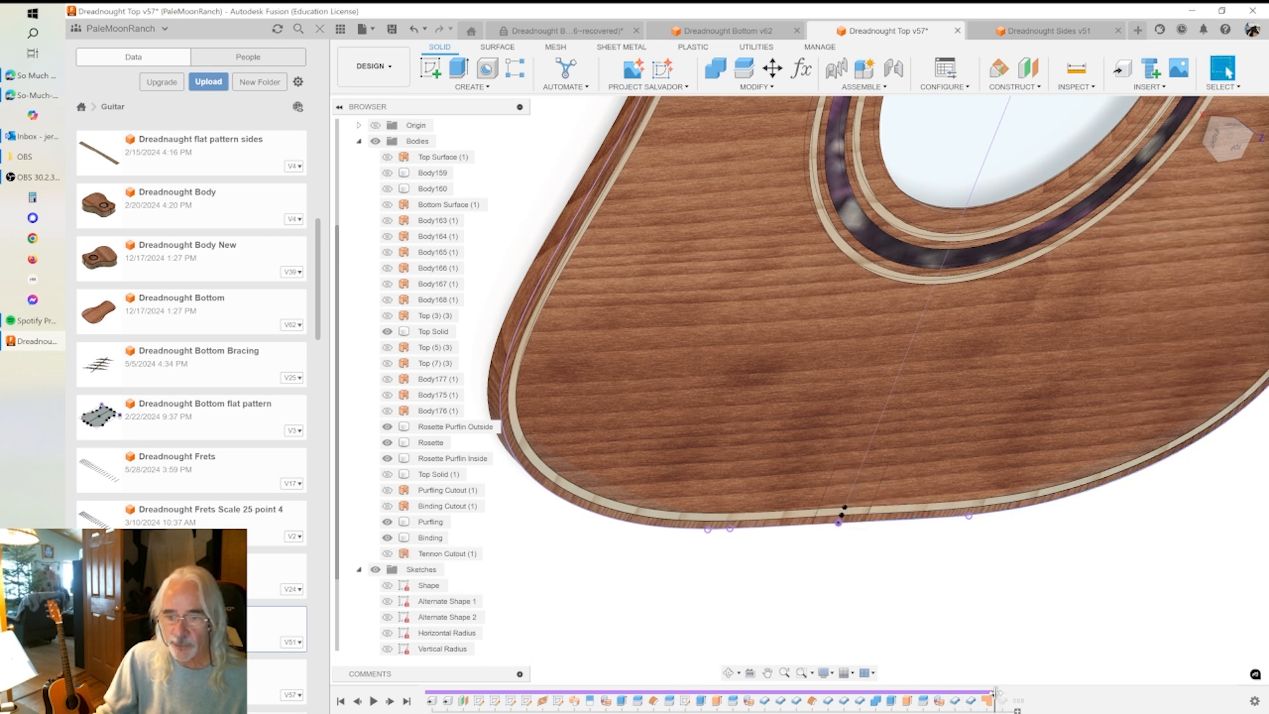
- Advance the history past the thicken that cuts the tenon notch, and examine the notch from below and above
{"action": "left_click_drag", "start_coordinate": [995, 693], "coordinate": [1010, 693]}
{"action": "middle_click_drag", "start_coordinate": [993, 574], "coordinate": [1005, 464], "text": "shift"}
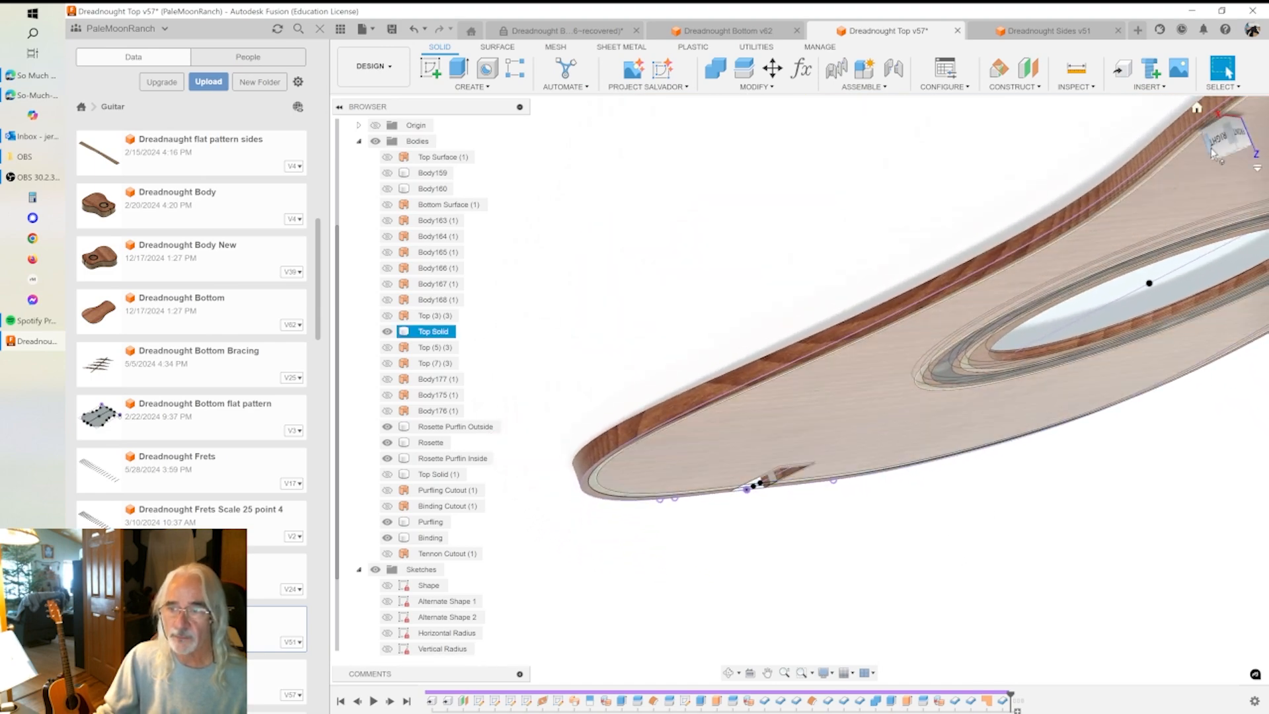
{"action": "left_click", "coordinate": [1213, 154]}
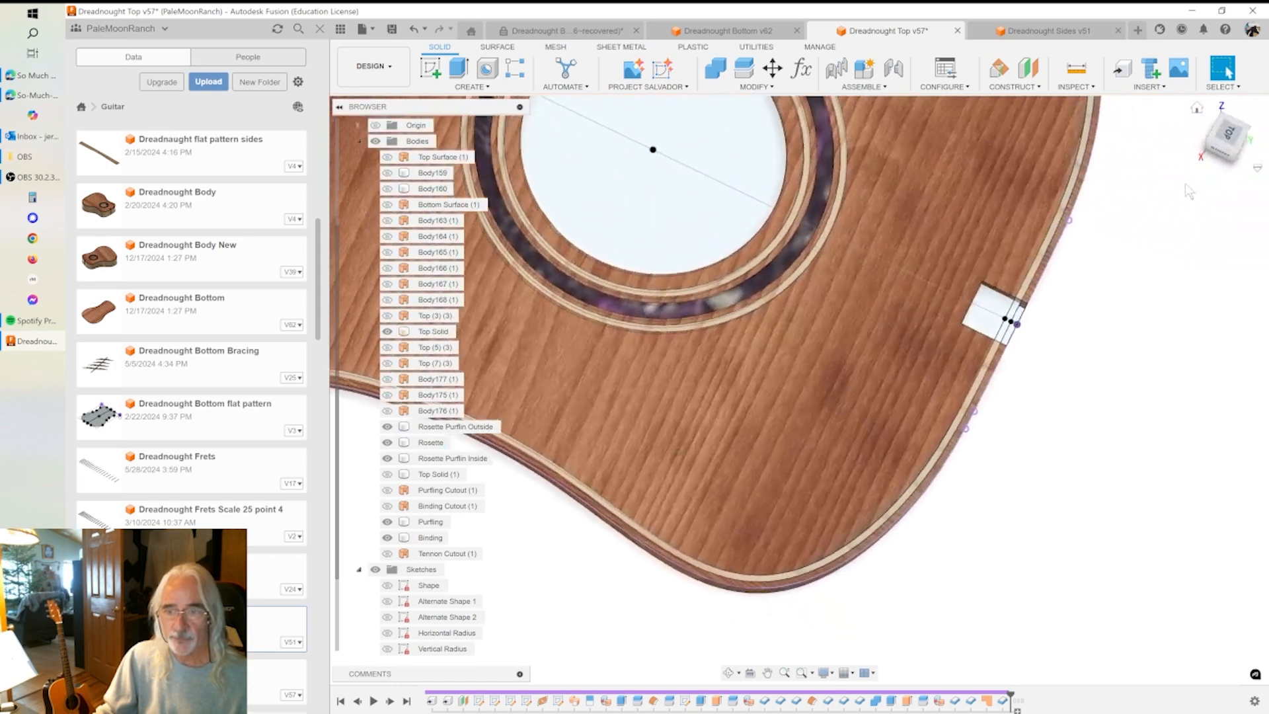
{"action": "left_click_drag", "start_coordinate": [1185, 184], "coordinate": [1143, 249]}
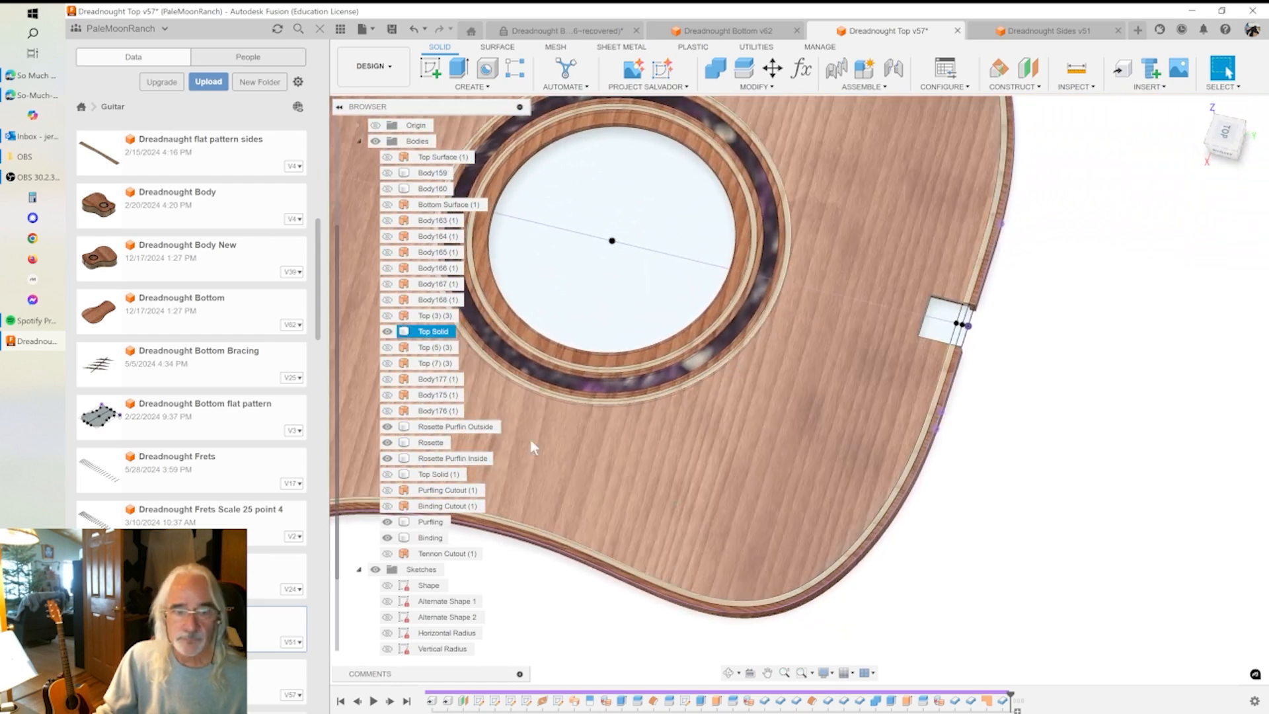
- Hide all sketches and examine the finished top with its rosette, edge strips and tenon notch
{"action": "left_click", "coordinate": [375, 570]}
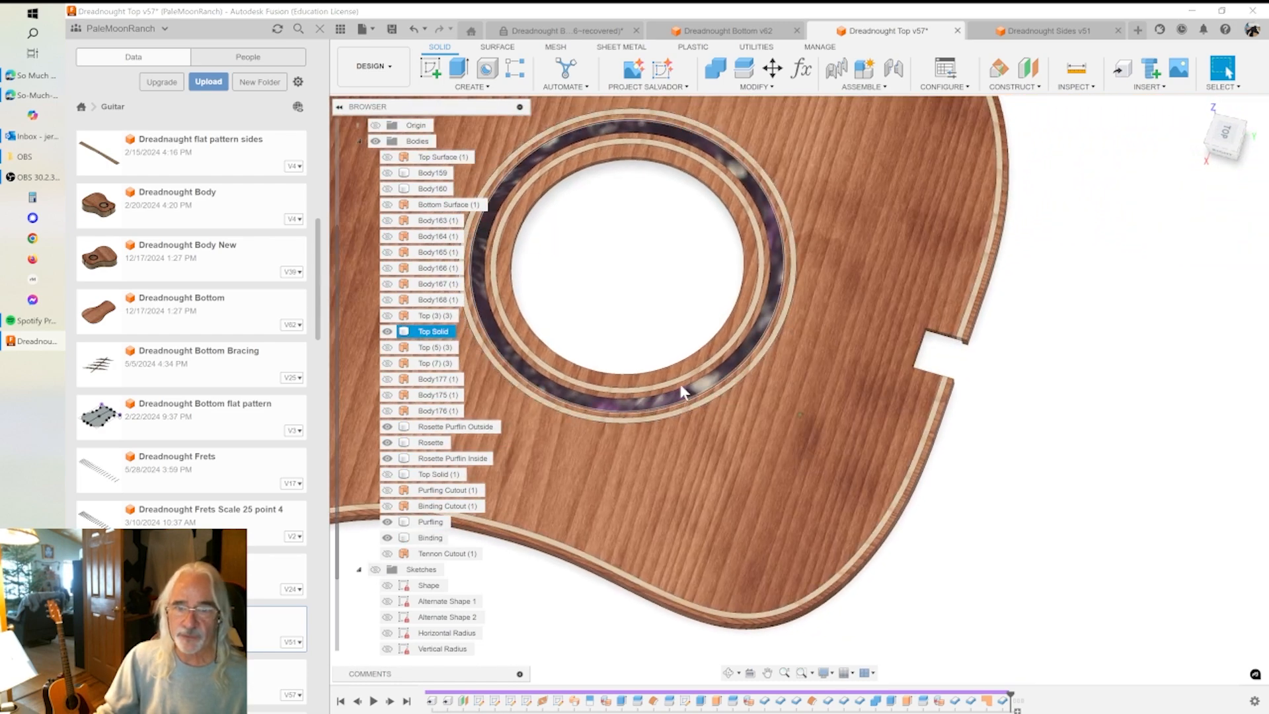
{"action": "scroll", "coordinate": [680, 382], "scroll_direction": "down", "scroll_amount": 6}
{"action": "scroll", "coordinate": [681, 381], "scroll_direction": "up", "scroll_amount": 3}
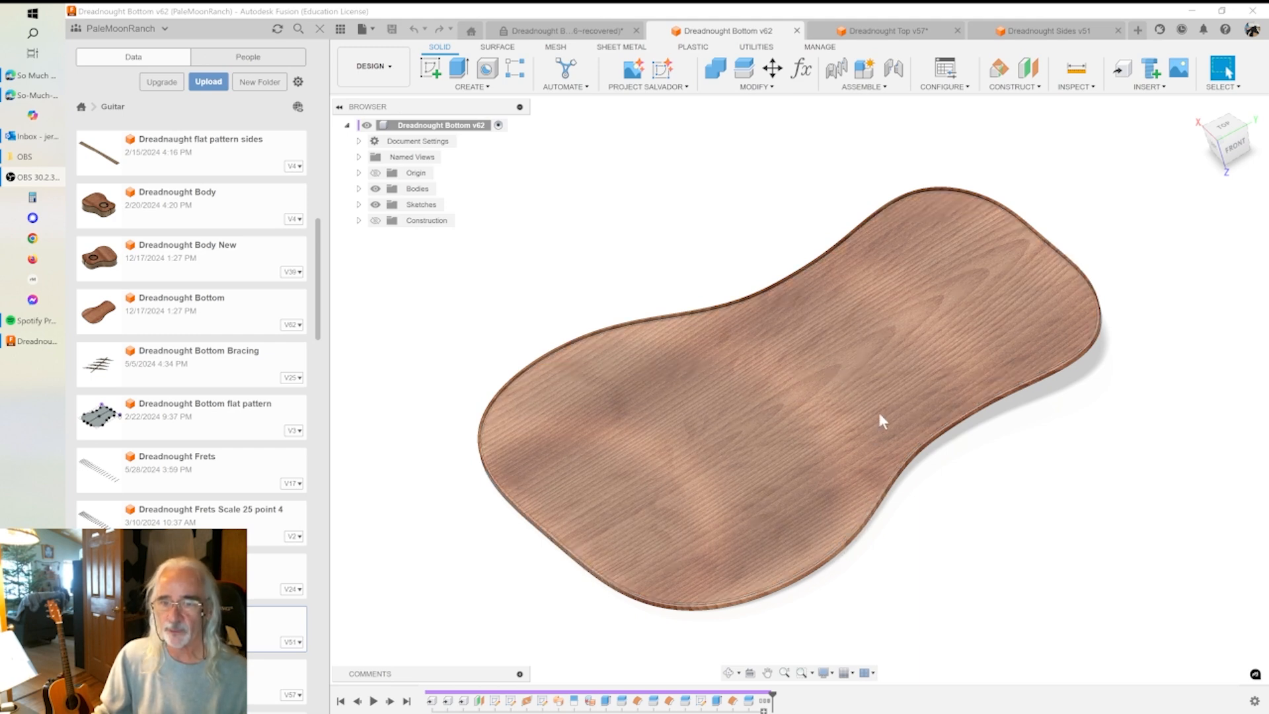
- Switch to the Dreadnought Bottom design and examine the whole bottom plate from an angle
{"action": "middle_click_drag", "start_coordinate": [802, 388], "coordinate": [802, 390], "text": "shift"}
{"action": "scroll", "coordinate": [1048, 371], "scroll_direction": "up", "scroll_amount": 2}
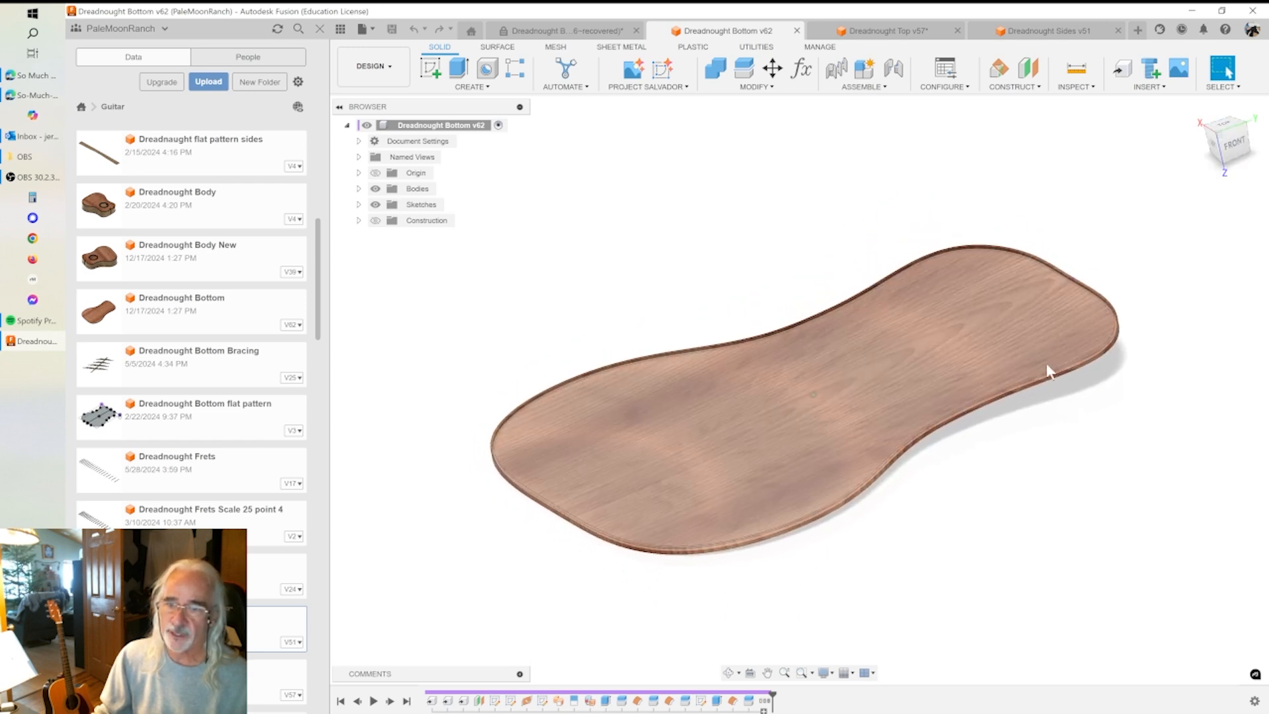
- Roll the history back to just after the extrude of the solid blank, and show the Shape sketch and Body48
{"action": "mouse_move", "coordinate": [1112, 349]}
{"action": "middle_mouse_down", "text": "shift"}
{"action": "mouse_move", "coordinate": [1129, 343]}
{"action": "mouse_move", "coordinate": [1080, 347]}
{"action": "mouse_move", "coordinate": [1057, 295]}
{"action": "mouse_move", "coordinate": [940, 397]}
{"action": "mouse_move", "coordinate": [767, 499]}
{"action": "mouse_move", "coordinate": [659, 501]}
{"action": "mouse_move", "coordinate": [773, 443]}
{"action": "mouse_move", "coordinate": [978, 377]}
{"action": "mouse_move", "coordinate": [757, 591]}
{"action": "middle_mouse_up", "text": "shift"}
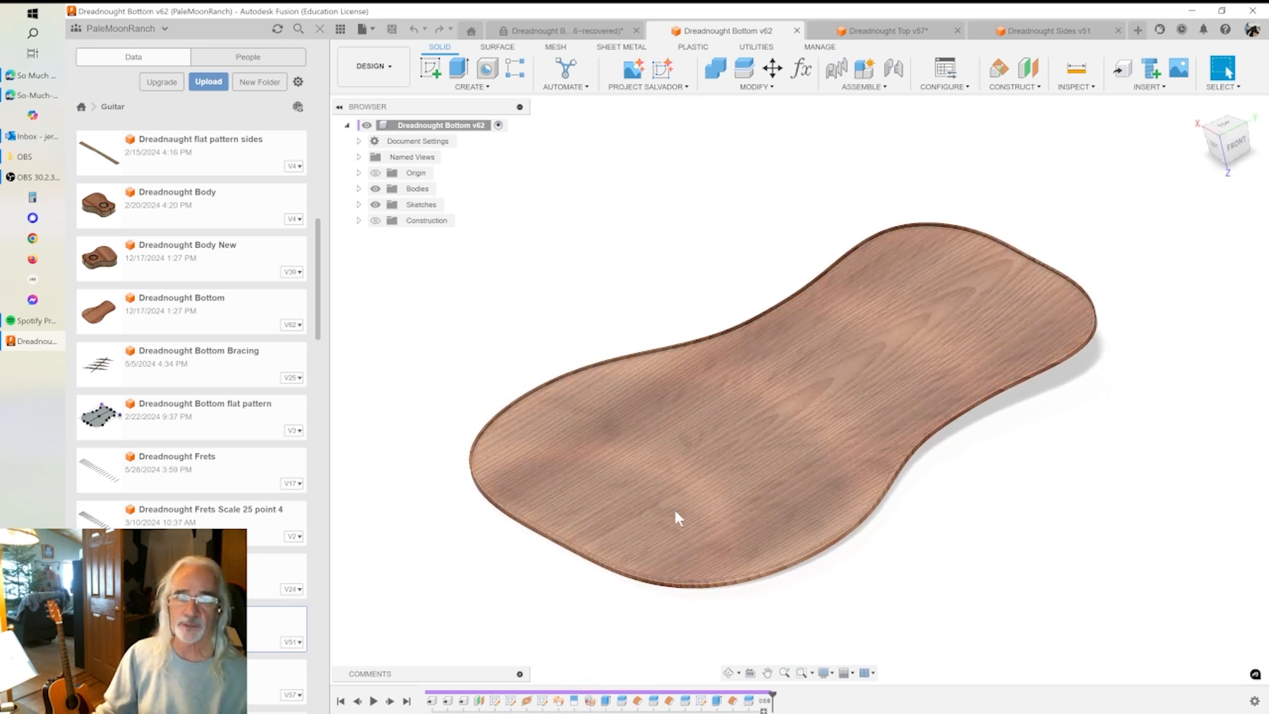
{"action": "left_click_drag", "start_coordinate": [772, 693], "coordinate": [589, 687]}
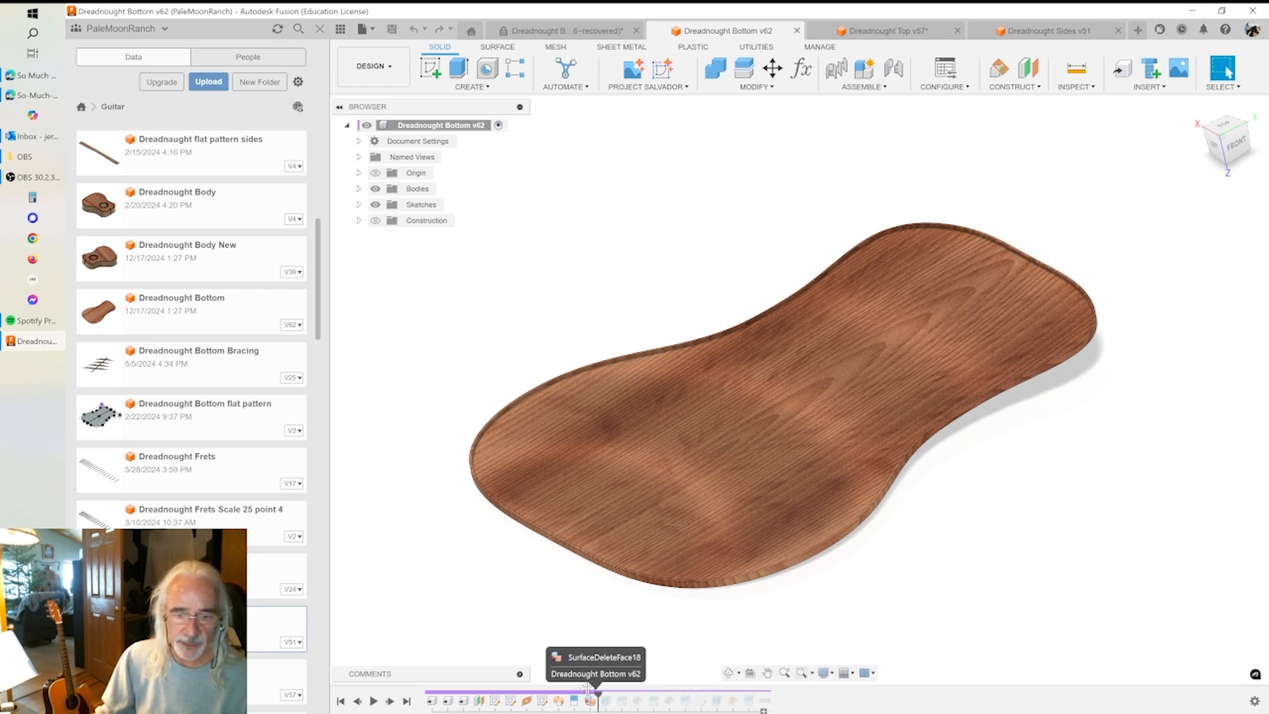
{"action": "left_click_drag", "start_coordinate": [598, 693], "coordinate": [614, 693]}
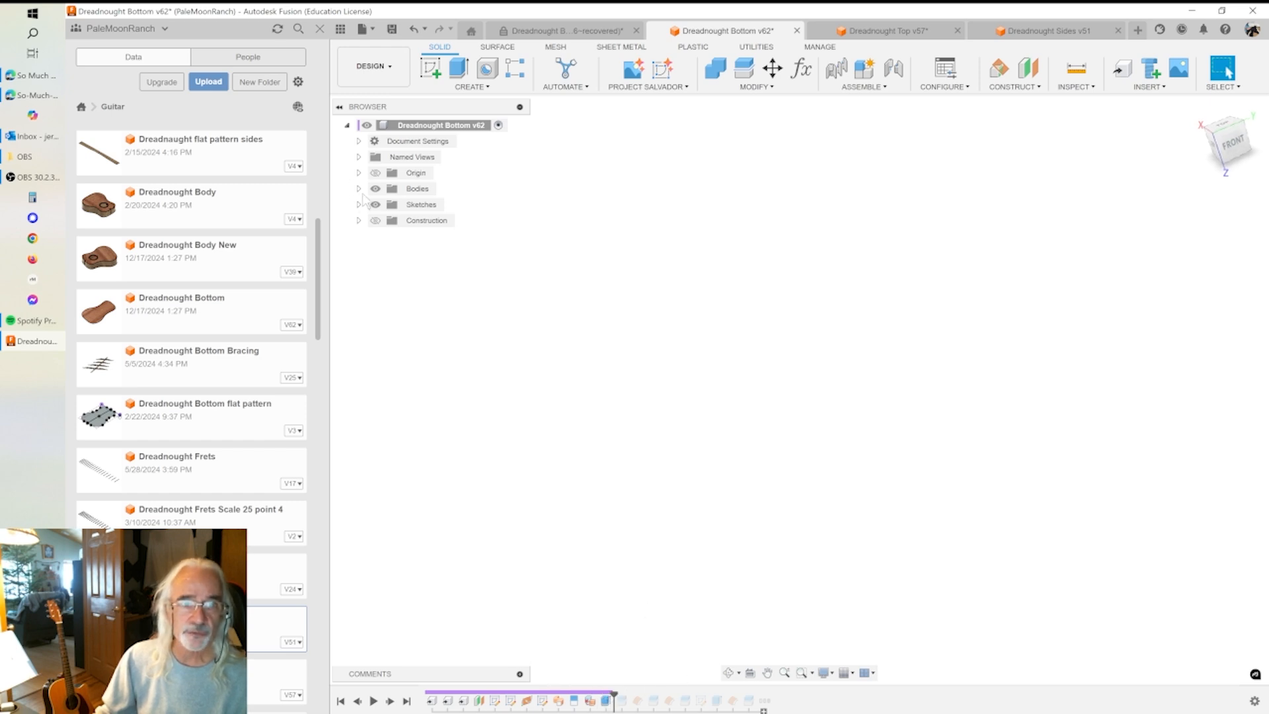
{"action": "left_click", "coordinate": [359, 190]}
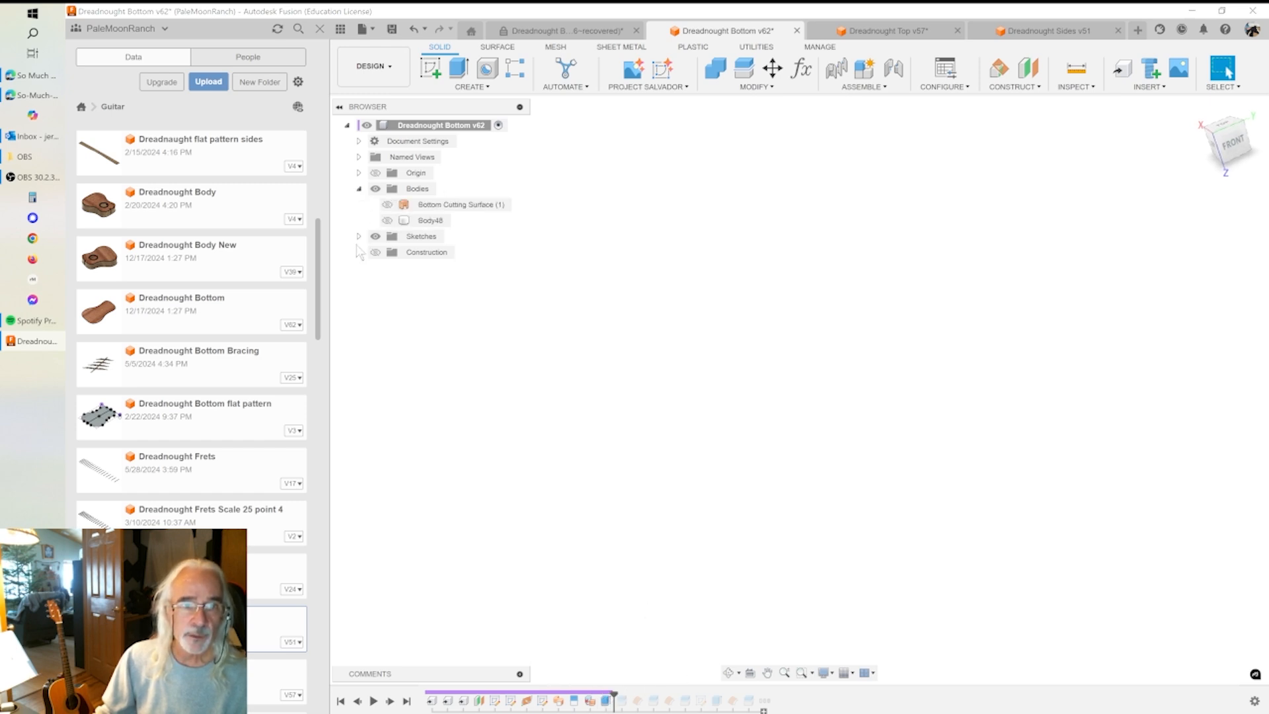
{"action": "left_click", "coordinate": [358, 236]}
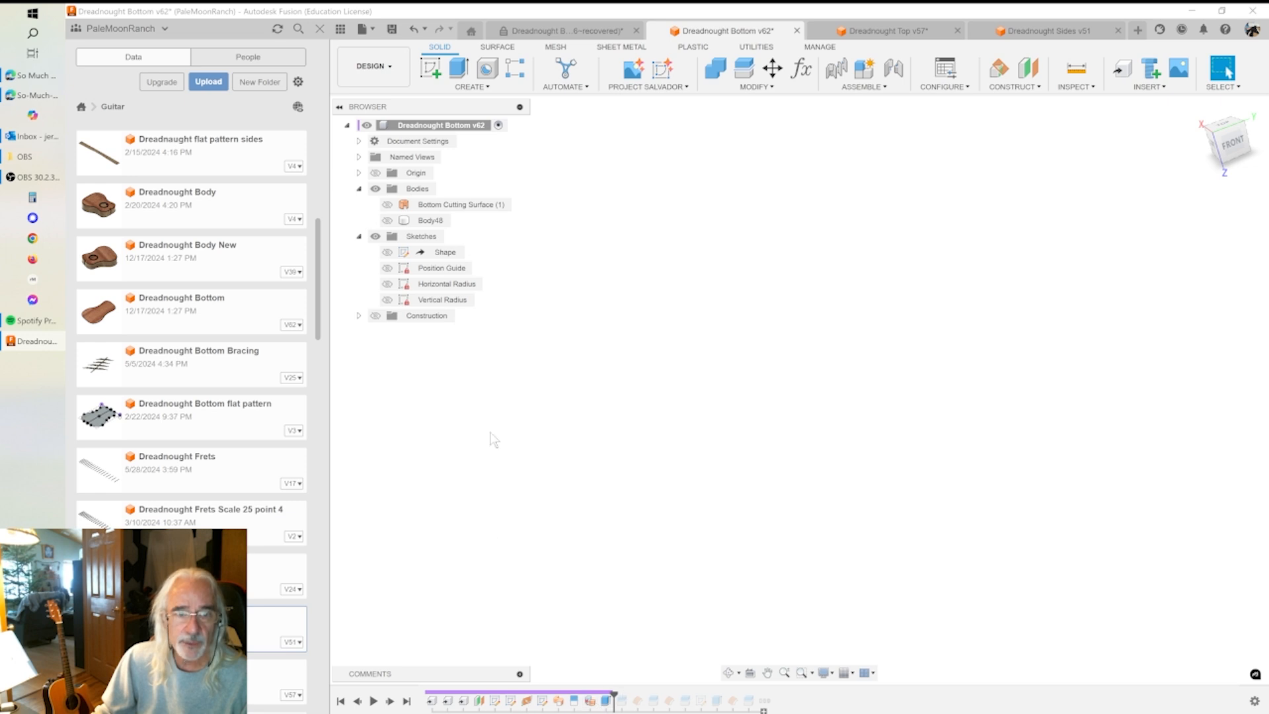
{"action": "left_click", "coordinate": [388, 254]}
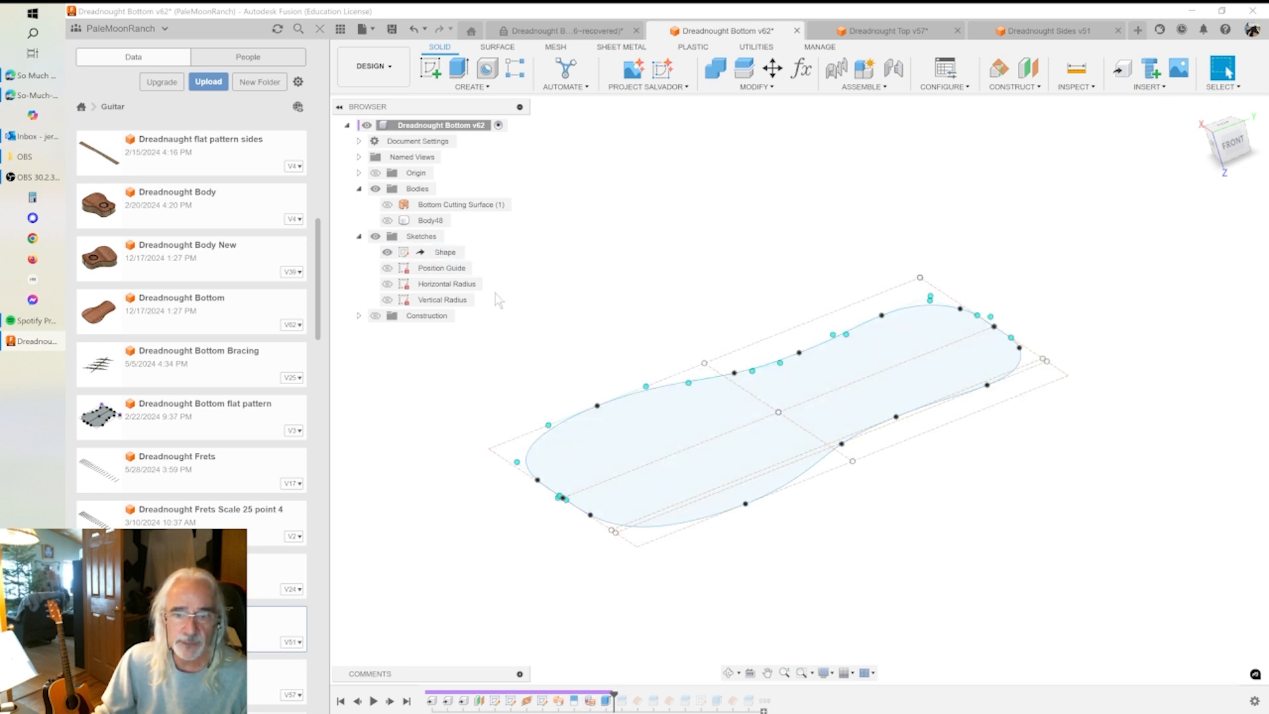
{"action": "left_click", "coordinate": [387, 220]}
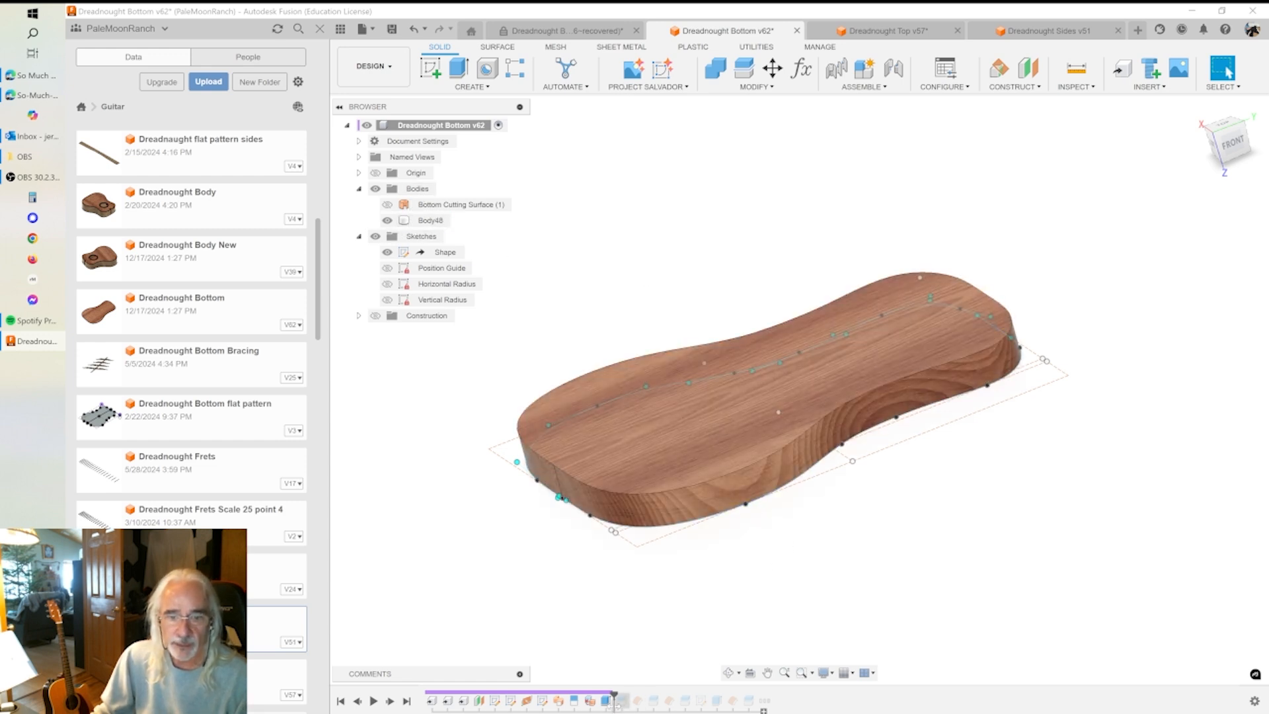
- Open the blank's extrude for editing, examine it from the side, and cancel the edit
{"action": "double_click", "coordinate": [750, 320]}
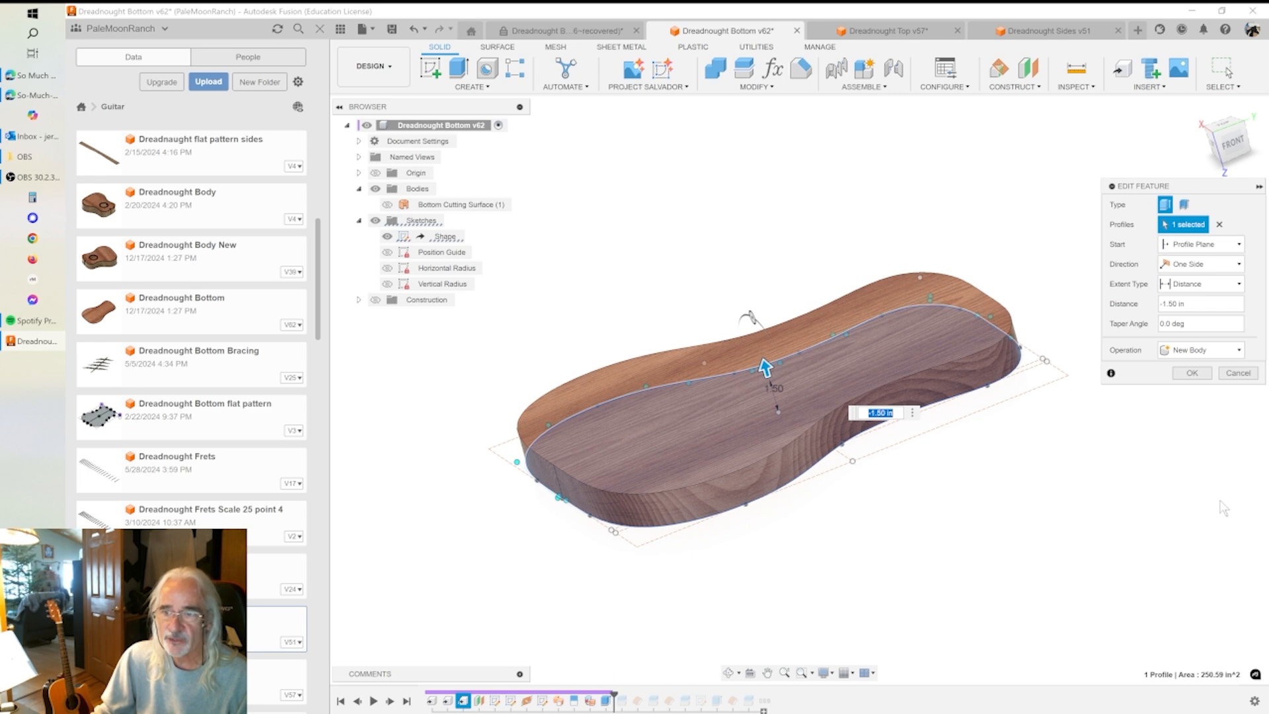
{"action": "middle_click_drag", "start_coordinate": [1221, 562], "coordinate": [1125, 453], "text": "shift"}
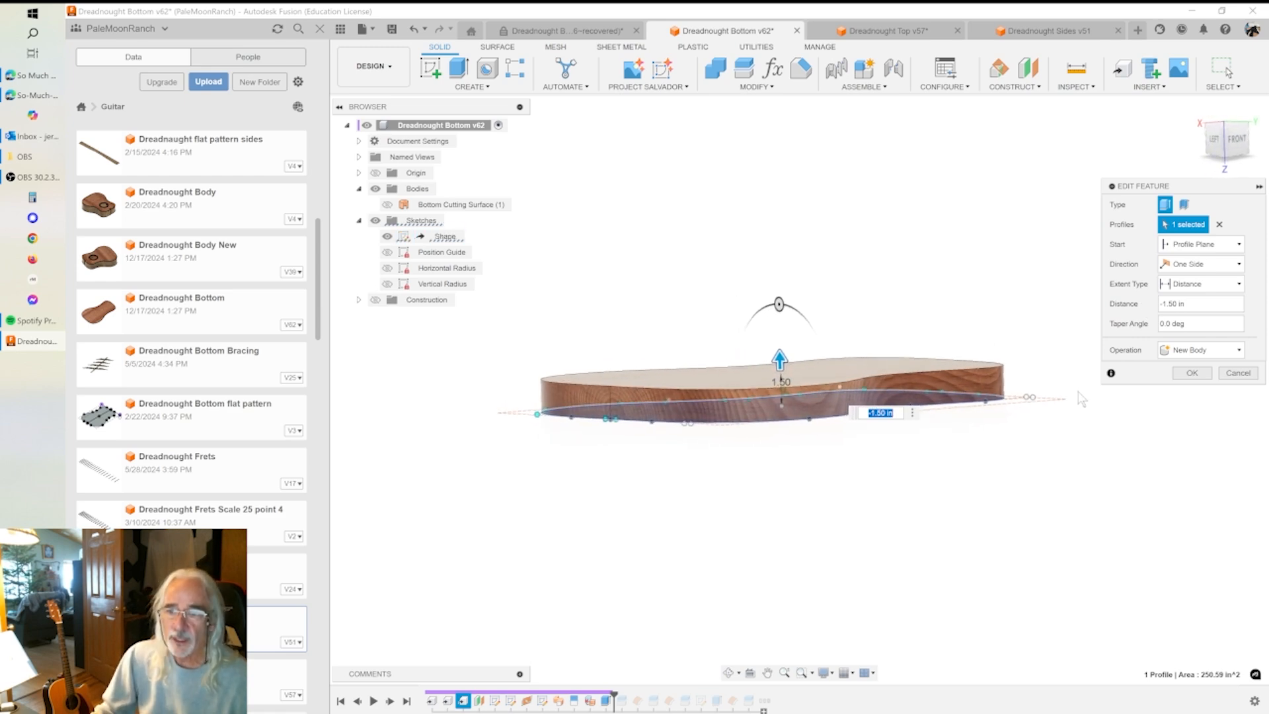
{"action": "left_click", "coordinate": [1223, 145]}
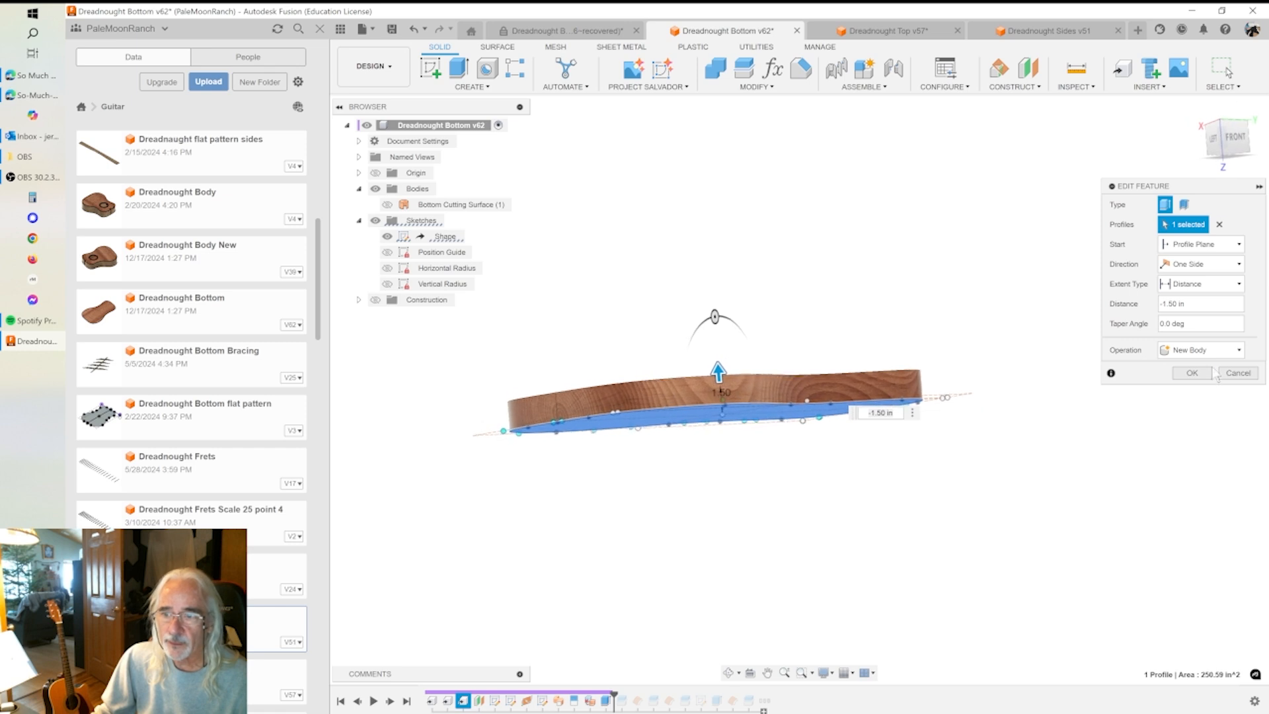
{"action": "left_click", "coordinate": [1236, 374]}
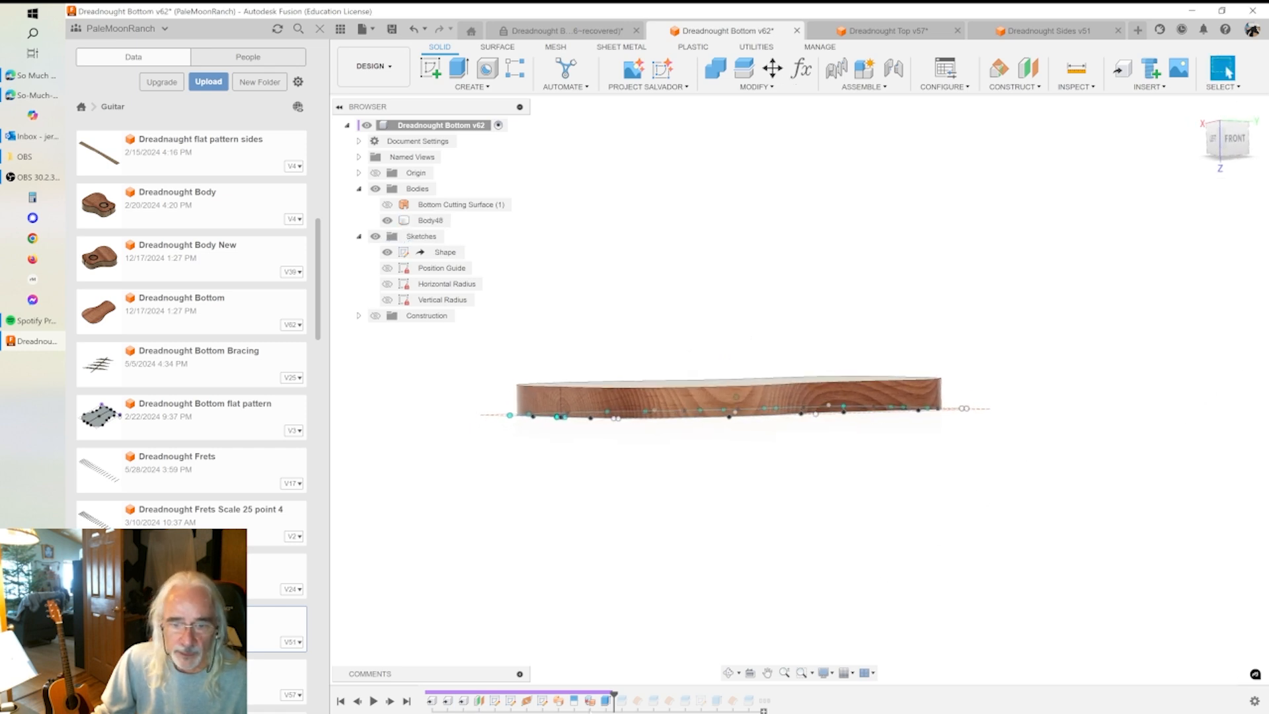
- Advance the history past the split by Bottom Cutting Surface, and examine the split with Body49 shown and hidden
{"action": "left_click_drag", "start_coordinate": [614, 696], "coordinate": [628, 698]}
{"action": "double_click", "coordinate": [623, 701]}
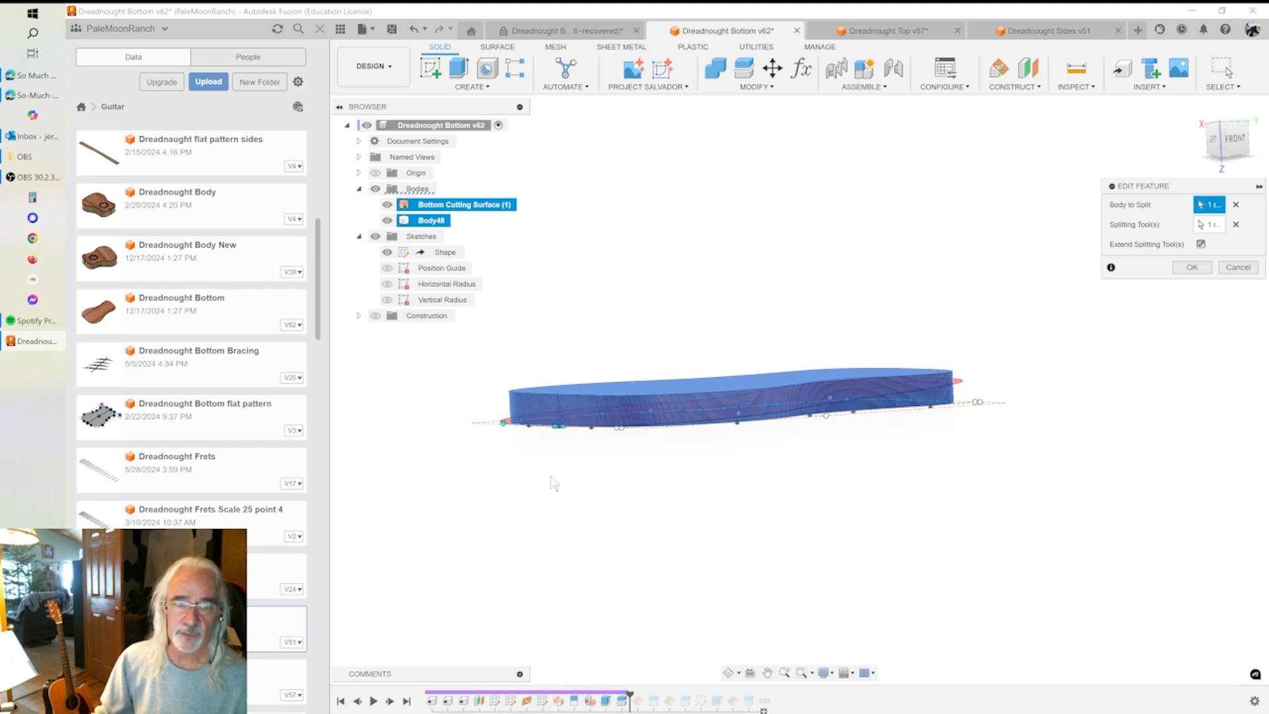
{"action": "mouse_move", "coordinate": [529, 439]}
{"action": "middle_mouse_down", "text": "shift"}
{"action": "mouse_move", "coordinate": [576, 407]}
{"action": "mouse_move", "coordinate": [994, 408]}
{"action": "mouse_move", "coordinate": [1182, 308]}
{"action": "middle_mouse_up", "text": "shift"}
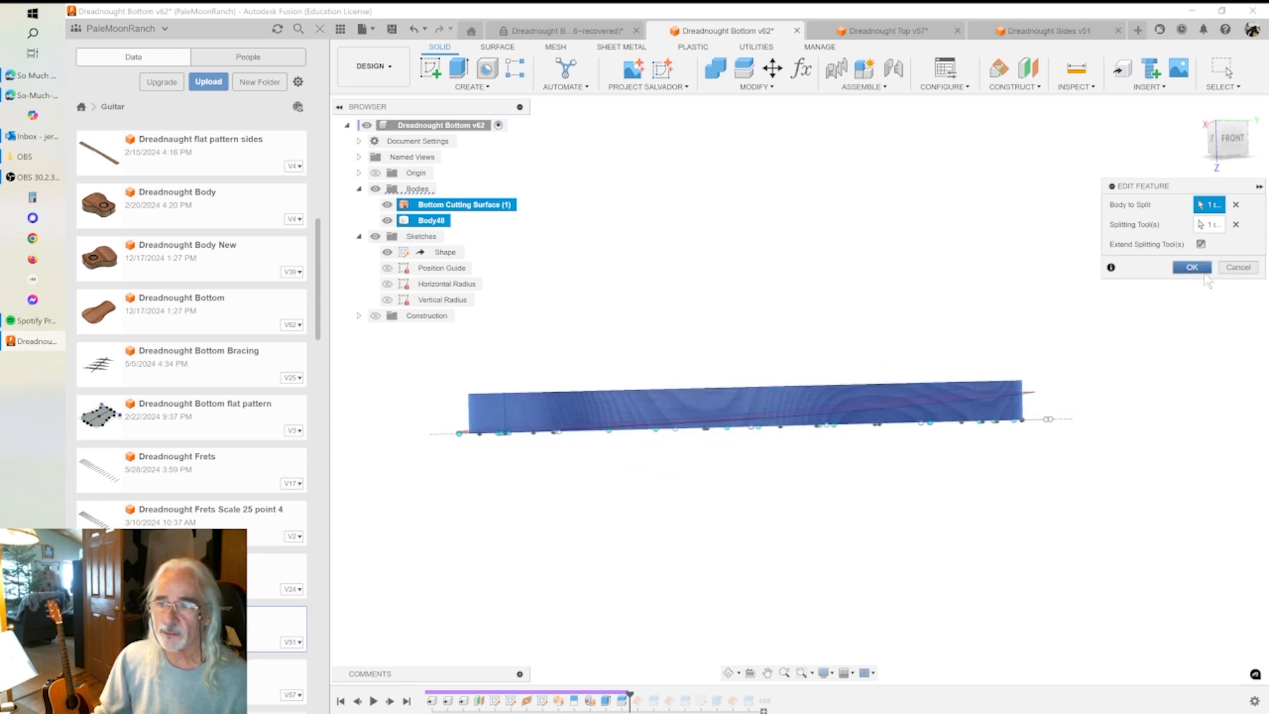
{"action": "left_click", "coordinate": [1201, 269]}
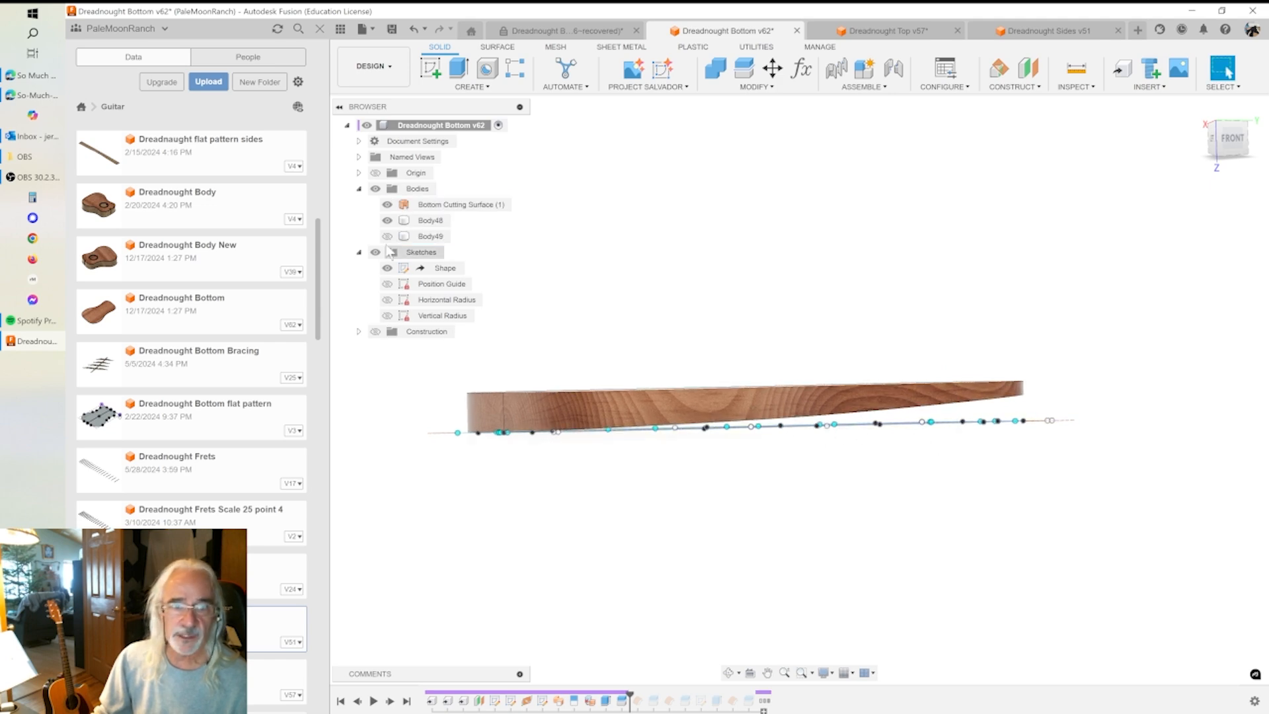
{"action": "left_click", "coordinate": [387, 237]}
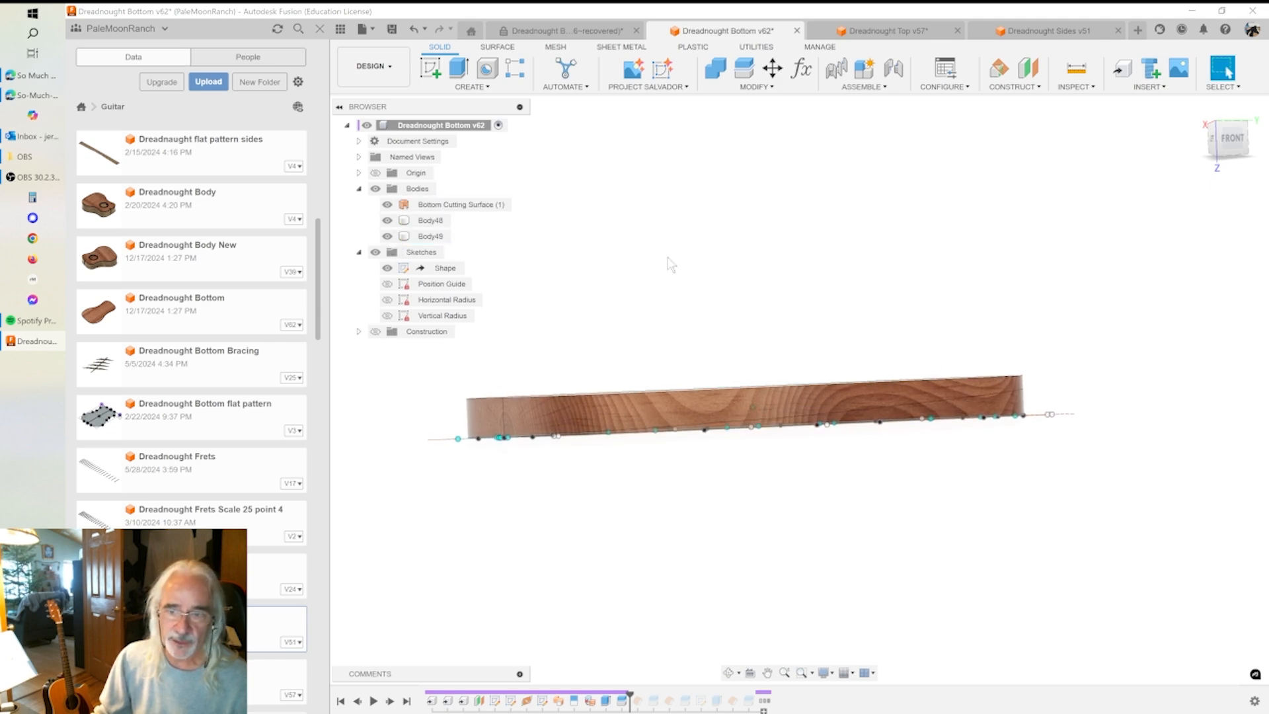
{"action": "left_click", "coordinate": [387, 237]}
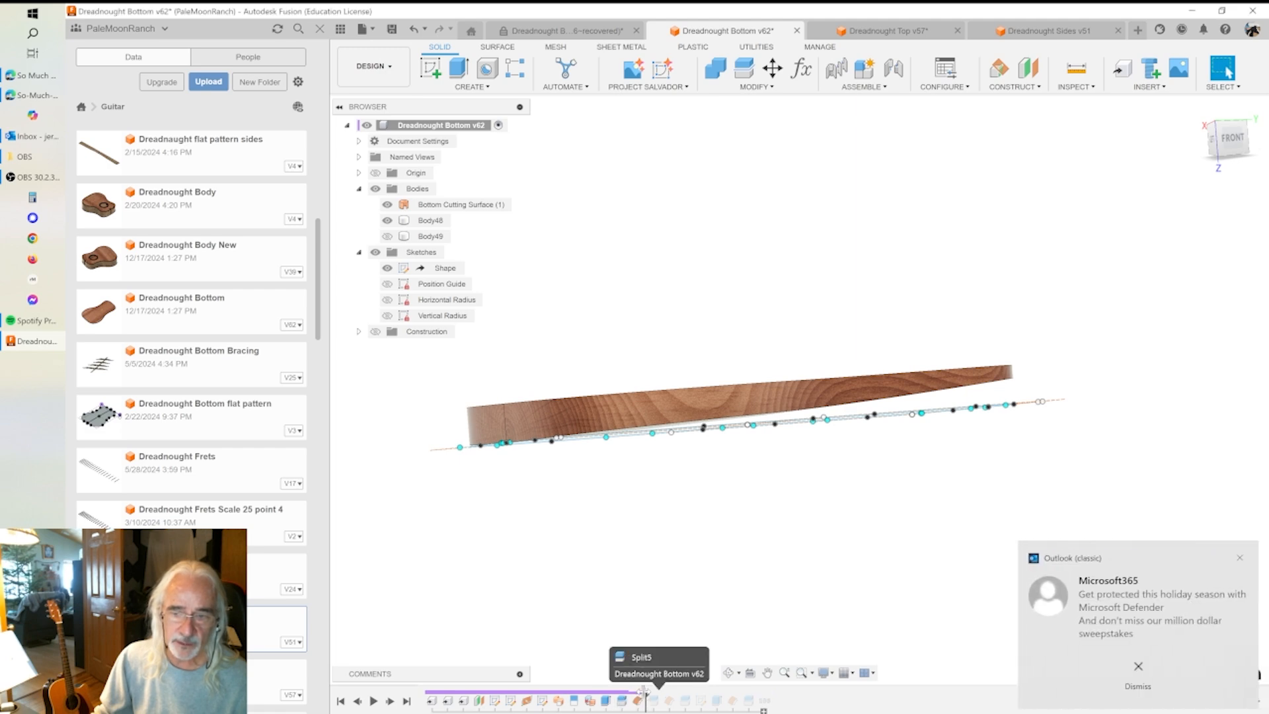
- Advance the history past Middle Cutting Surface and its split, and hide Body48 to isolate the thin Bottom plate
{"action": "left_click_drag", "start_coordinate": [643, 691], "coordinate": [646, 690]}
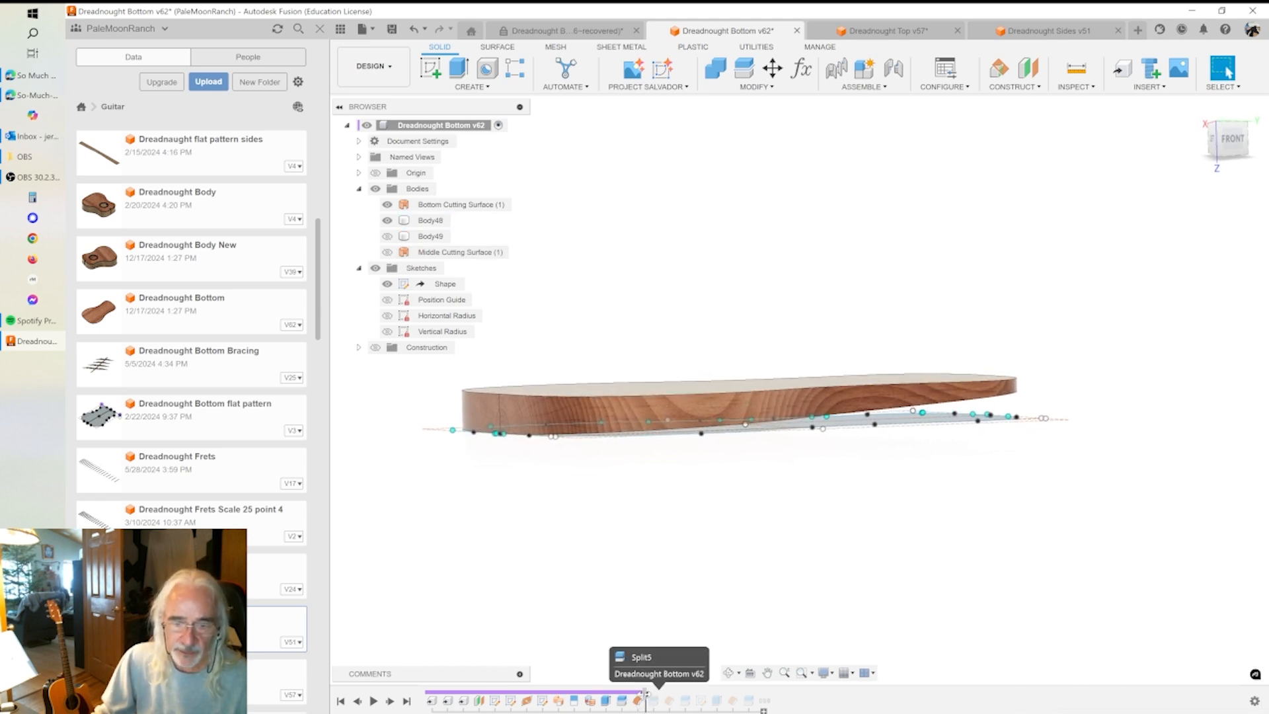
{"action": "left_click_drag", "start_coordinate": [661, 692], "coordinate": [663, 692]}
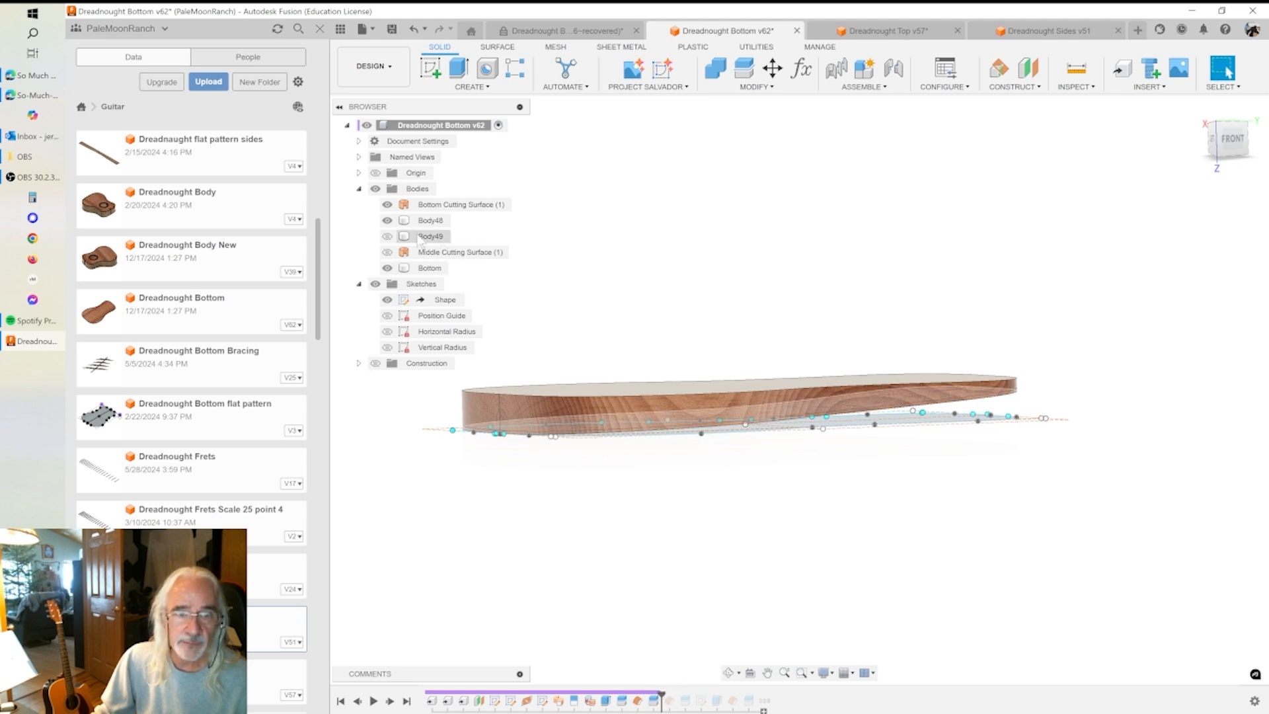
{"action": "left_click", "coordinate": [387, 221]}
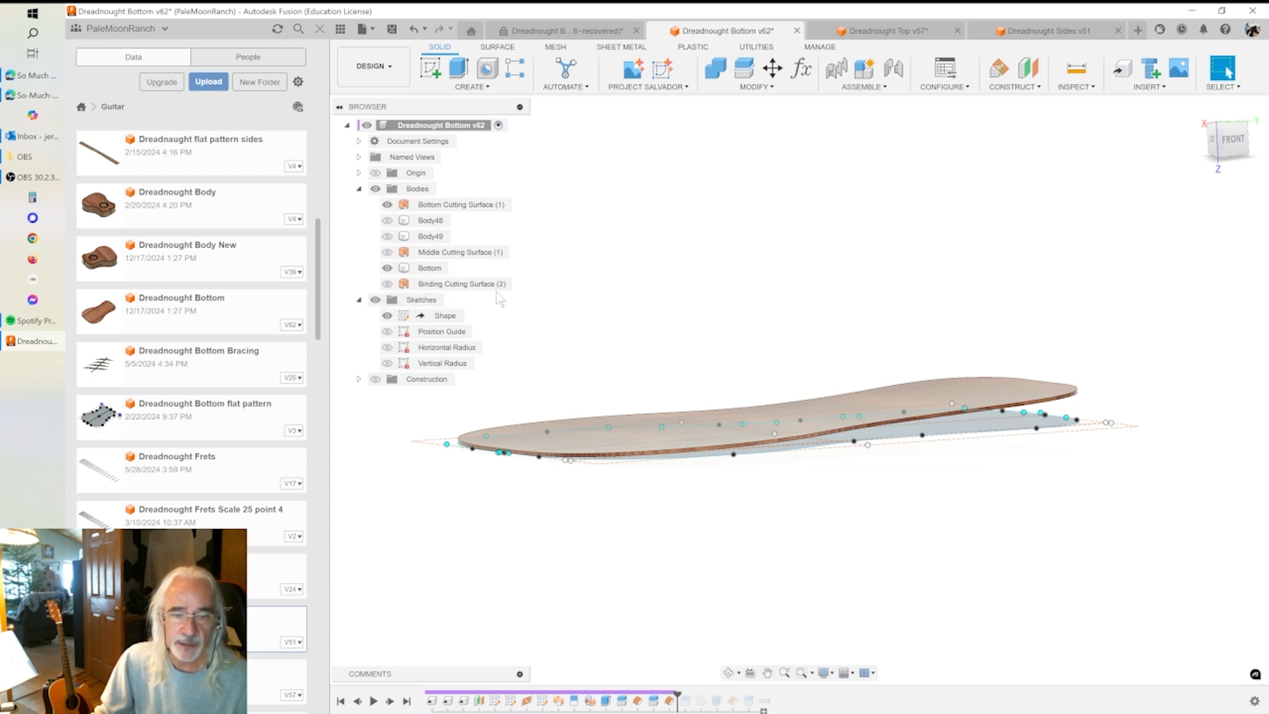
- Review and cancel the binding surface offset edit, and examine Binding Cutting Surface (2) alone and with the Bottom body
{"action": "left_click", "coordinate": [456, 283]}
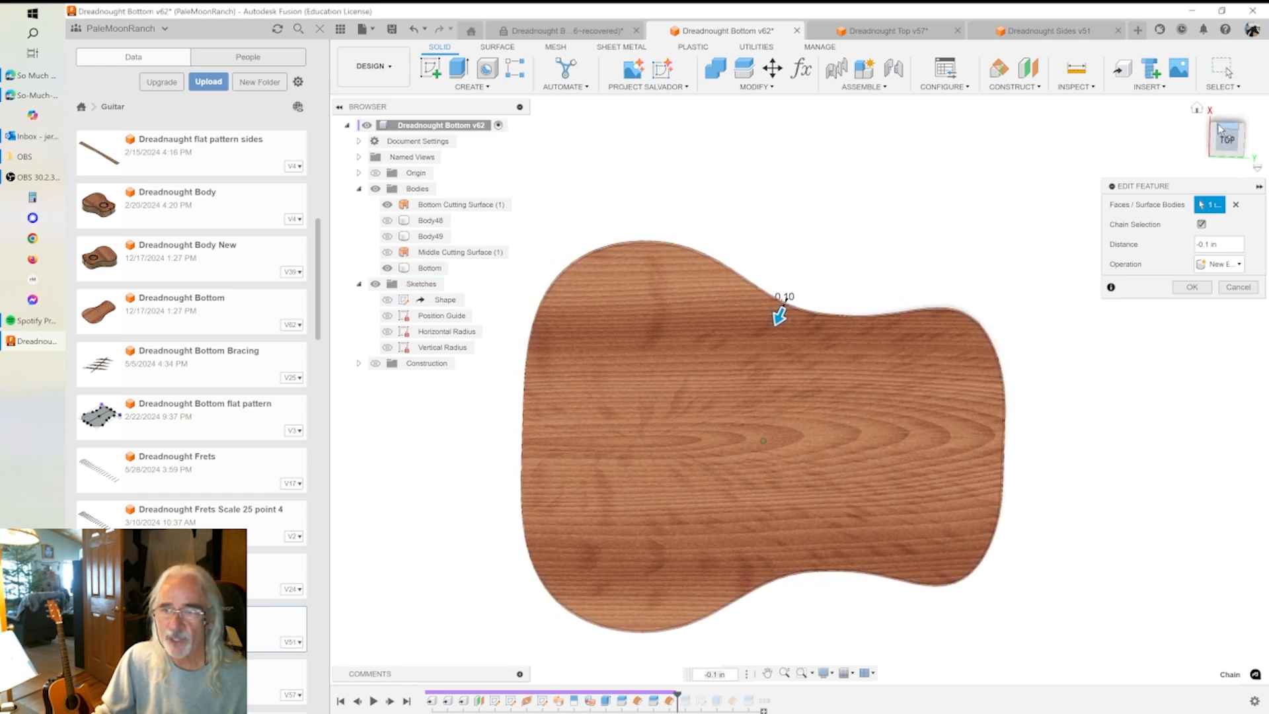
{"action": "left_click", "coordinate": [1248, 287]}
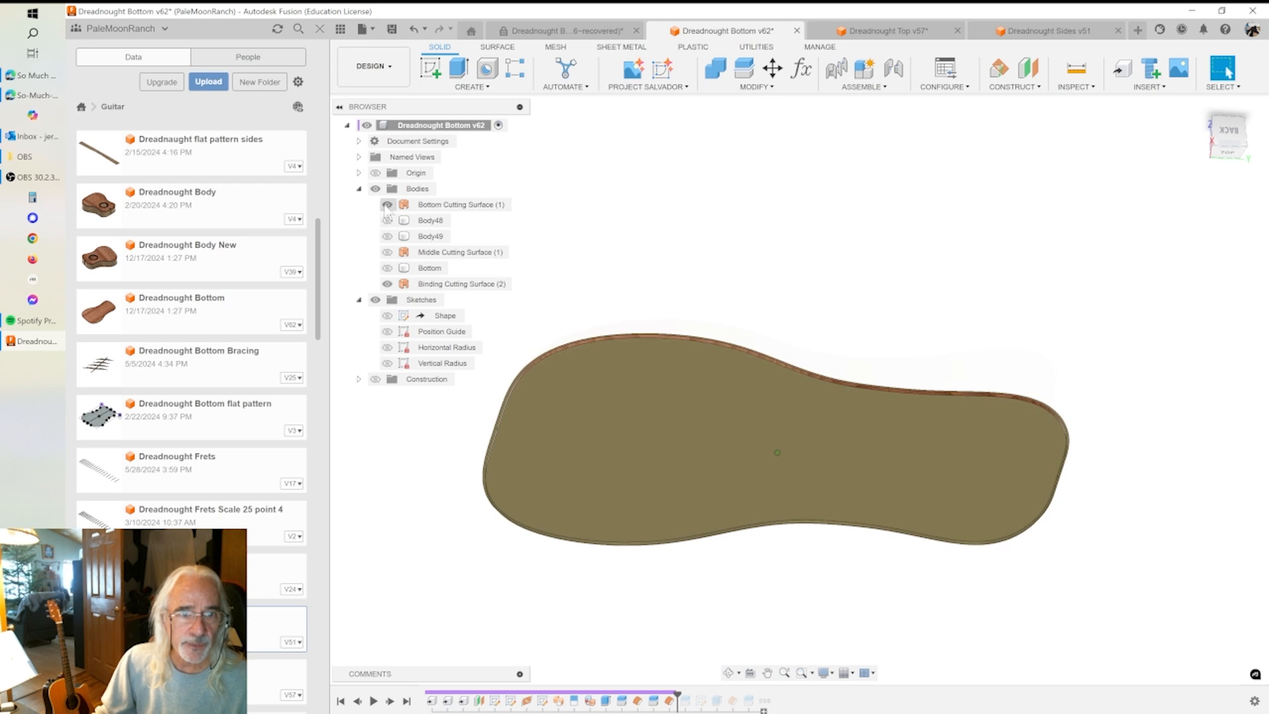
{"action": "left_click", "coordinate": [387, 205]}
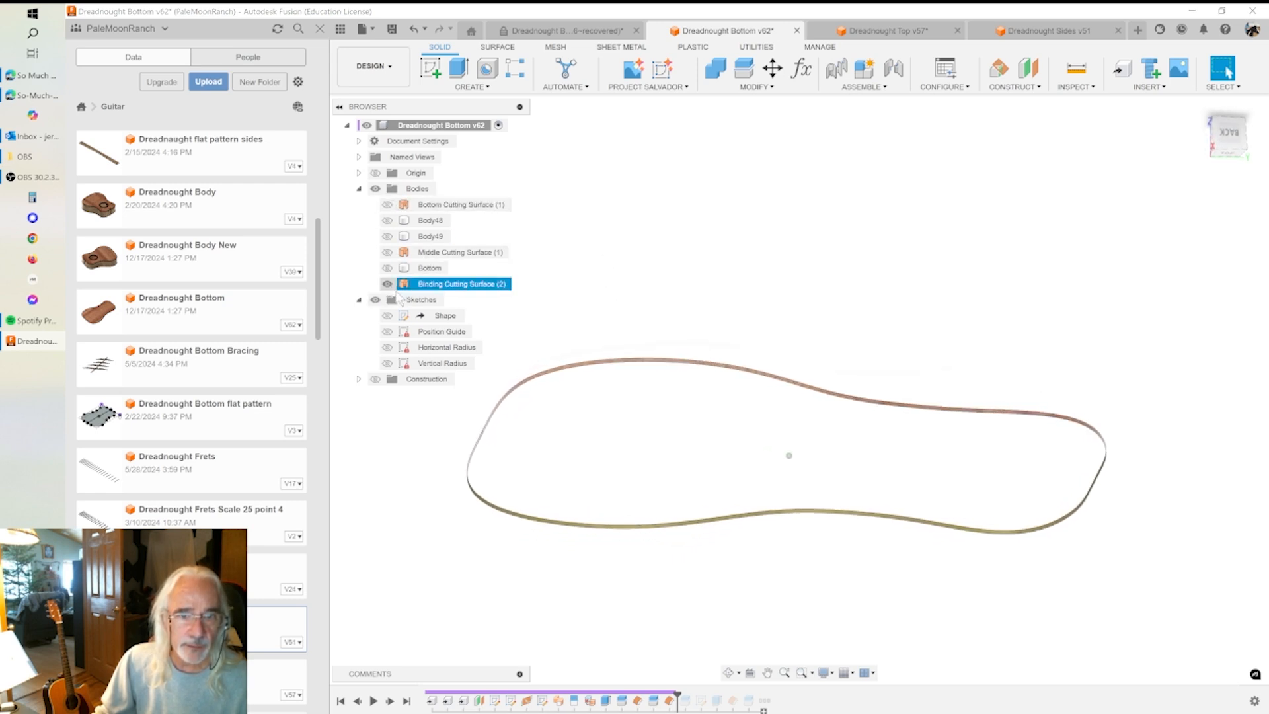
{"action": "left_click", "coordinate": [388, 267]}
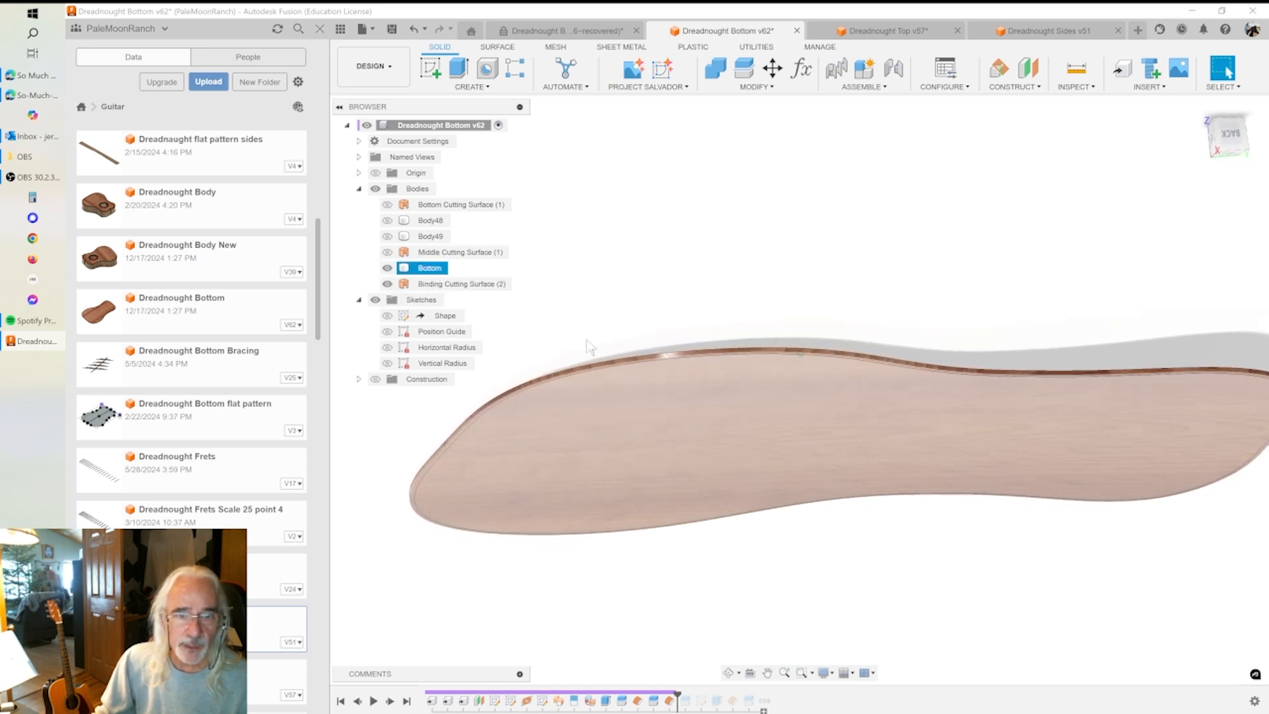
{"action": "left_click", "coordinate": [567, 375]}
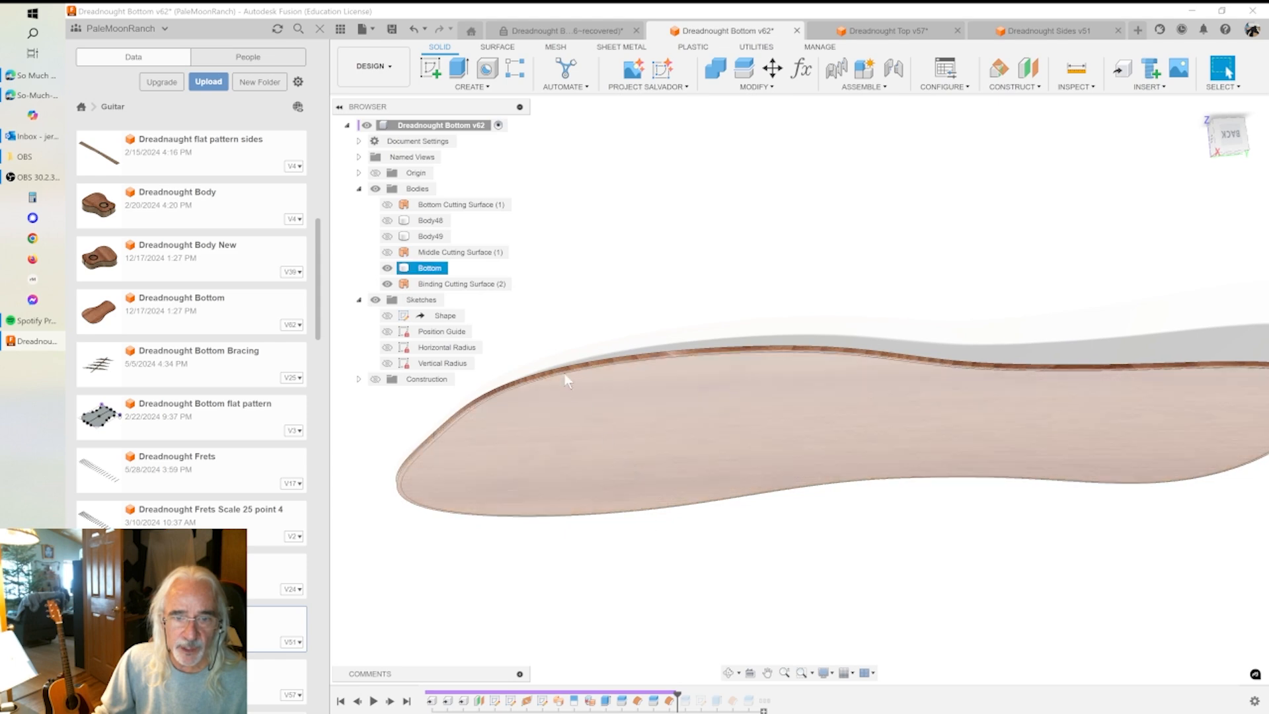
- Highlight the split that forms the Bottom plate, and reopen the binding surface offset to examine its edge faces from below
{"action": "left_click", "coordinate": [653, 701]}
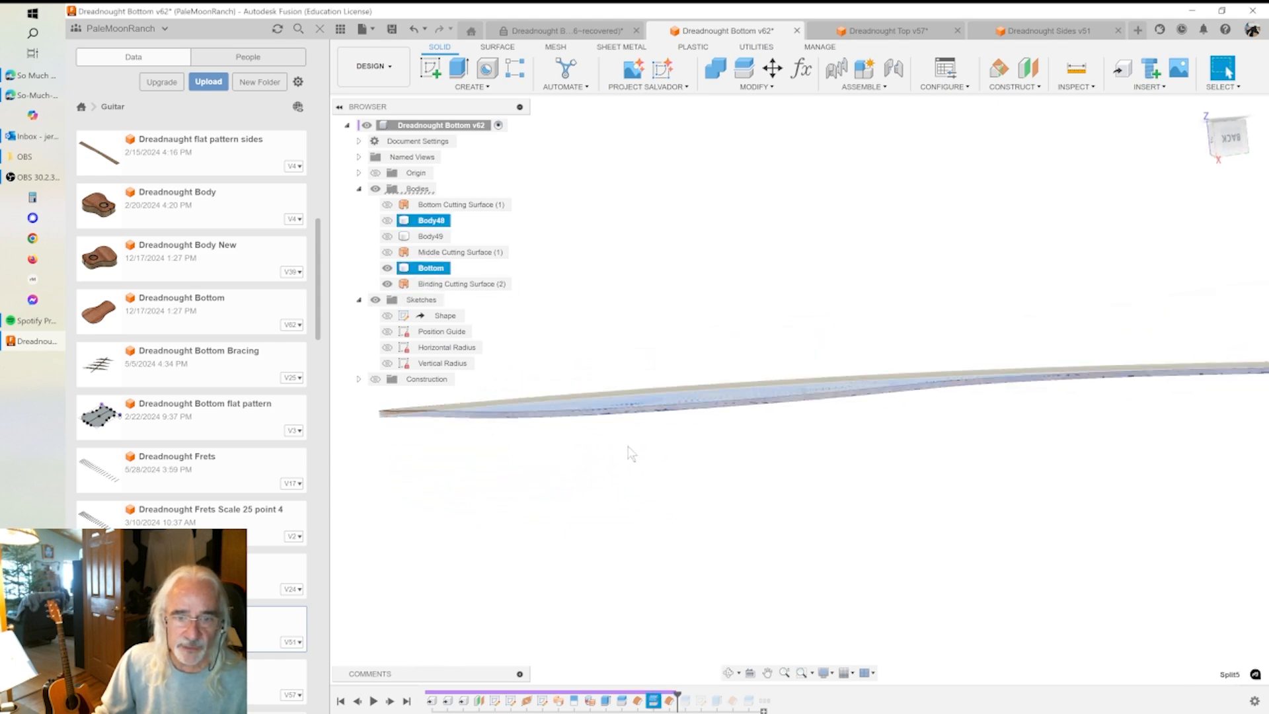
{"action": "double_click", "coordinate": [669, 701]}
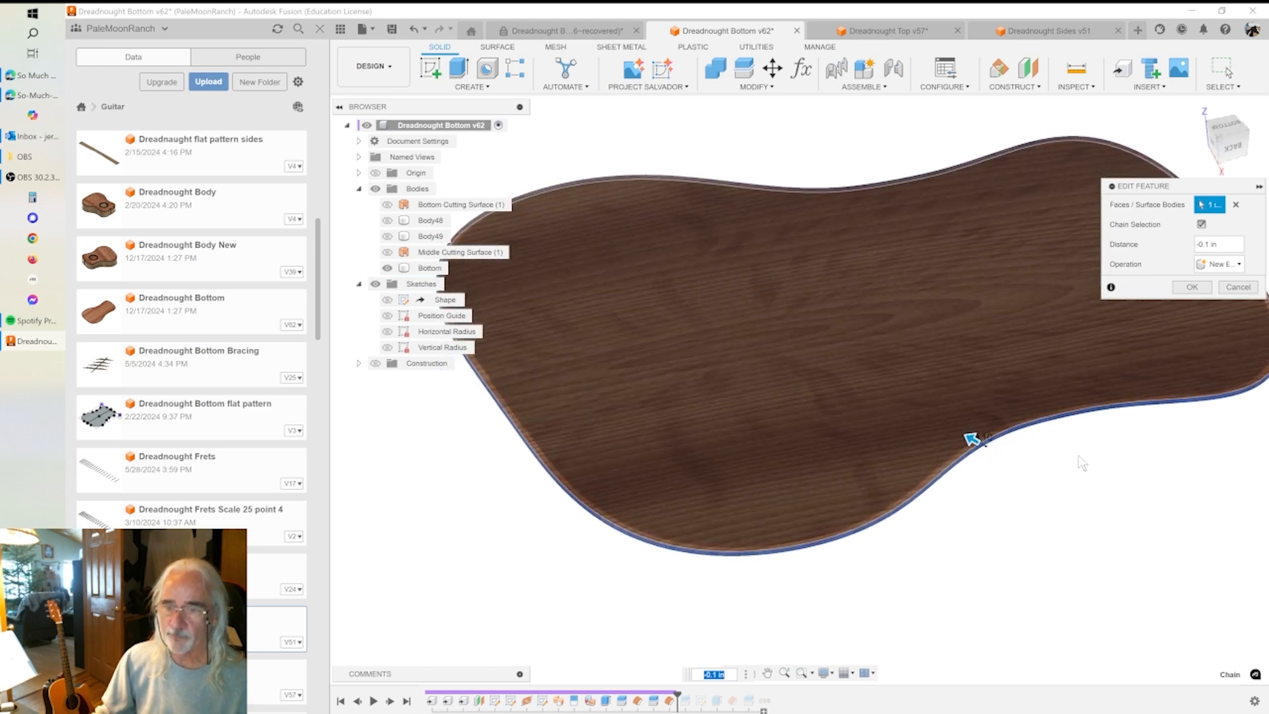
{"action": "left_click", "coordinate": [1206, 288]}
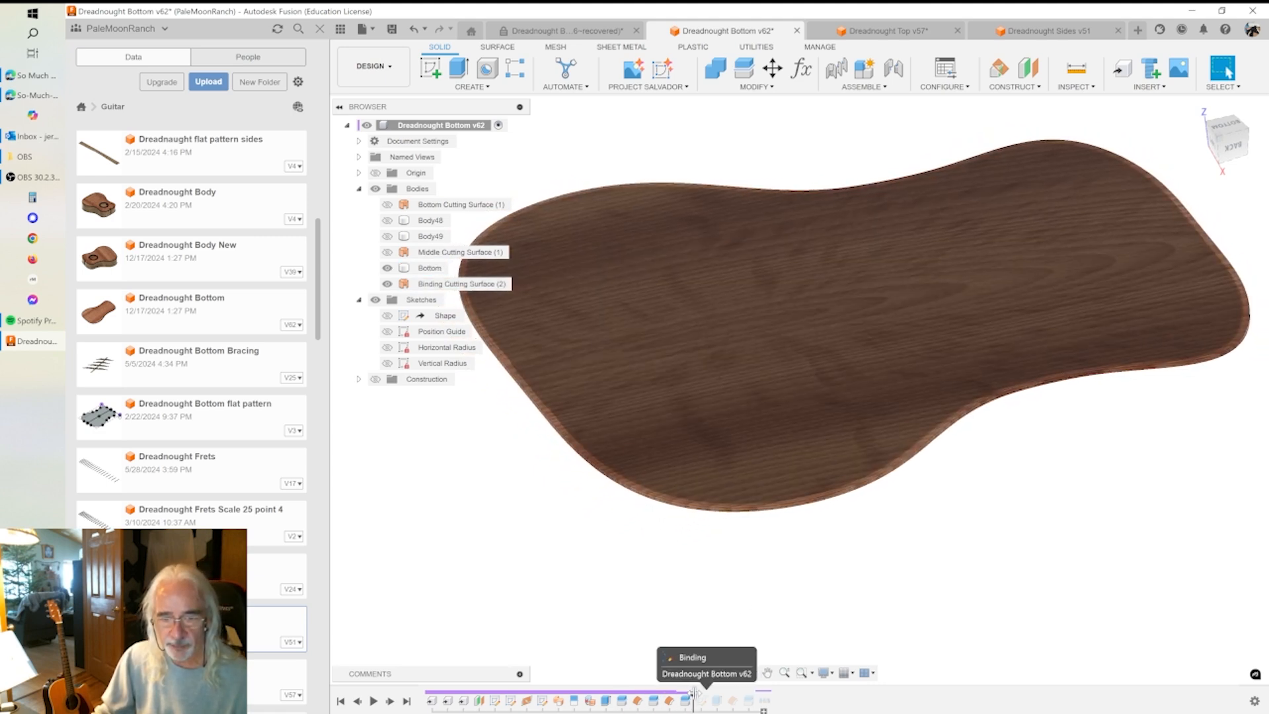
- Advance the history past the split of Bottom by Binding Cutting Surface (2), review that split, and examine Bottom with Bottom (1)
{"action": "left_click_drag", "start_coordinate": [694, 693], "coordinate": [694, 694]}
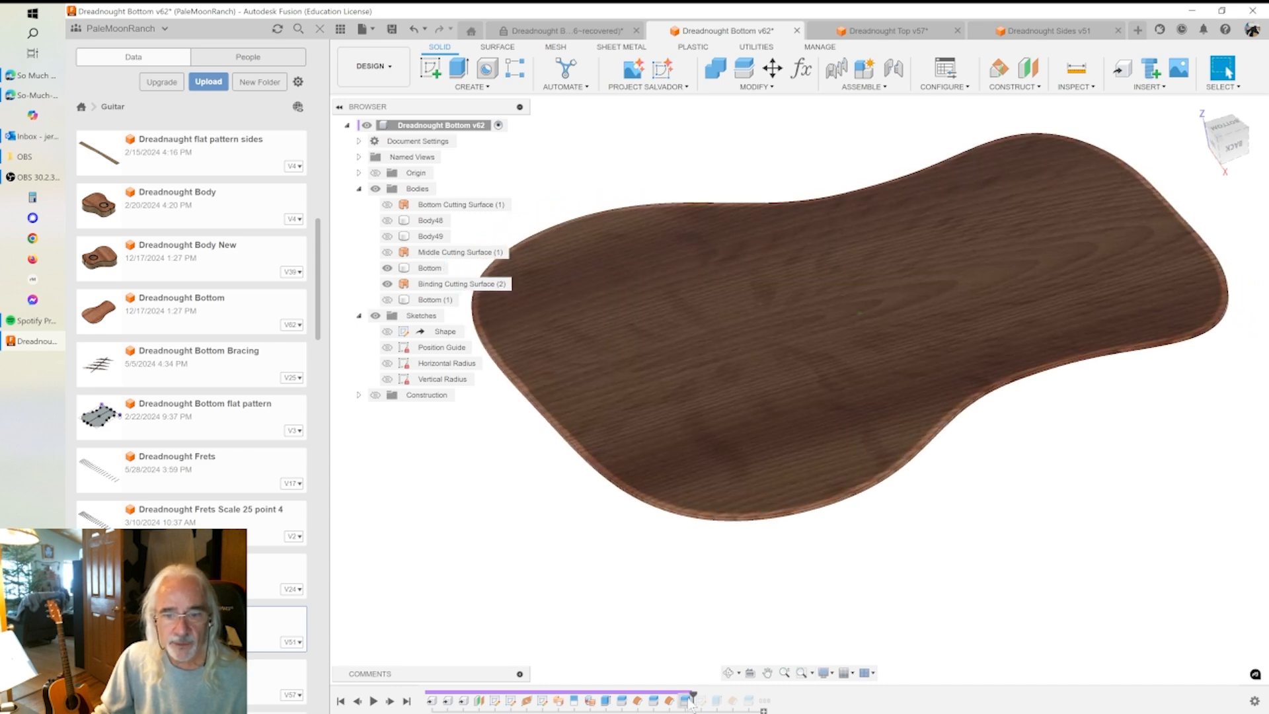
{"action": "double_click", "coordinate": [687, 701]}
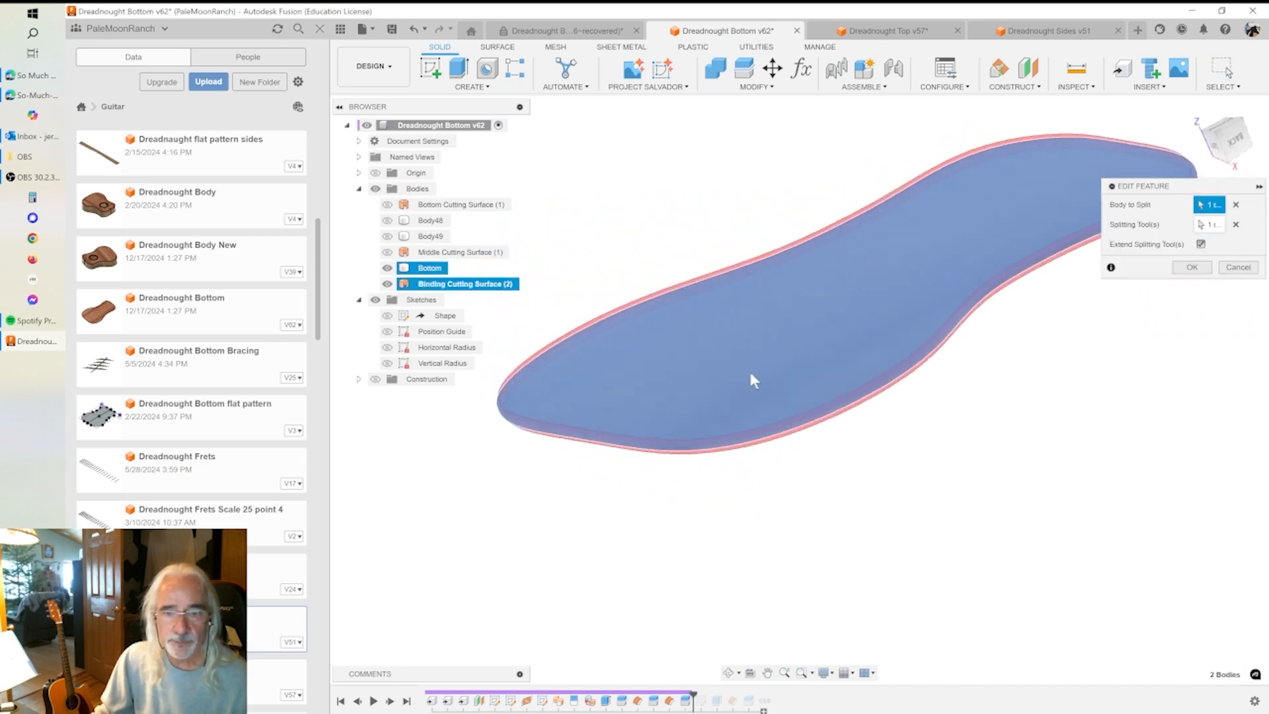
{"action": "left_click", "coordinate": [1203, 271]}
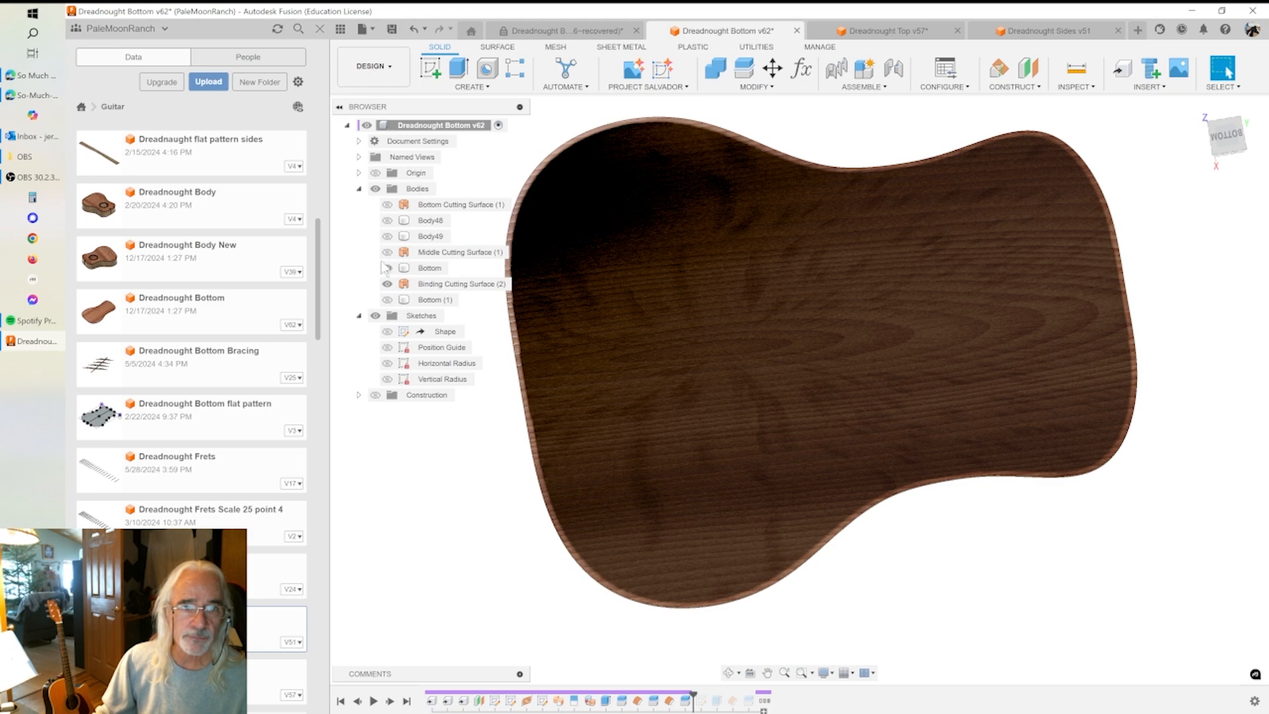
{"action": "left_click", "coordinate": [387, 267]}
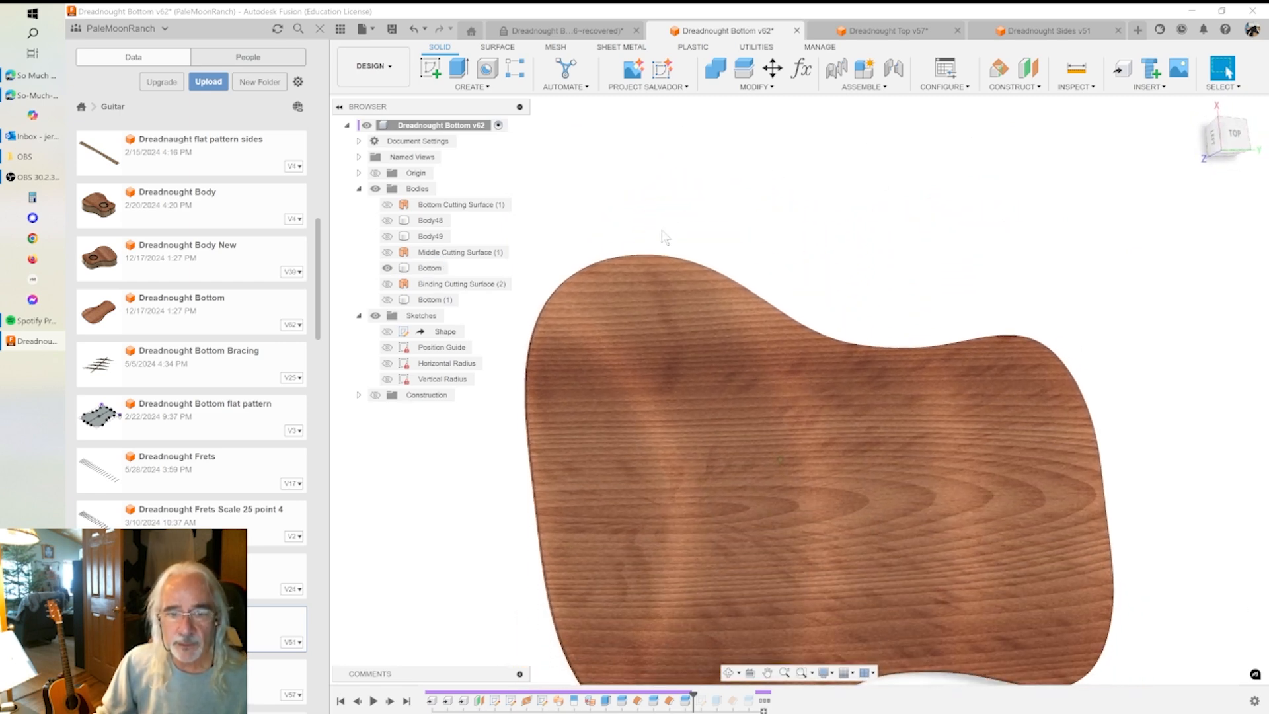
{"action": "left_click", "coordinate": [389, 301]}
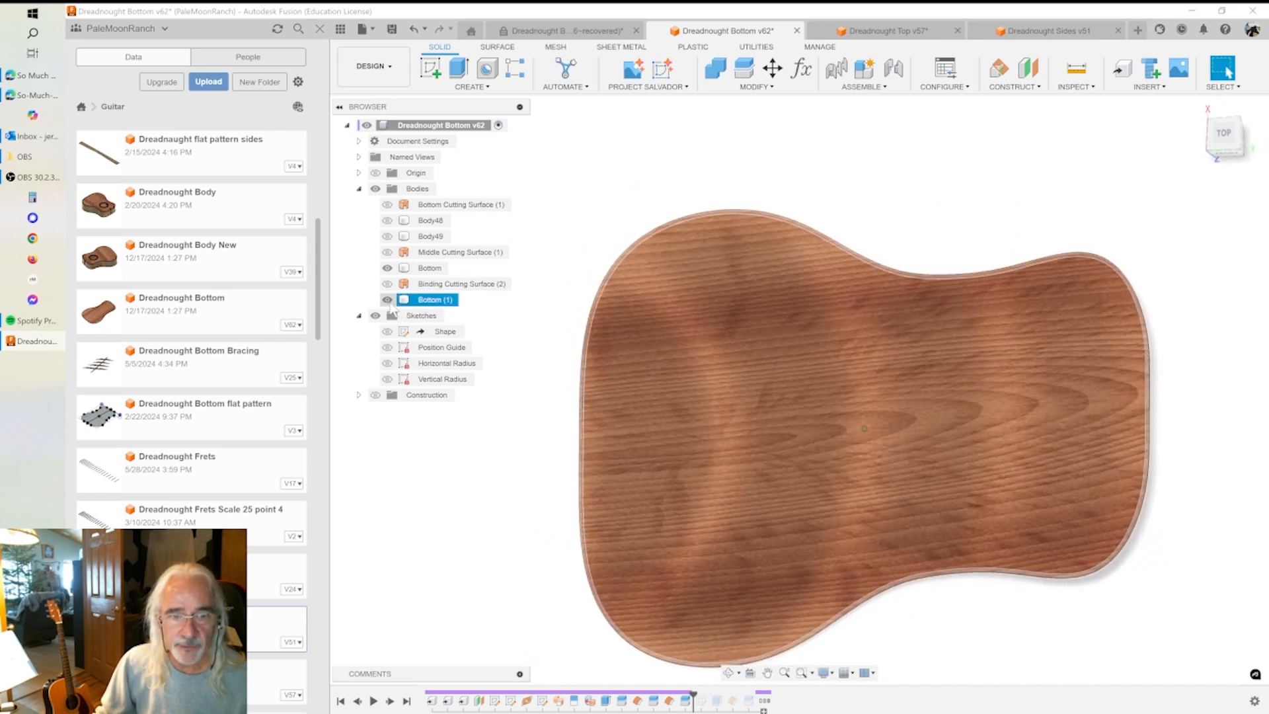
- Advance the history past the Binding sketch, open the sketch to examine its offset outline, and finish it
{"action": "scroll", "coordinate": [531, 321], "scroll_direction": "down", "scroll_amount": 5}
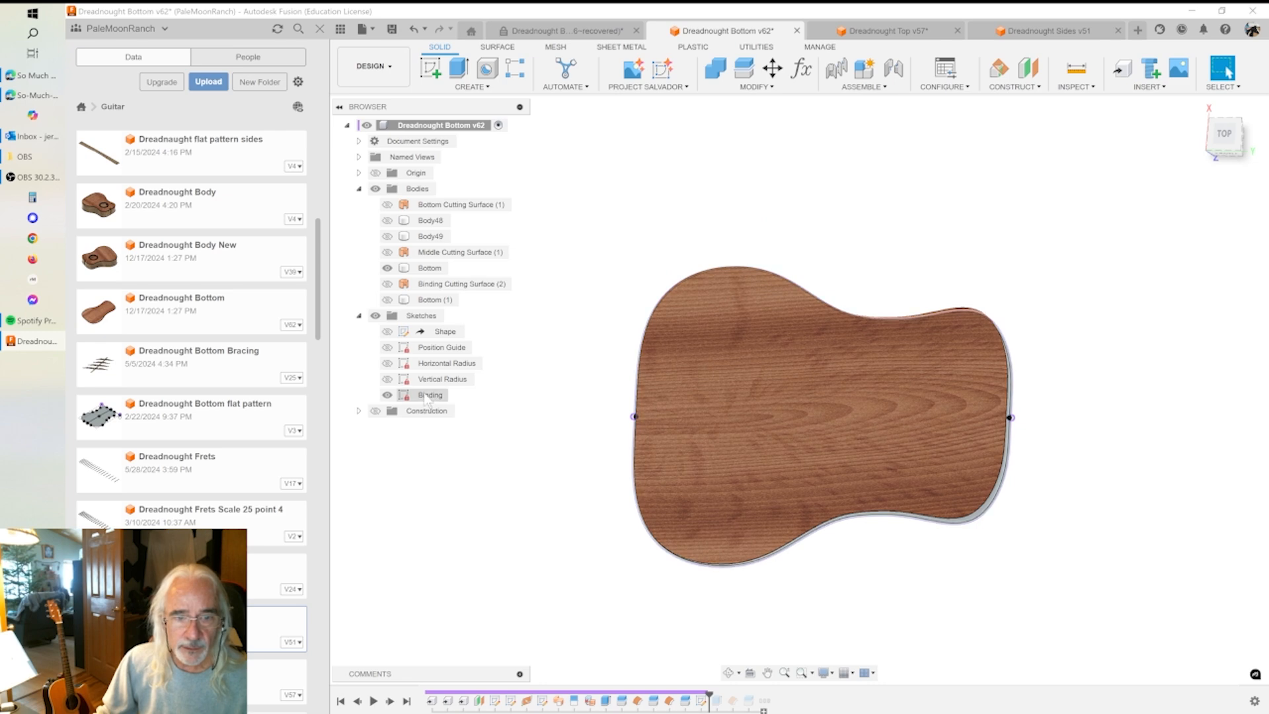
{"action": "double_click", "coordinate": [405, 396]}
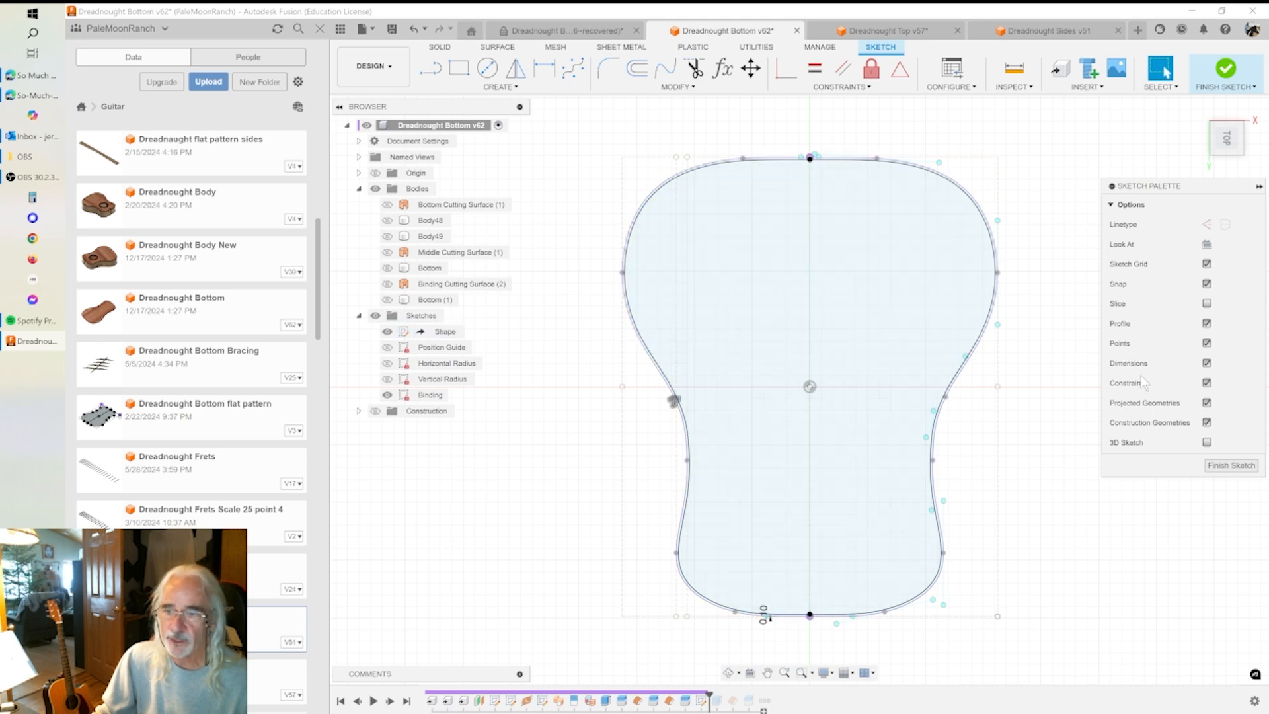
{"action": "left_click", "coordinate": [1231, 466]}
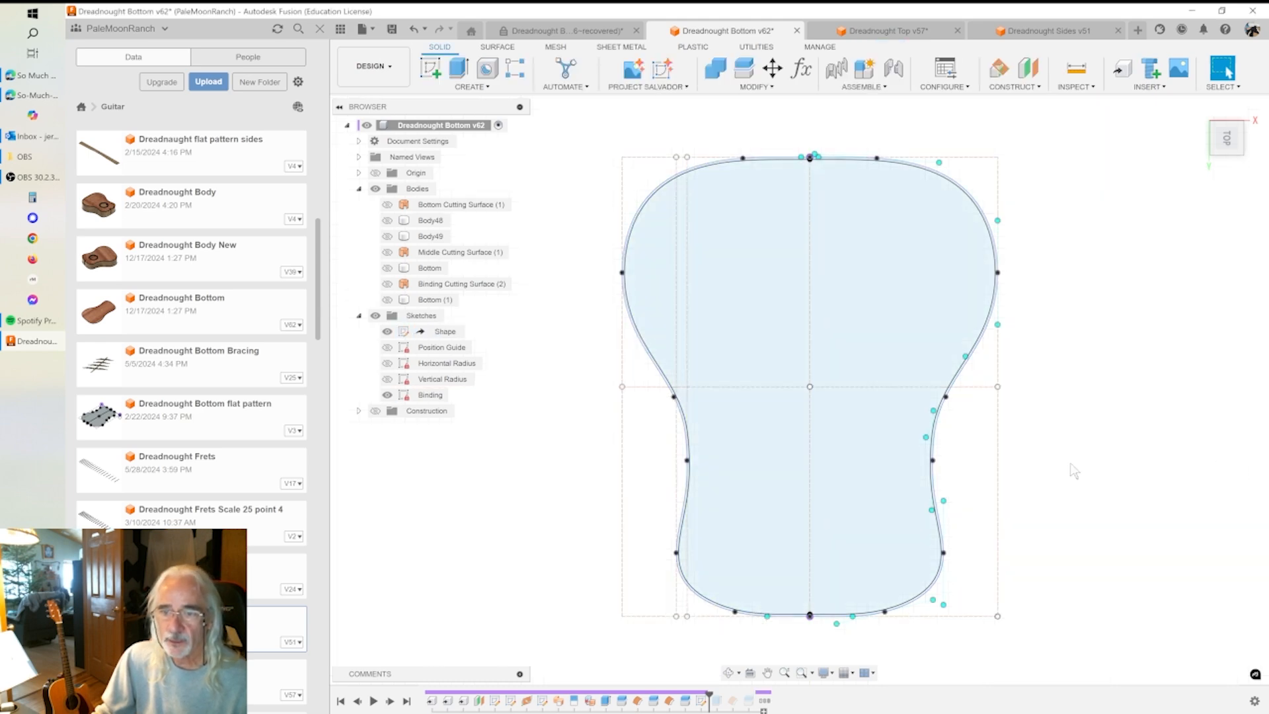
- Advance the history past the extrusion of the Binding sketch, show Body61 without Body48, and review the extrusion's settings
{"action": "scroll", "coordinate": [851, 158], "scroll_direction": "up", "scroll_amount": 6}
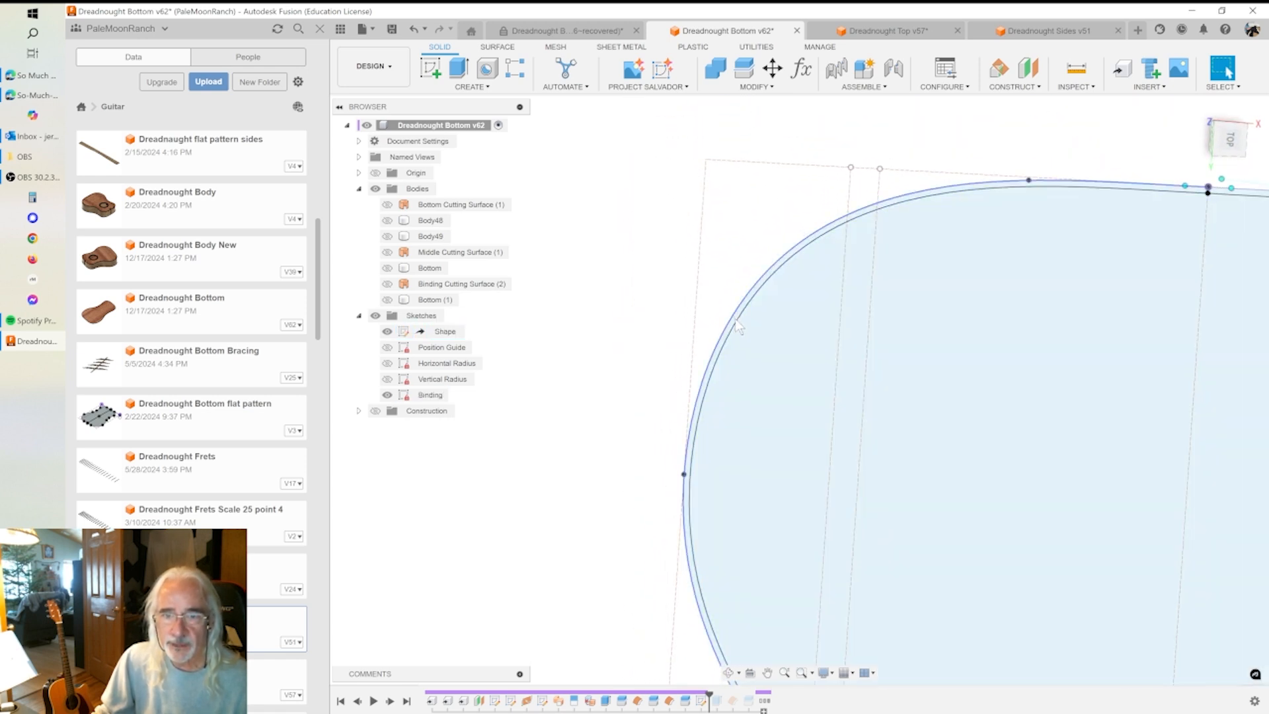
{"action": "scroll", "coordinate": [742, 317], "scroll_direction": "down", "scroll_amount": 6}
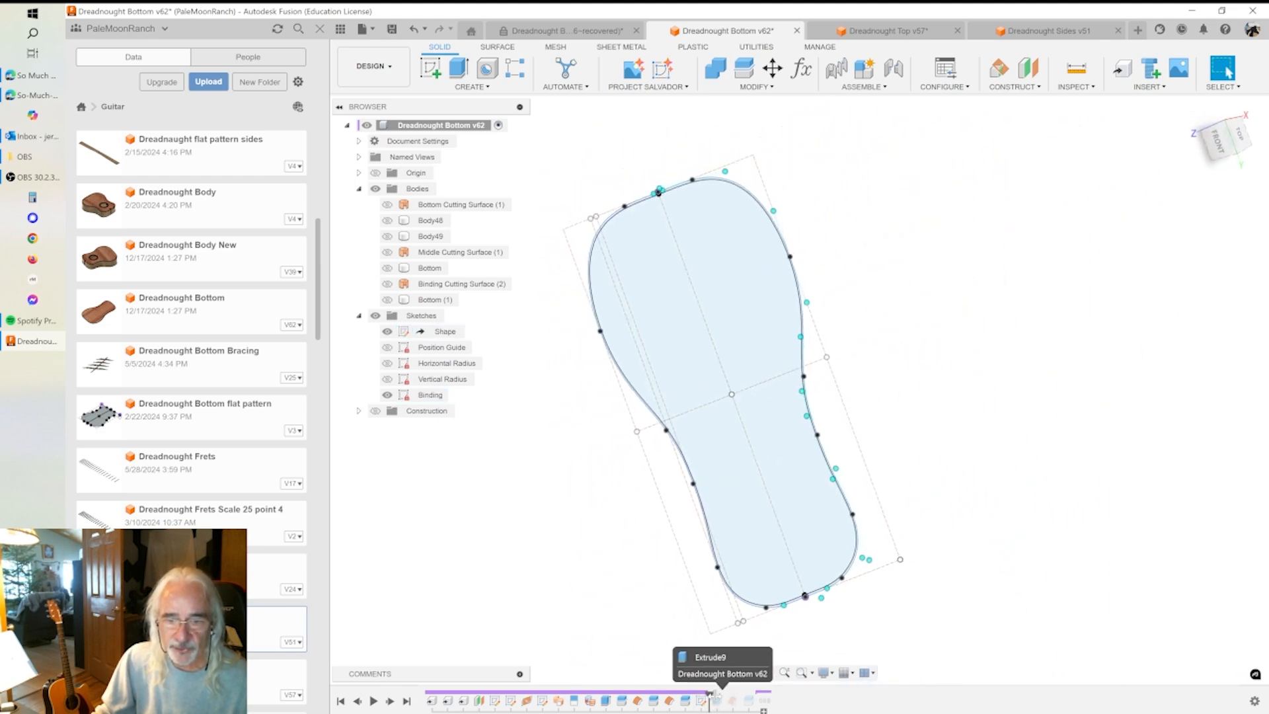
{"action": "left_click_drag", "start_coordinate": [719, 697], "coordinate": [725, 697]}
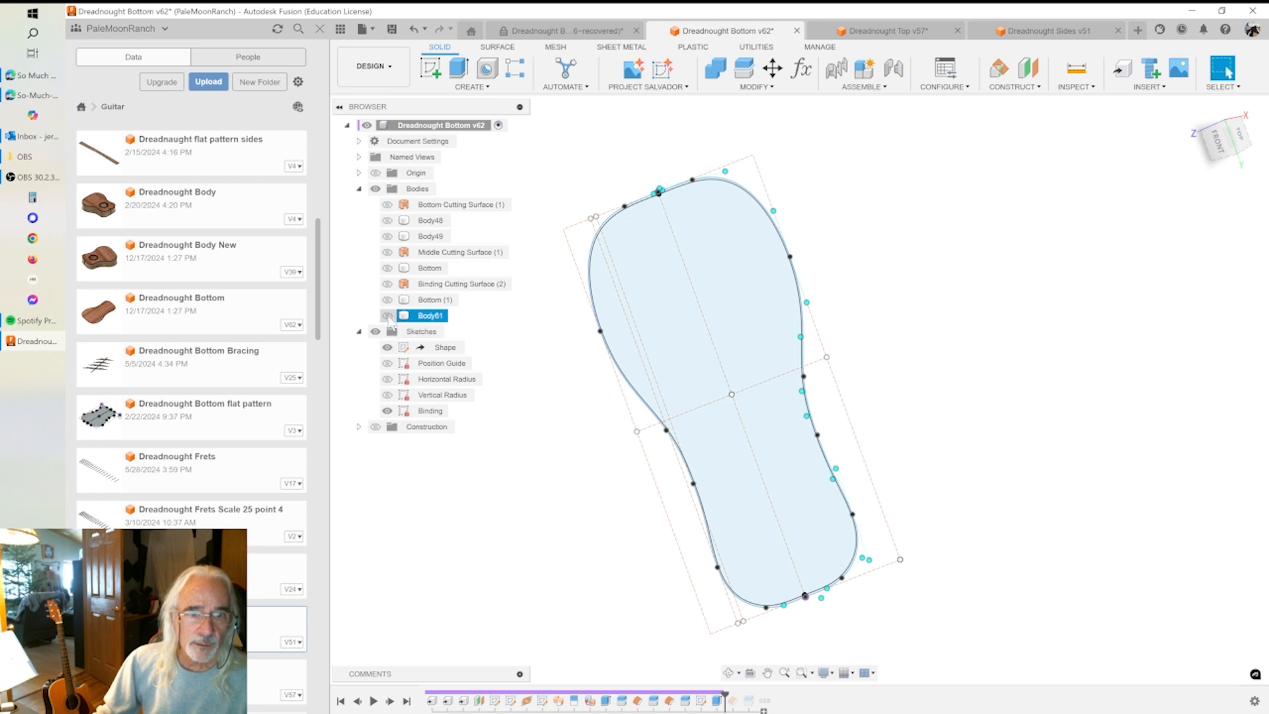
{"action": "left_click", "coordinate": [387, 221]}
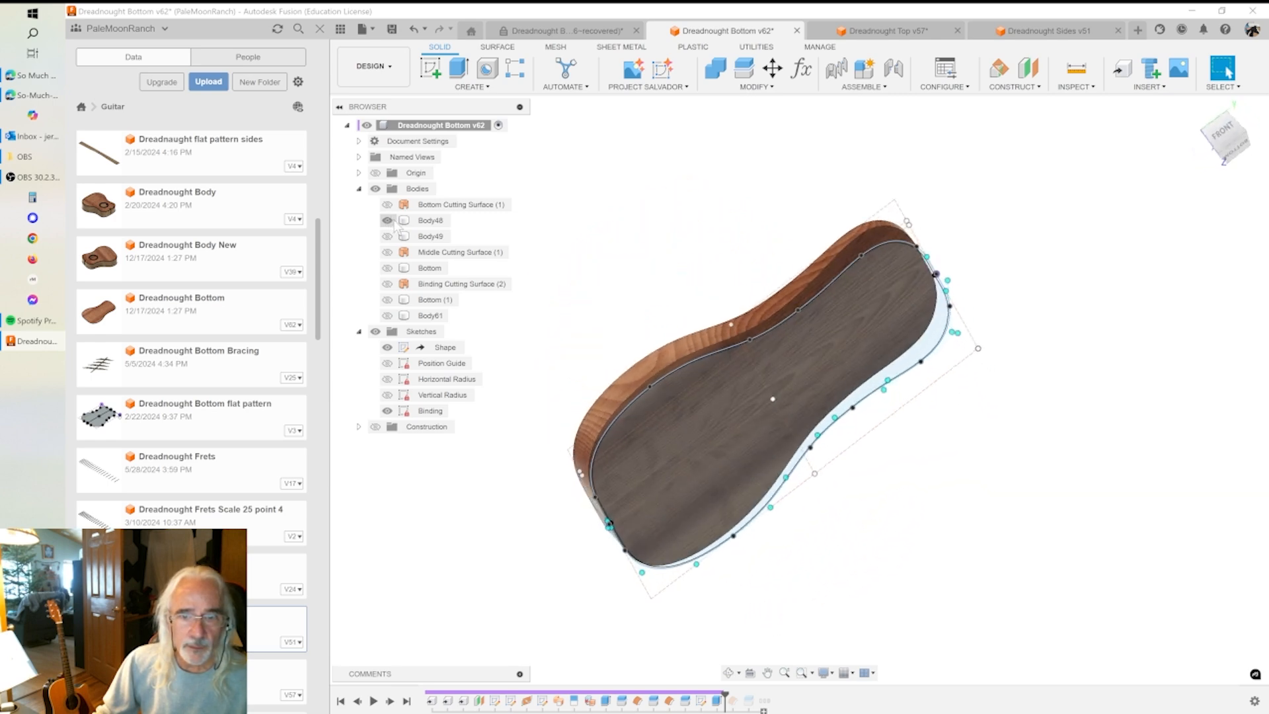
{"action": "left_click", "coordinate": [387, 220]}
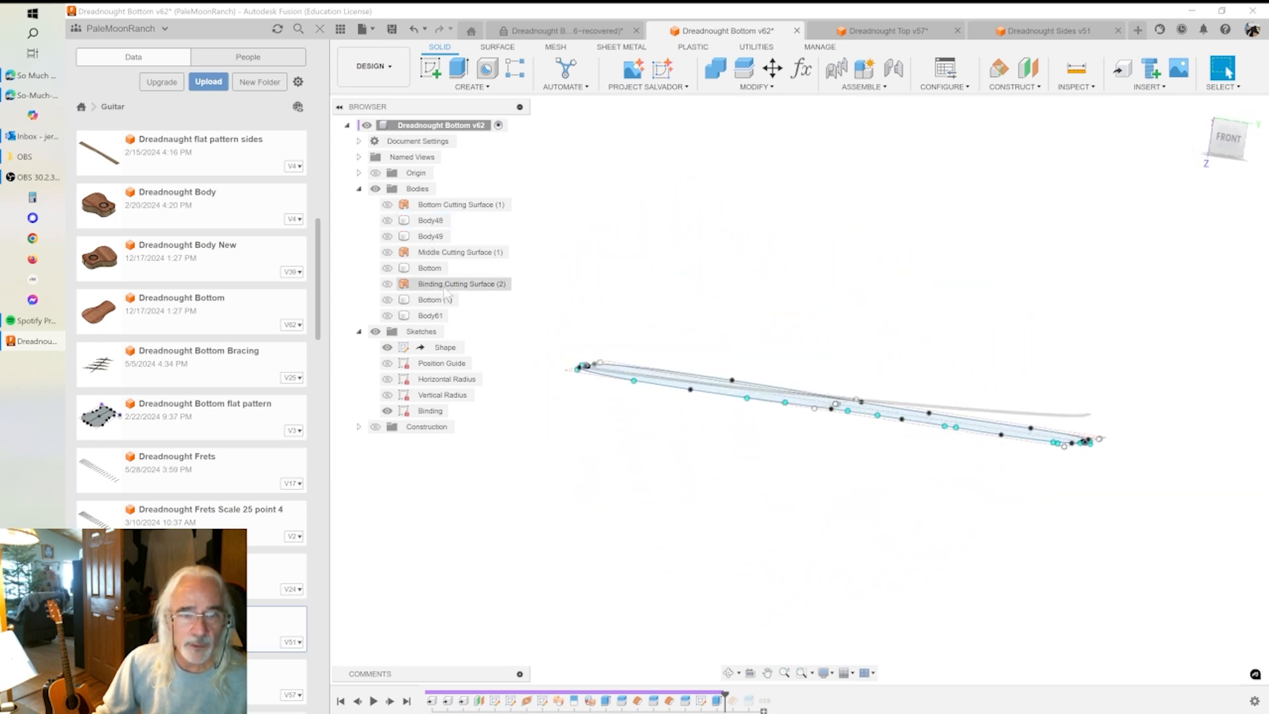
{"action": "left_click", "coordinate": [387, 316]}
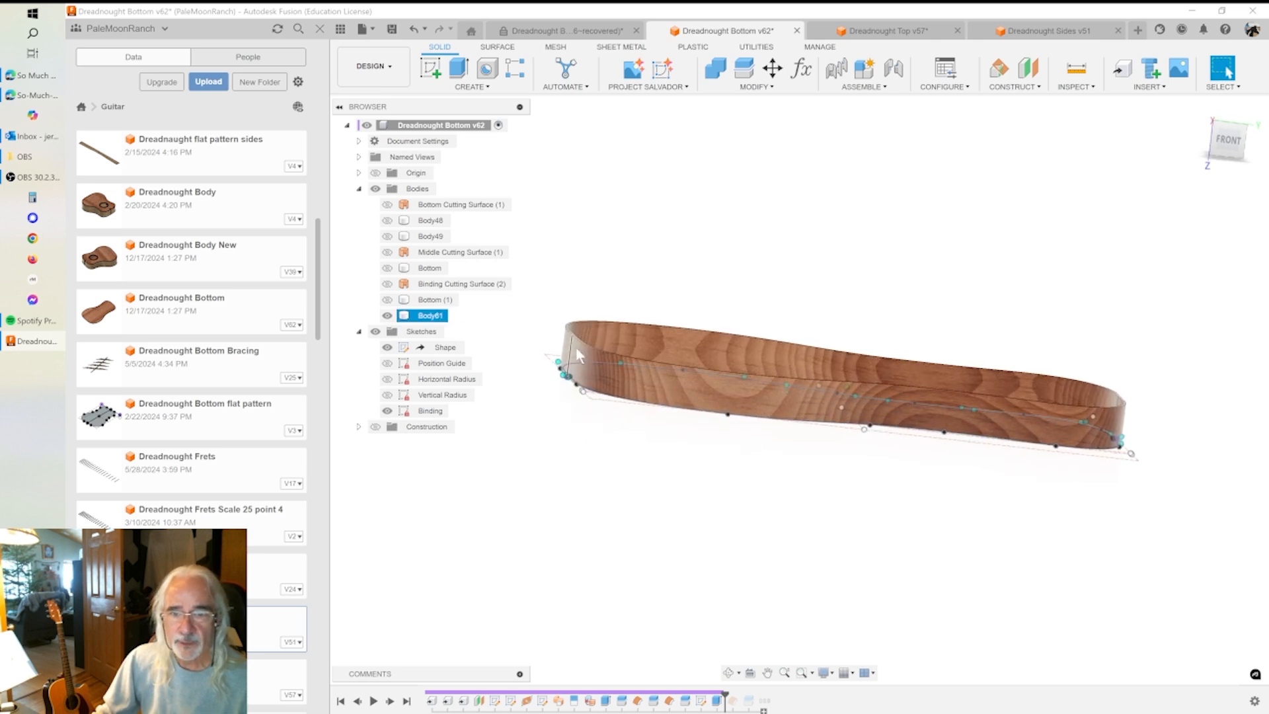
{"action": "double_click", "coordinate": [717, 701]}
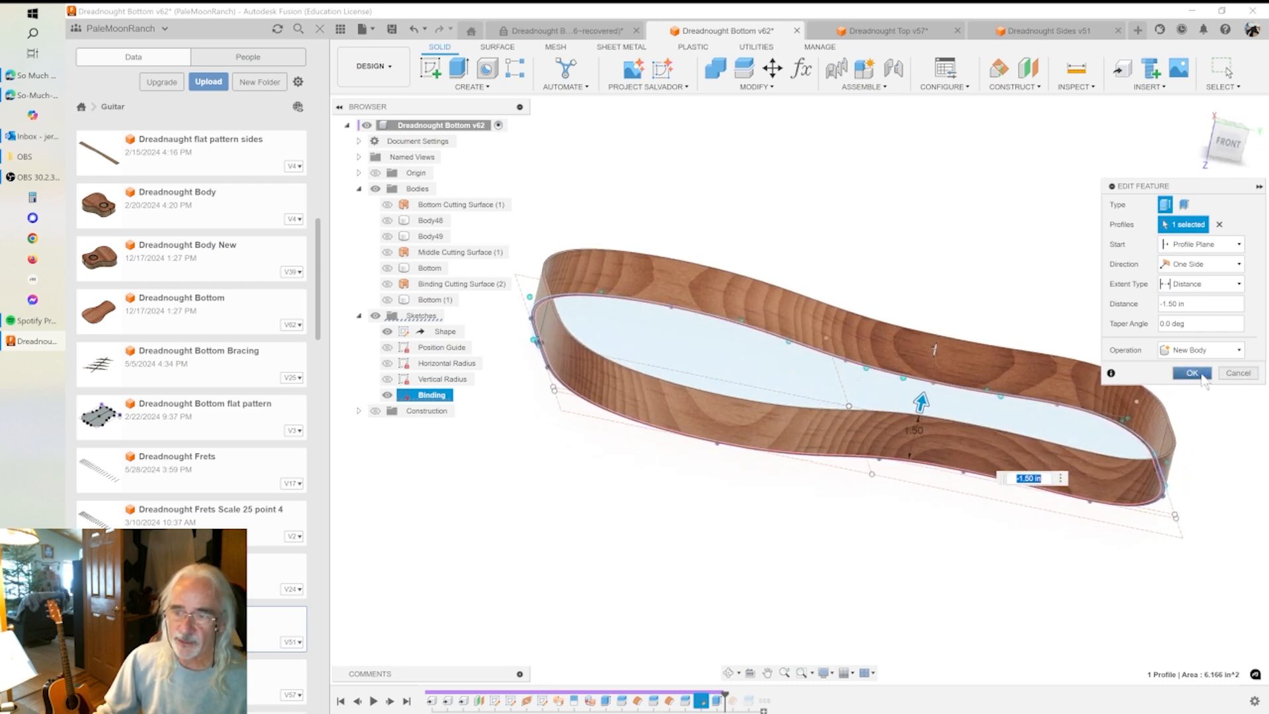
{"action": "left_click", "coordinate": [1198, 375]}
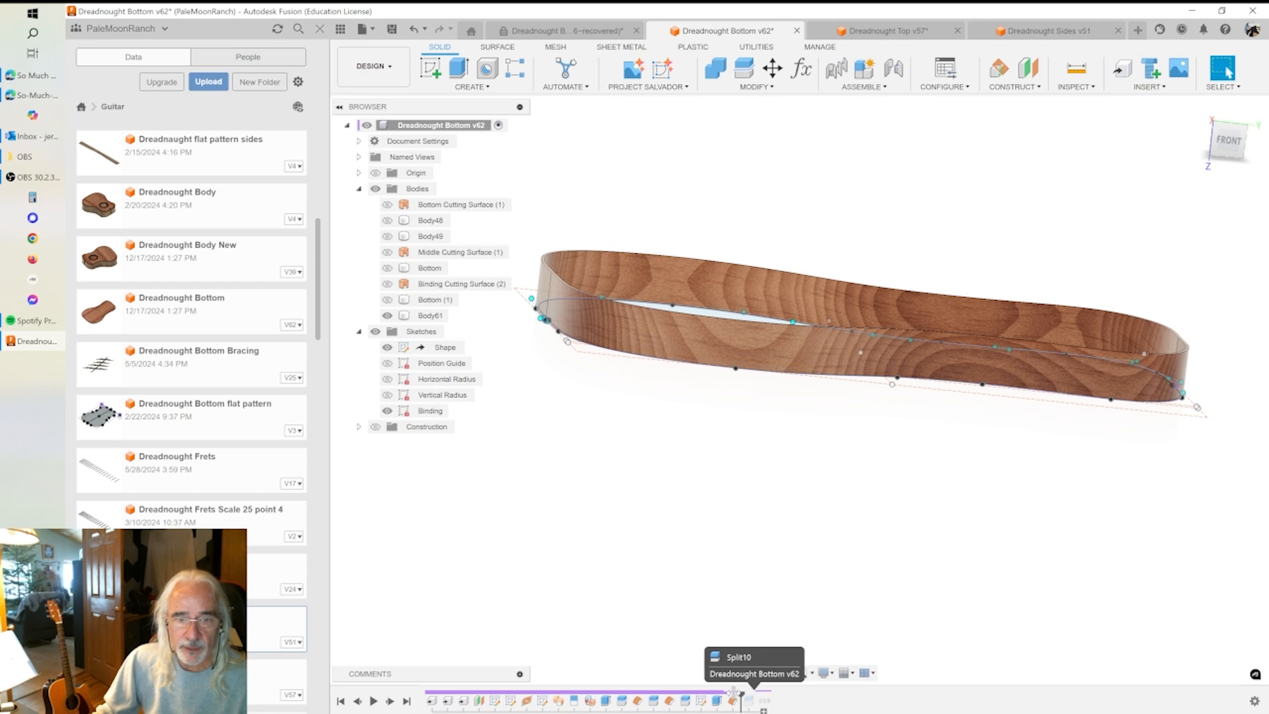
- Advance the history past Top Cutting Surface (1), and examine it and Bottom Cutting Surface (1) together with Body61
{"action": "left_click_drag", "start_coordinate": [733, 694], "coordinate": [741, 694]}
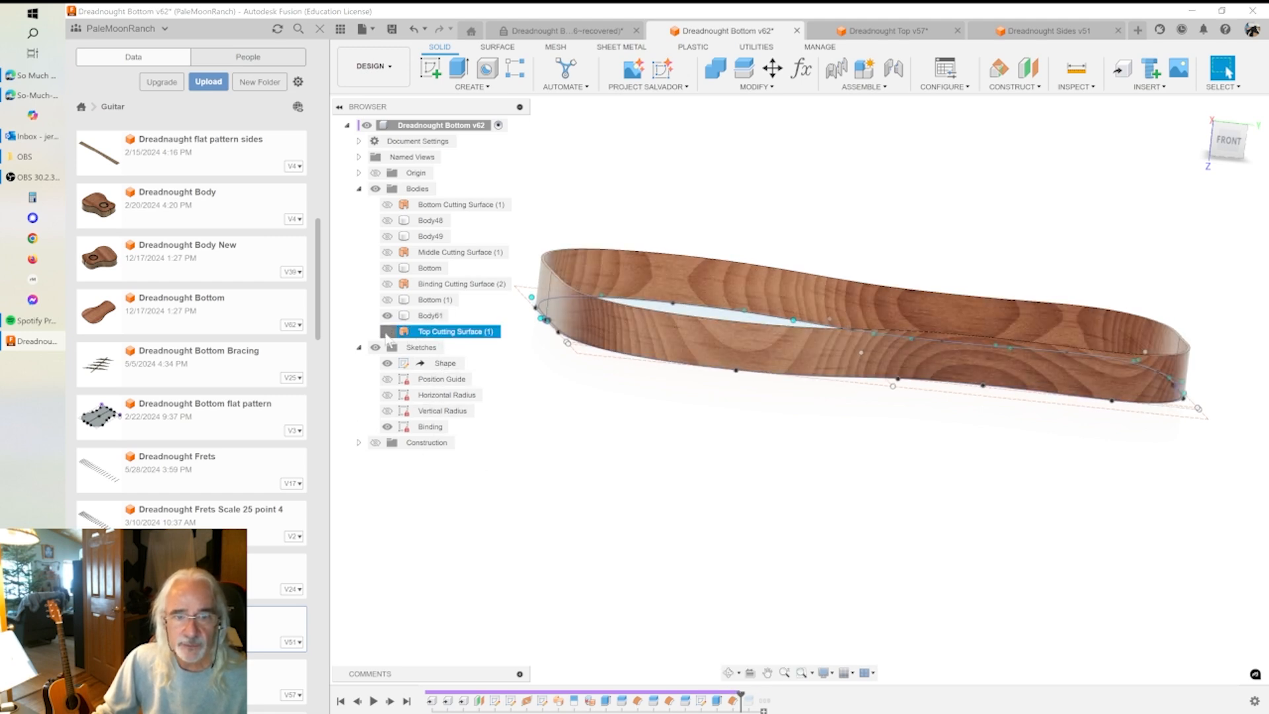
{"action": "left_click", "coordinate": [388, 331]}
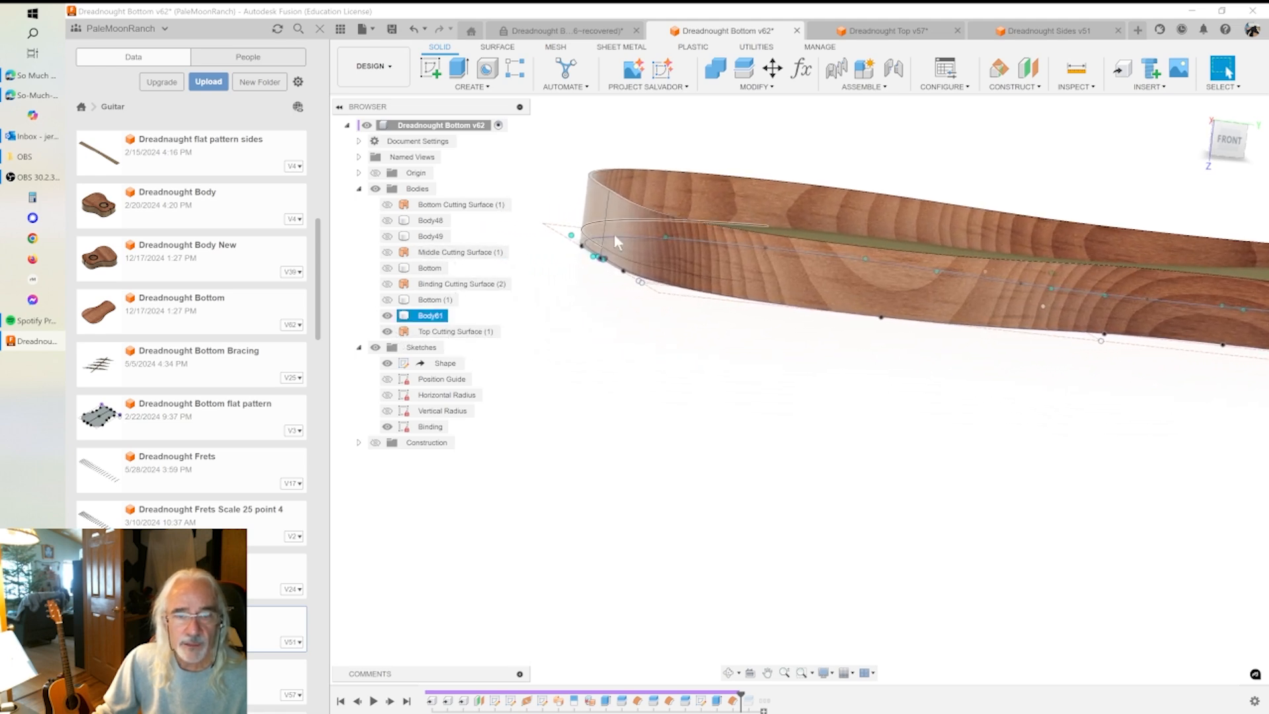
{"action": "left_click", "coordinate": [625, 265]}
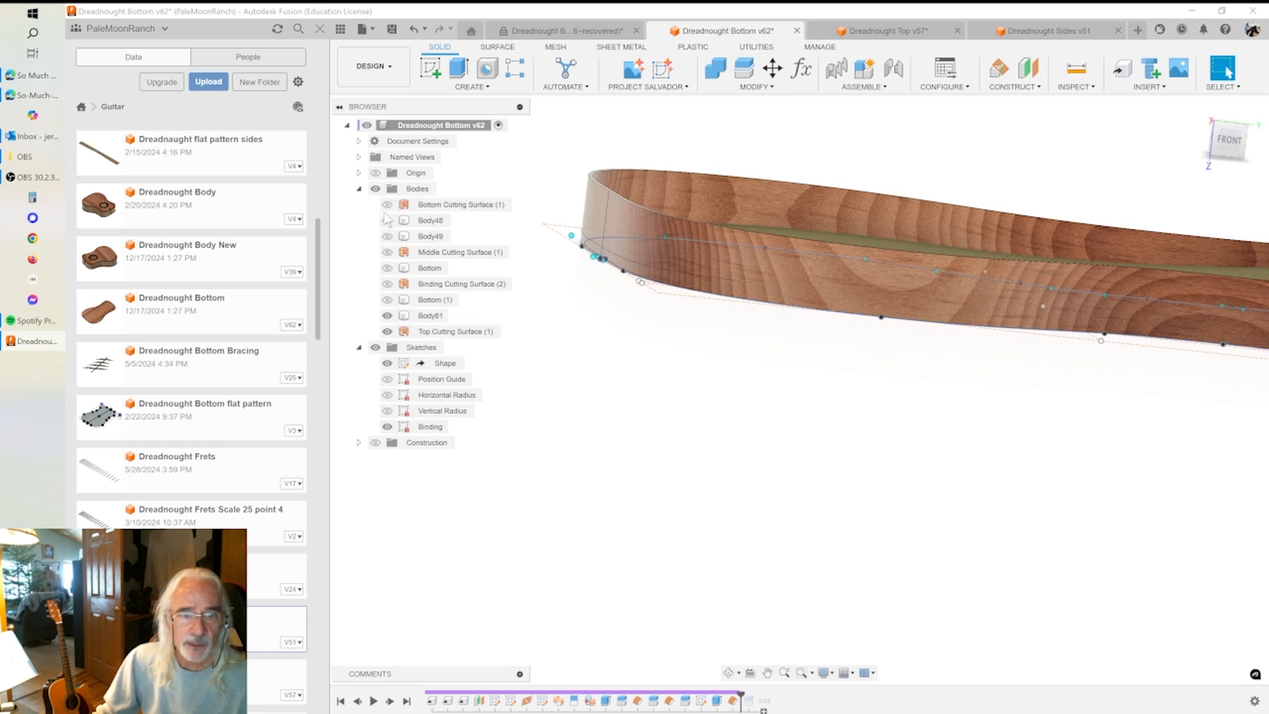
{"action": "left_click", "coordinate": [392, 207]}
{"action": "left_click", "coordinate": [387, 205]}
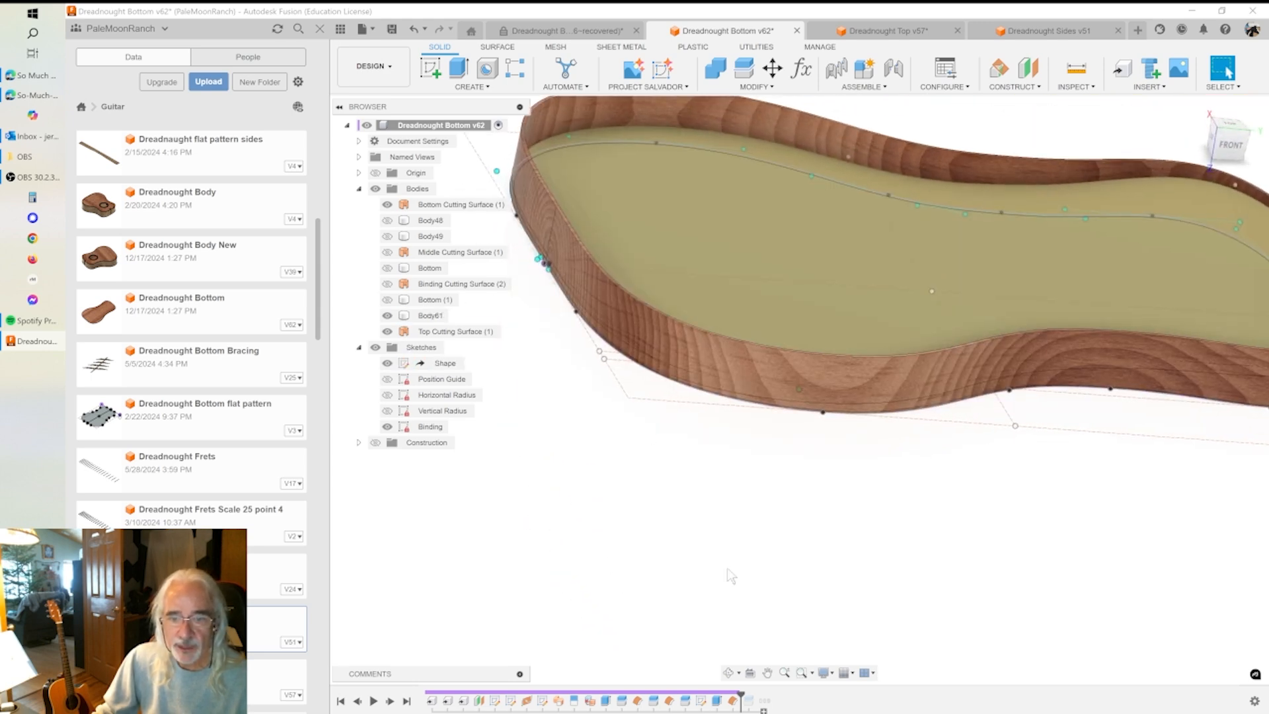
- Advance the history past the split of Body61 by the two cutting surfaces, and review the split's selections edge-on
{"action": "left_click_drag", "start_coordinate": [740, 694], "coordinate": [755, 694]}
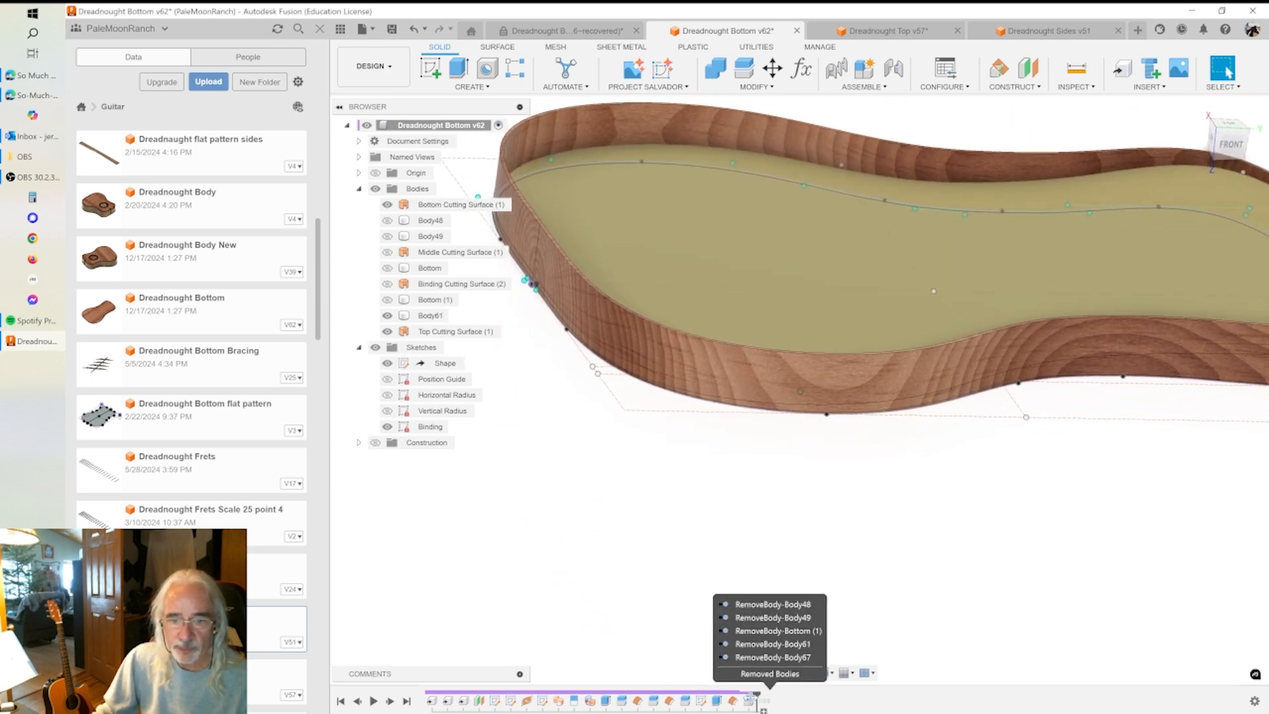
{"action": "double_click", "coordinate": [750, 700]}
{"action": "middle_click_drag", "start_coordinate": [558, 428], "coordinate": [563, 394], "text": "shift"}
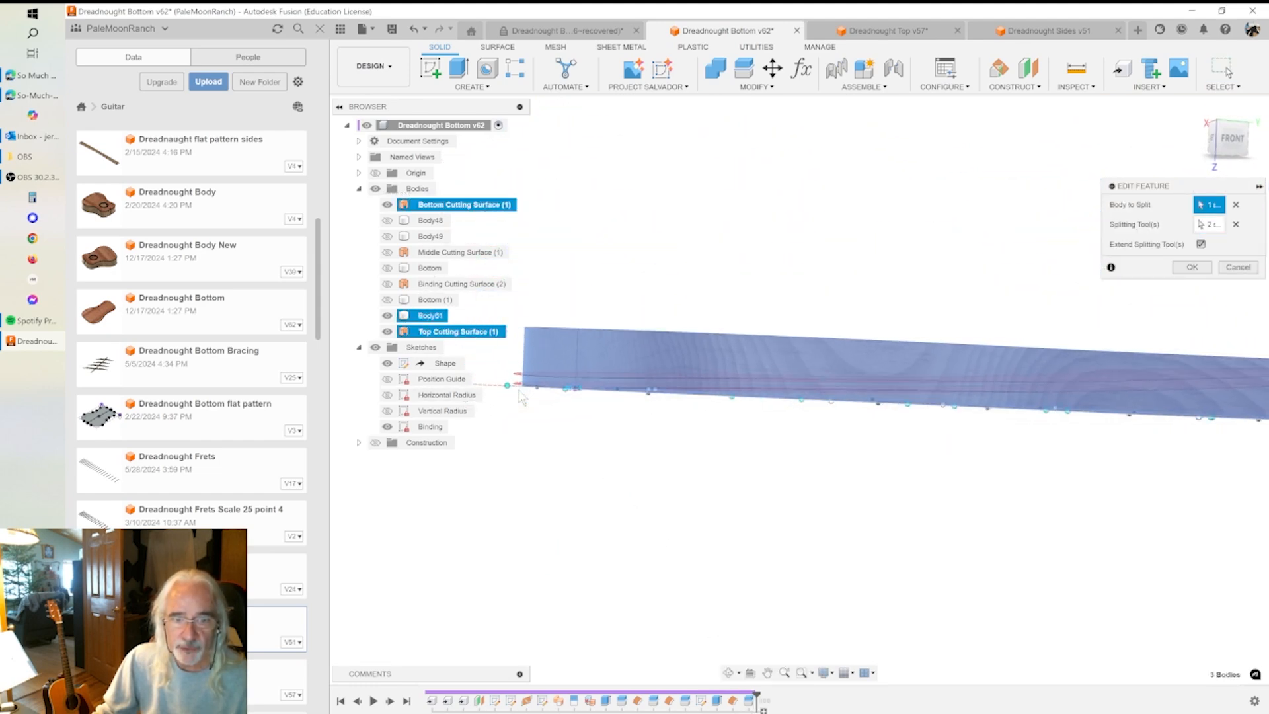
{"action": "middle_click_drag", "start_coordinate": [559, 404], "coordinate": [1218, 272], "text": "shift"}
{"action": "left_click", "coordinate": [1219, 268]}
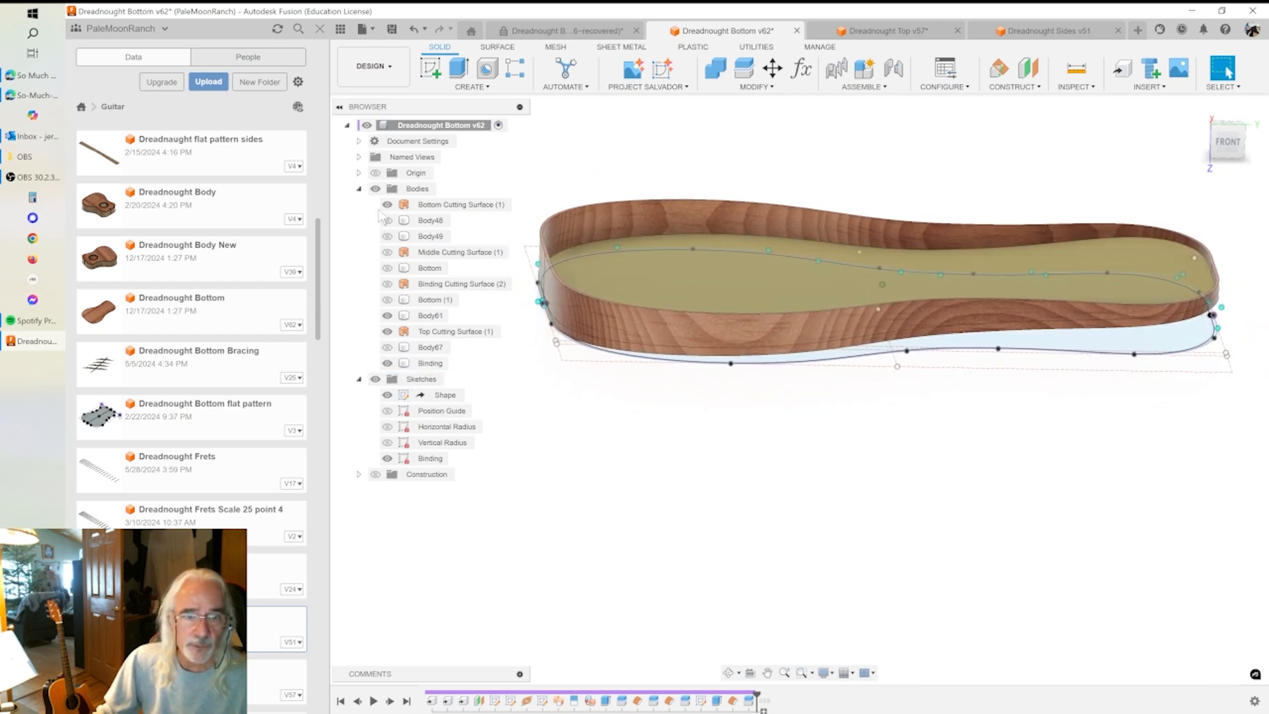
- Hide the cutting surfaces and leftover bodies to examine the Binding body alone, and show it with the Bottom body
{"action": "left_click", "coordinate": [388, 299]}
{"action": "left_click", "coordinate": [388, 316]}
{"action": "left_click", "coordinate": [387, 331]}
{"action": "left_click", "coordinate": [387, 347]}
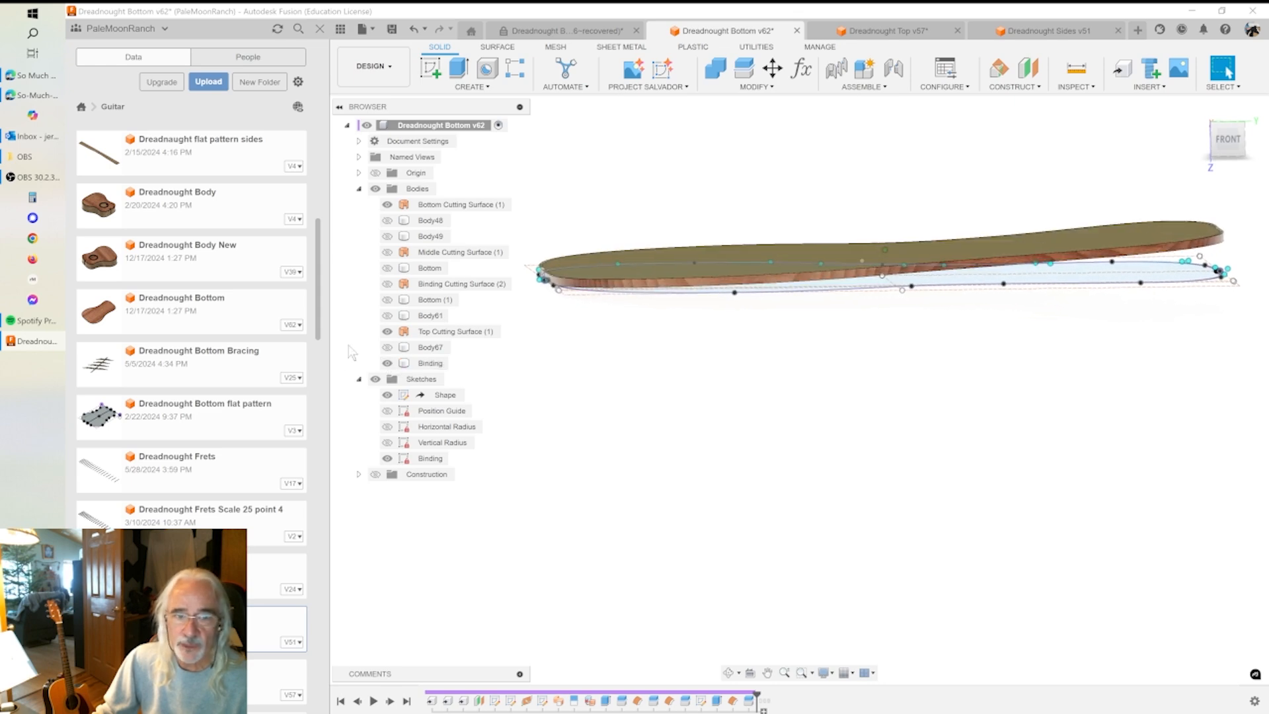
{"action": "left_click", "coordinate": [387, 331]}
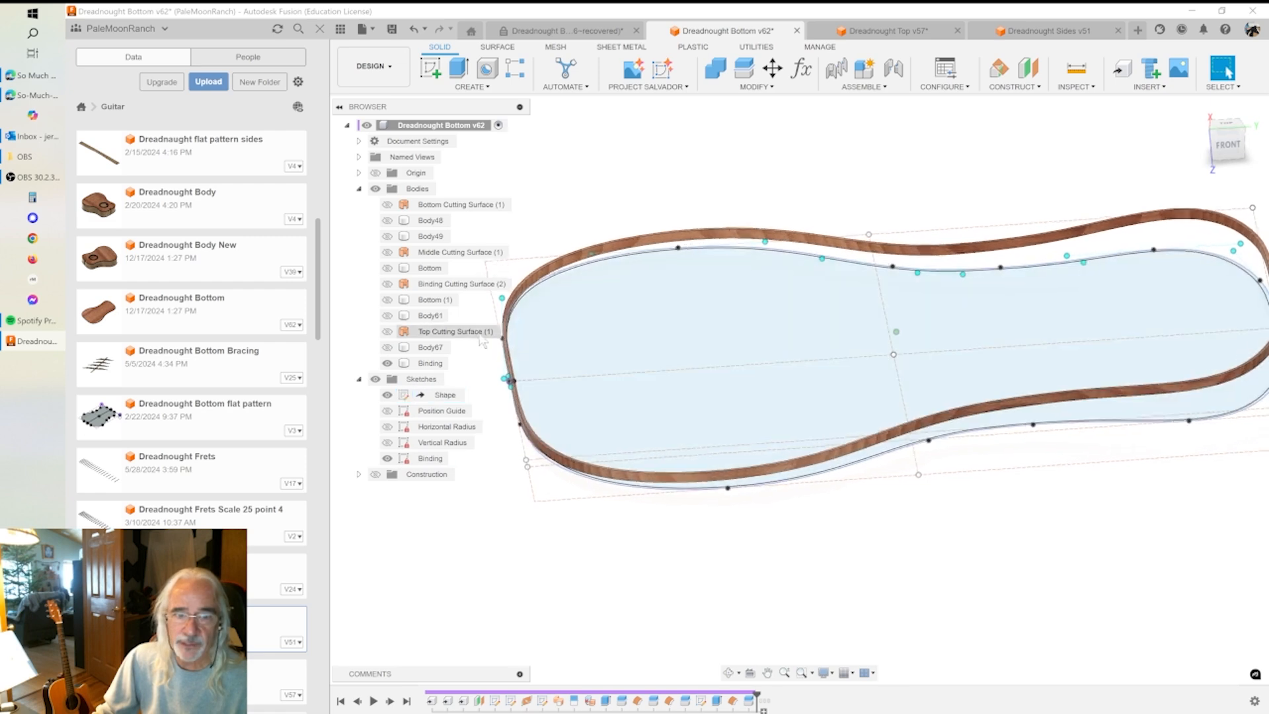
{"action": "left_click", "coordinate": [387, 268]}
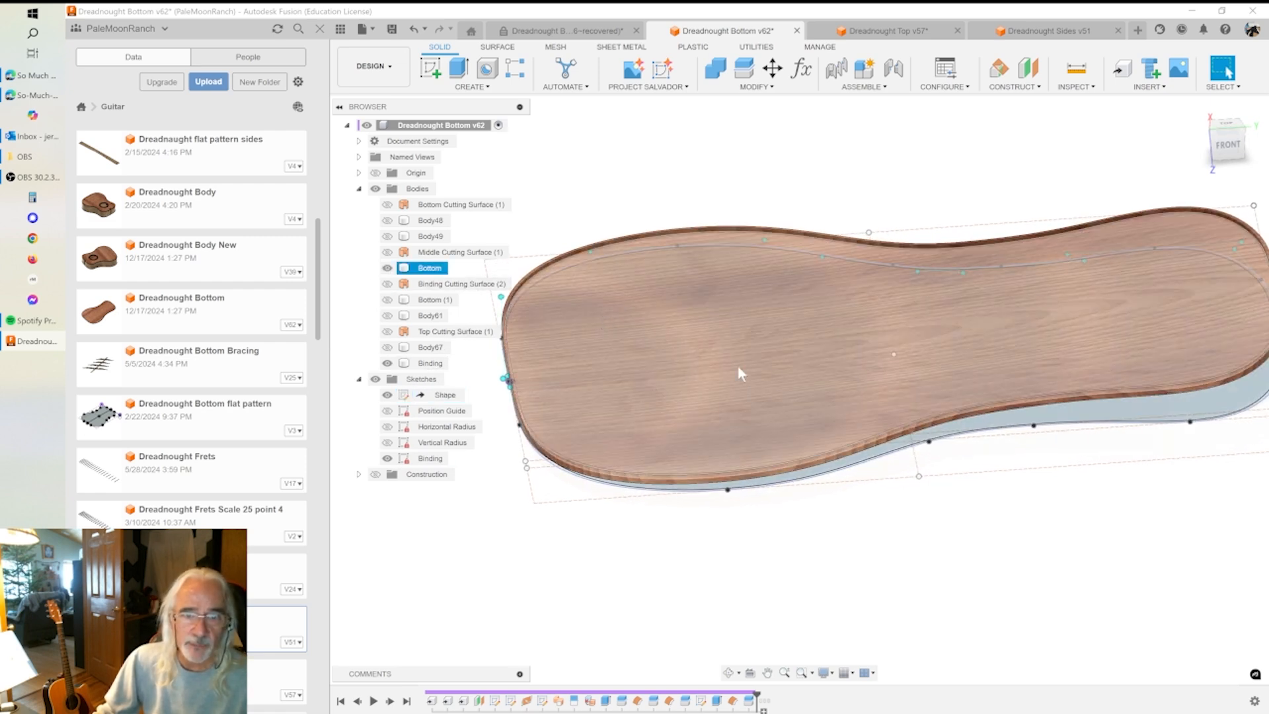
{"action": "left_click", "coordinate": [766, 406]}
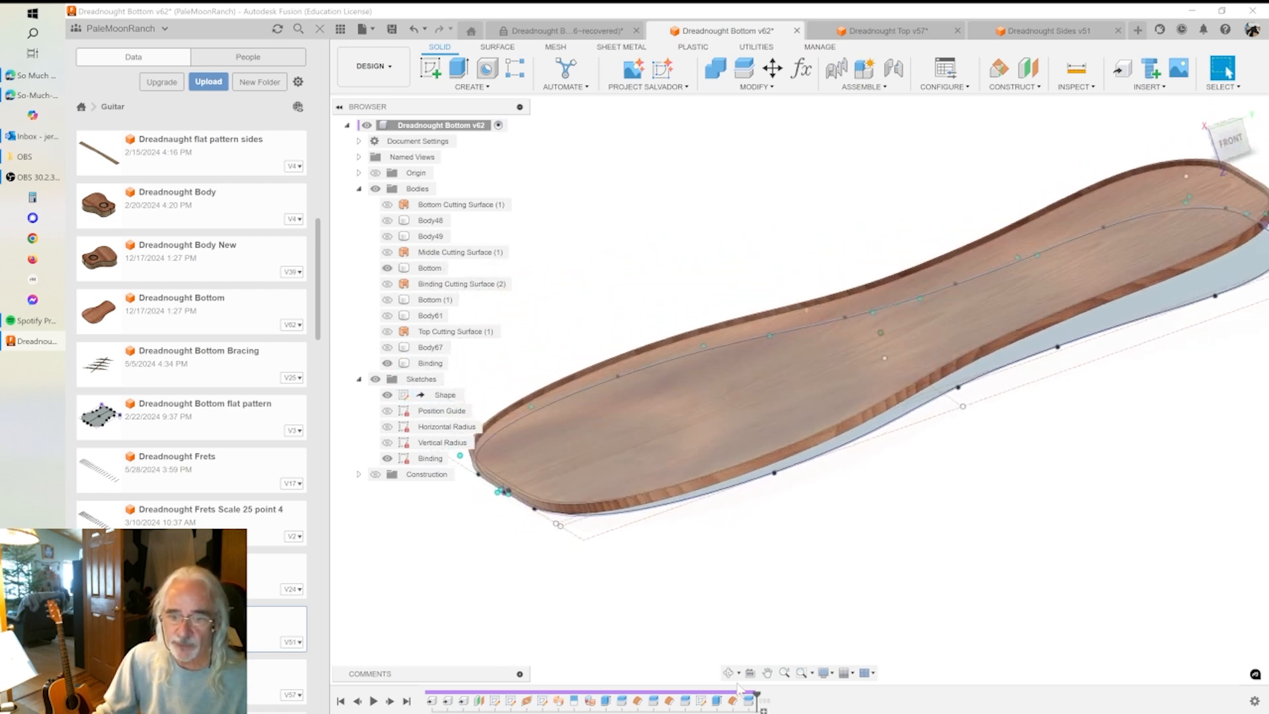
- Advance the history to its end past the removed bodies, and hide all sketches to view the finished Bottom and Binding
{"action": "left_click_drag", "start_coordinate": [759, 694], "coordinate": [772, 695]}
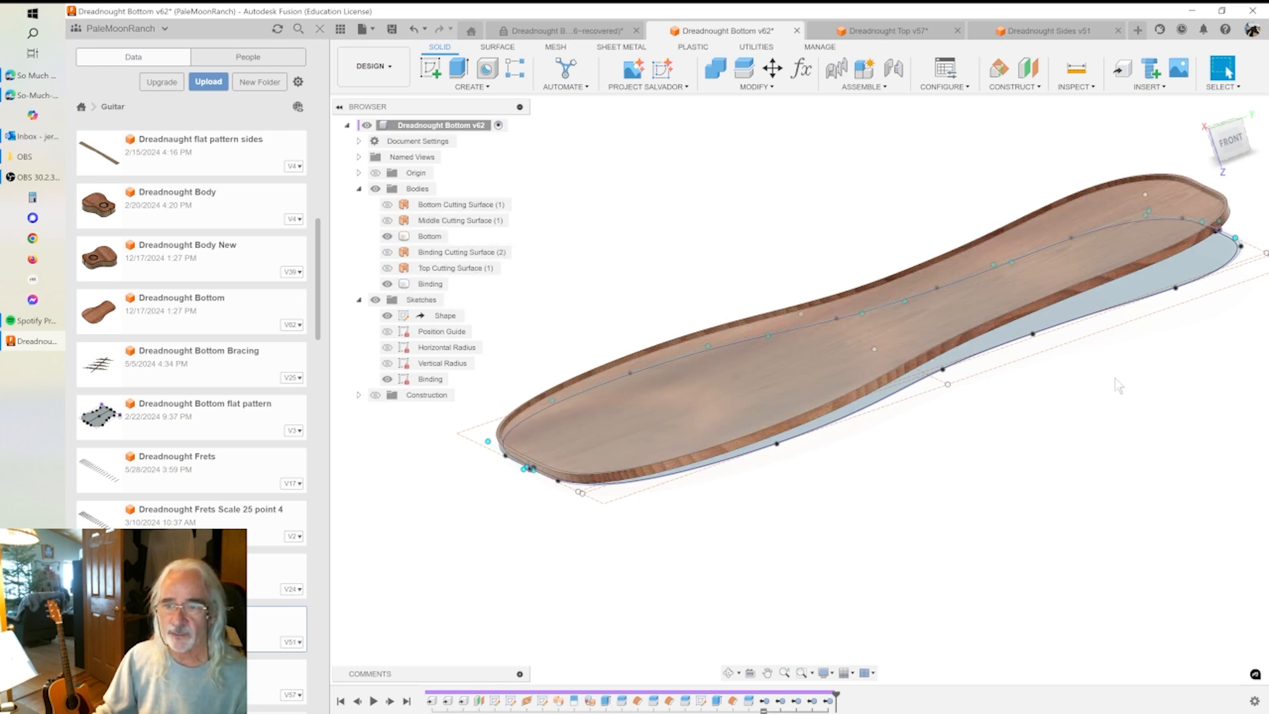
{"action": "left_click", "coordinate": [376, 300]}
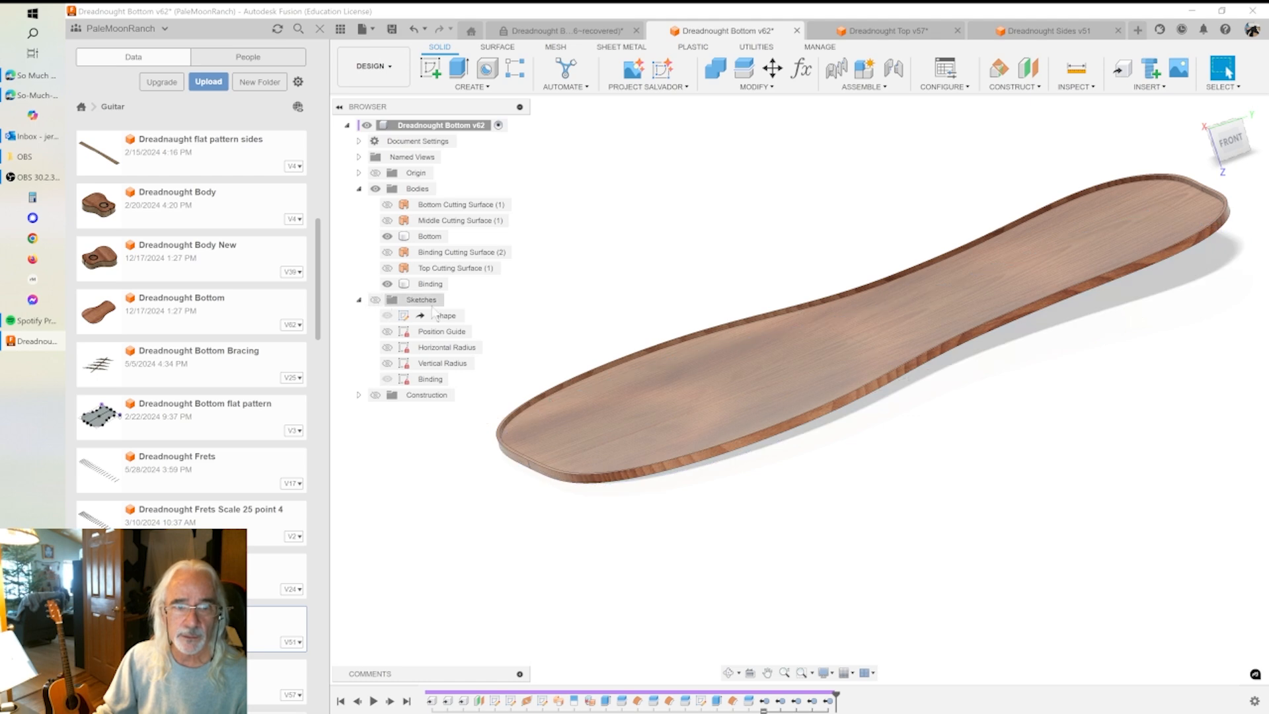
{"action": "left_click", "coordinate": [1186, 189]}
{"action": "left_click_drag", "start_coordinate": [1223, 129], "coordinate": [1232, 145]}
{"action": "scroll", "coordinate": [965, 113], "scroll_direction": "up", "scroll_amount": 1}
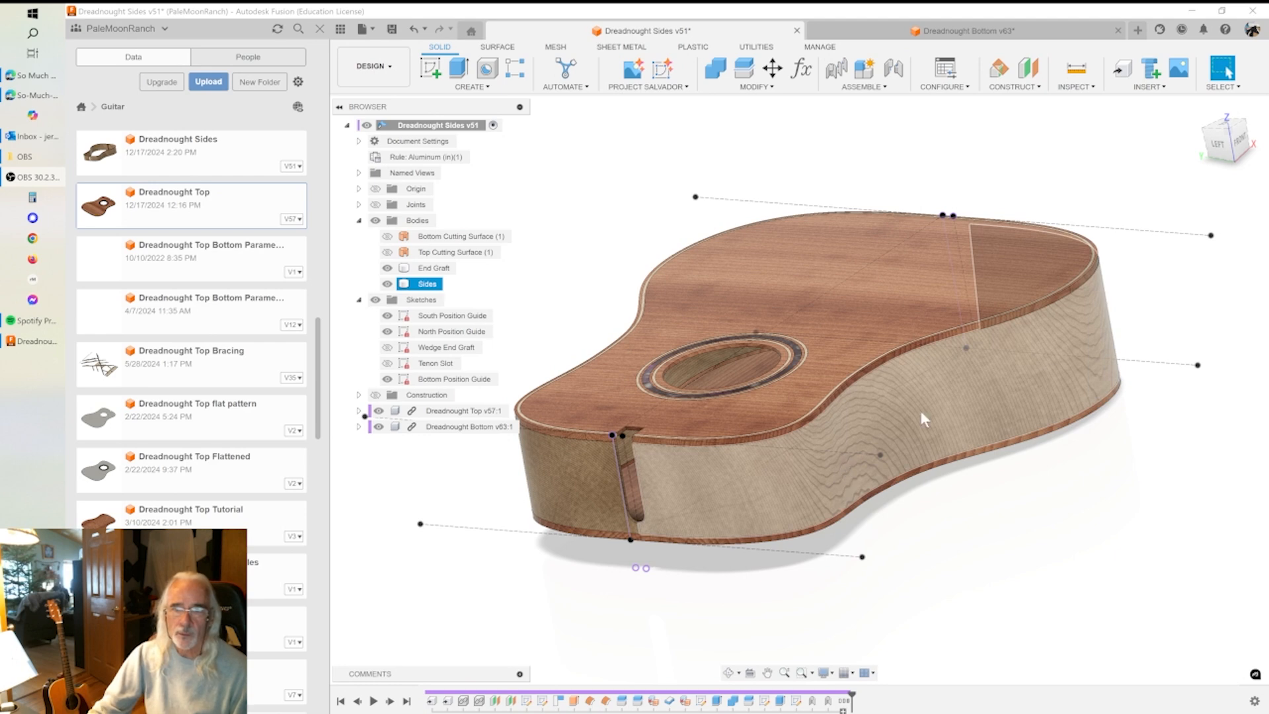
- Hide all sketches in Dreadnought Sides and examine the assembled guitar body from the side
{"action": "left_click", "coordinate": [376, 300]}
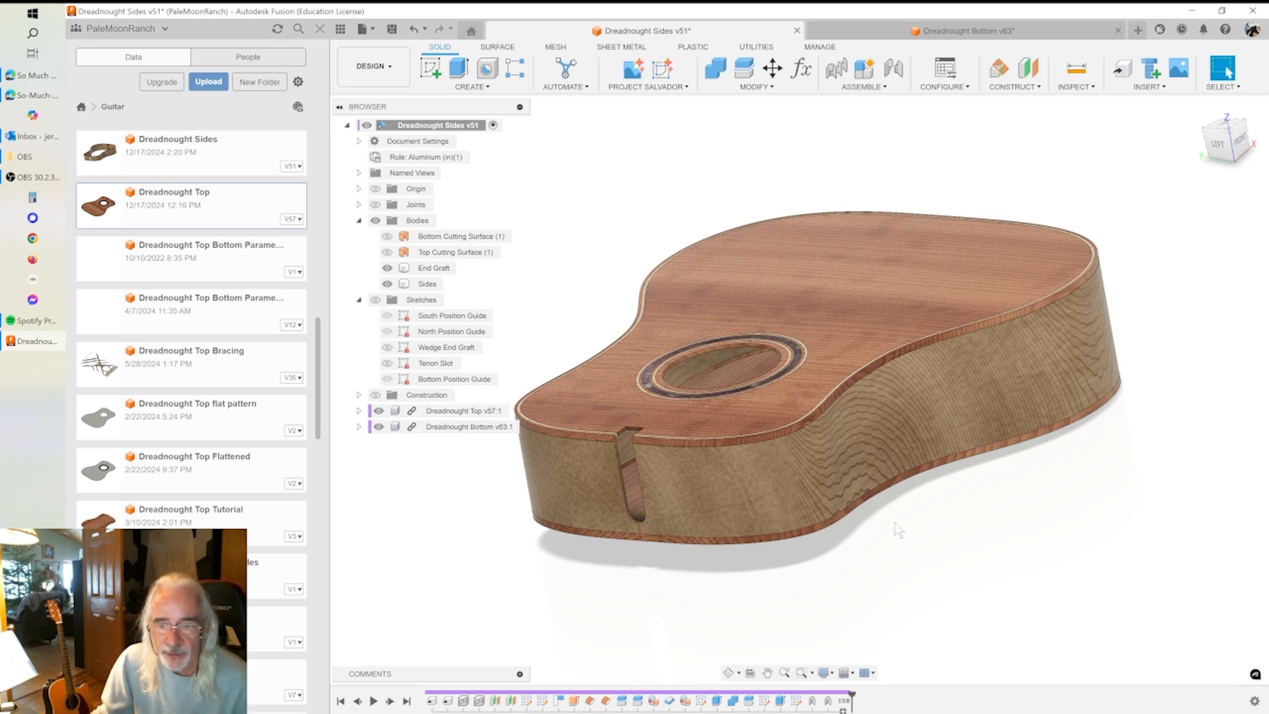
{"action": "middle_click_drag", "start_coordinate": [939, 570], "coordinate": [742, 363], "text": "shift"}
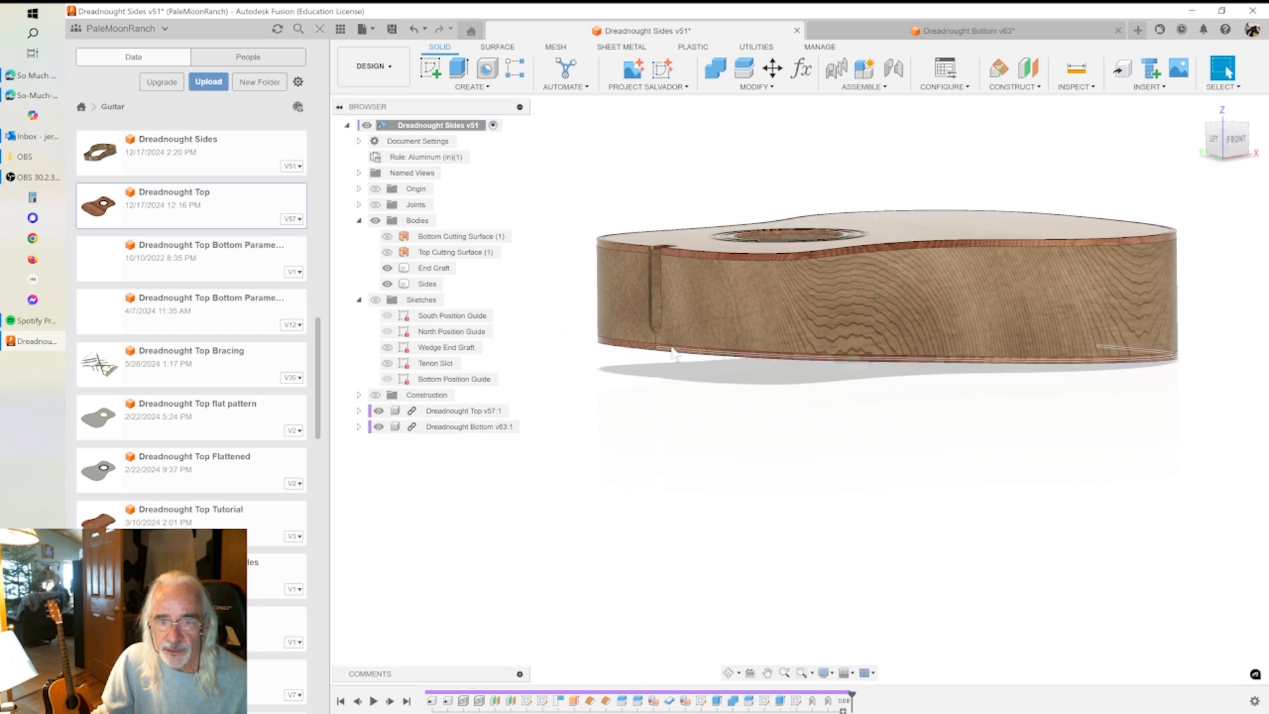
{"action": "middle_click_drag", "start_coordinate": [685, 252], "coordinate": [742, 258], "text": "shift"}
{"action": "middle_click_drag", "start_coordinate": [735, 323], "coordinate": [488, 364], "text": "shift"}
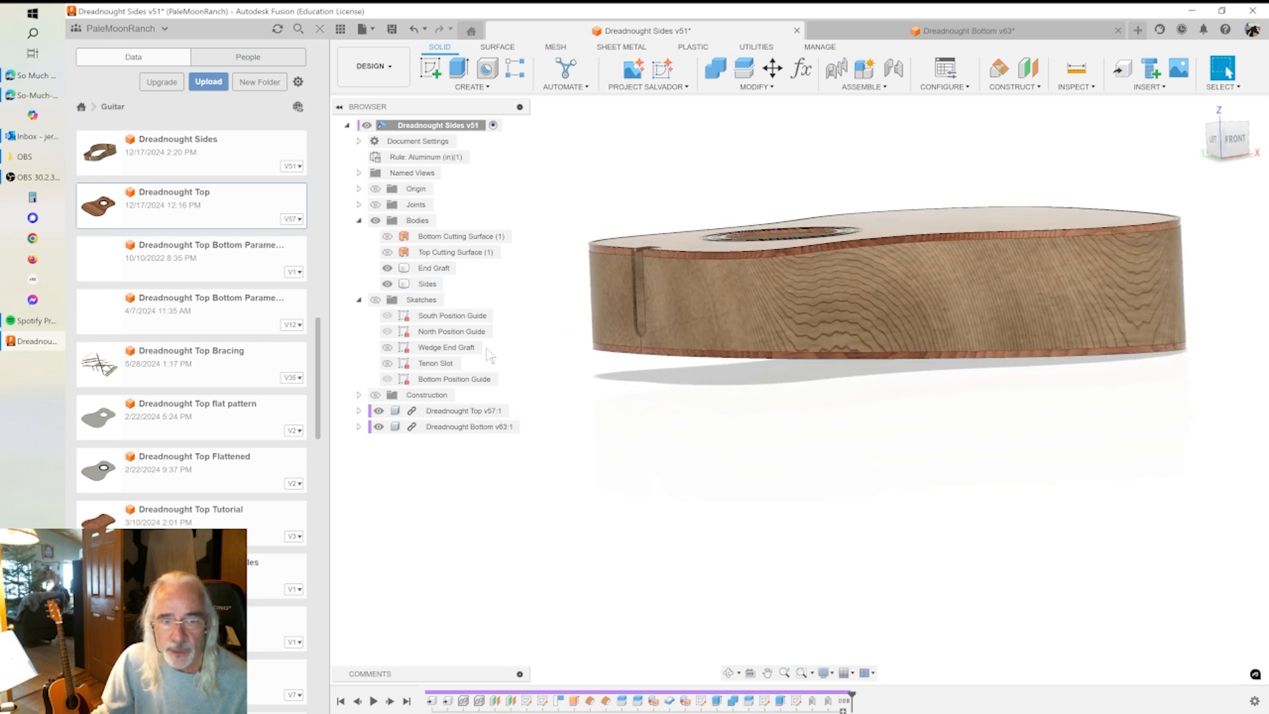
- Roll the Dreadnought Sides history back to just before Position29, and show the South and North Position Guide sketches
{"action": "middle_click_drag", "start_coordinate": [818, 694], "coordinate": [853, 694], "text": "shift"}
{"action": "left_click_drag", "start_coordinate": [853, 694], "coordinate": [563, 700]}
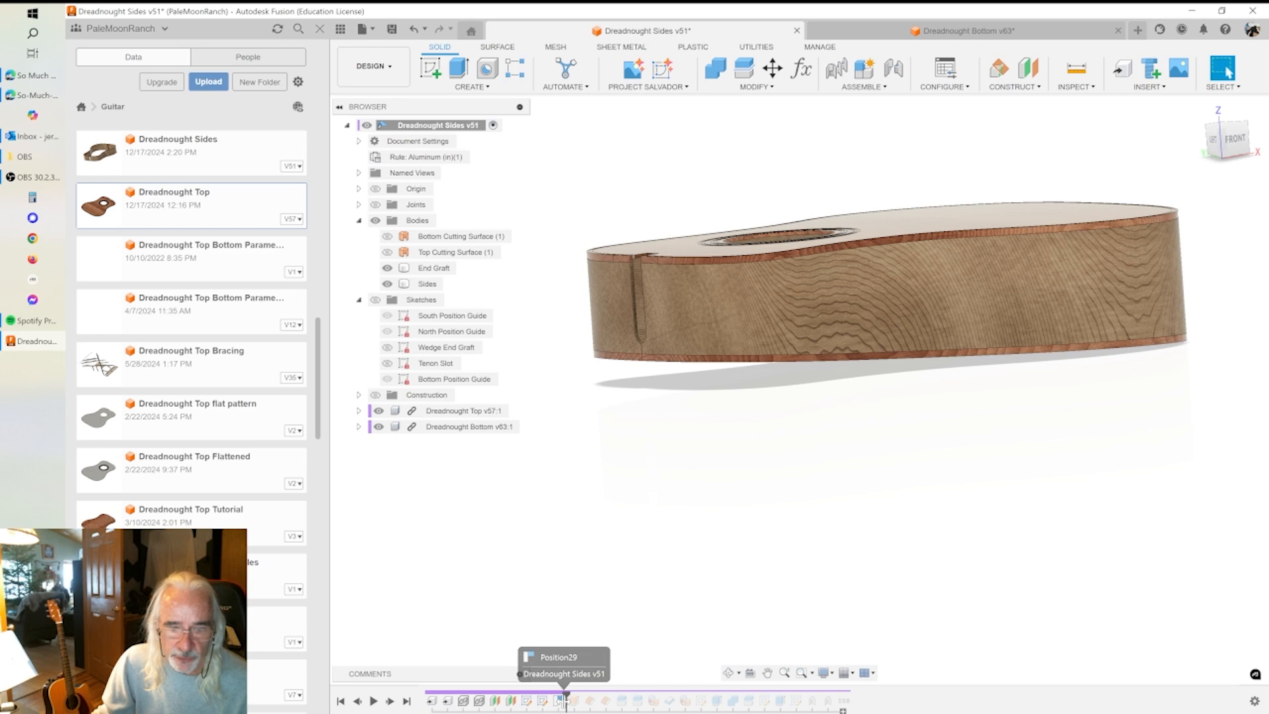
{"action": "left_click_drag", "start_coordinate": [558, 702], "coordinate": [549, 702]}
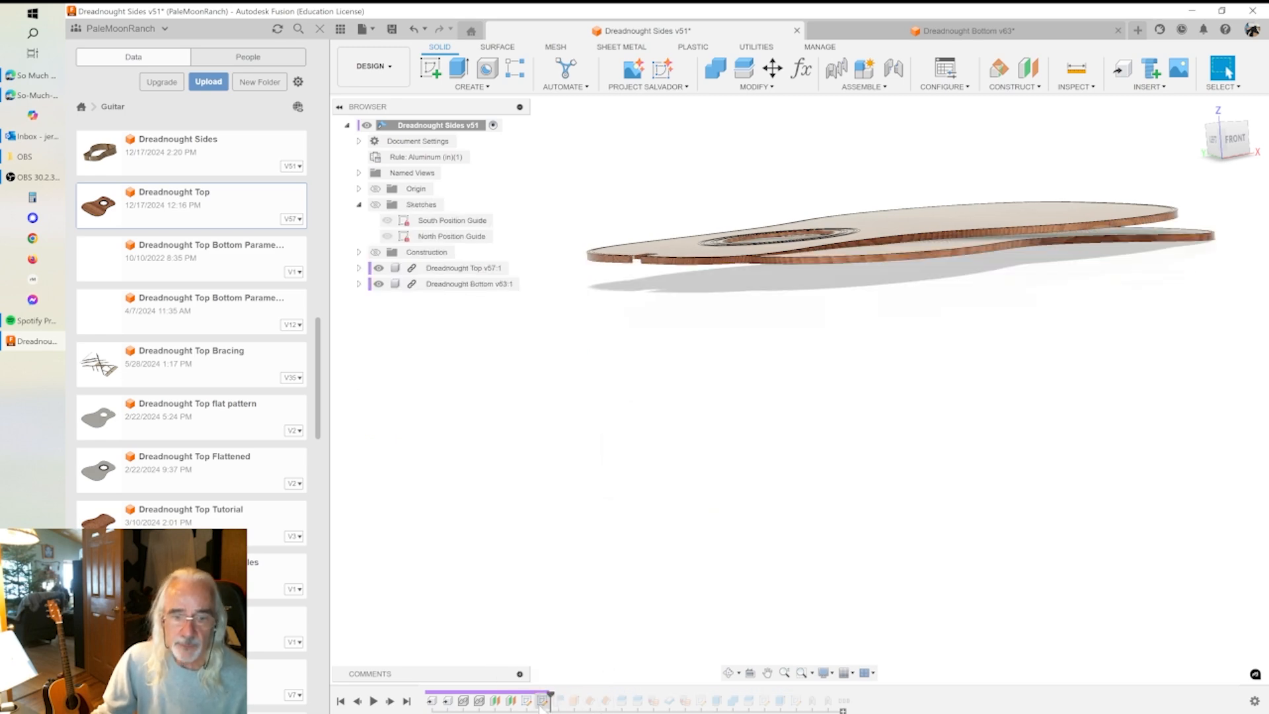
{"action": "middle_click_drag", "start_coordinate": [853, 301], "coordinate": [1008, 241], "text": "shift"}
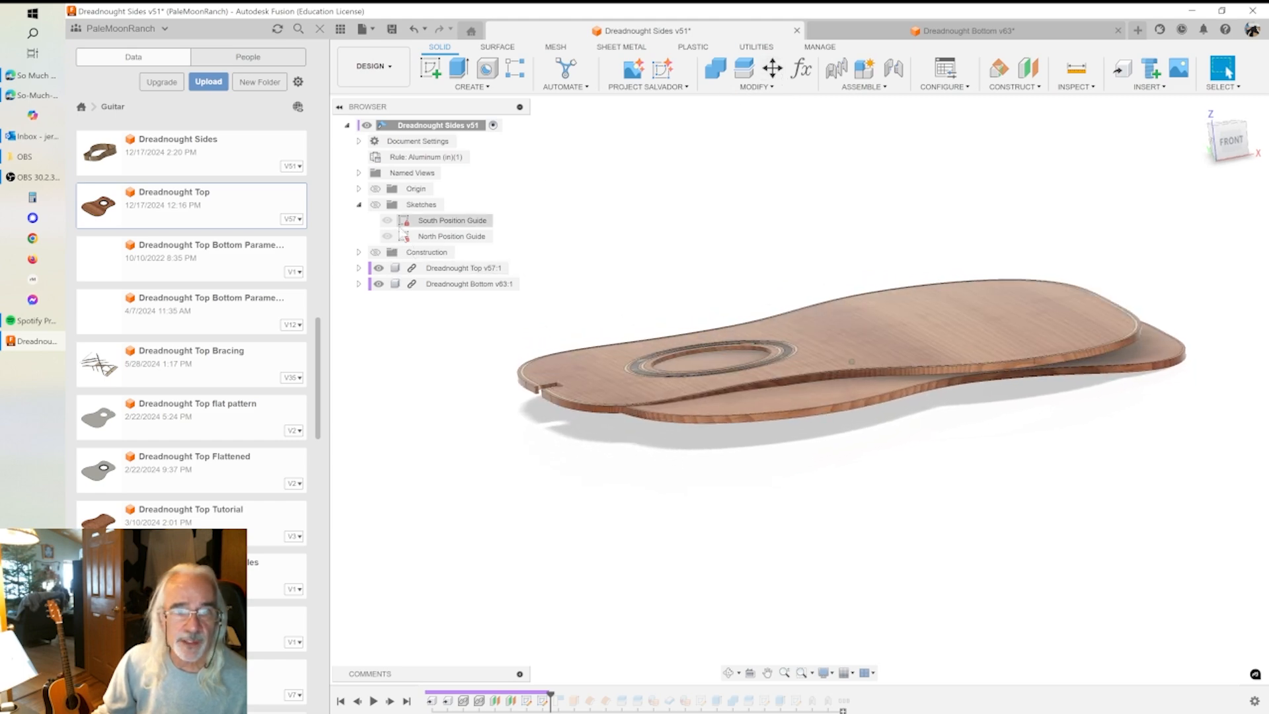
{"action": "left_click", "coordinate": [375, 205]}
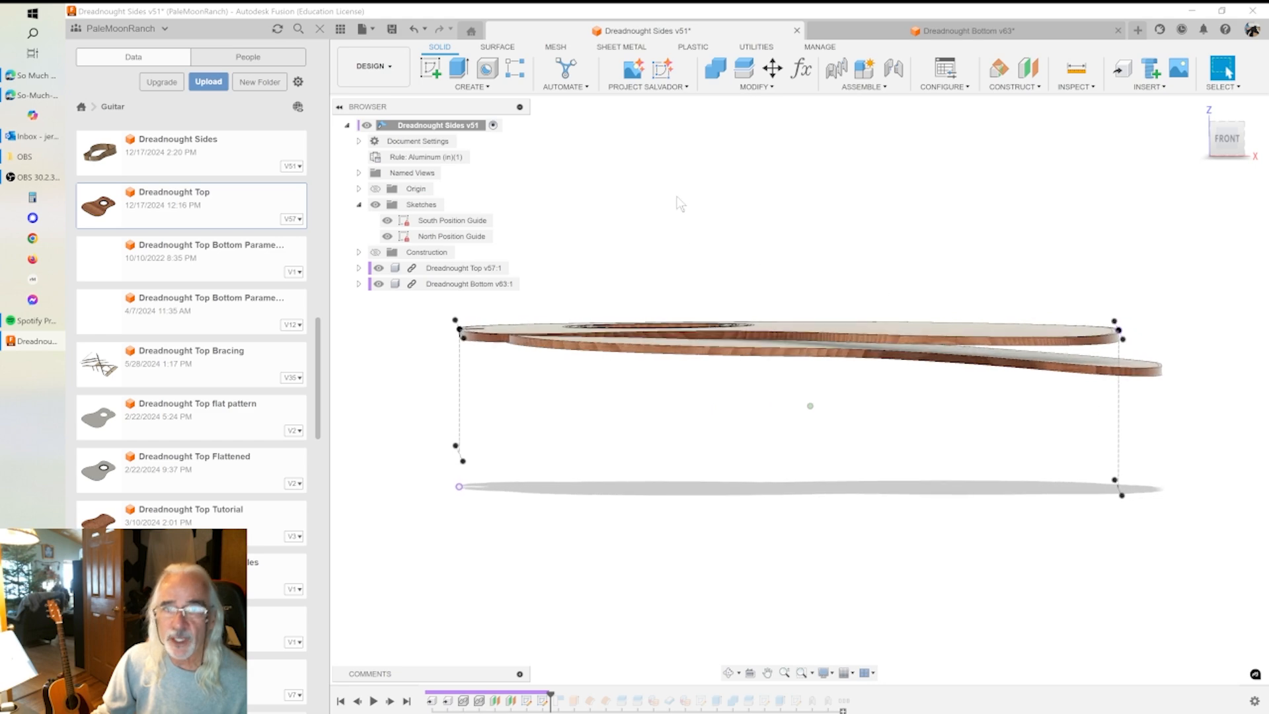
- Flip the Dreadnought Bottom component -180 degrees about X and move it 5.00 in down below the Top
{"action": "left_click", "coordinate": [779, 74]}
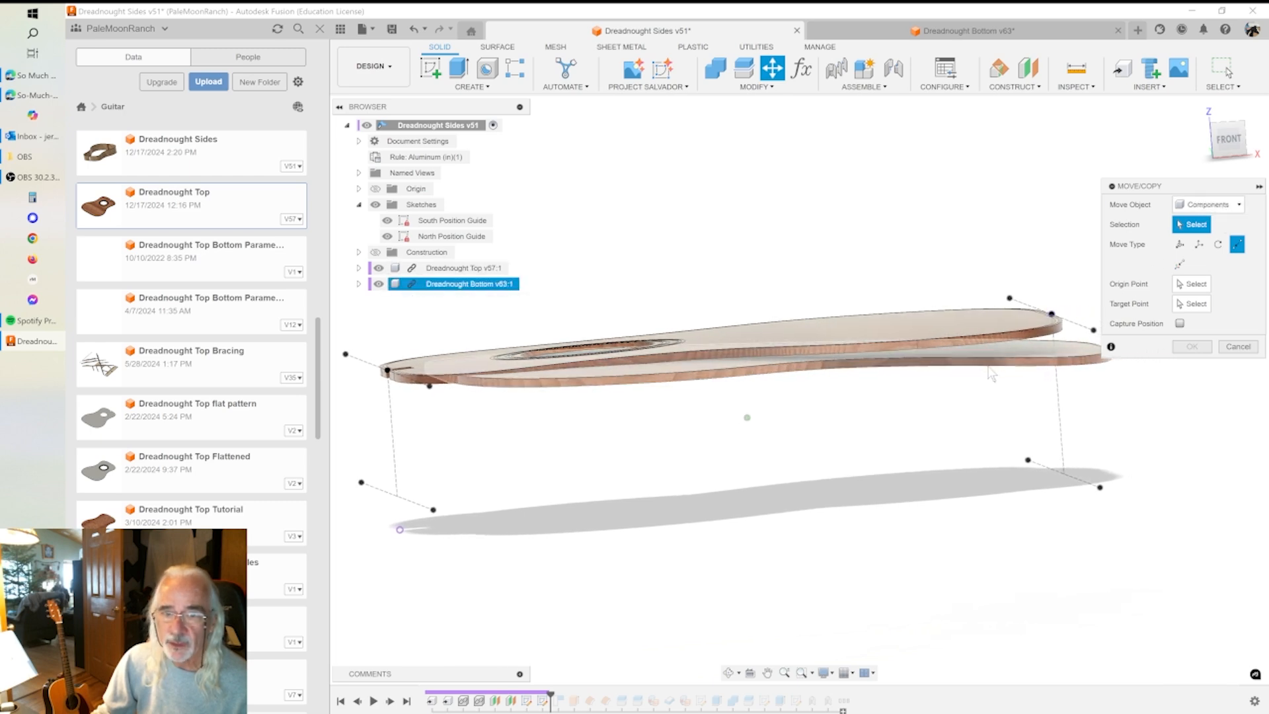
{"action": "left_click", "coordinate": [446, 286]}
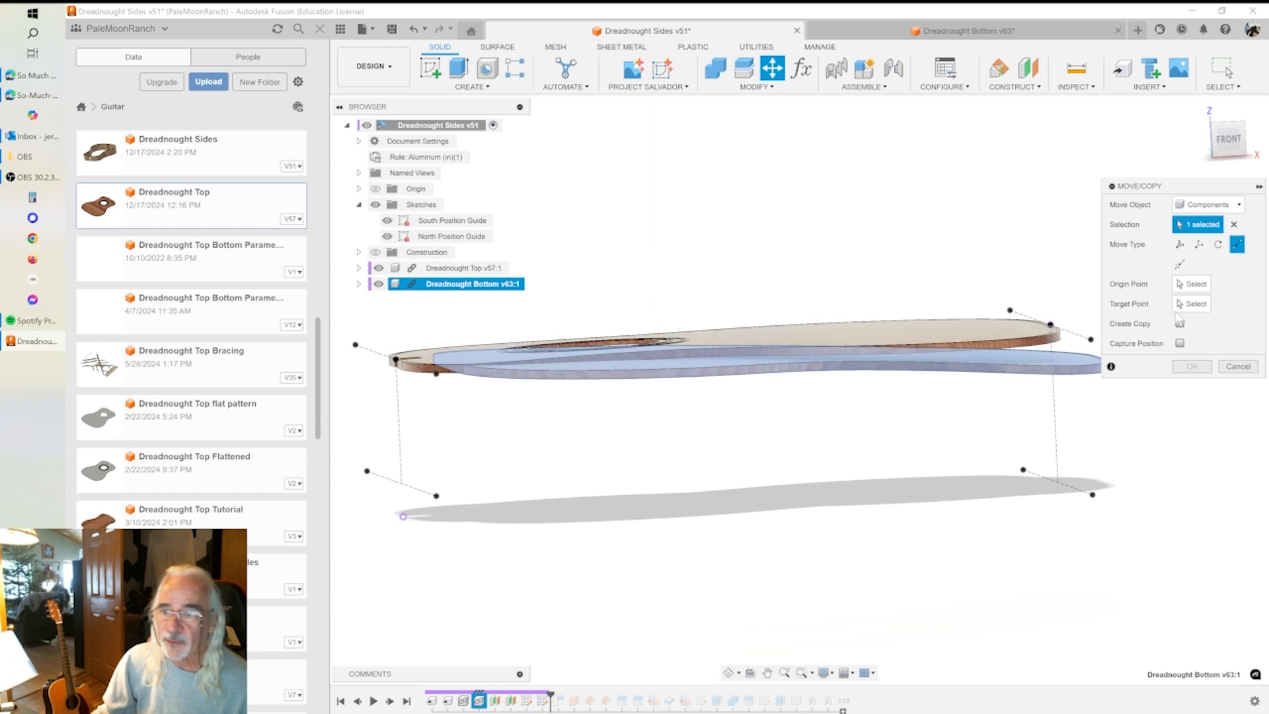
{"action": "left_click", "coordinate": [1179, 243]}
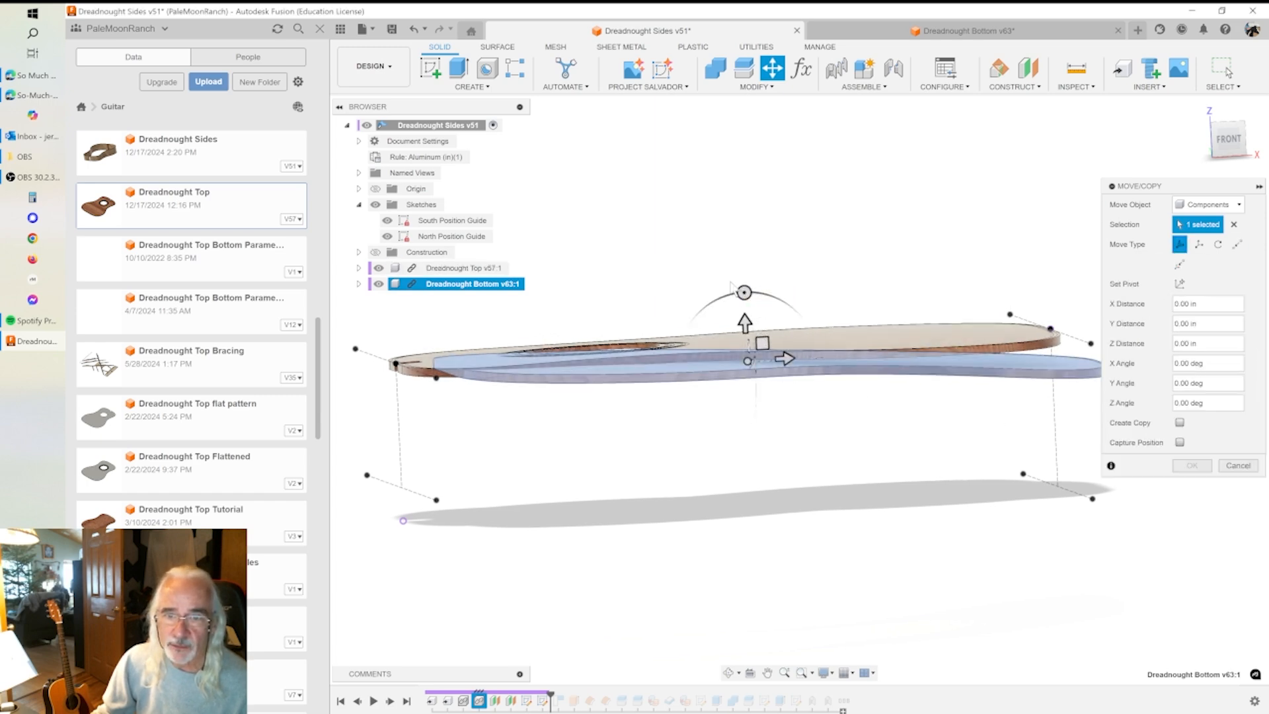
{"action": "left_click_drag", "start_coordinate": [744, 291], "coordinate": [749, 383]}
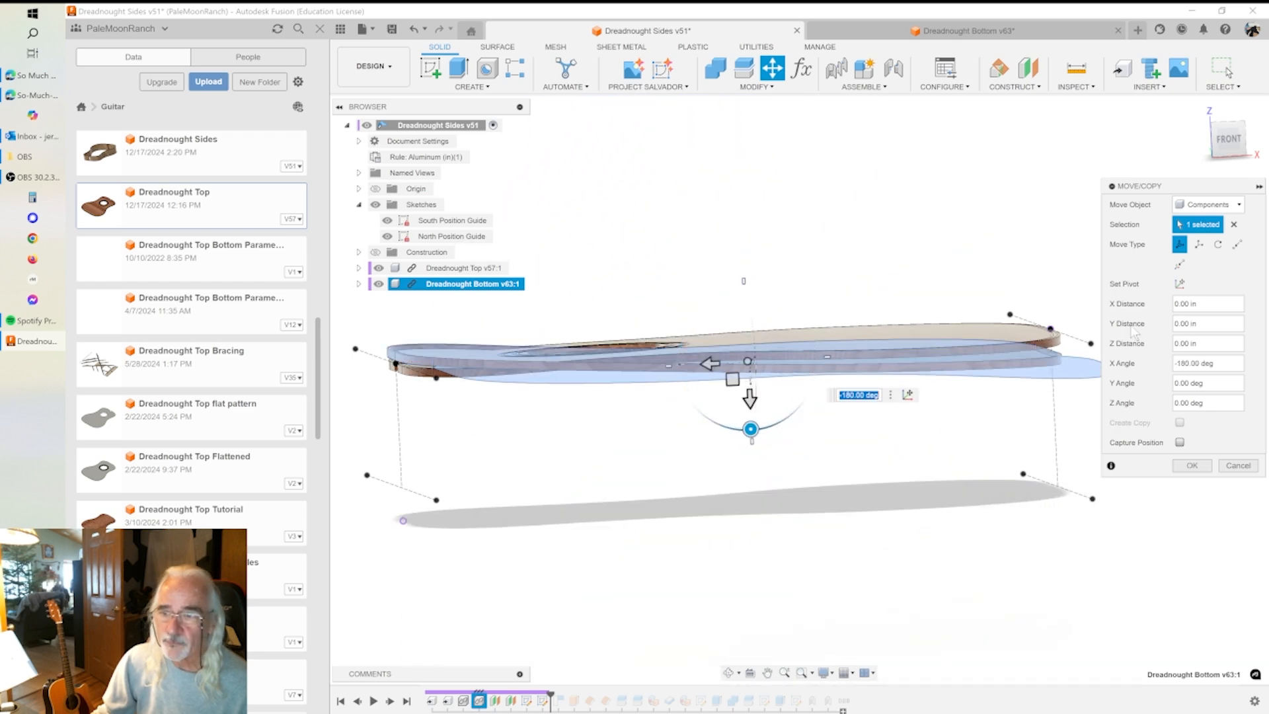
{"action": "left_click_drag", "start_coordinate": [750, 397], "coordinate": [738, 572]}
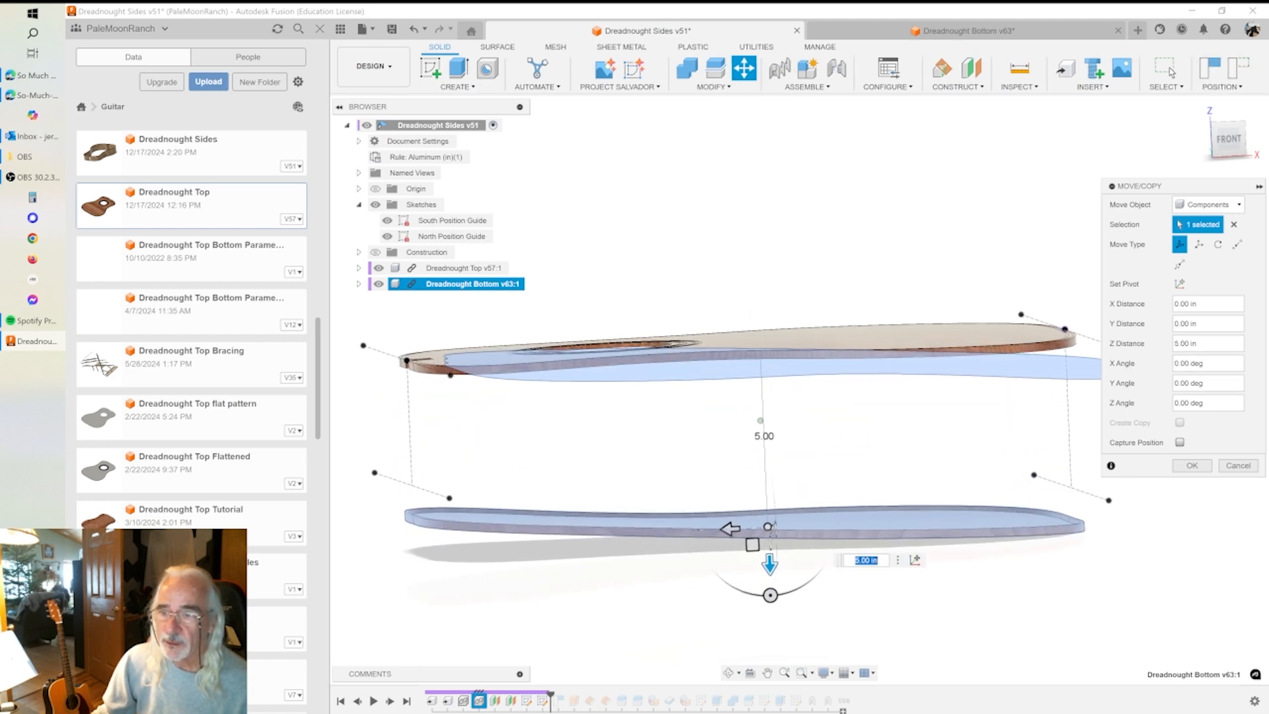
- Move the Bottom point to point, from the point on its narrow end to the lower point of the North Position Guide
{"action": "left_click", "coordinate": [1237, 244]}
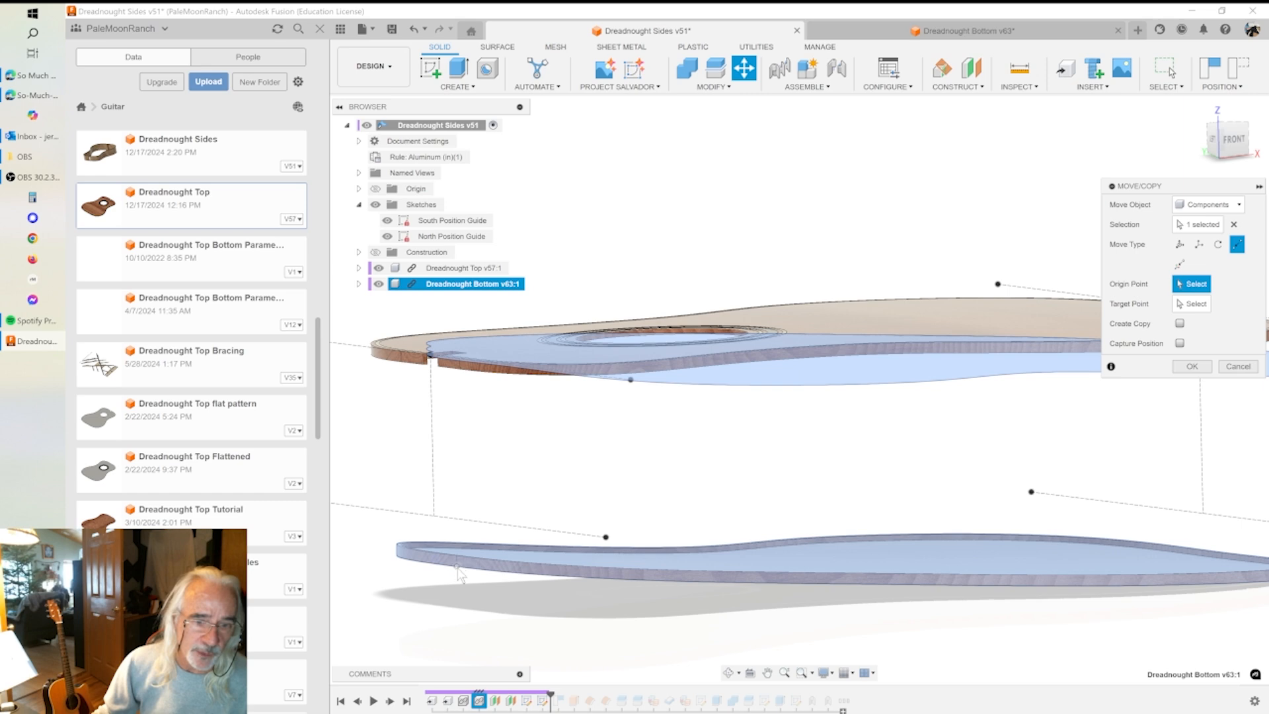
{"action": "left_click", "coordinate": [478, 540]}
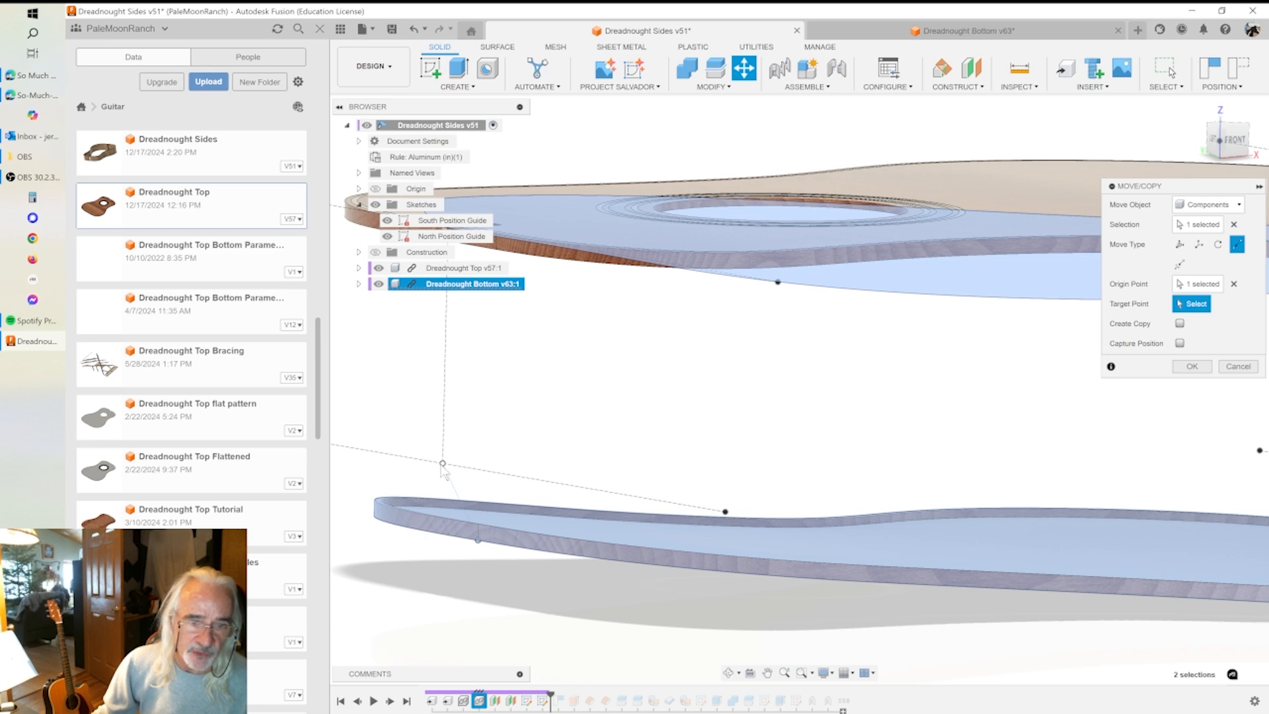
{"action": "left_click", "coordinate": [725, 511]}
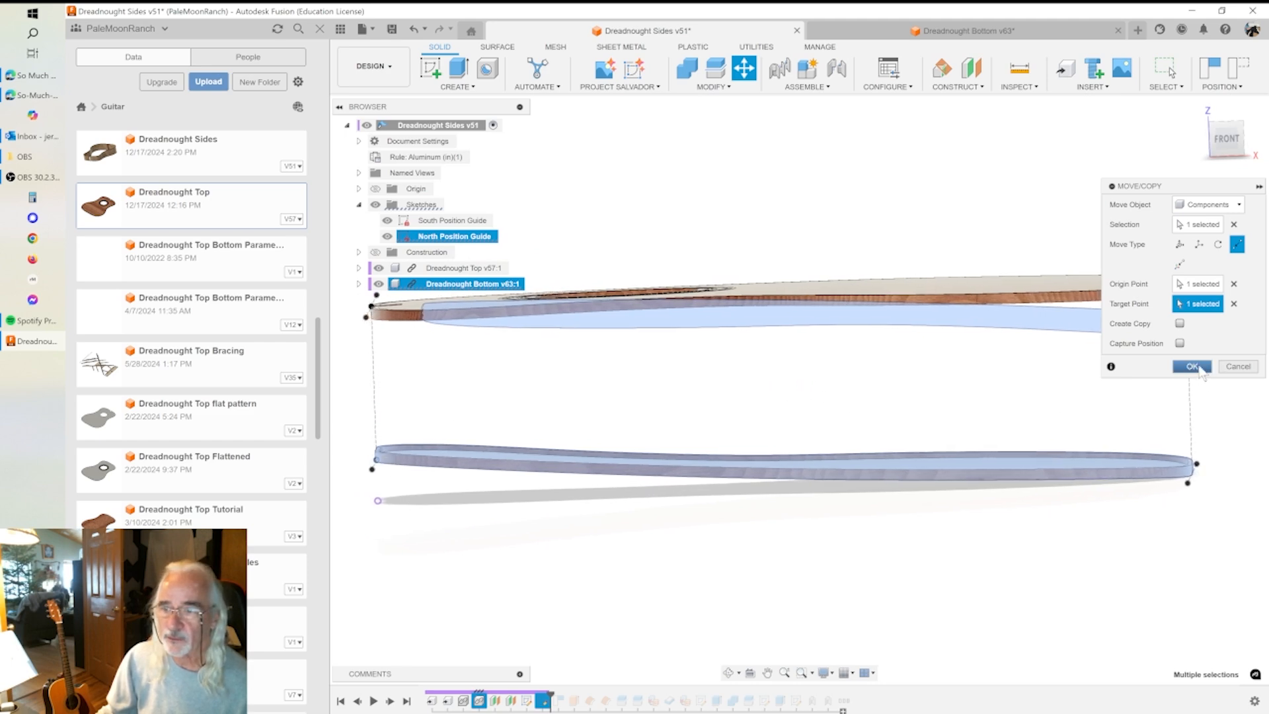
{"action": "left_click", "coordinate": [1192, 367]}
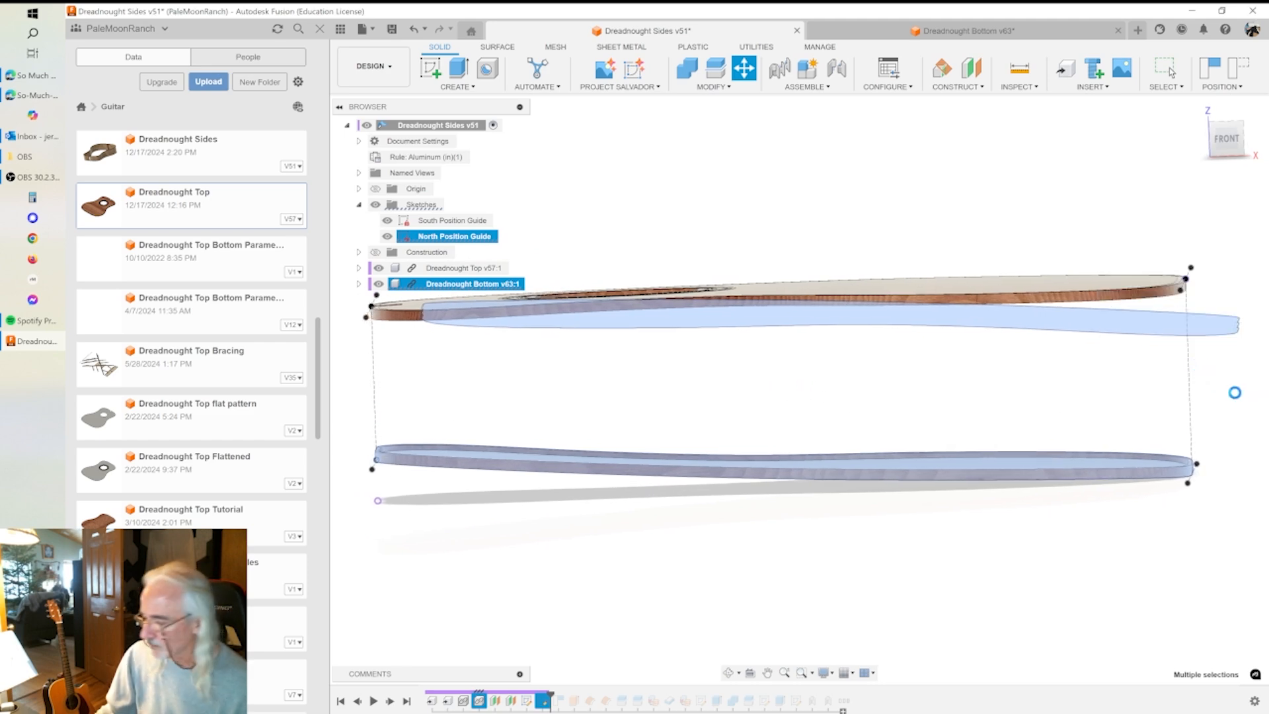
{"action": "middle_click_drag", "start_coordinate": [412, 490], "coordinate": [538, 460], "text": "shift"}
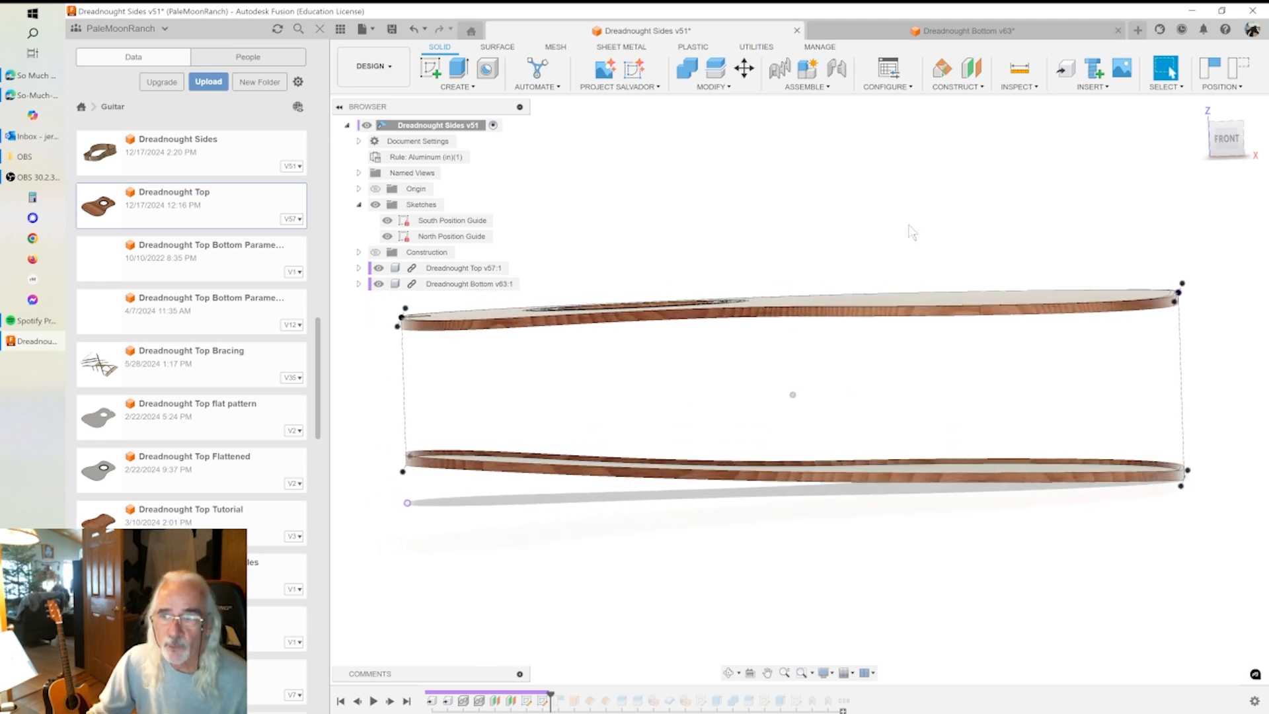
- Compare the Top and Bottom from the front with the history before and after Position29, ending just before it
{"action": "left_click", "coordinate": [1217, 158]}
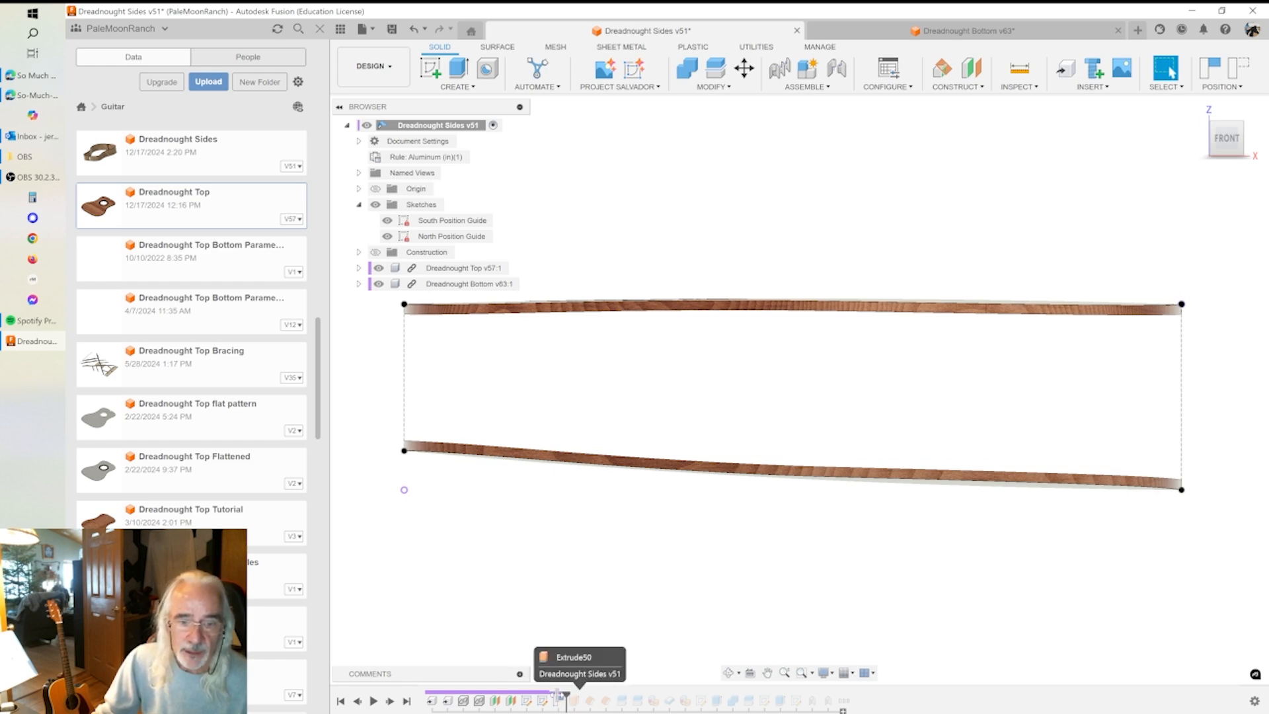
{"action": "left_click_drag", "start_coordinate": [559, 695], "coordinate": [549, 694]}
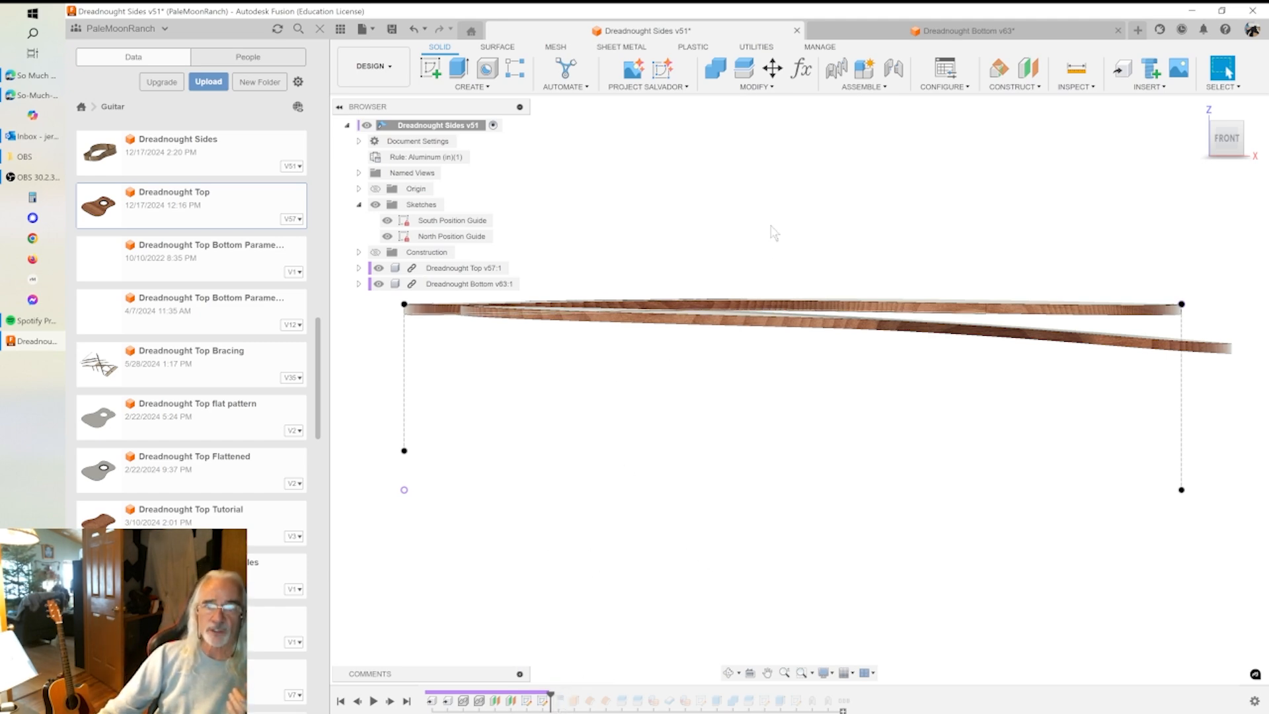
{"action": "left_click_drag", "start_coordinate": [557, 695], "coordinate": [566, 695]}
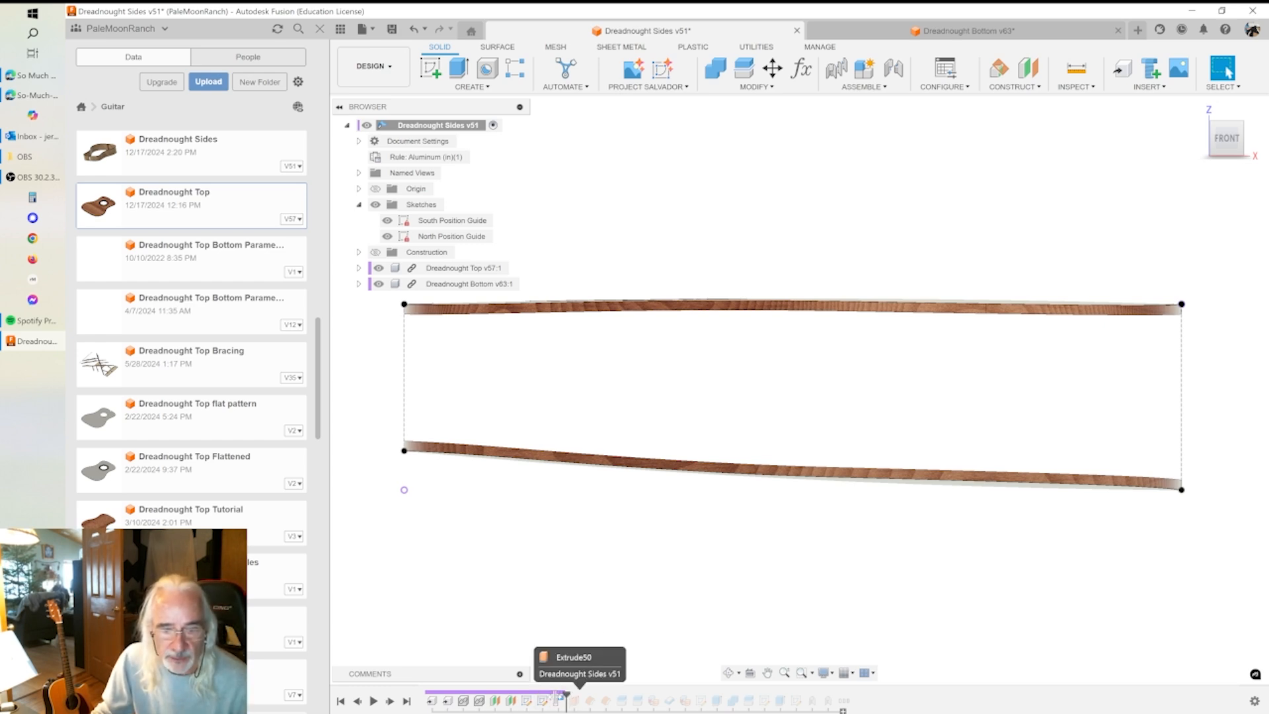
{"action": "left_click_drag", "start_coordinate": [566, 694], "coordinate": [550, 694]}
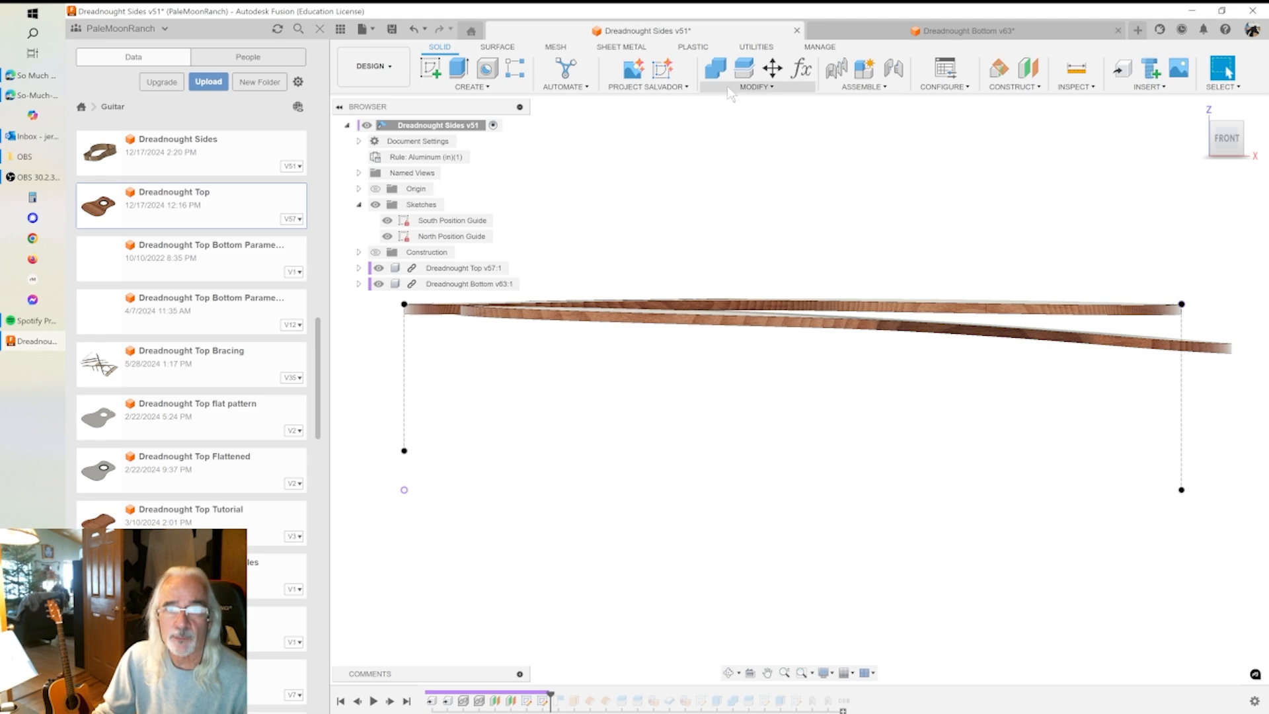
- Flip the Dreadnought Bottom component 180 degrees about X and move it 5.50 in down below the Top
{"action": "left_click", "coordinate": [772, 68]}
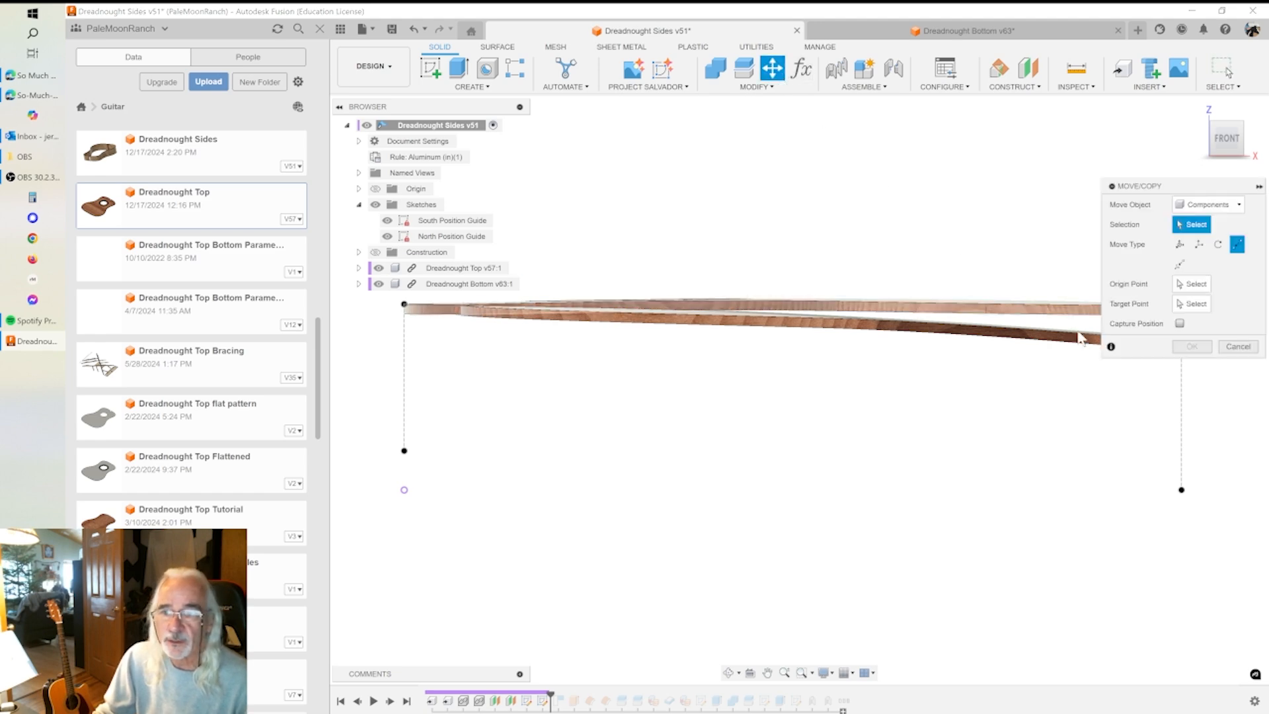
{"action": "middle_click_drag", "start_coordinate": [1250, 195], "coordinate": [924, 181], "text": "shift"}
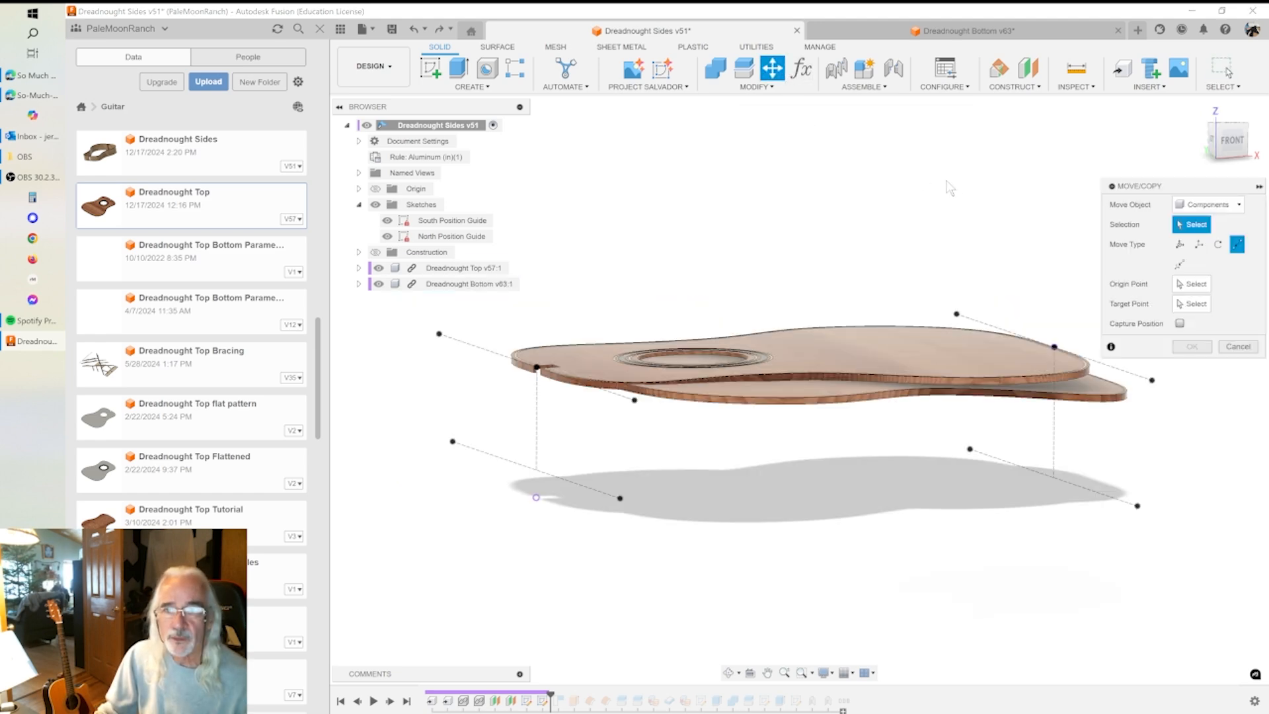
{"action": "left_click", "coordinate": [1181, 246]}
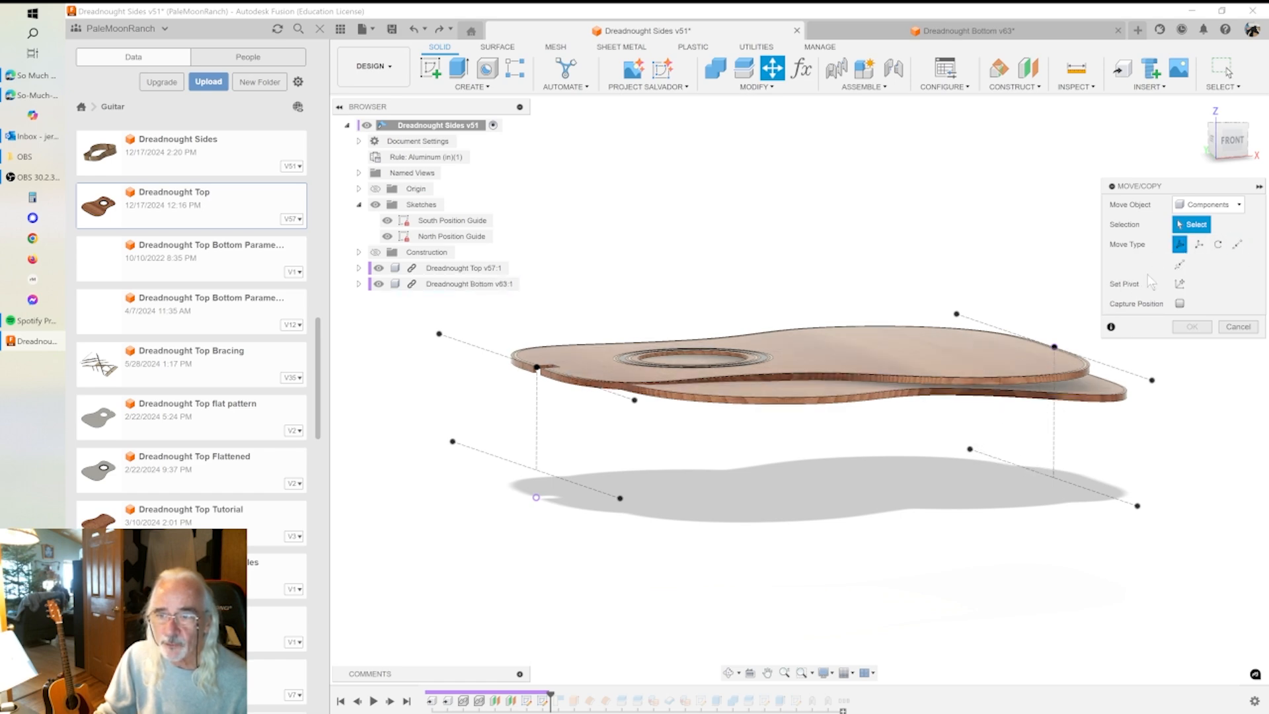
{"action": "left_click", "coordinate": [1122, 395]}
{"action": "left_click", "coordinate": [454, 388]}
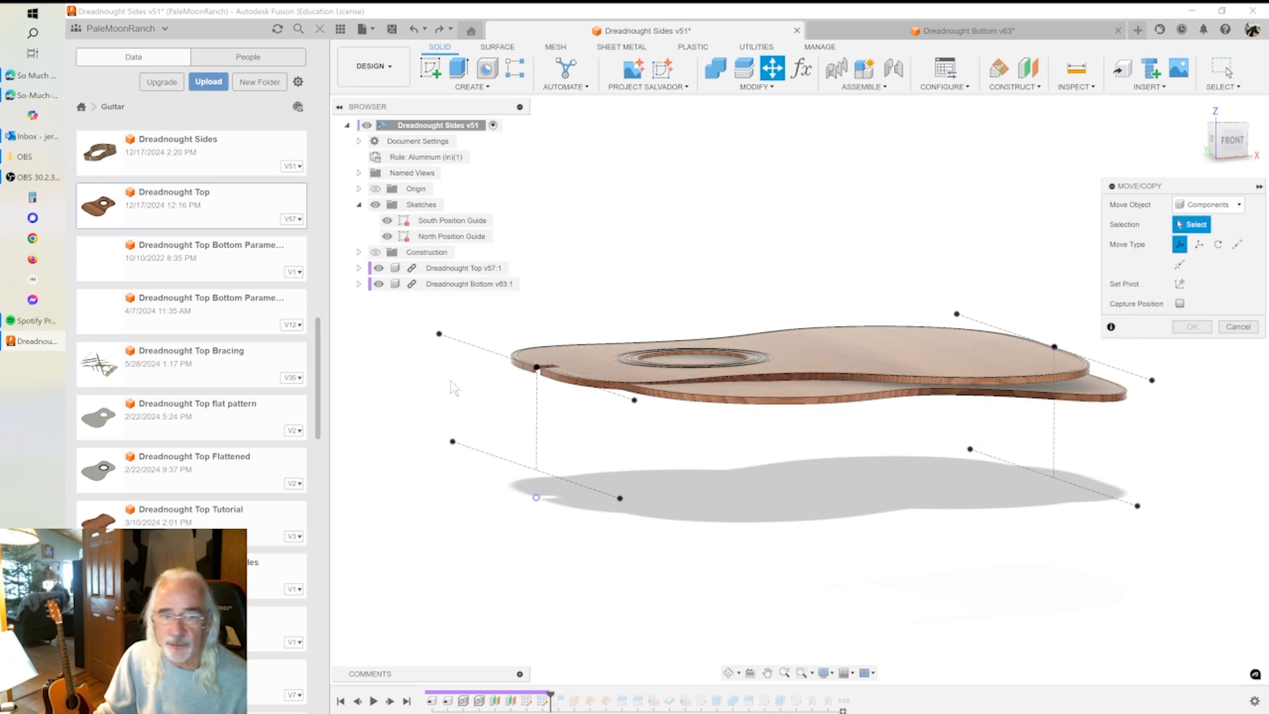
{"action": "left_click", "coordinate": [463, 285]}
{"action": "middle_click_drag", "start_coordinate": [681, 318], "coordinate": [798, 311], "text": "shift"}
{"action": "left_click_drag", "start_coordinate": [789, 305], "coordinate": [790, 406]}
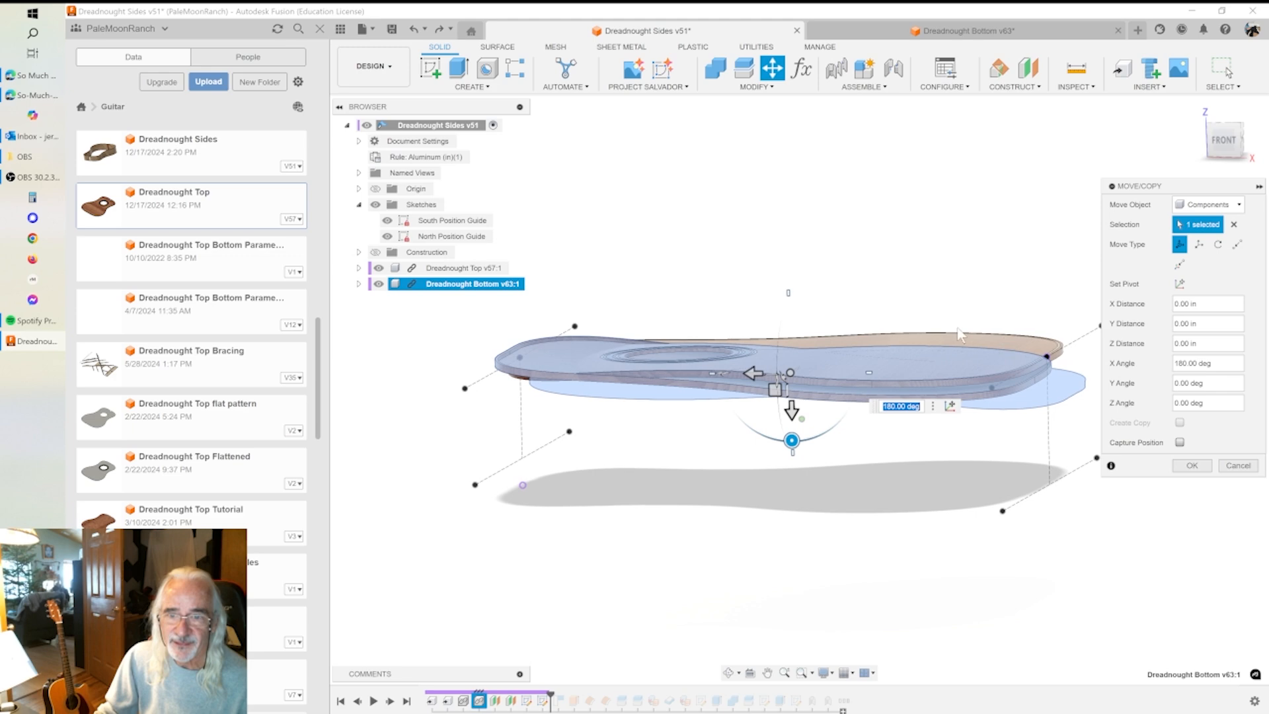
{"action": "left_click_drag", "start_coordinate": [792, 411], "coordinate": [795, 559]}
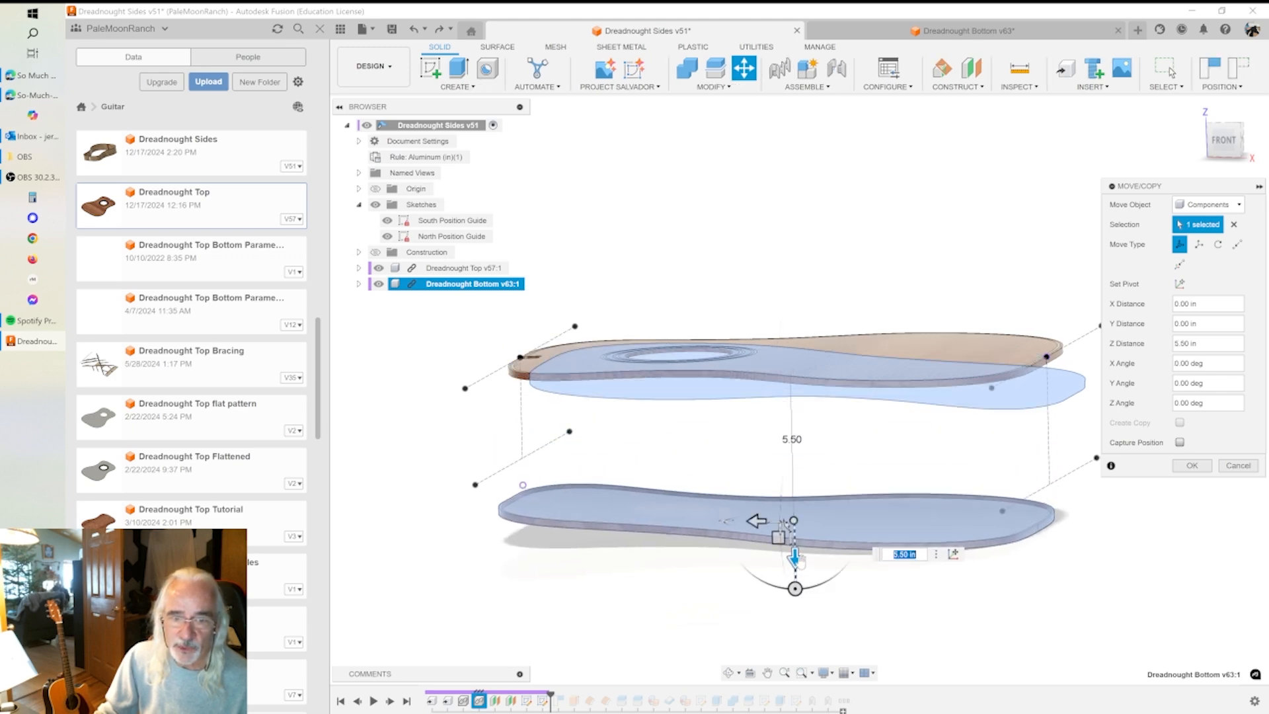
- Move the Bottom point to point, from its narrow end onto the North Position Guide's lower point, and capture the position
{"action": "left_click", "coordinate": [1237, 245]}
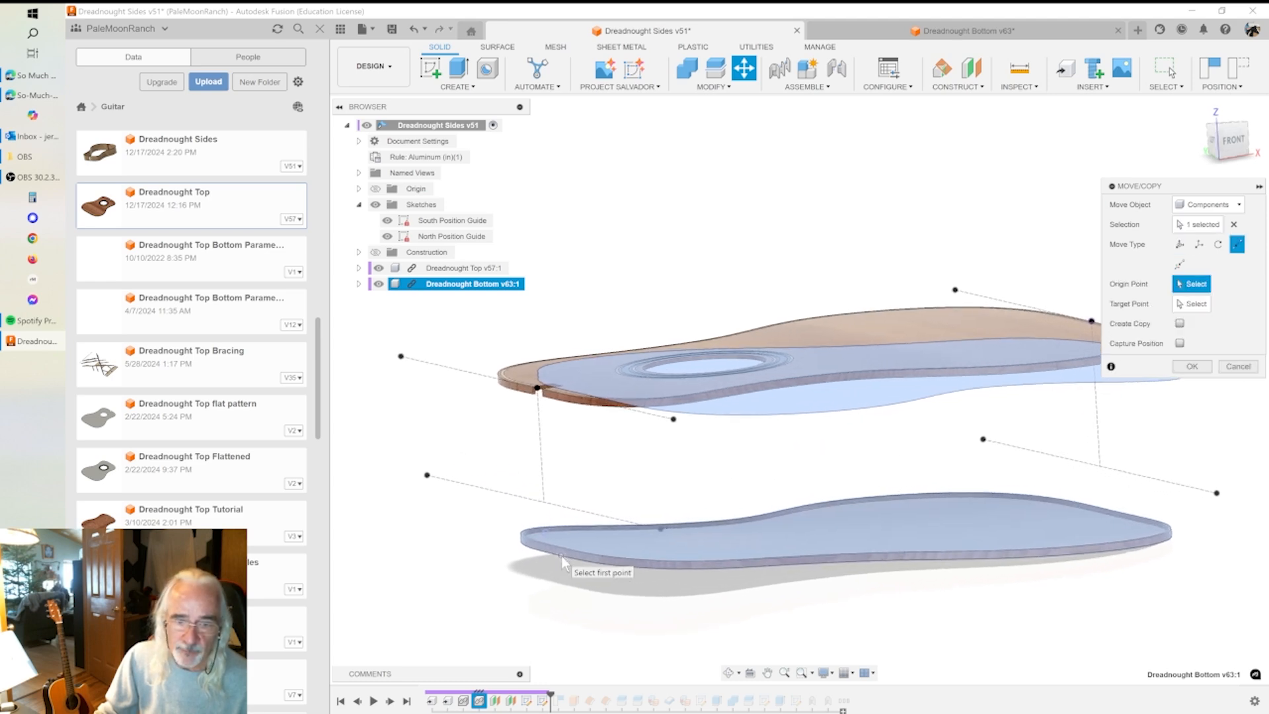
{"action": "left_click", "coordinate": [561, 557]}
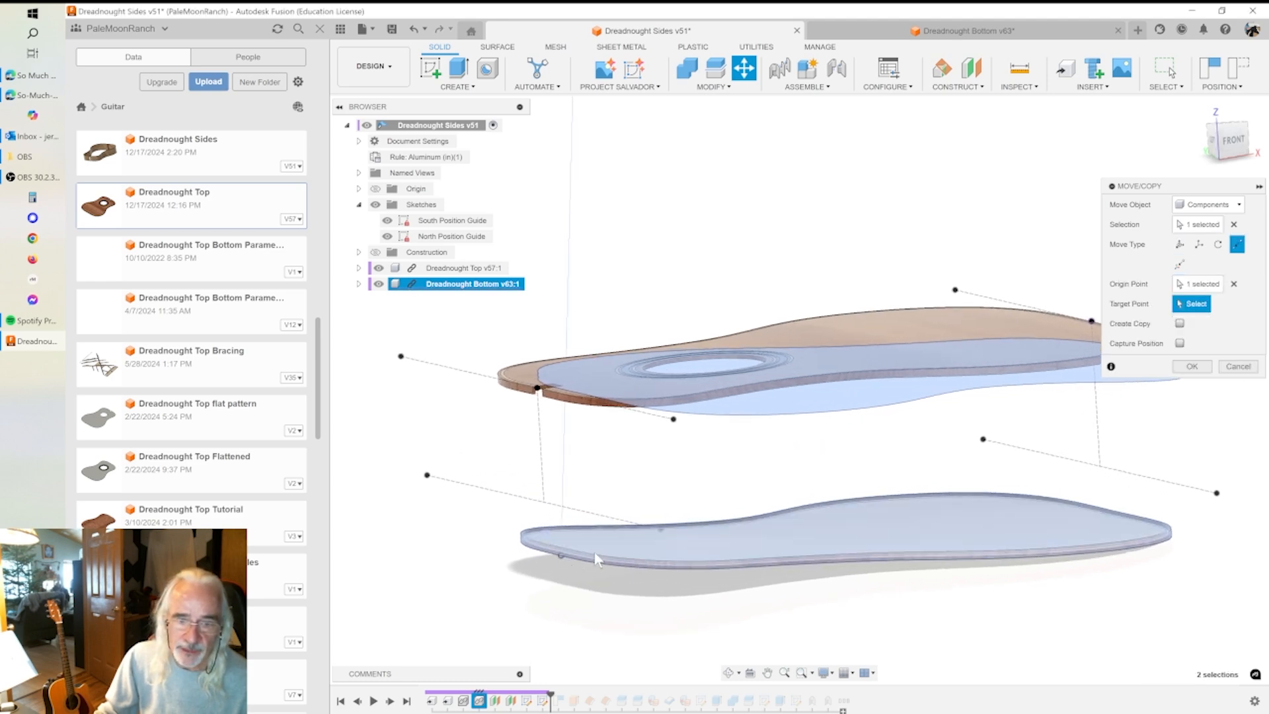
{"action": "left_click", "coordinate": [544, 503]}
{"action": "middle_click_drag", "start_coordinate": [874, 513], "coordinate": [652, 622], "text": "shift"}
{"action": "scroll", "coordinate": [1083, 554], "scroll_direction": "up", "scroll_amount": 4}
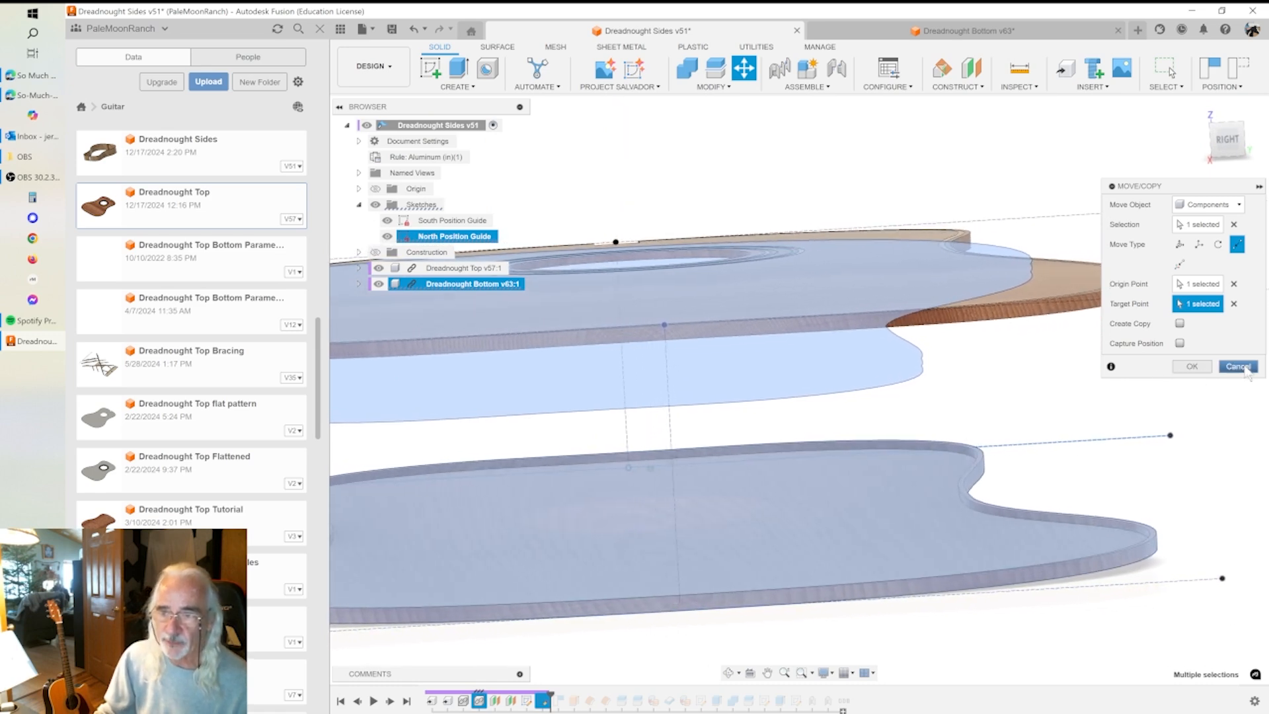
{"action": "left_click", "coordinate": [1195, 368]}
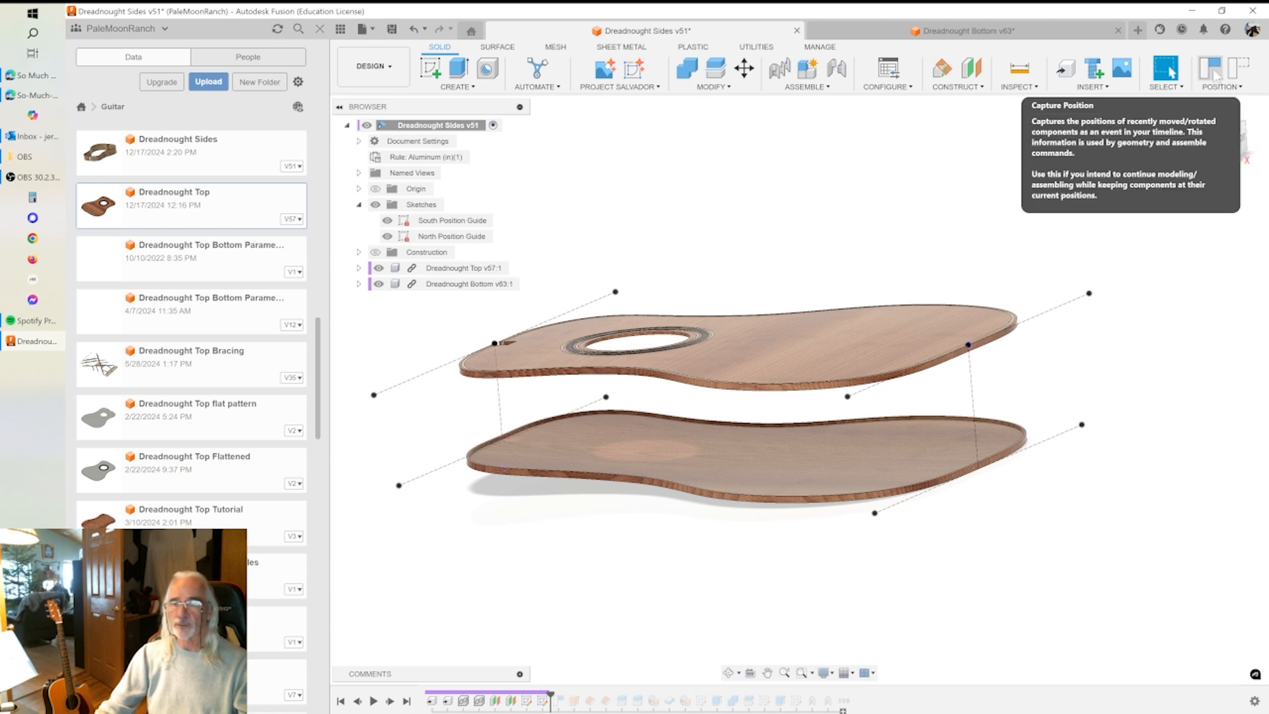
{"action": "left_click", "coordinate": [1214, 73]}
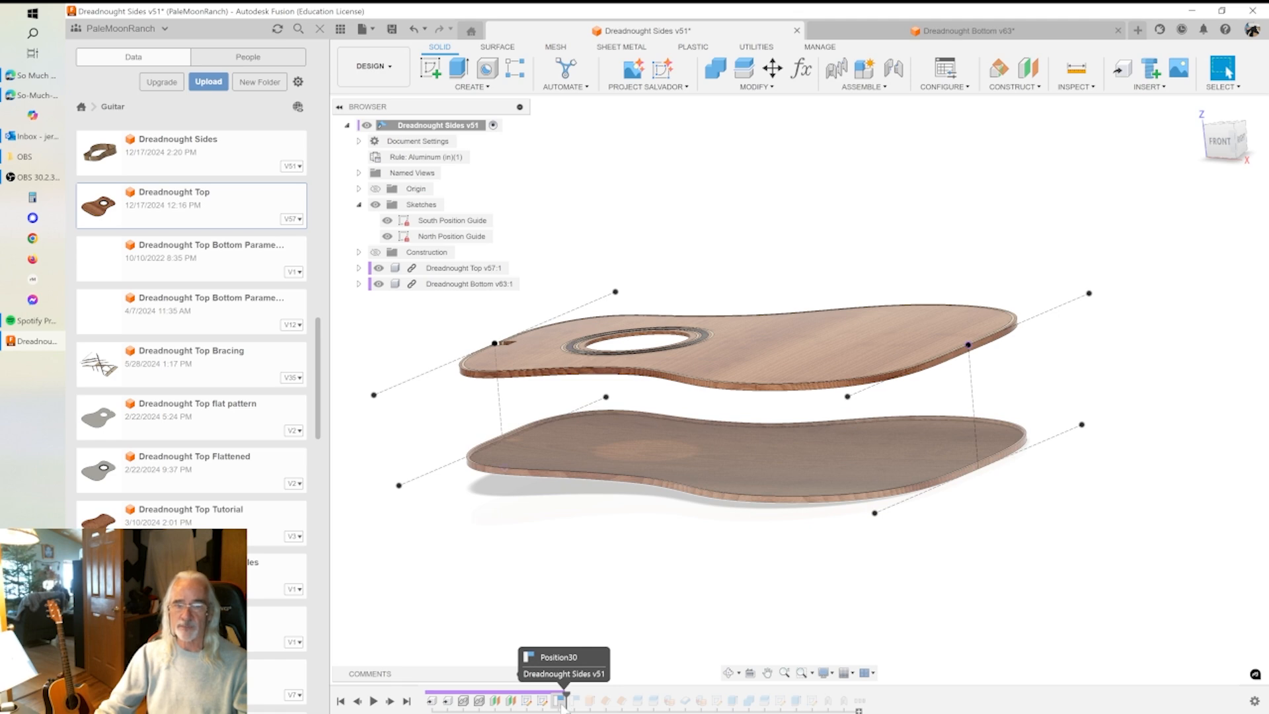
- Check the newly placed Bottom against the Top, and delete the old Position29 feature from the history
{"action": "middle_click_drag", "start_coordinate": [543, 571], "coordinate": [584, 691], "text": "shift"}
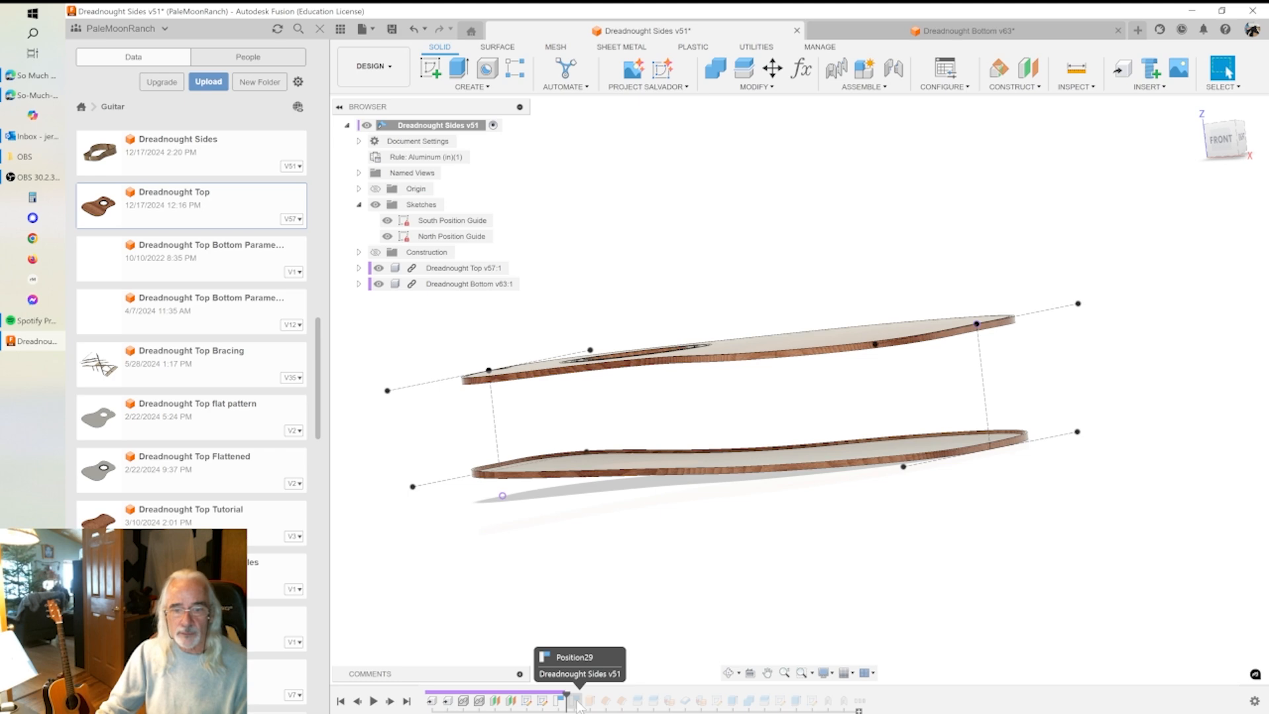
{"action": "middle_click_drag", "start_coordinate": [603, 574], "coordinate": [571, 702], "text": "shift"}
{"action": "left_click", "coordinate": [572, 703]}
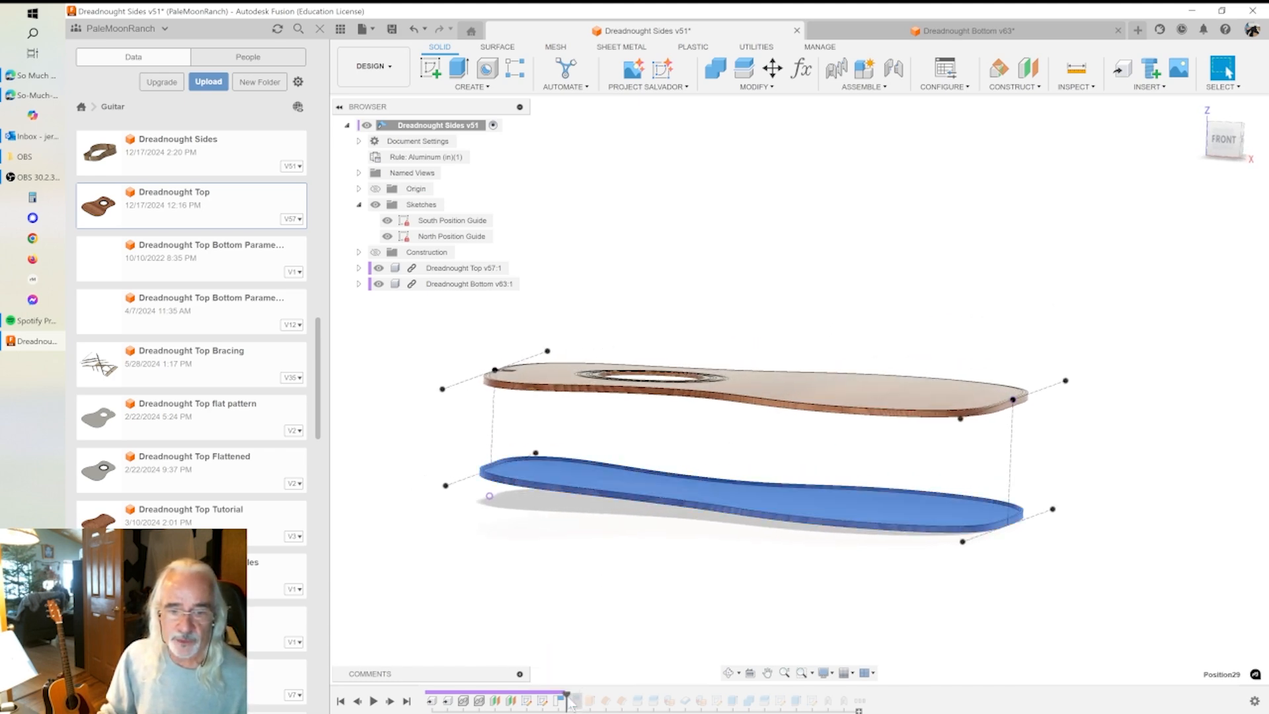
{"action": "key", "text": "Delete"}
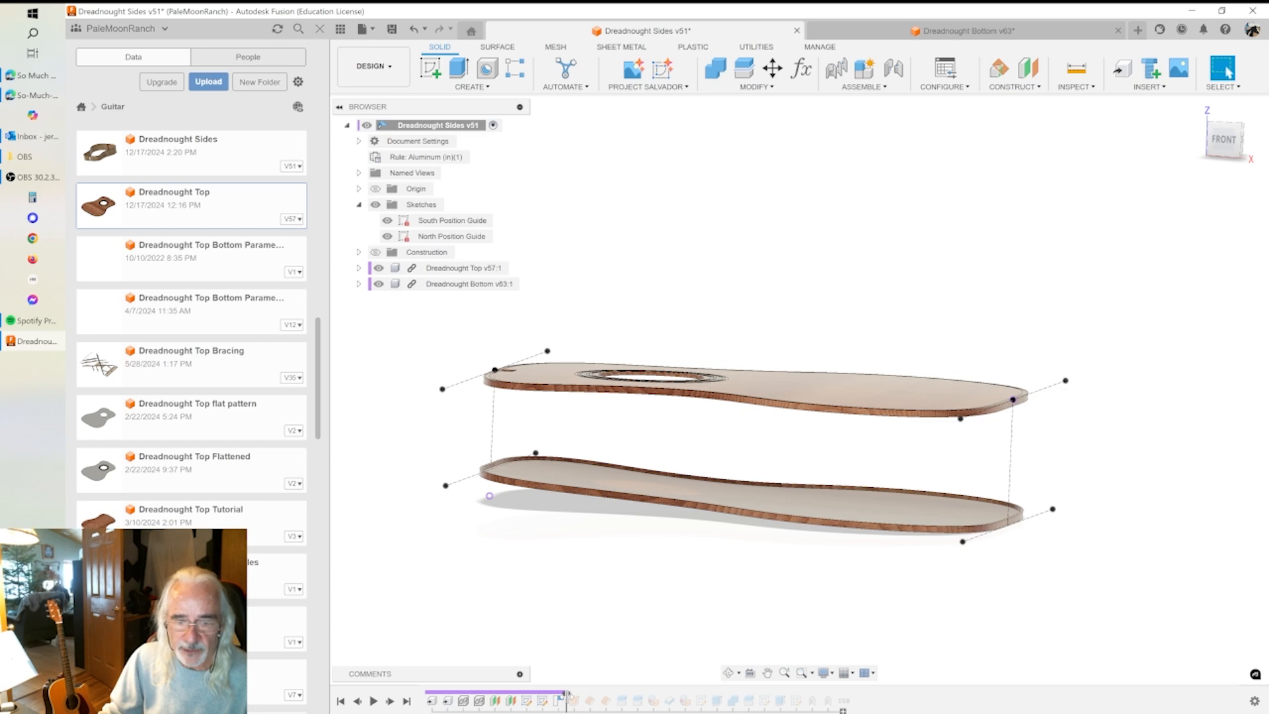
- Advance the history past Extrude50 and on to its end to rebuild the complete guitar body
{"action": "left_click_drag", "start_coordinate": [567, 694], "coordinate": [582, 694]}
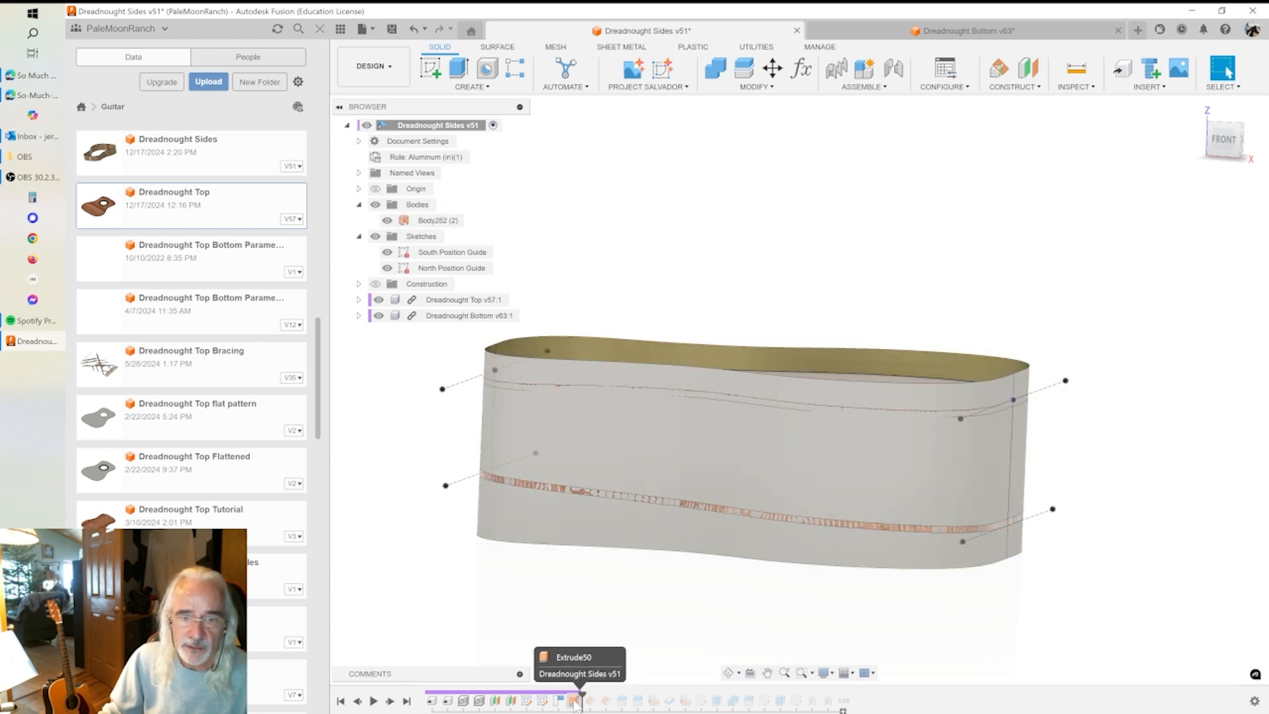
{"action": "left_click_drag", "start_coordinate": [582, 694], "coordinate": [855, 696]}
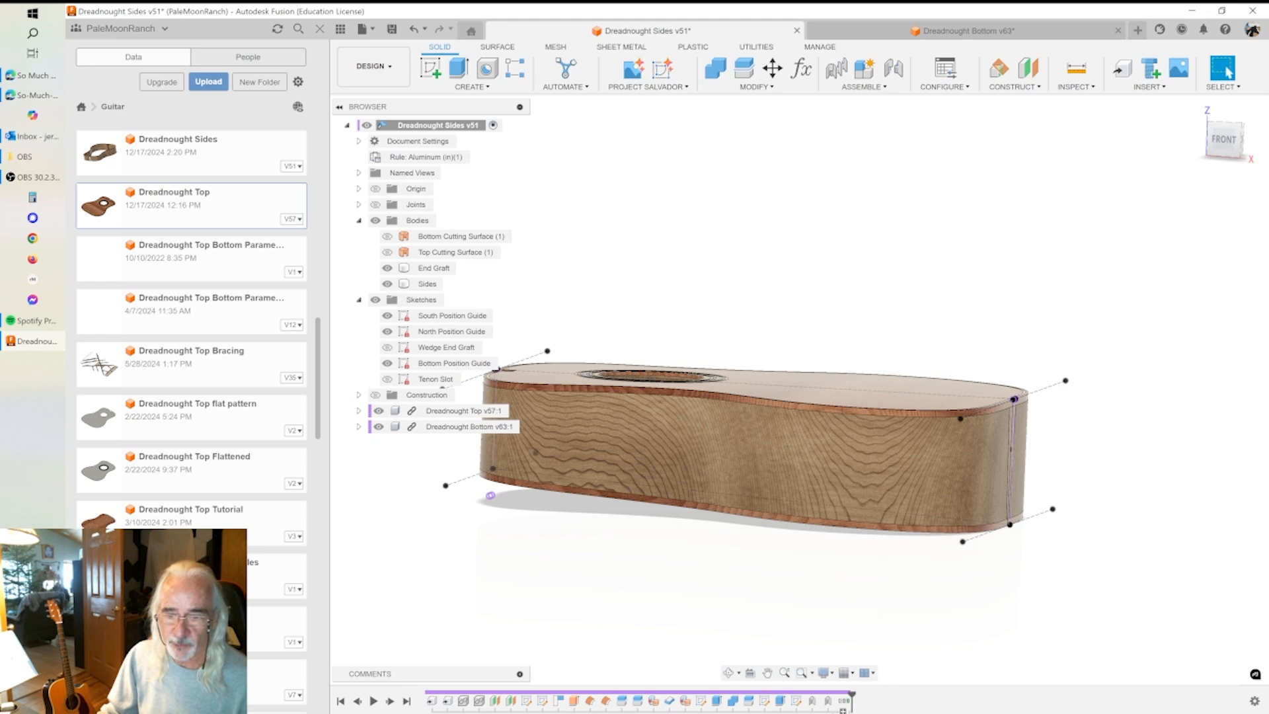
{"action": "middle_click_drag", "start_coordinate": [830, 577], "coordinate": [554, 153], "text": "shift"}
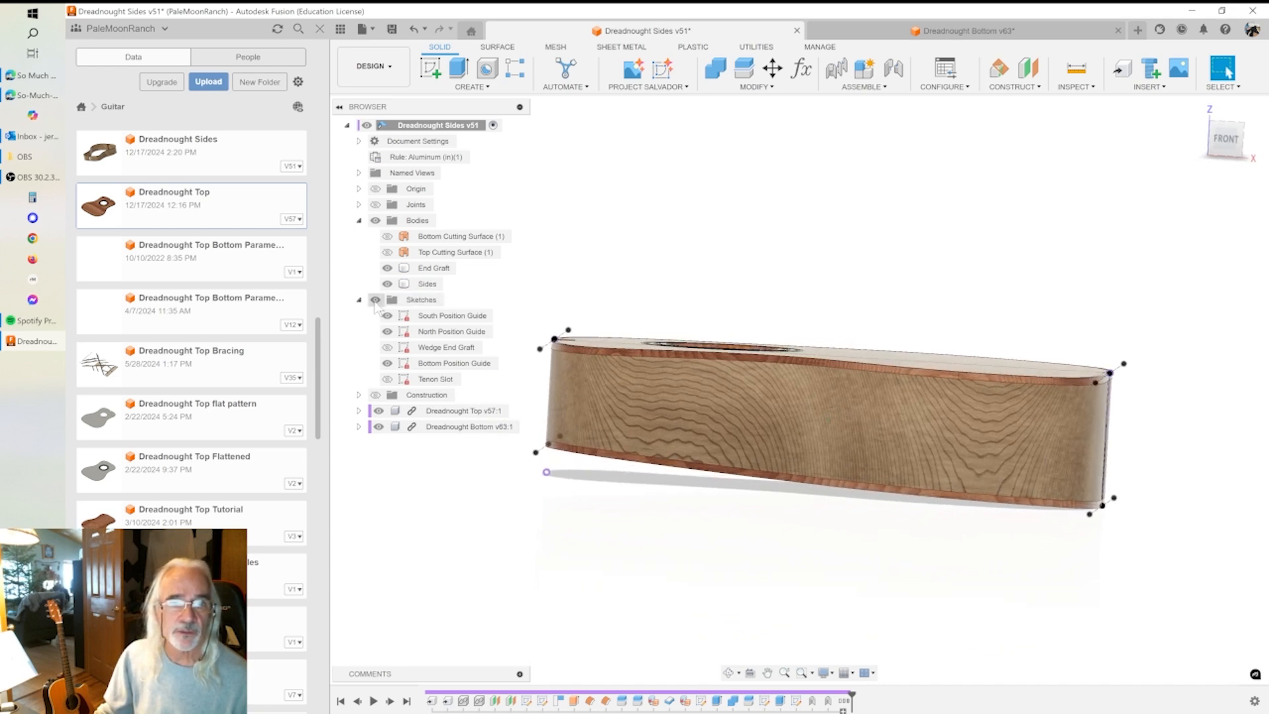
- Hide all sketches and examine closely from the front how the Sides meet the Top and Bottom at the tail end
{"action": "scroll", "coordinate": [716, 340], "scroll_direction": "up", "scroll_amount": 6}
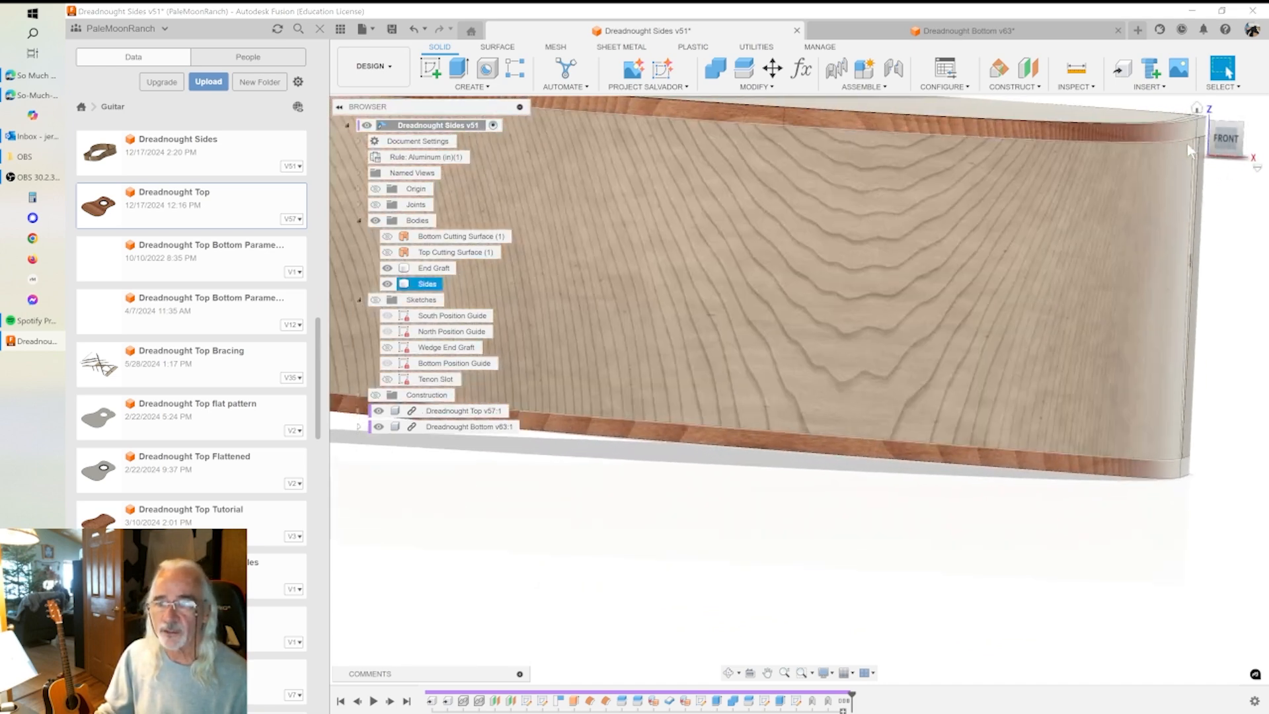
{"action": "left_click_drag", "start_coordinate": [1217, 140], "coordinate": [1235, 139]}
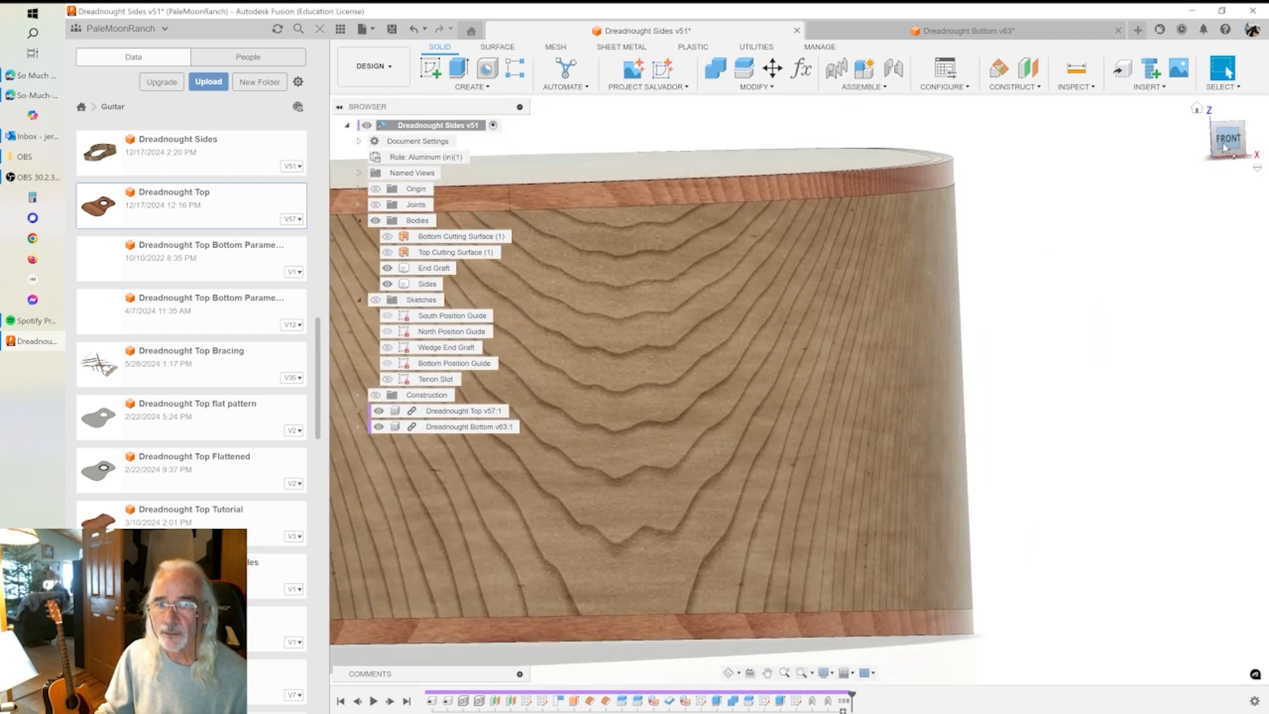
{"action": "left_click", "coordinate": [1223, 145]}
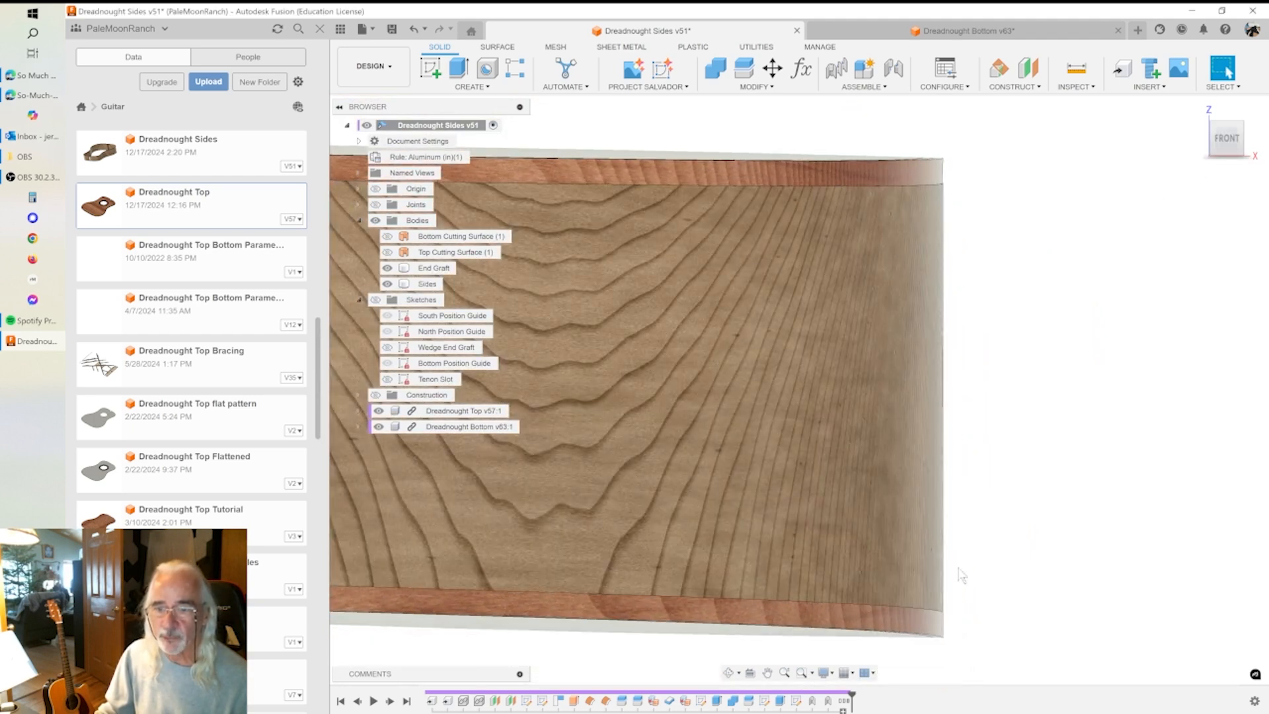
{"action": "left_click", "coordinate": [903, 316]}
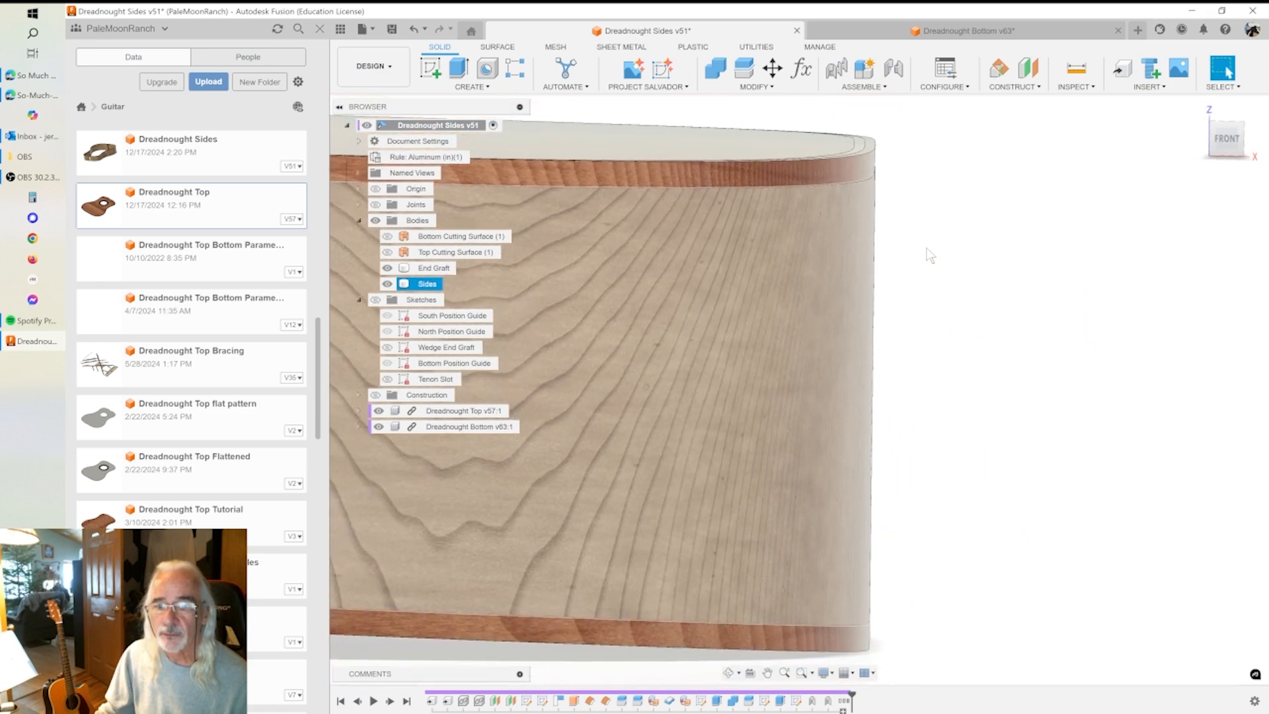
- Look over the complete guitar body, and open the Dreadnought Body New design from the Guitar folder
{"action": "left_click", "coordinate": [945, 246]}
{"action": "left_click", "coordinate": [1224, 135]}
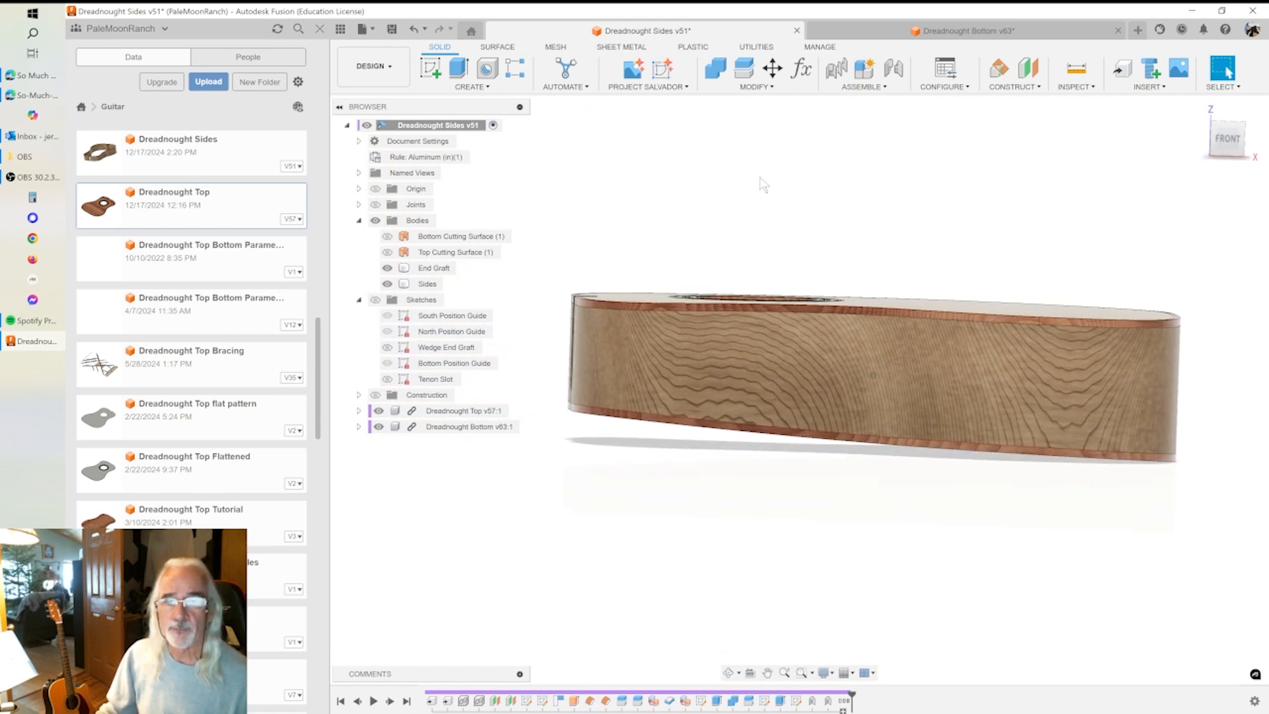
{"action": "middle_click_drag", "start_coordinate": [749, 185], "coordinate": [719, 238], "text": "shift"}
{"action": "middle_click_drag", "start_coordinate": [776, 273], "coordinate": [764, 299], "text": "shift"}
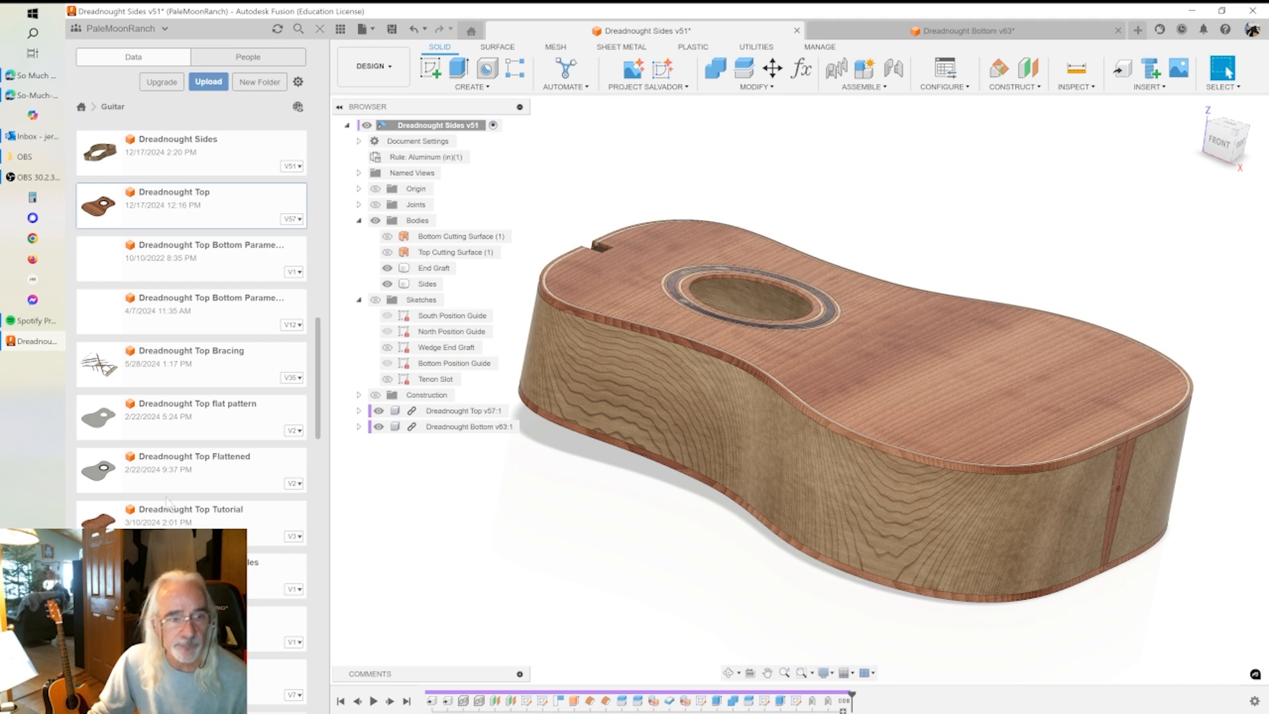
{"action": "scroll", "coordinate": [166, 504], "scroll_direction": "up", "scroll_amount": 2}
{"action": "scroll", "coordinate": [170, 481], "scroll_direction": "up", "scroll_amount": 4}
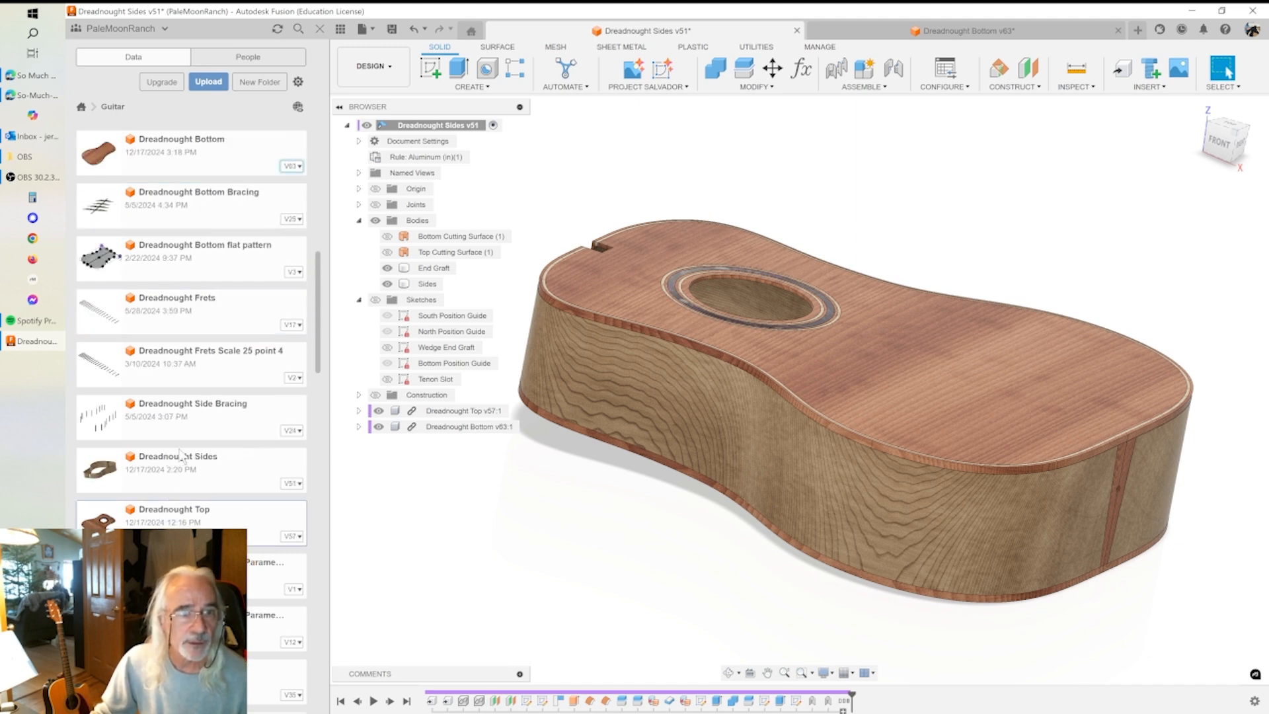
{"action": "scroll", "coordinate": [181, 455], "scroll_direction": "up", "scroll_amount": 2}
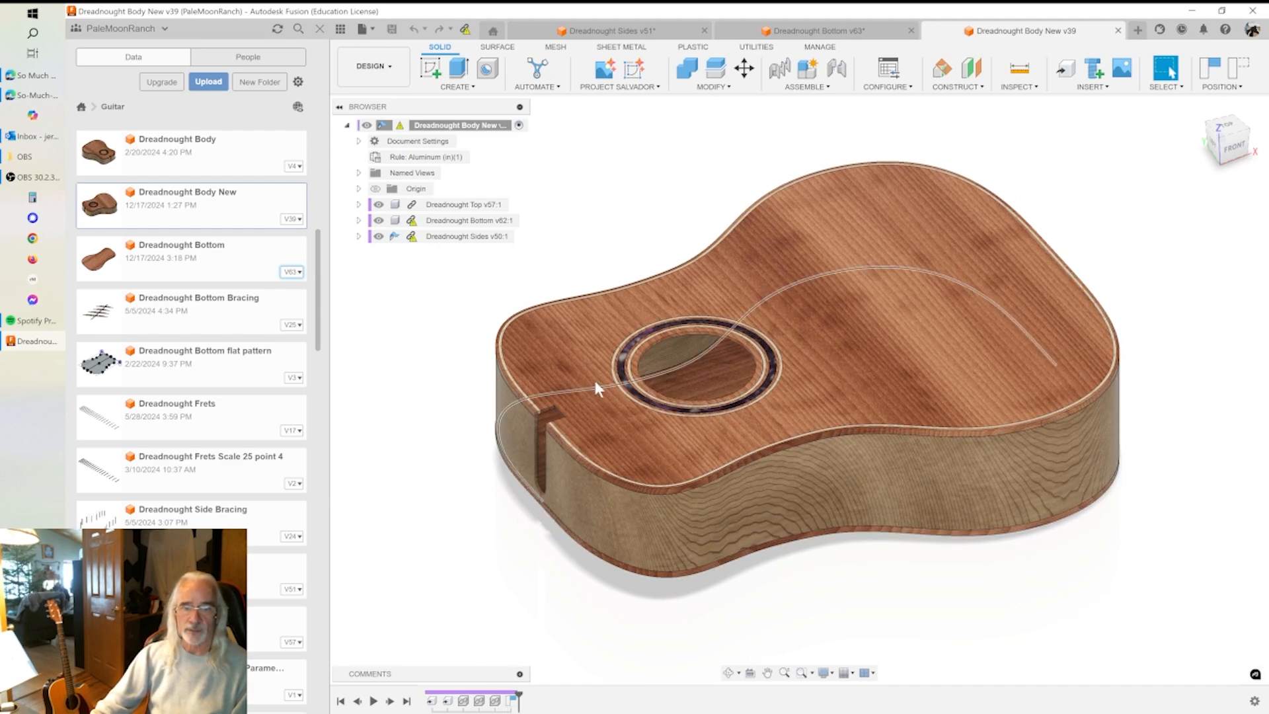
- Join the Dreadnought Top to the Dreadnought Sides in their current positions with a Rigid as-built joint
{"action": "middle_click_drag", "start_coordinate": [514, 509], "coordinate": [886, 144], "text": "shift"}
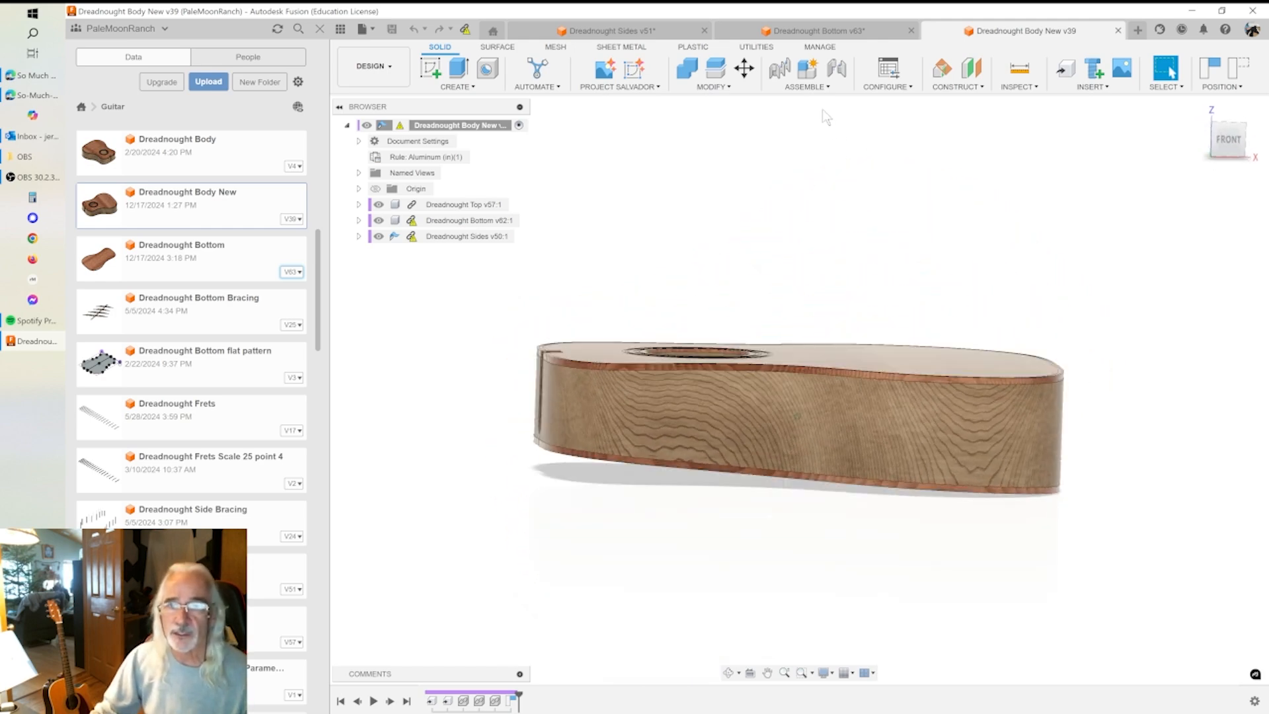
{"action": "left_click", "coordinate": [806, 87]}
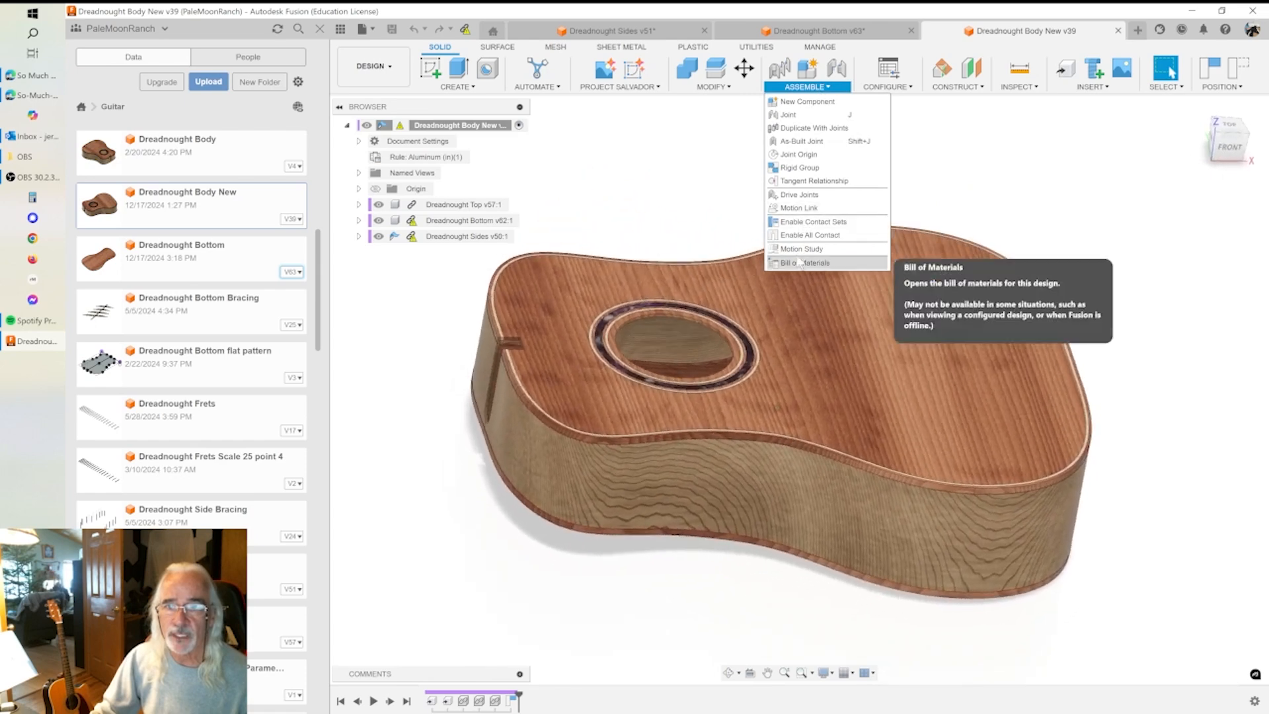
{"action": "left_click", "coordinate": [794, 143]}
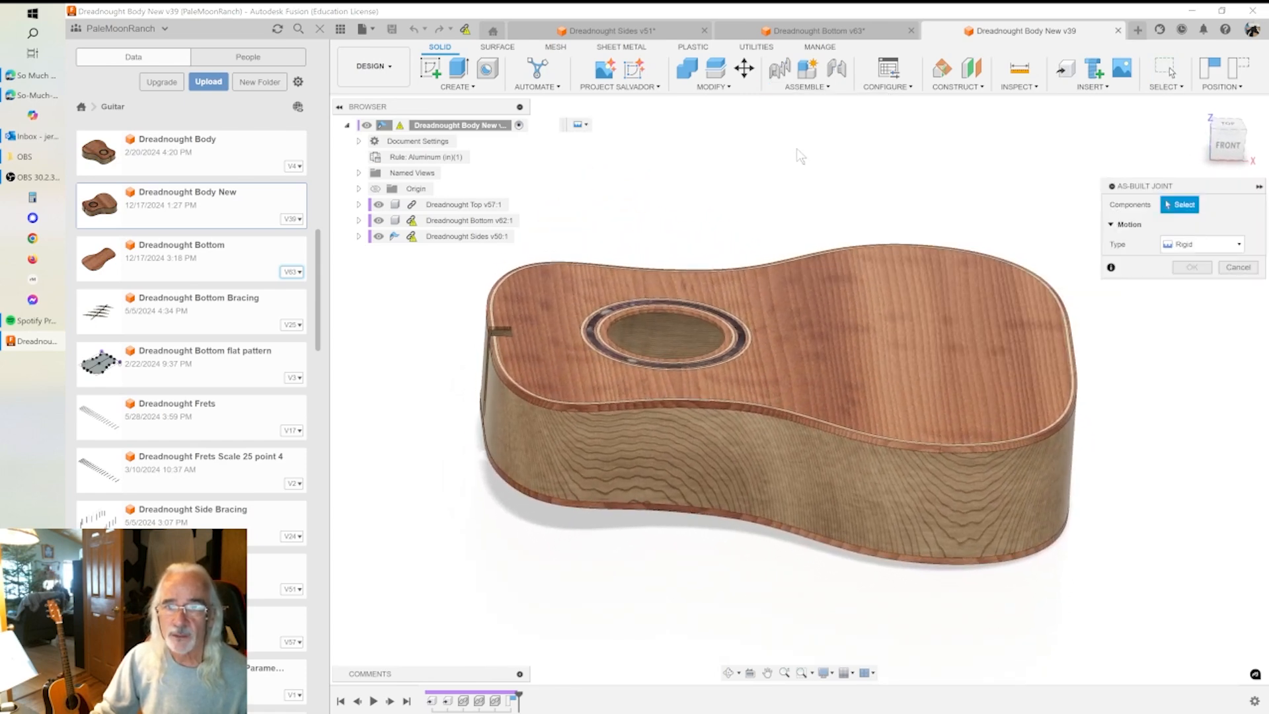
{"action": "left_click", "coordinate": [885, 303]}
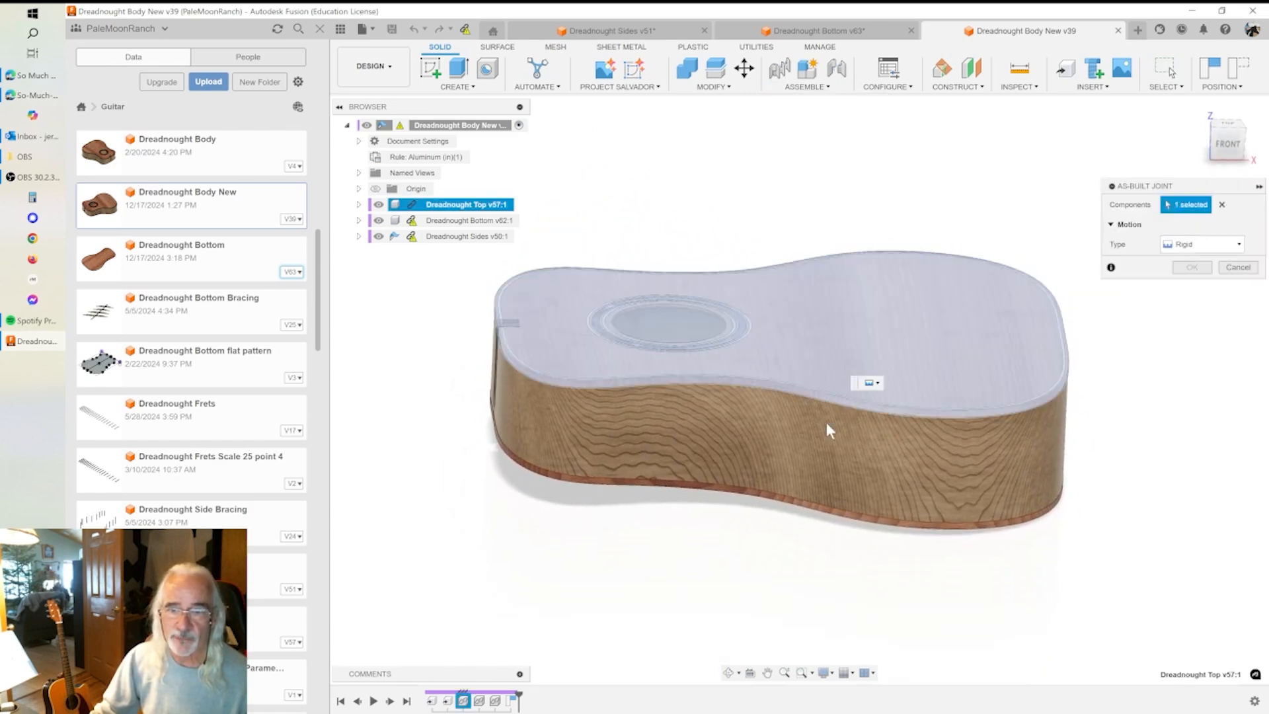
{"action": "left_click", "coordinate": [820, 446]}
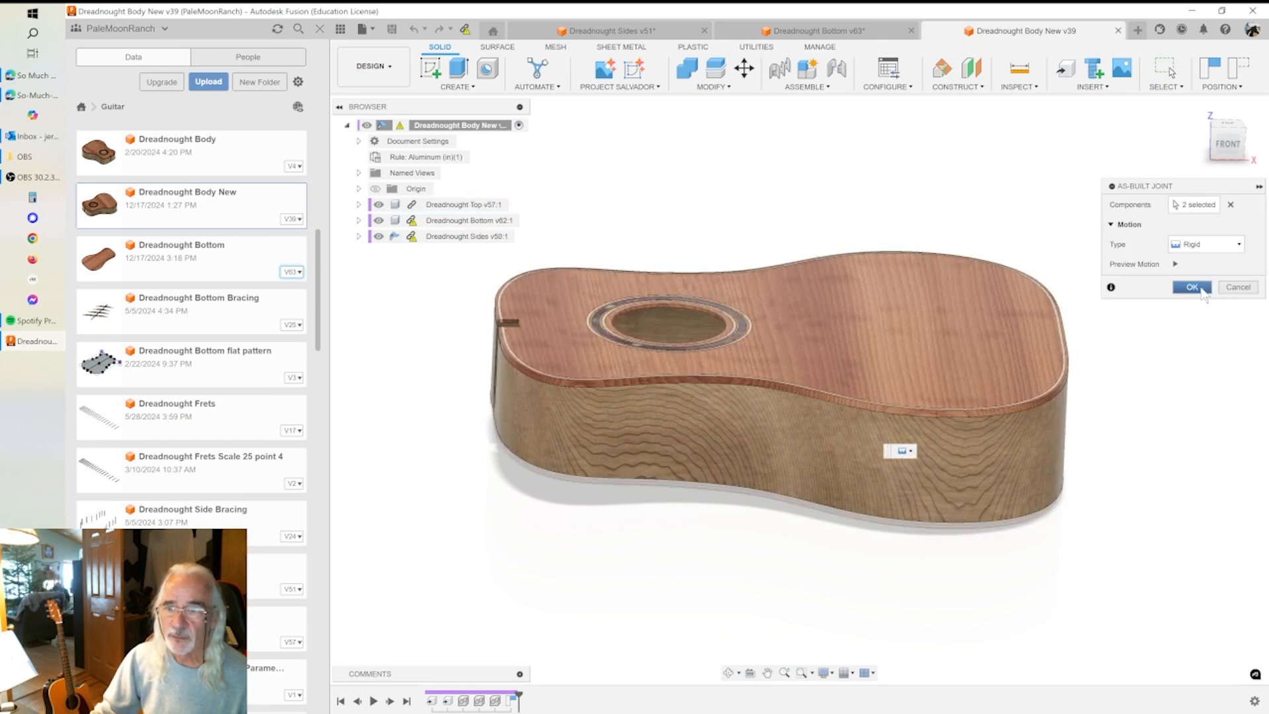
{"action": "left_click", "coordinate": [1193, 287]}
- Join the Dreadnought Bottom to the Dreadnought Sides with a Rigid as-built joint
{"action": "left_click", "coordinate": [806, 87]}
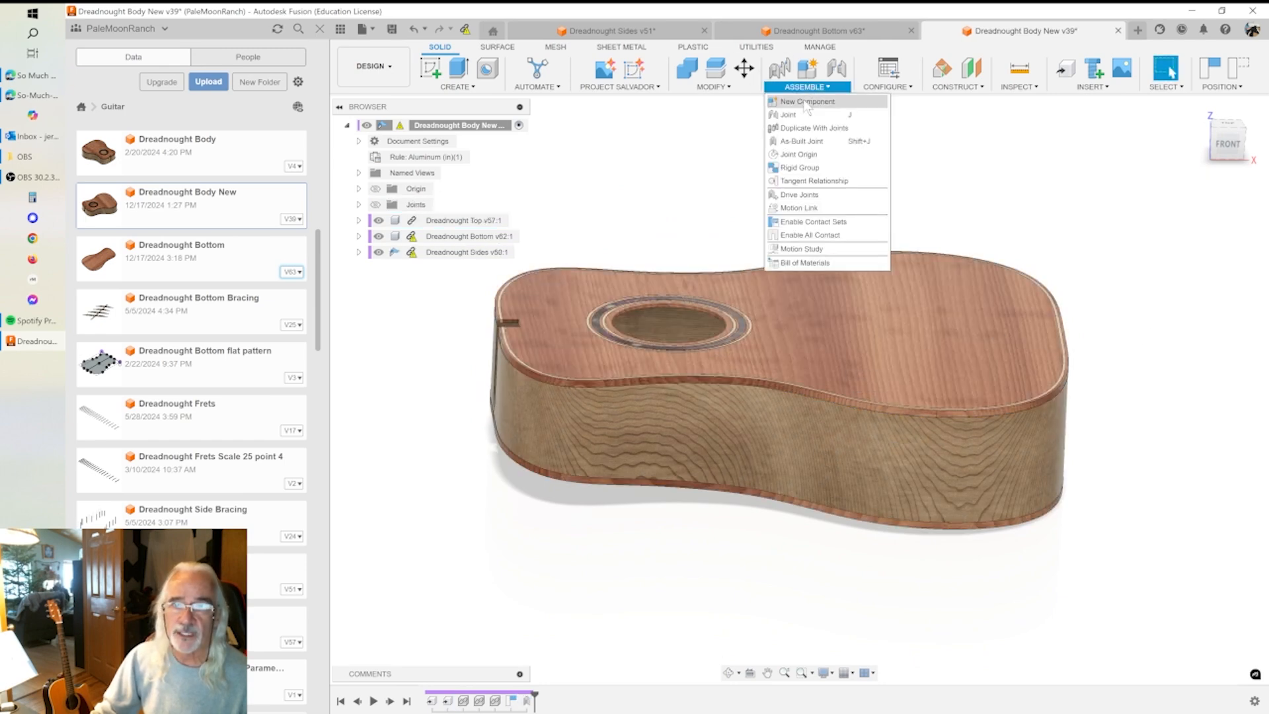
{"action": "left_click", "coordinate": [803, 144]}
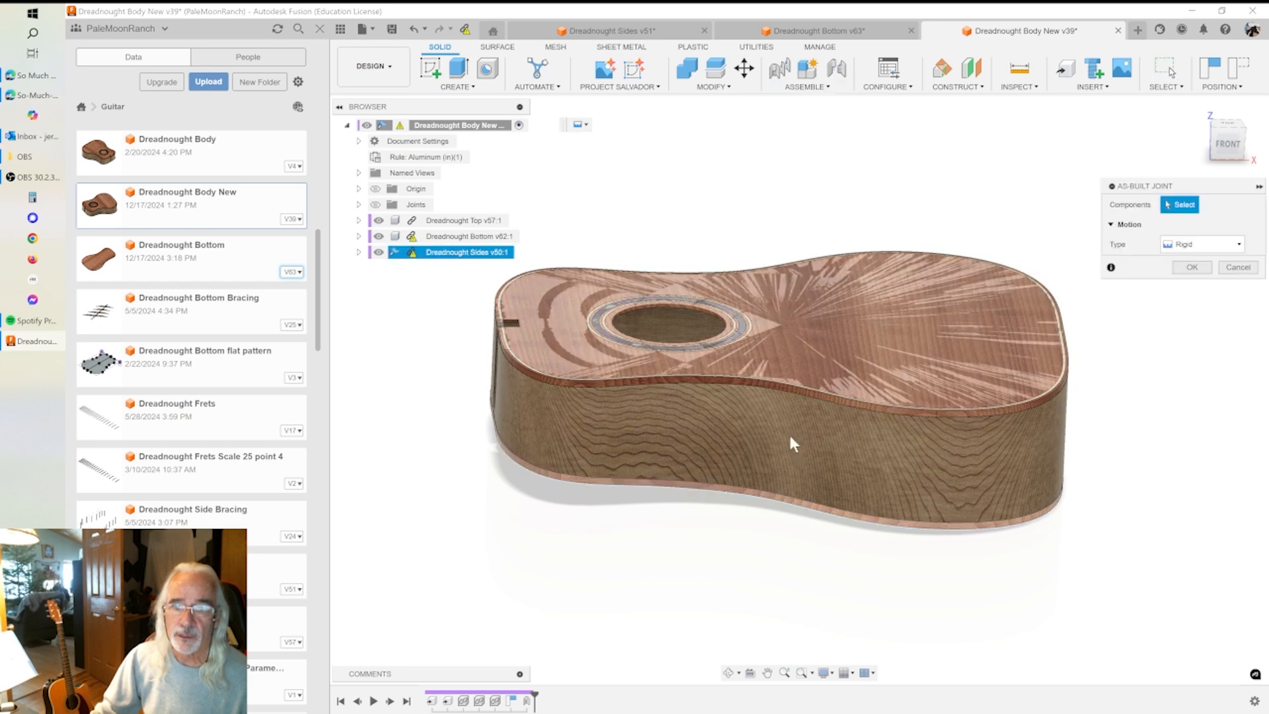
{"action": "left_click", "coordinate": [796, 507]}
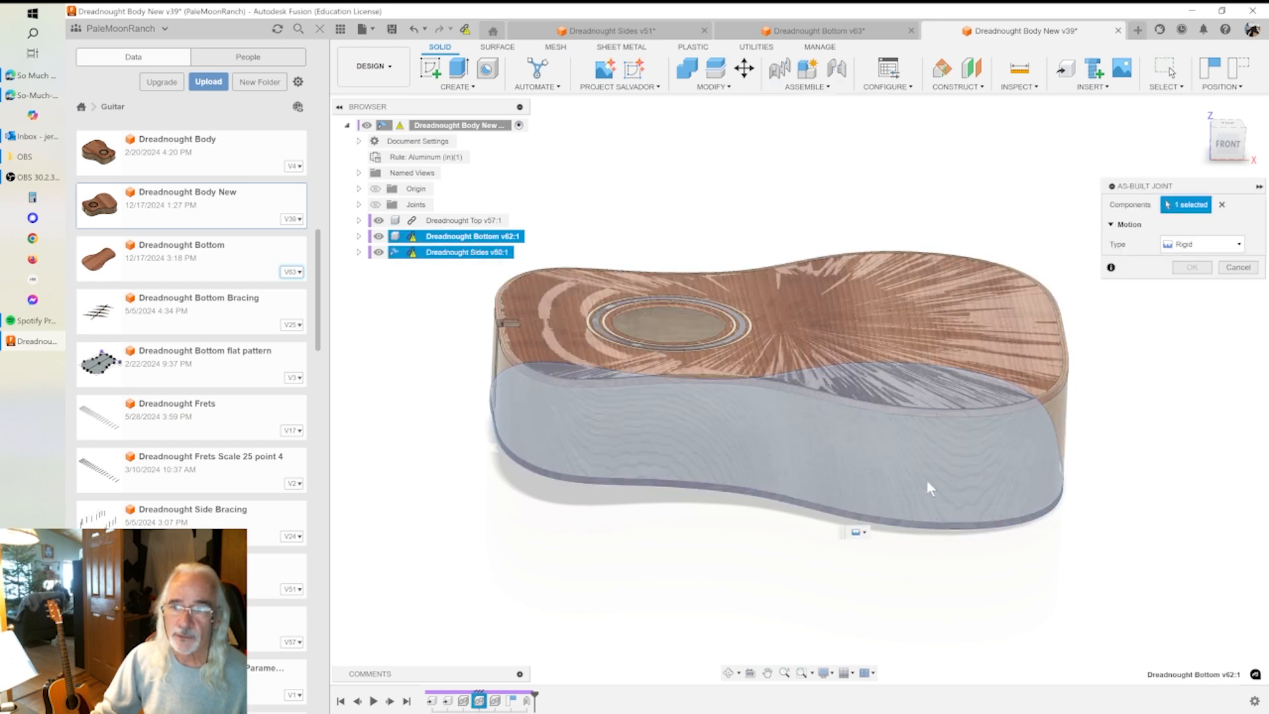
{"action": "left_click", "coordinate": [904, 462]}
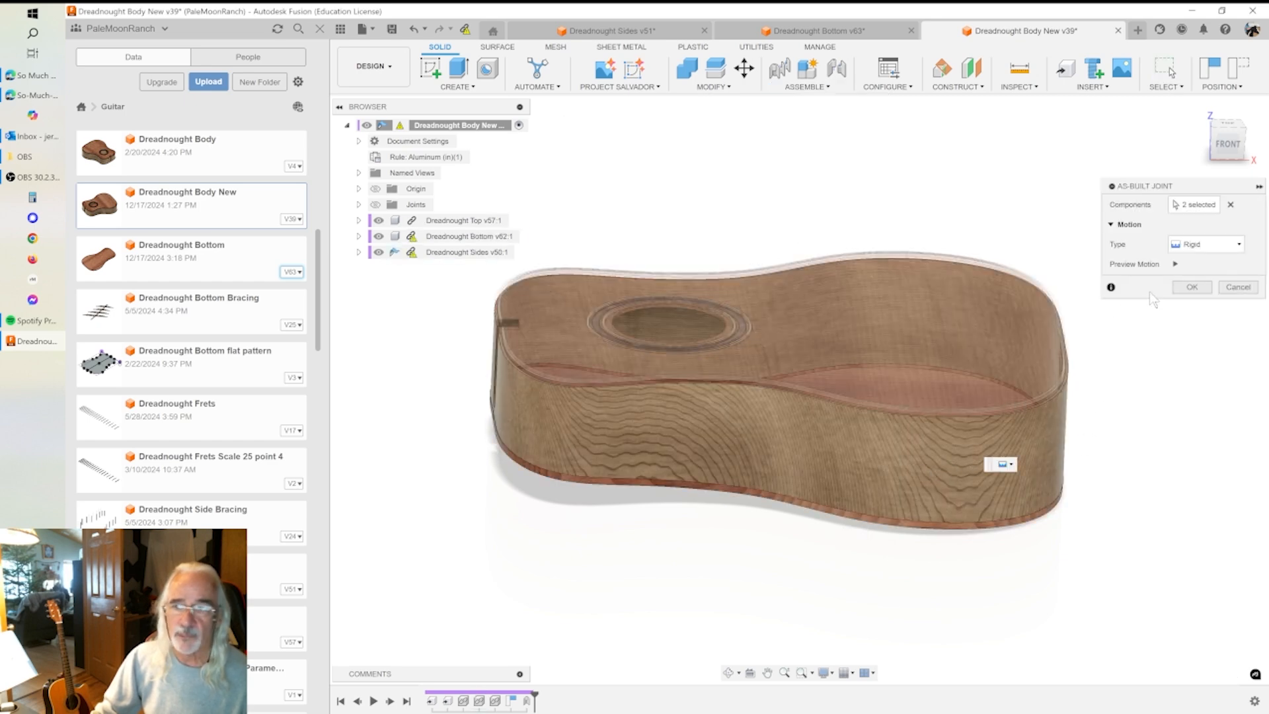
{"action": "left_click", "coordinate": [1198, 288]}
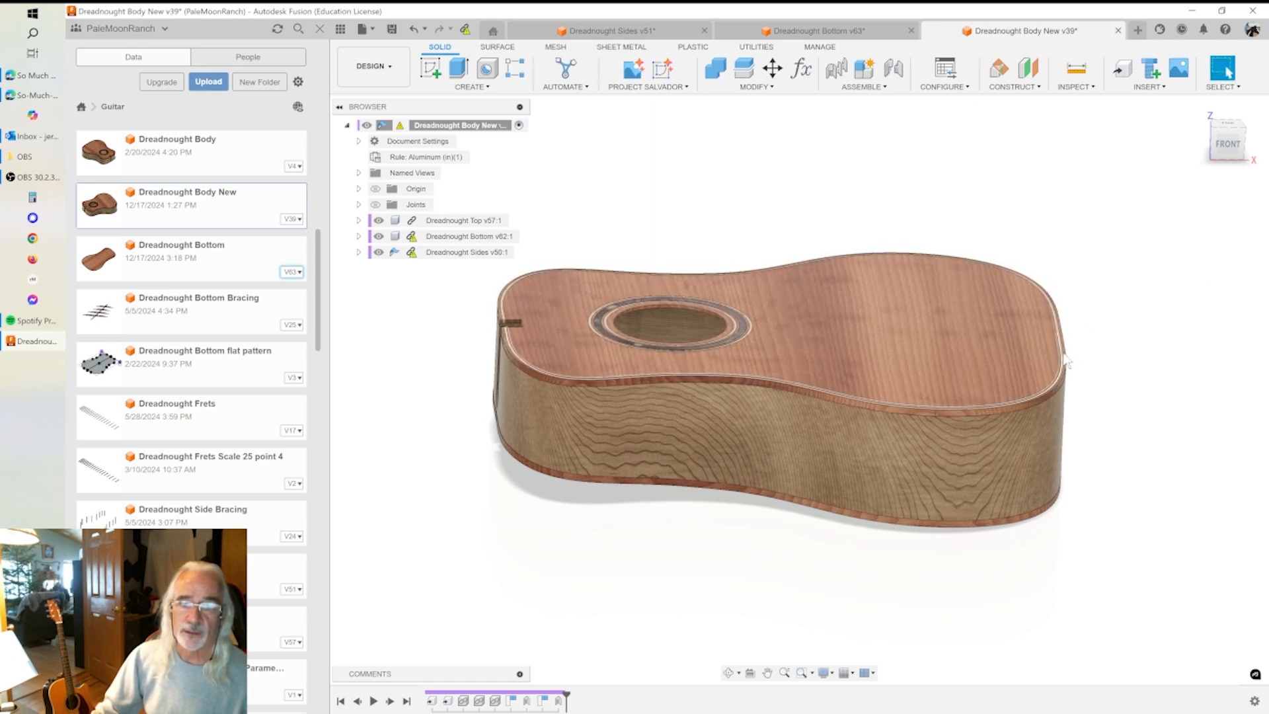
- Examine the jointed guitar body from the front and the tail end to check how its parts fit
{"action": "middle_click_drag", "start_coordinate": [750, 524], "coordinate": [808, 493], "text": "shift"}
{"action": "middle_click_drag", "start_coordinate": [915, 366], "coordinate": [646, 289], "text": "shift"}
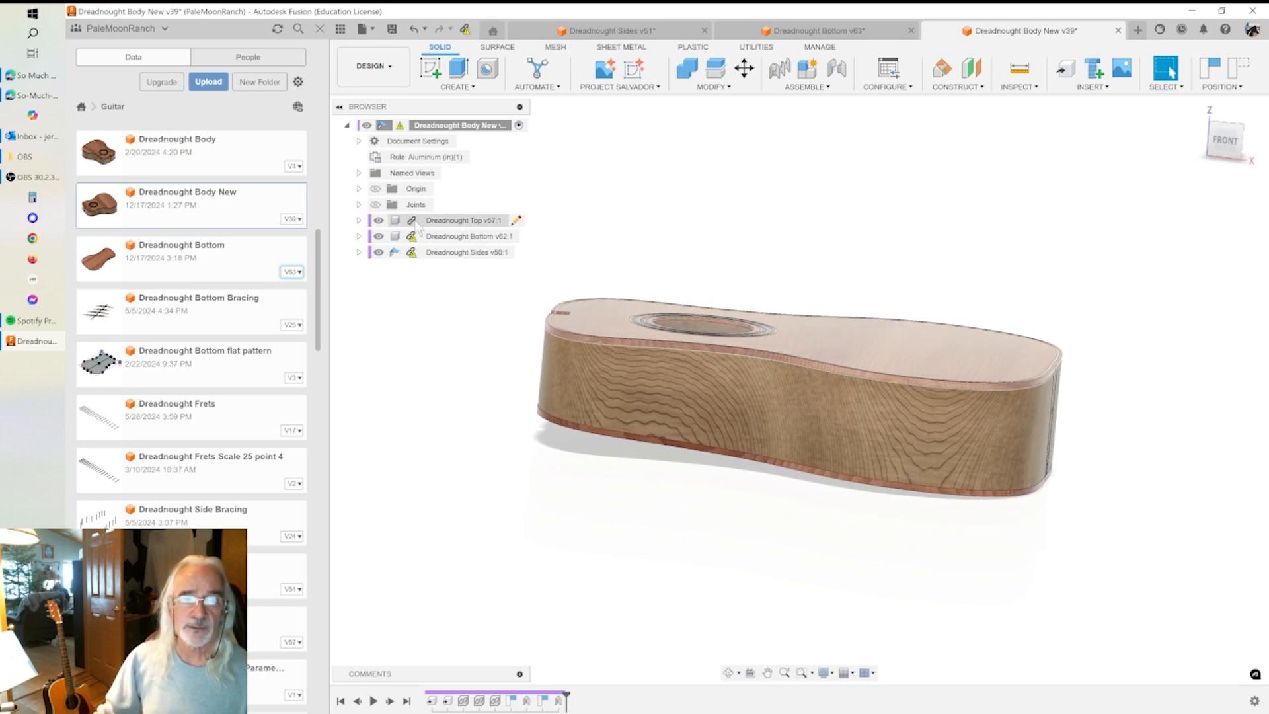
{"action": "middle_click_drag", "start_coordinate": [1029, 339], "coordinate": [1061, 476], "text": "shift"}
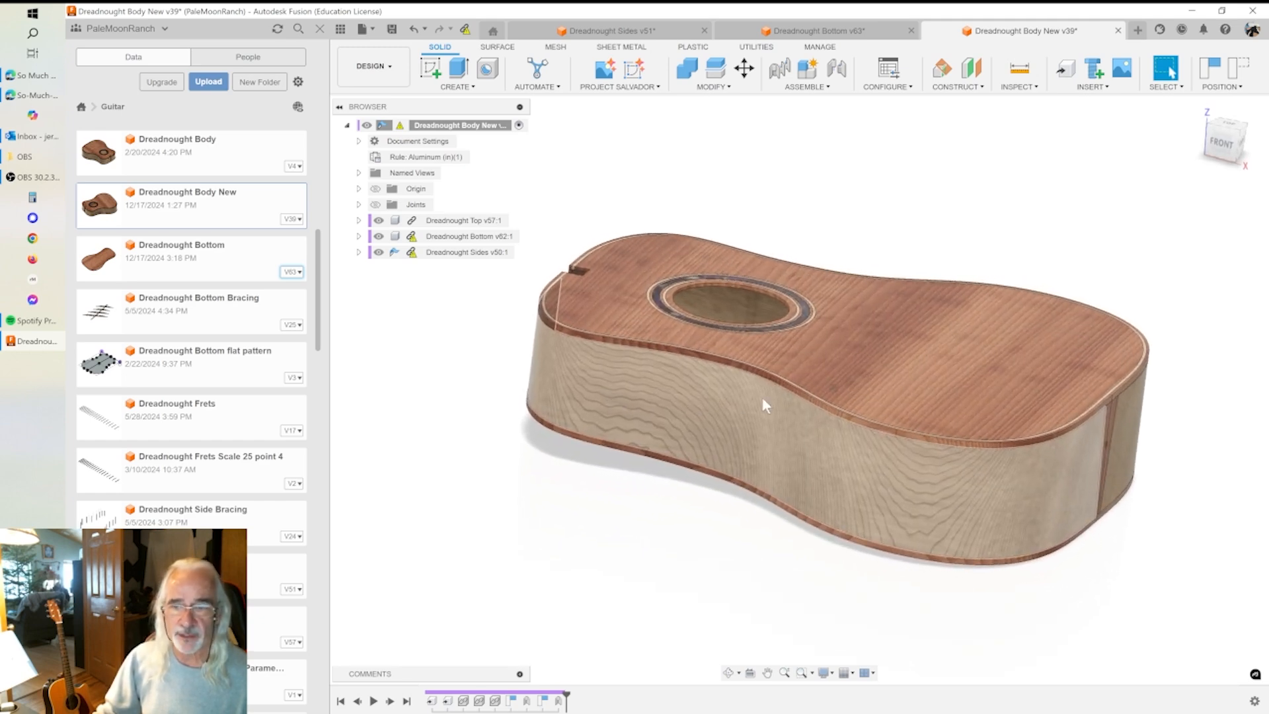
{"action": "scroll", "coordinate": [1098, 483], "scroll_direction": "up", "scroll_amount": 2}
{"action": "middle_click_drag", "start_coordinate": [849, 598], "coordinate": [823, 570]}
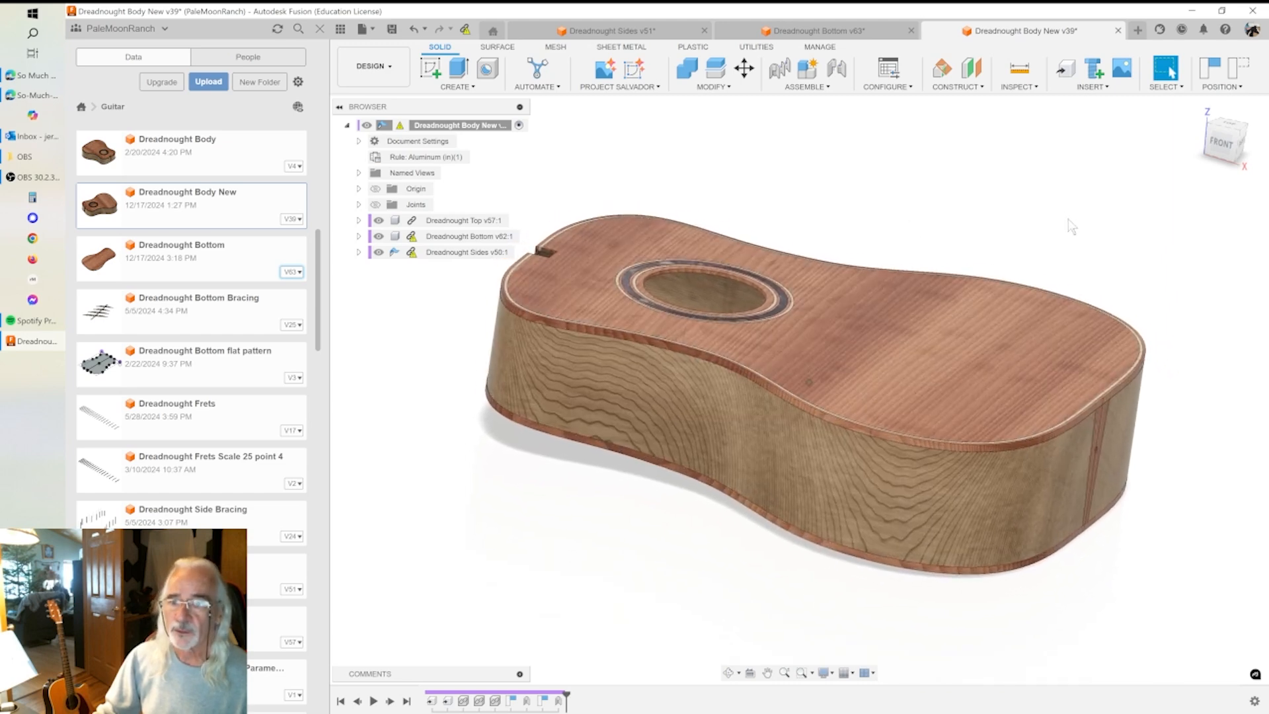